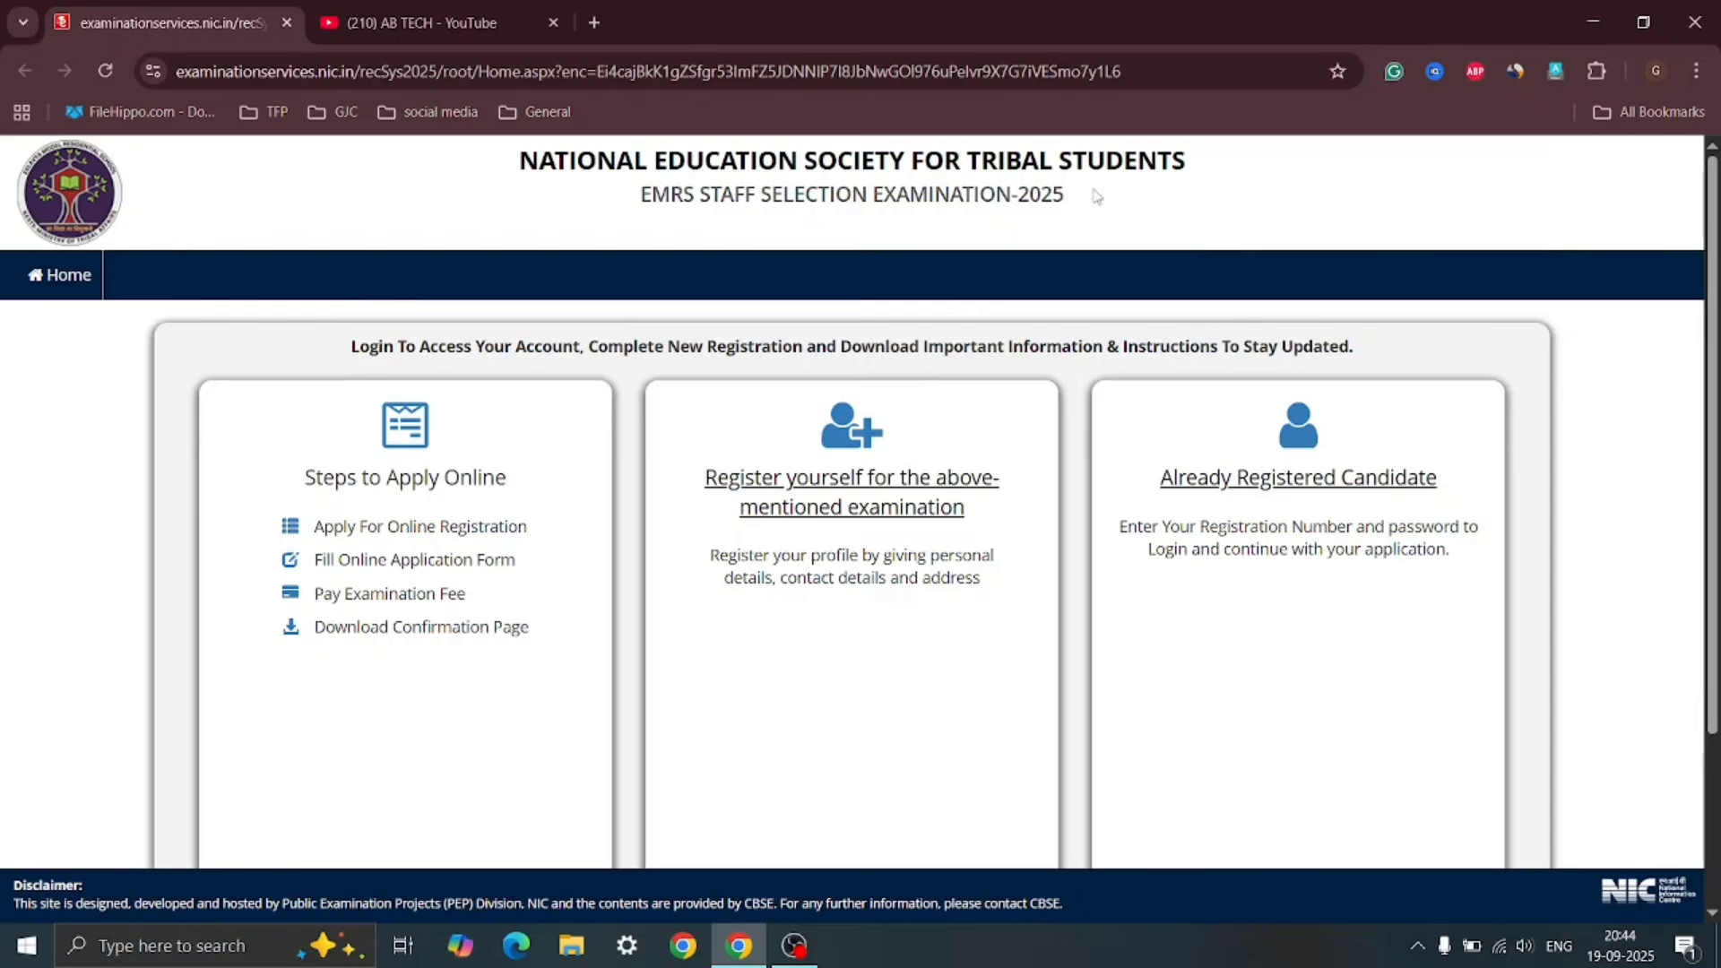
Step: Browse the AB TECH YouTube channel's videos, then return to the EMRS examination portal tab
{"action": "left_click", "coordinate": [375, 24]}
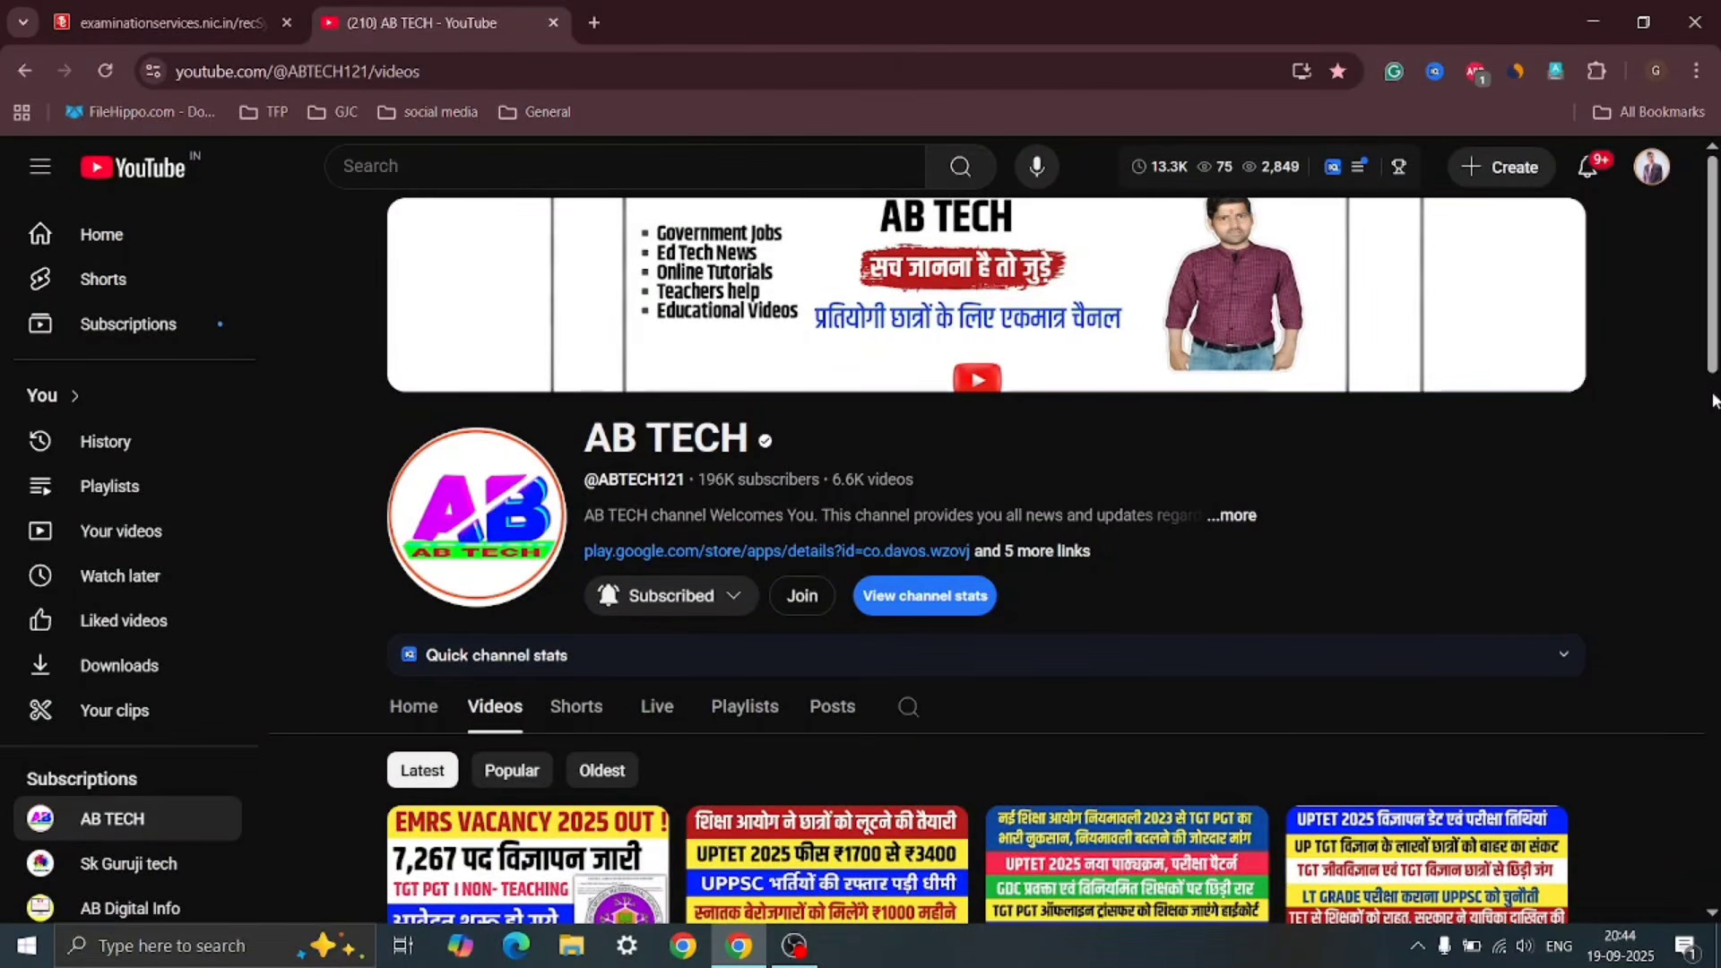
{"action": "scroll", "coordinate": [1713, 400], "scroll_direction": "down", "scroll_amount": 2}
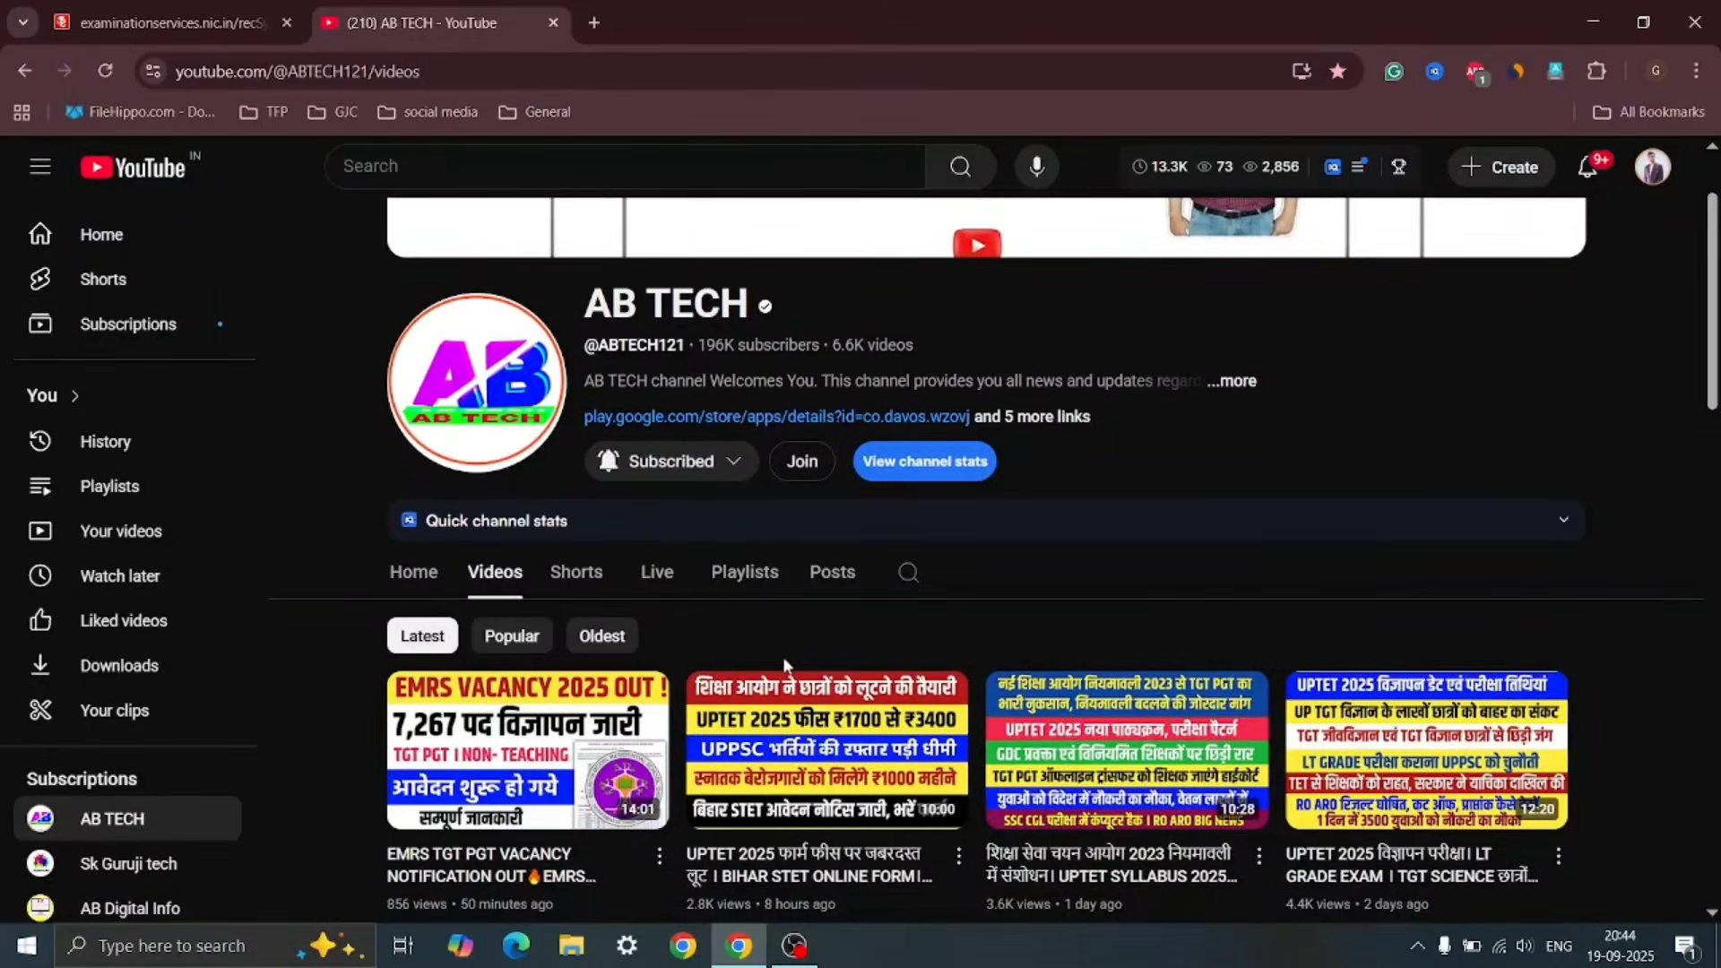
{"action": "left_click", "coordinate": [100, 9]}
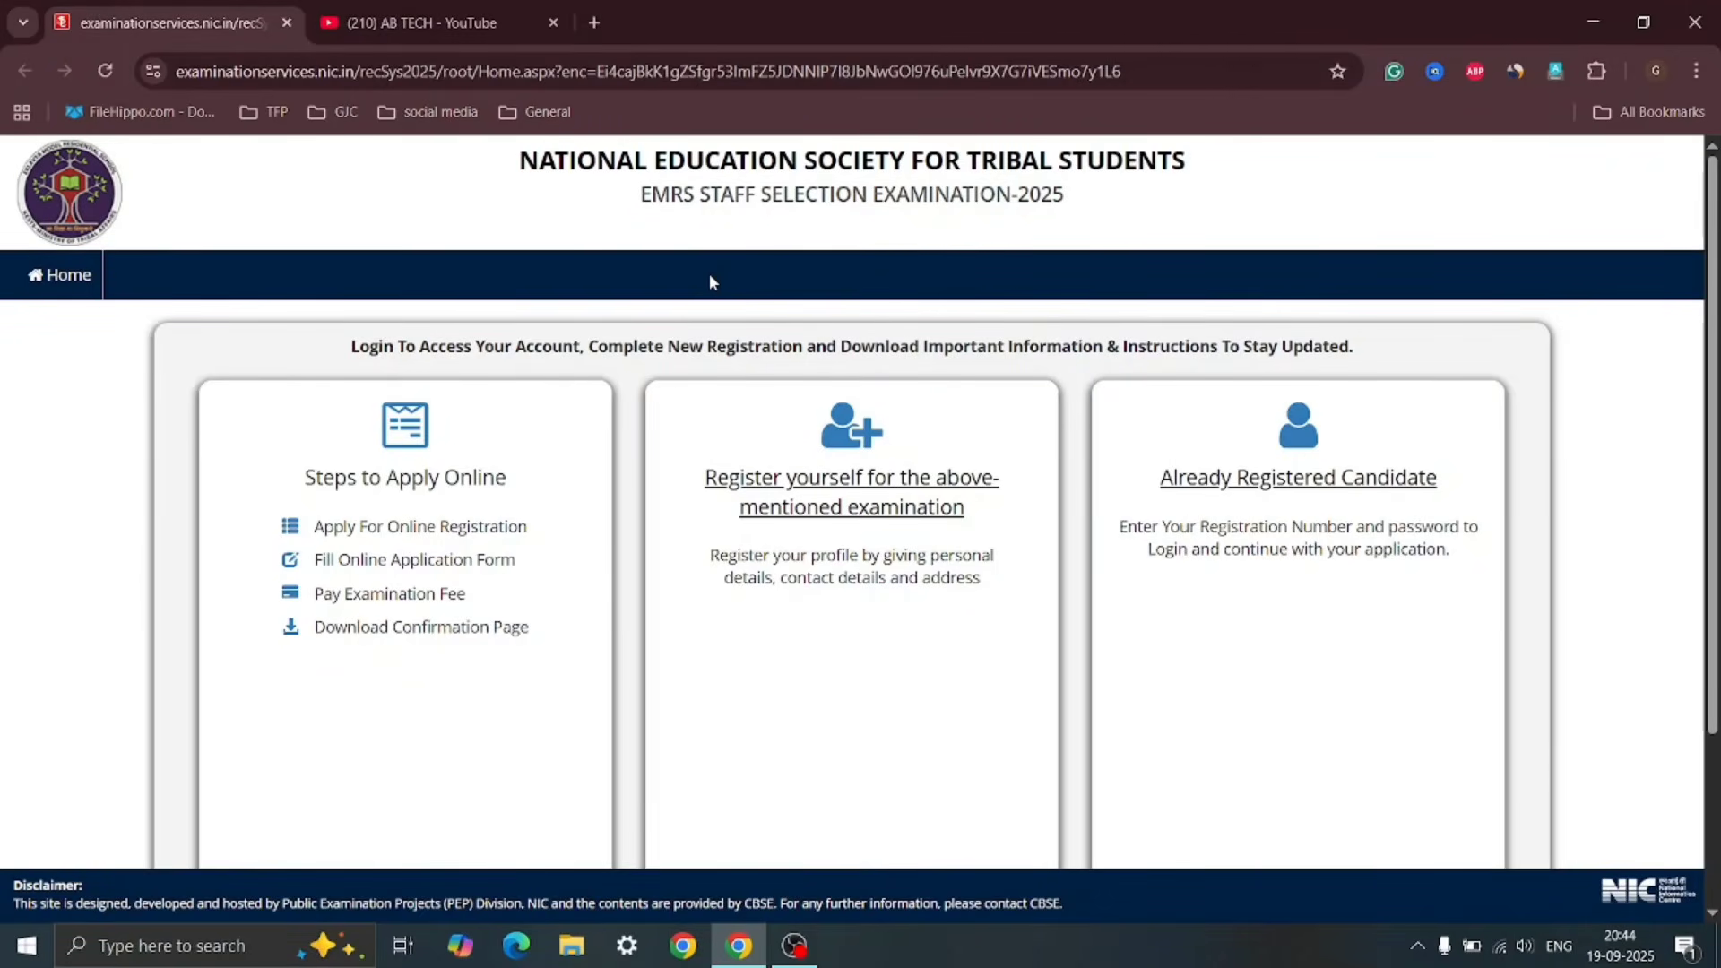
Step: Load governmentjobcentre.com in a new tab via the 'gov' address-bar suggestion
{"action": "left_click", "coordinate": [594, 22]}
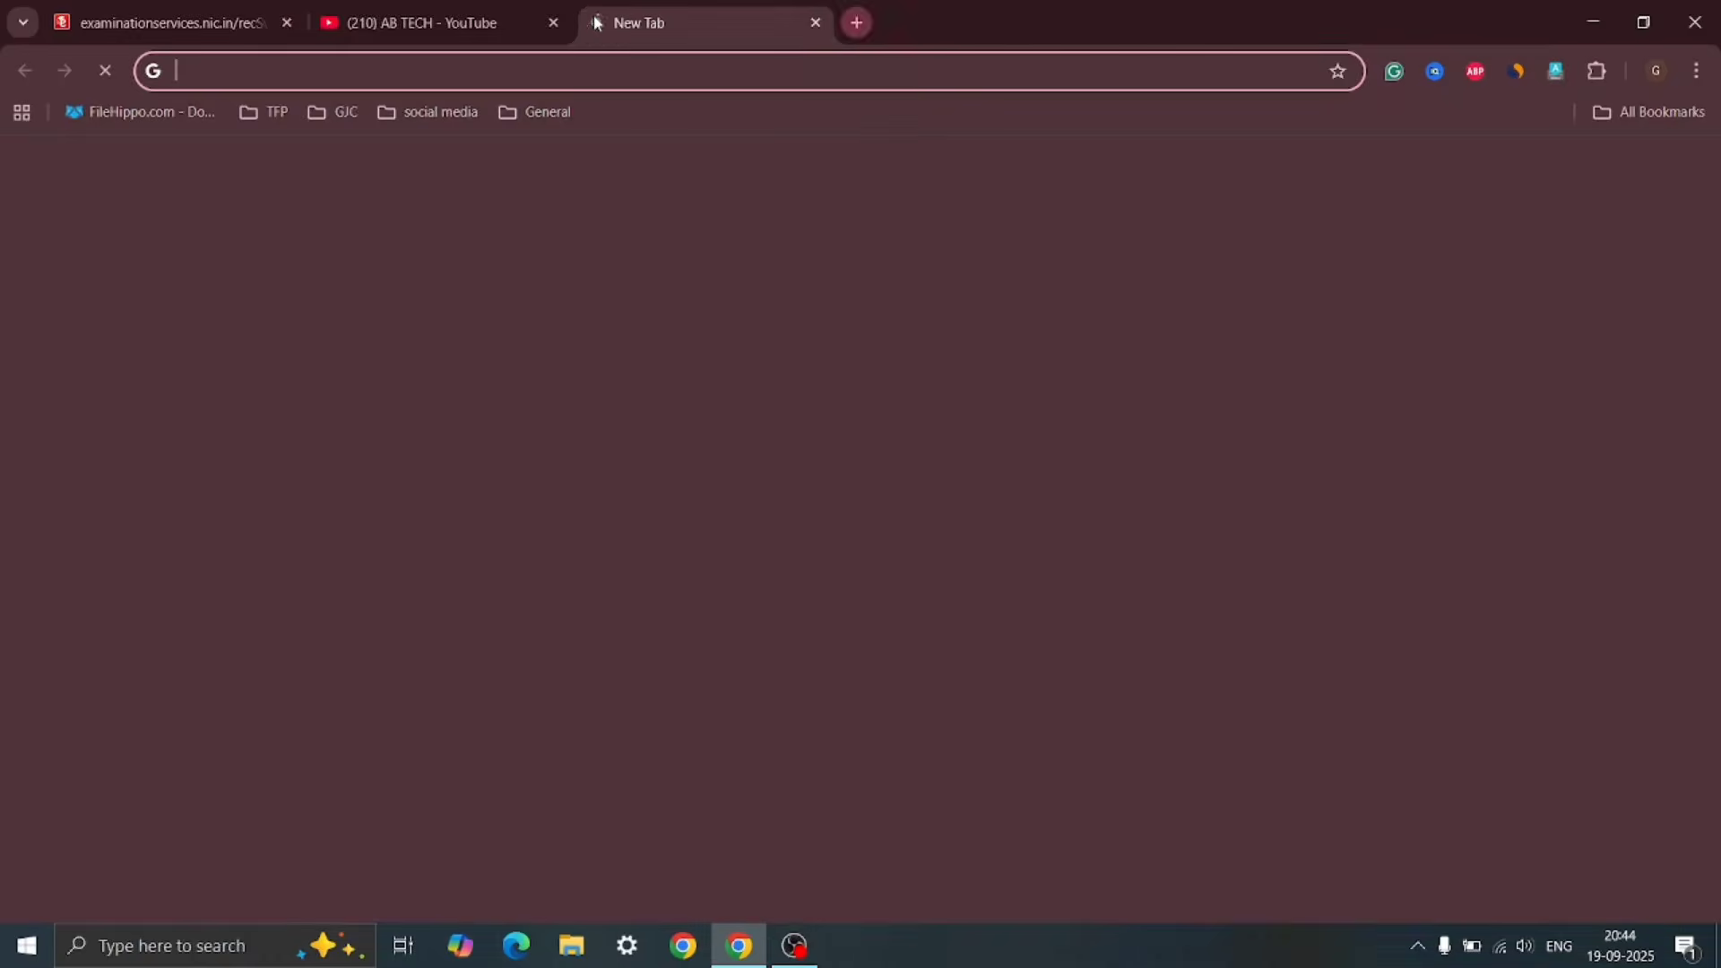
{"action": "type", "text": "gov"}
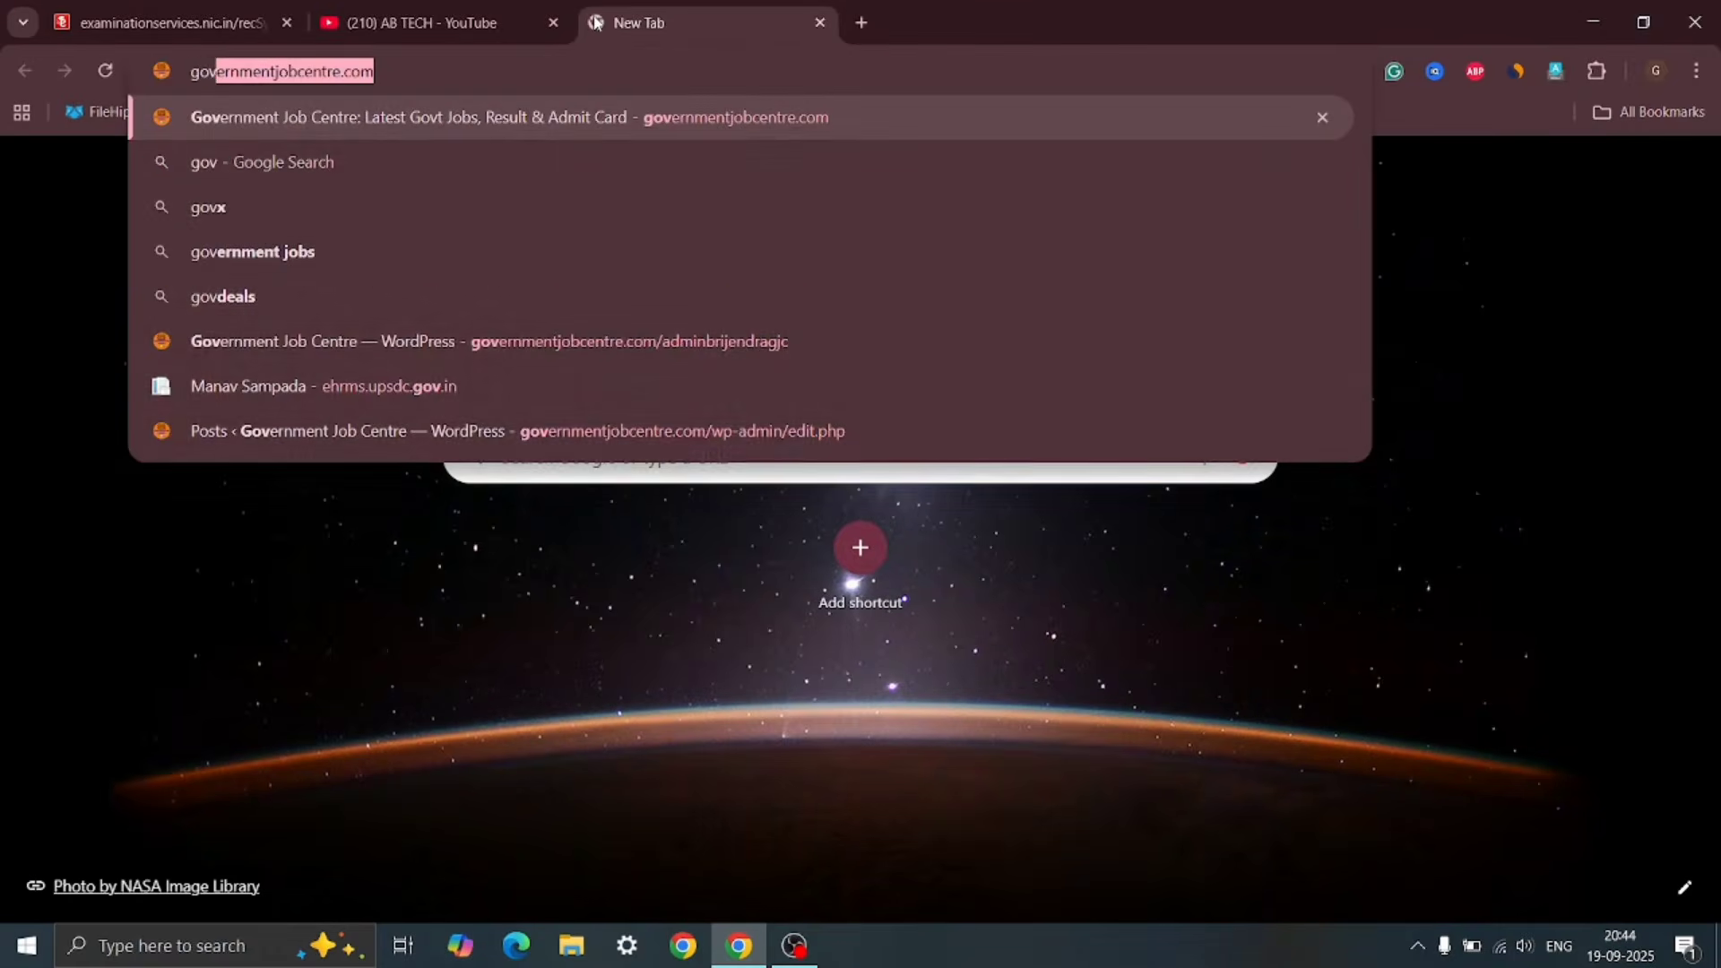
{"action": "key", "text": "Return"}
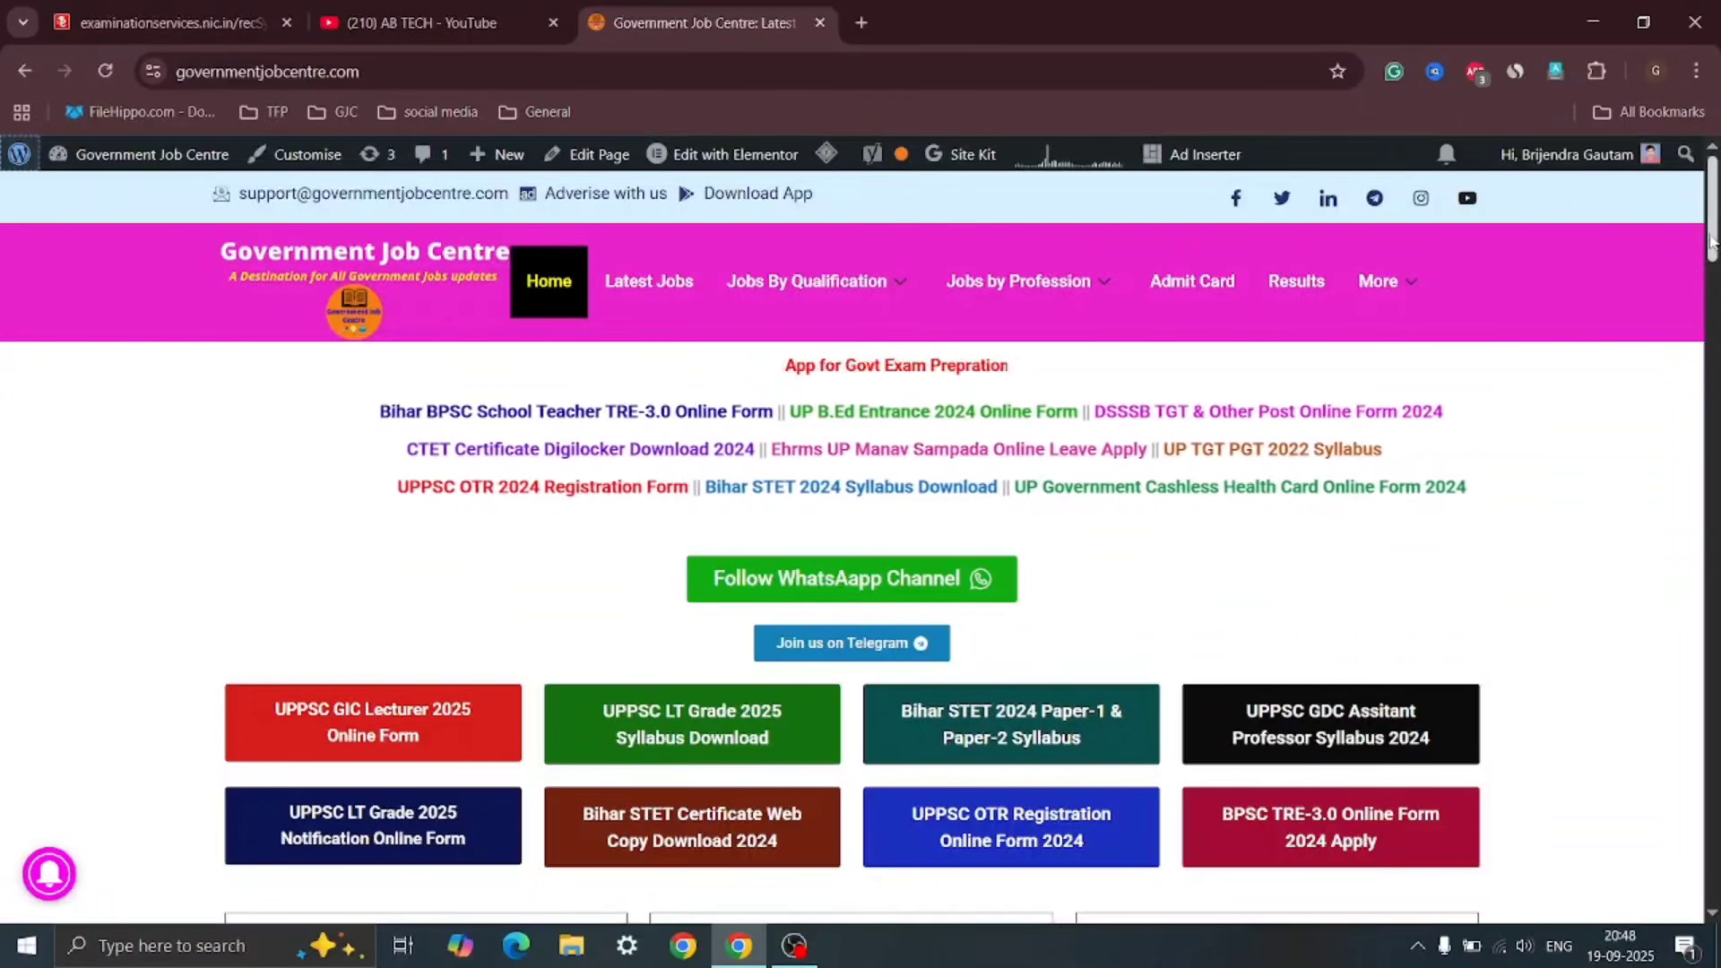
Step: Open the 'EMRS Teaching & Non Teaching Online Form 2025' post from Latest Jobs
{"action": "scroll", "coordinate": [1712, 305], "scroll_direction": "down", "scroll_amount": 5}
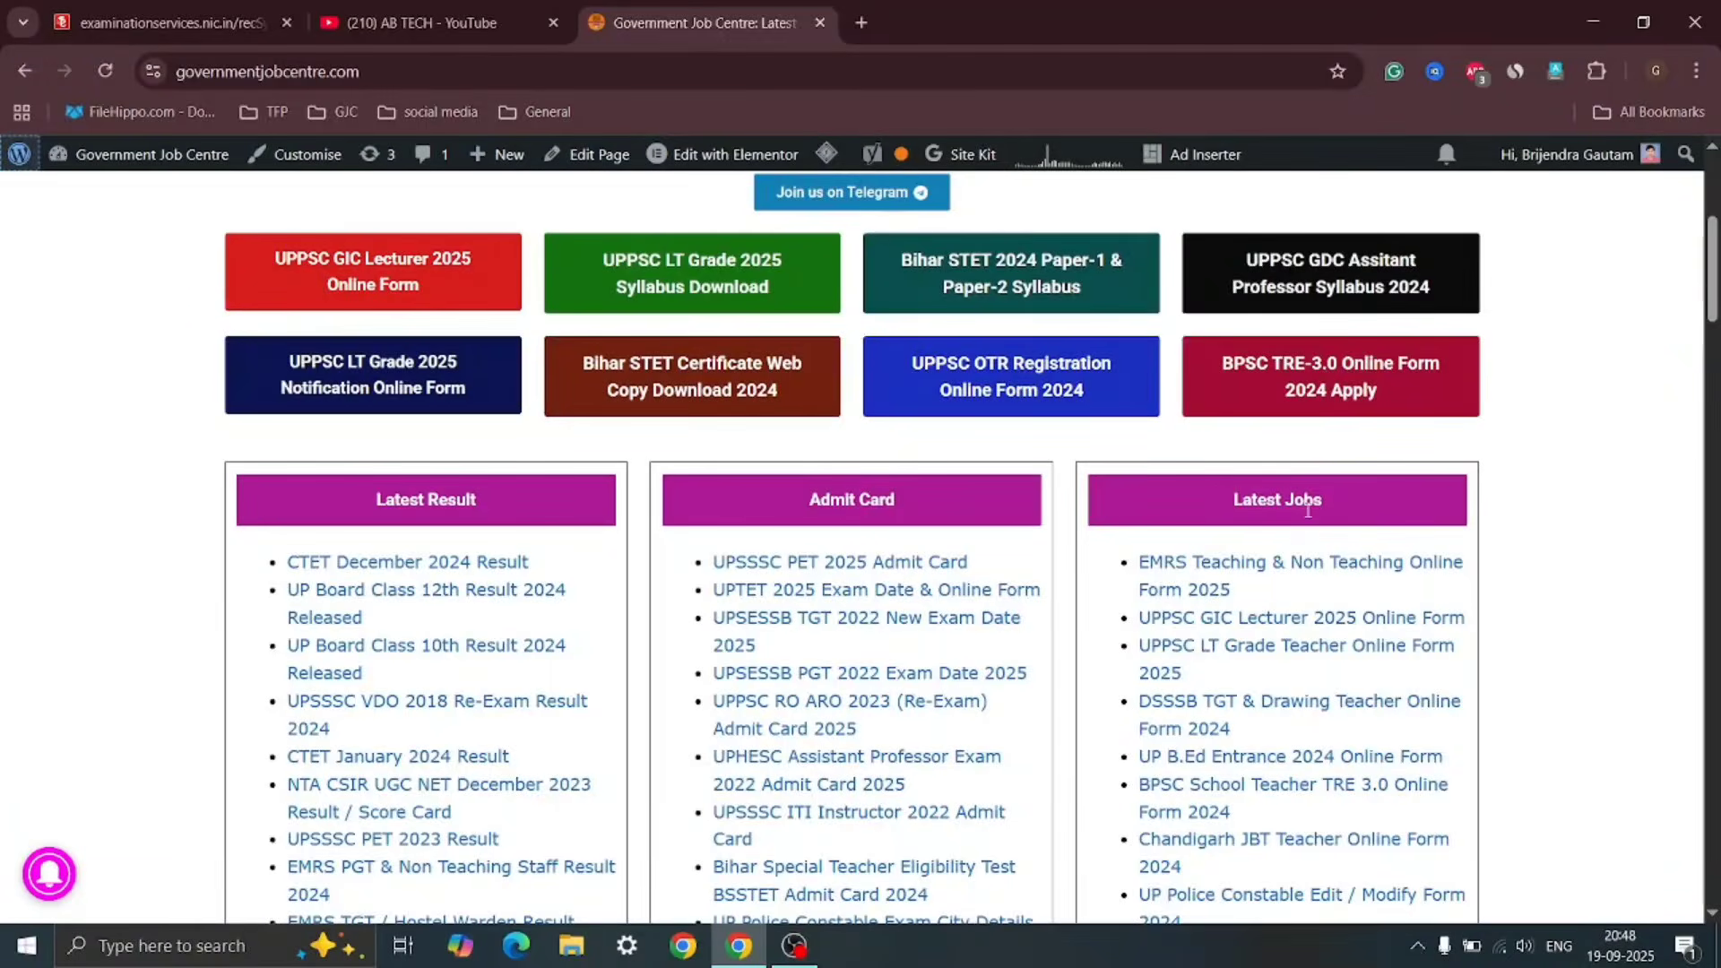
{"action": "left_click_drag", "start_coordinate": [1247, 599], "coordinate": [1150, 565]}
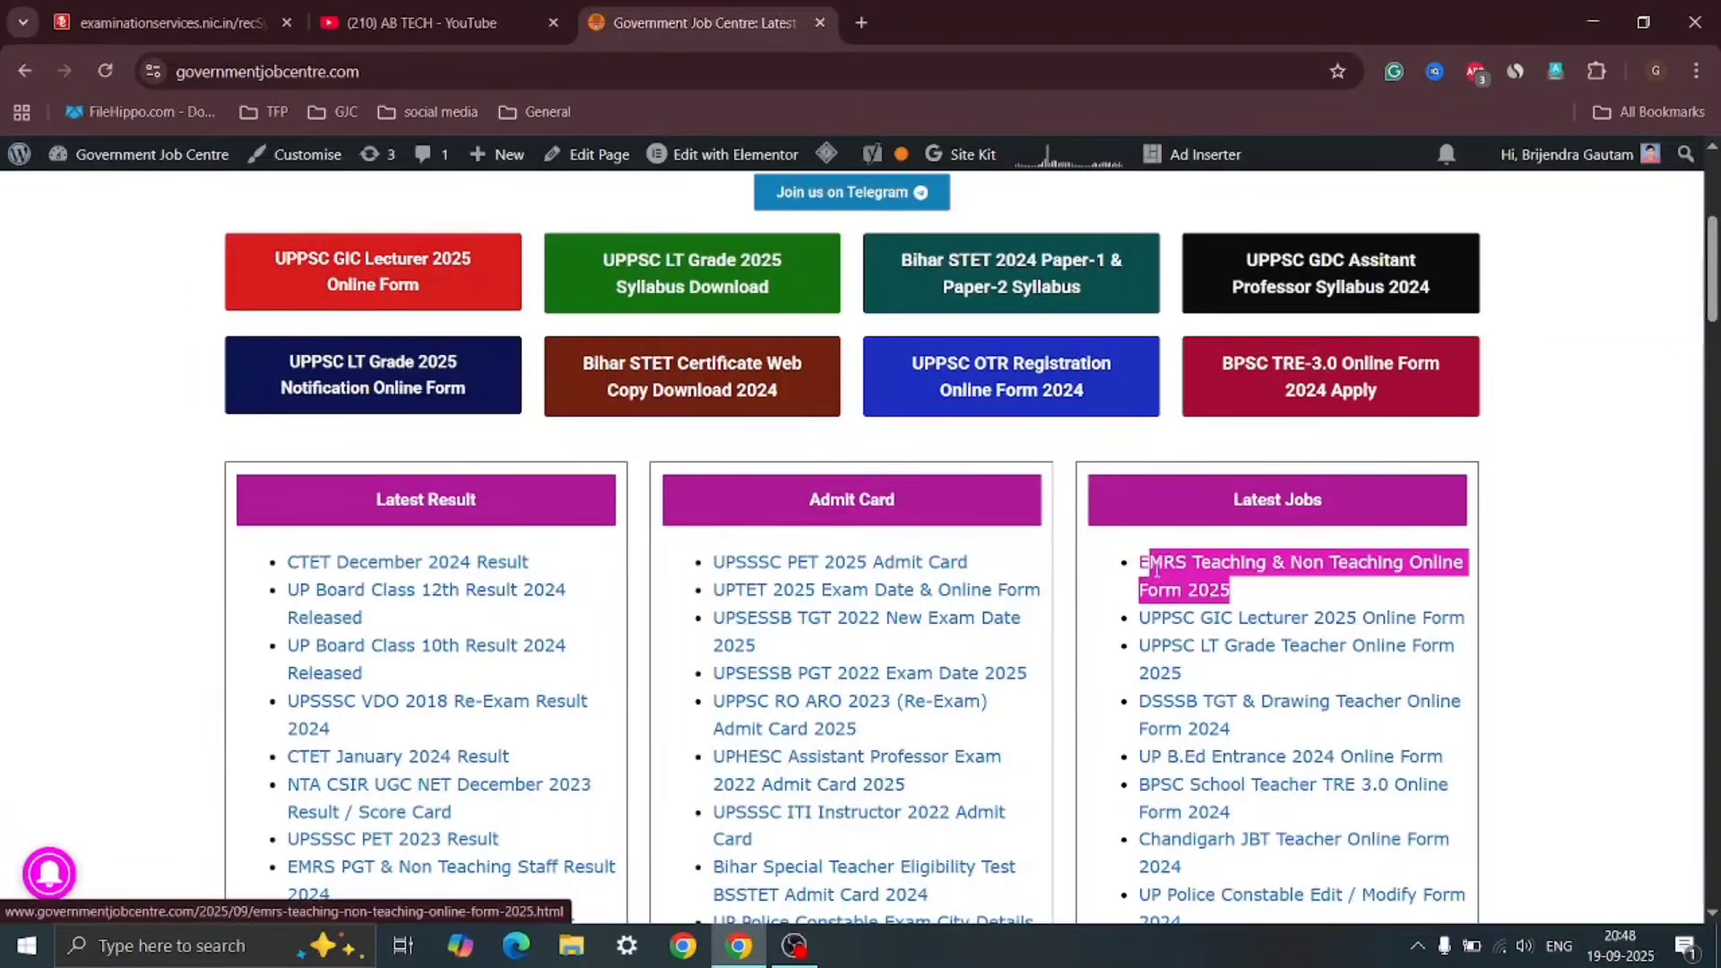
{"action": "left_click", "coordinate": [1156, 576]}
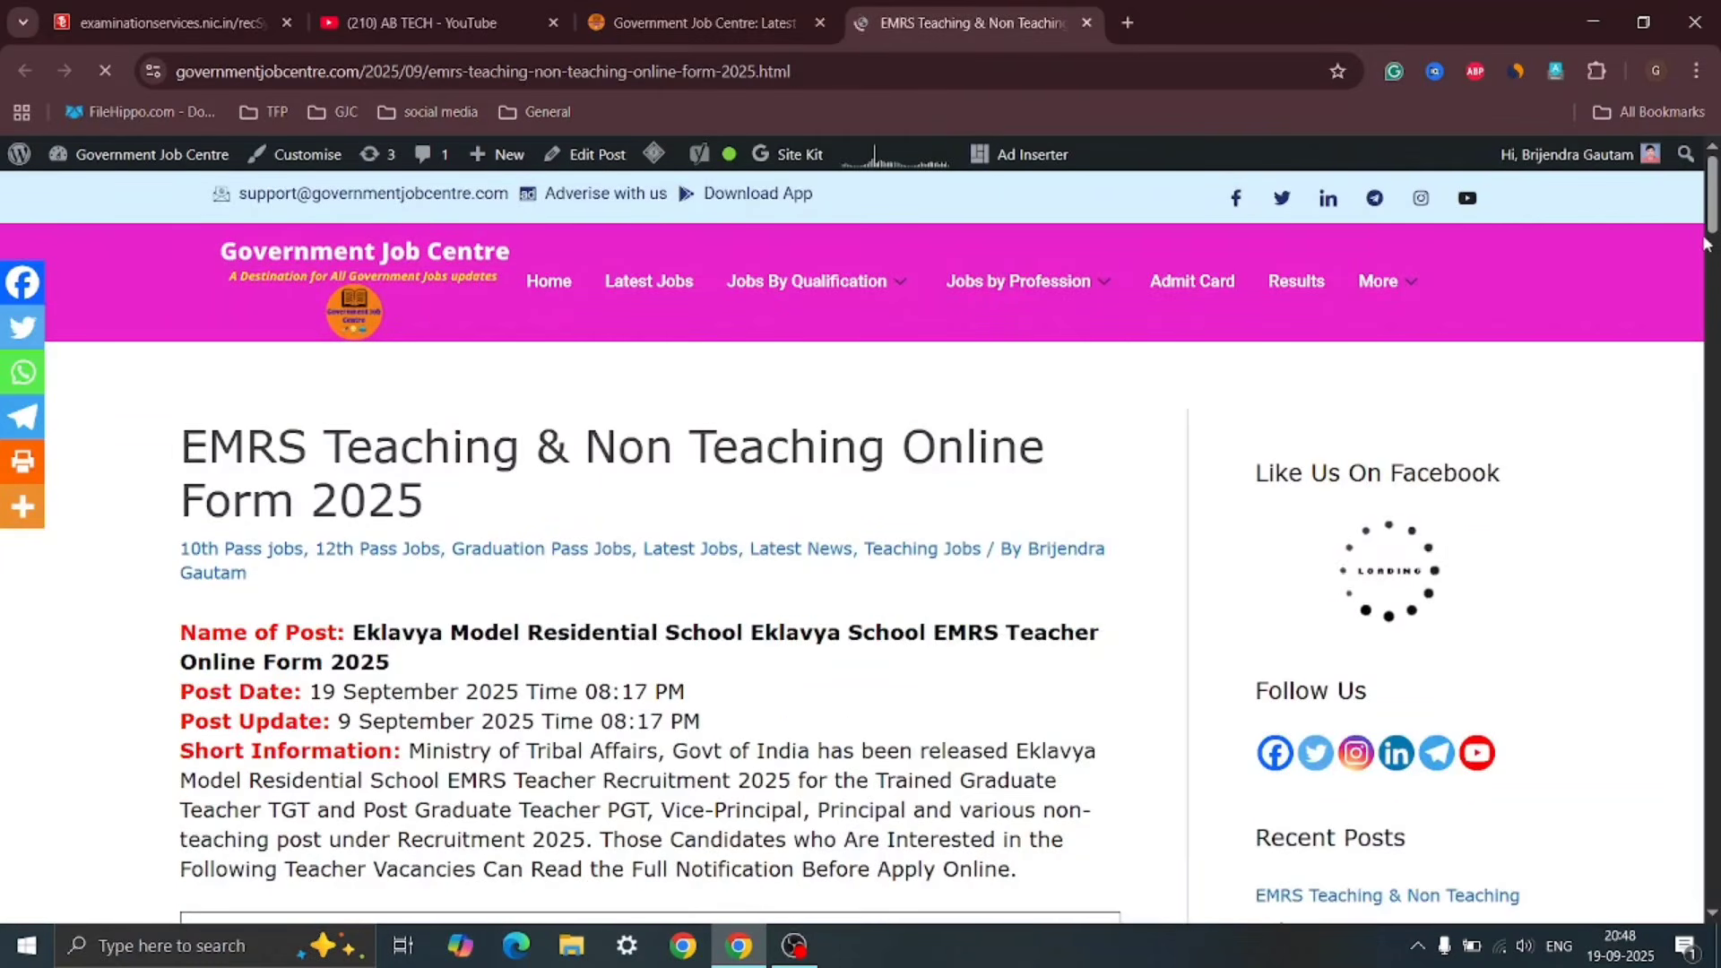
Step: Close the ad-blocker popup and follow Click Here beside Apply Online under Important Links
{"action": "left_click_drag", "start_coordinate": [1713, 215], "coordinate": [1716, 361]}
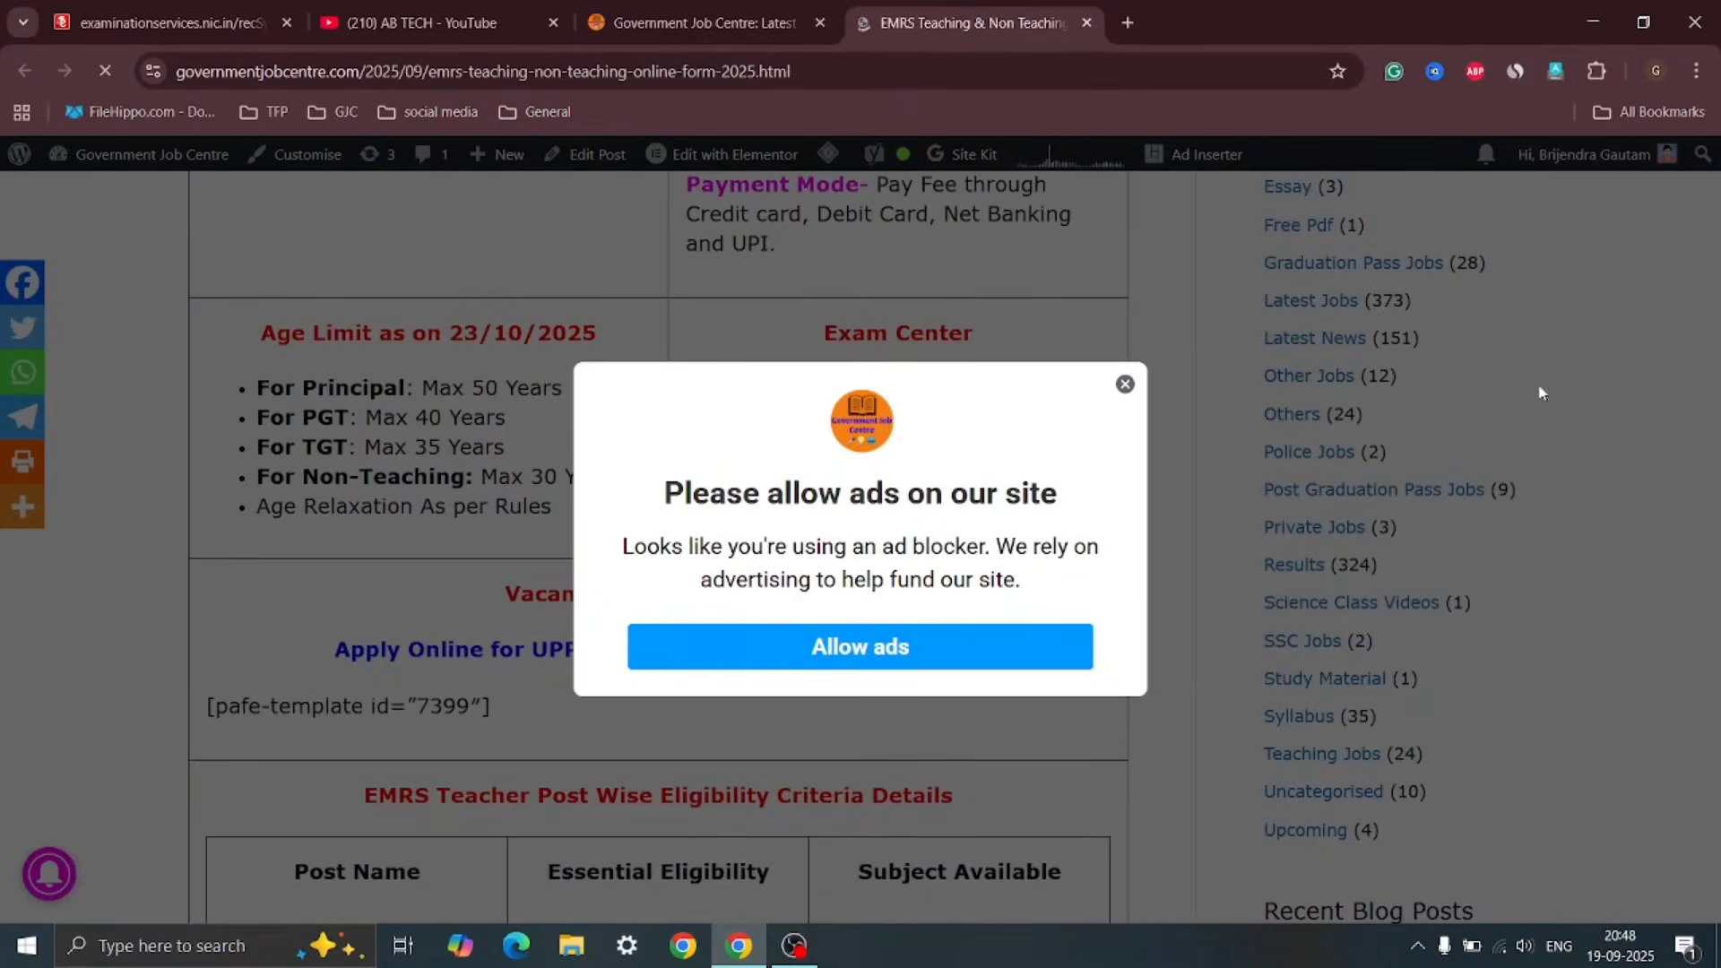
{"action": "left_click", "coordinate": [1125, 384]}
{"action": "left_click_drag", "start_coordinate": [1713, 354], "coordinate": [1712, 687]}
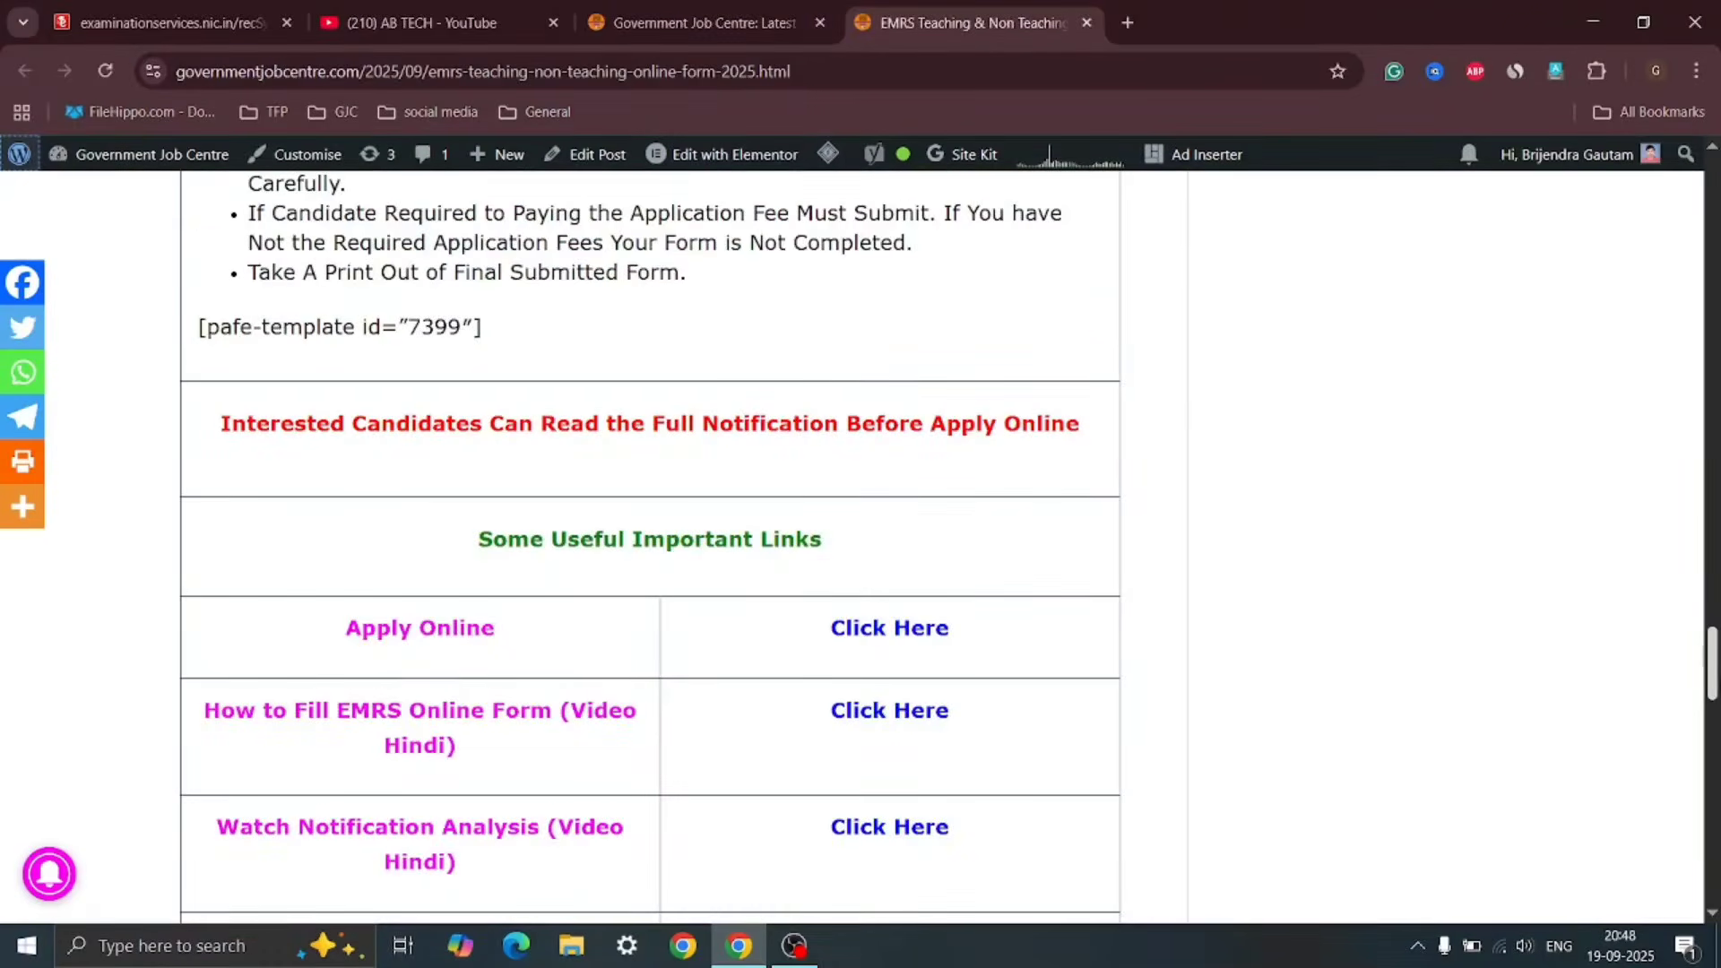
{"action": "left_click", "coordinate": [854, 631]}
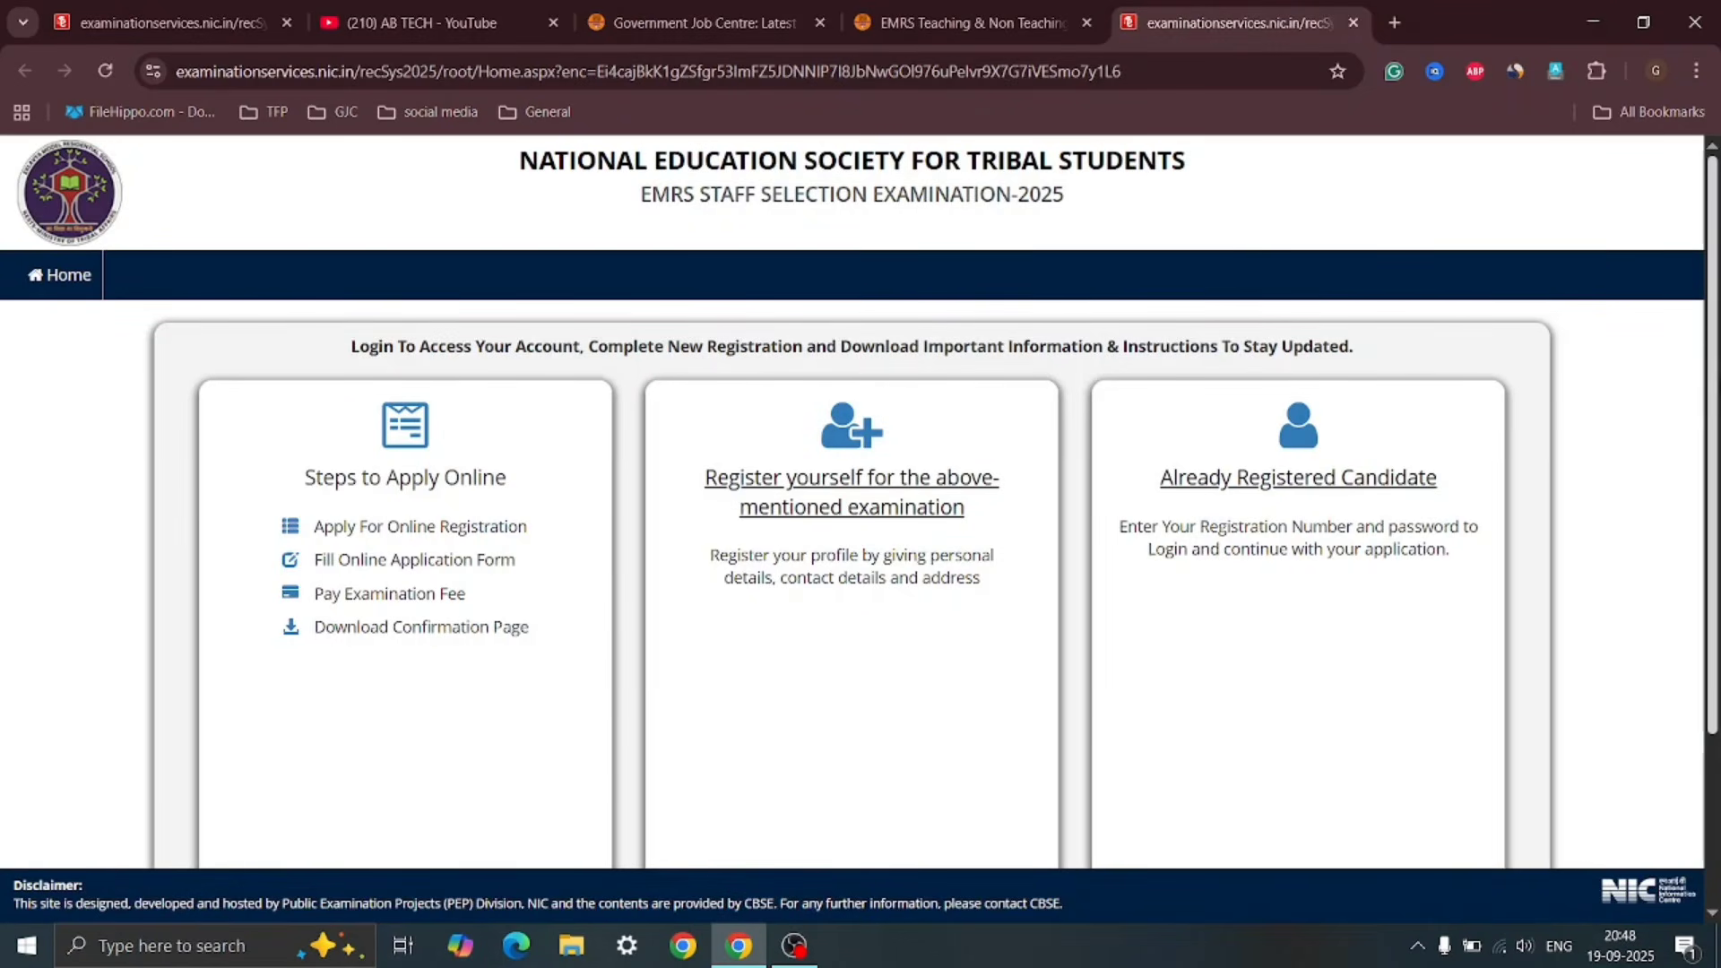
Step: Begin a New Registration, tick the instructions consent checkbox and proceed to the Personal Details form
{"action": "scroll", "coordinate": [1713, 378], "scroll_direction": "down", "scroll_amount": 2}
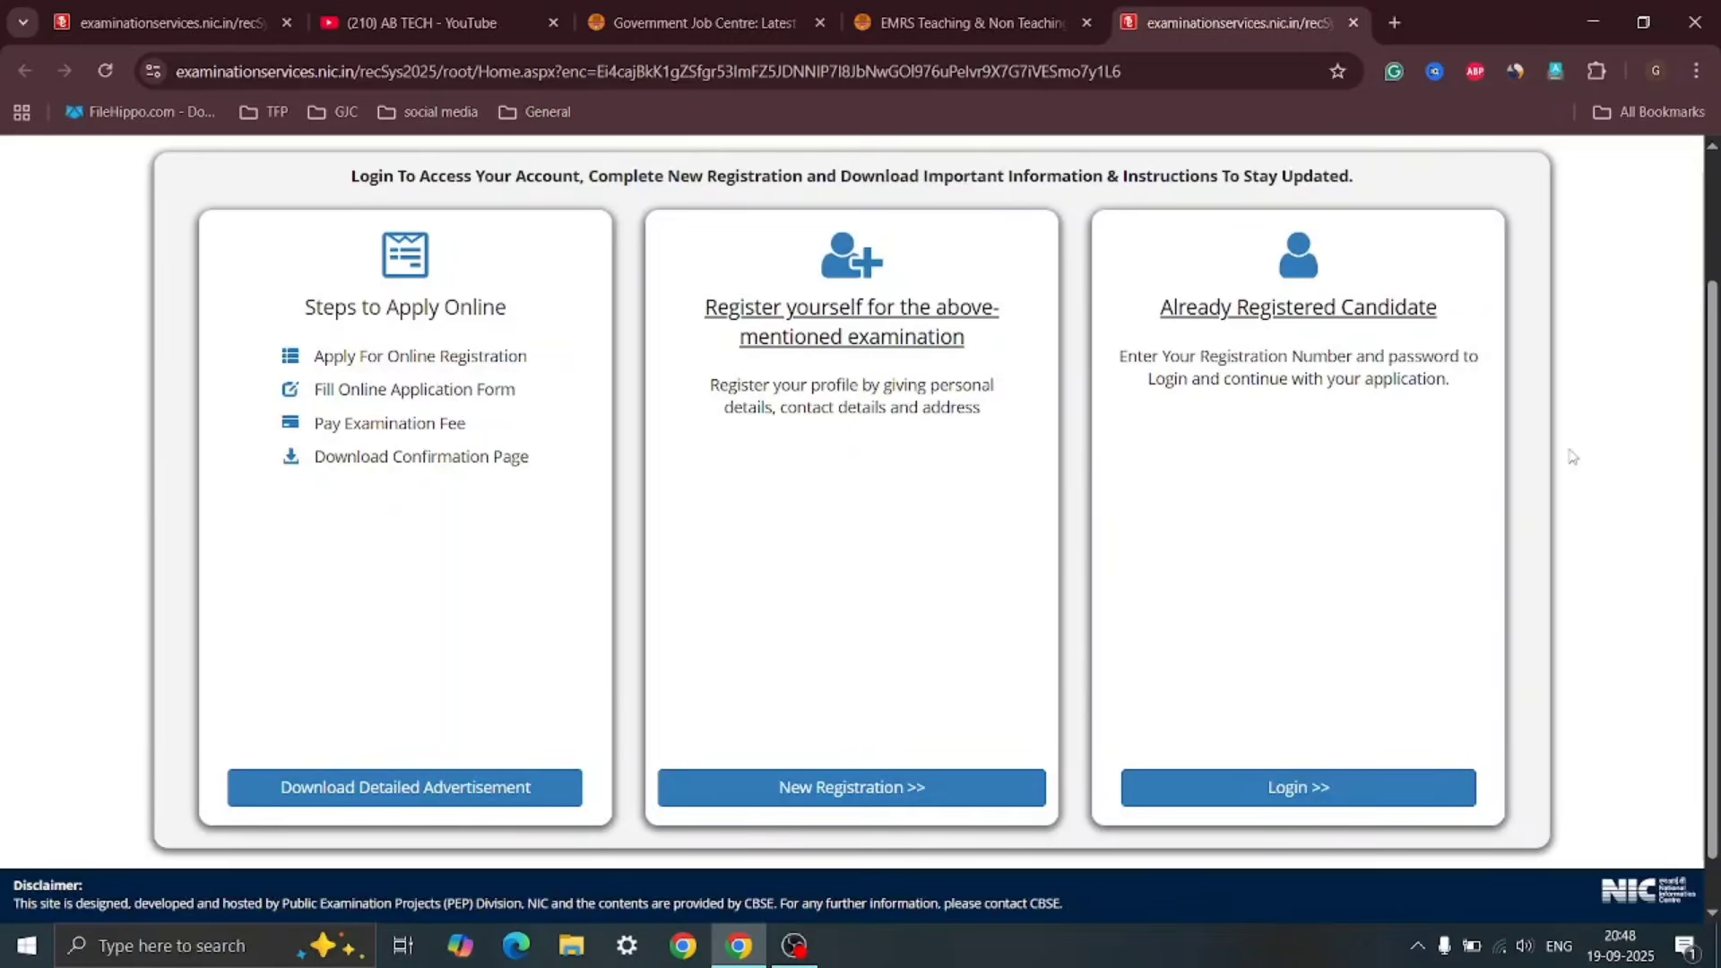
{"action": "left_click", "coordinate": [832, 790]}
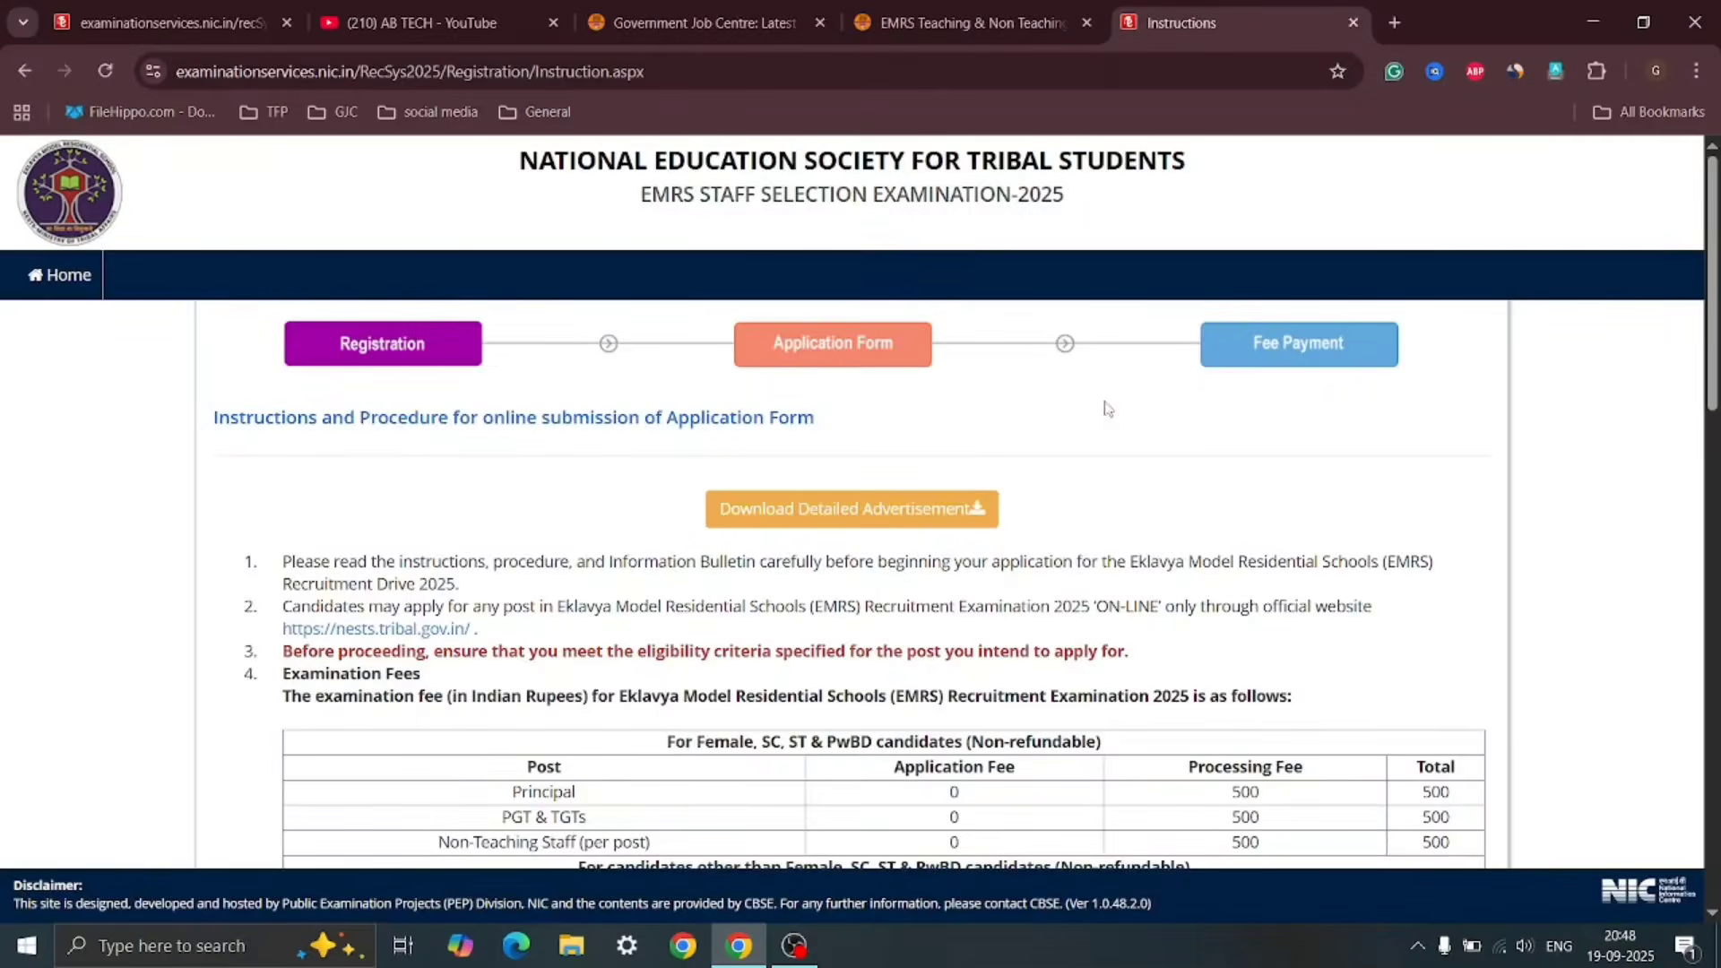
{"action": "scroll", "coordinate": [1709, 277], "scroll_direction": "down", "scroll_amount": 3}
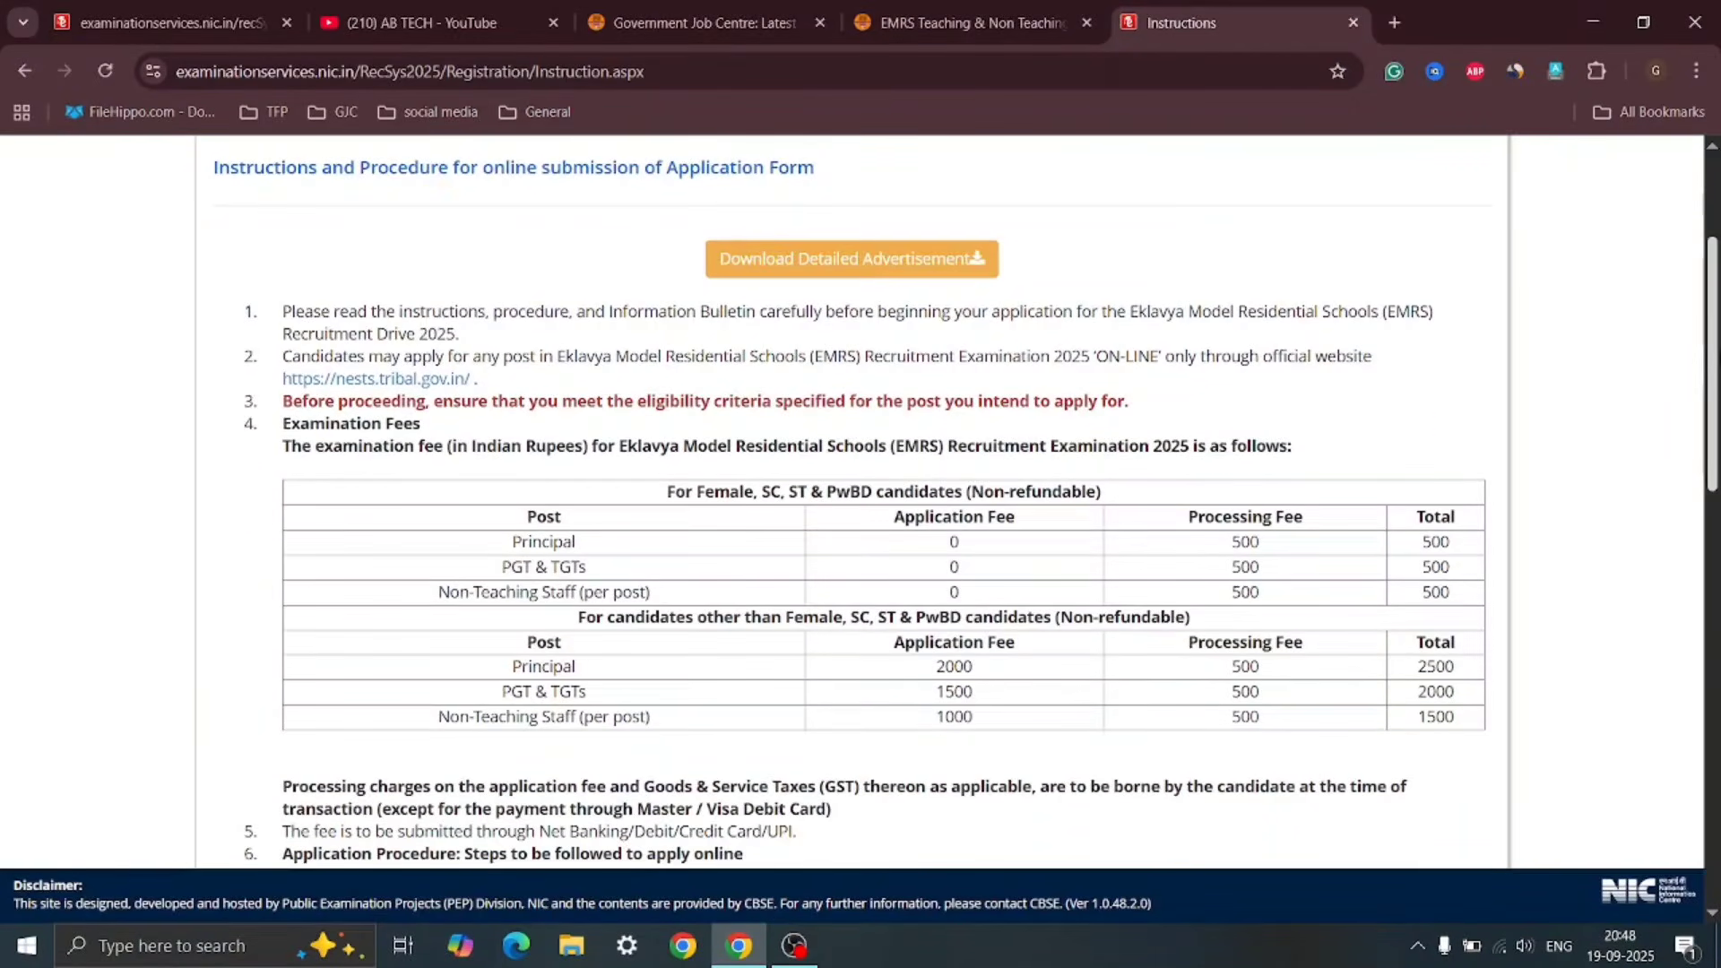
{"action": "scroll", "coordinate": [1709, 277], "scroll_direction": "down", "scroll_amount": 2}
{"action": "scroll", "coordinate": [1710, 277], "scroll_direction": "down", "scroll_amount": 9}
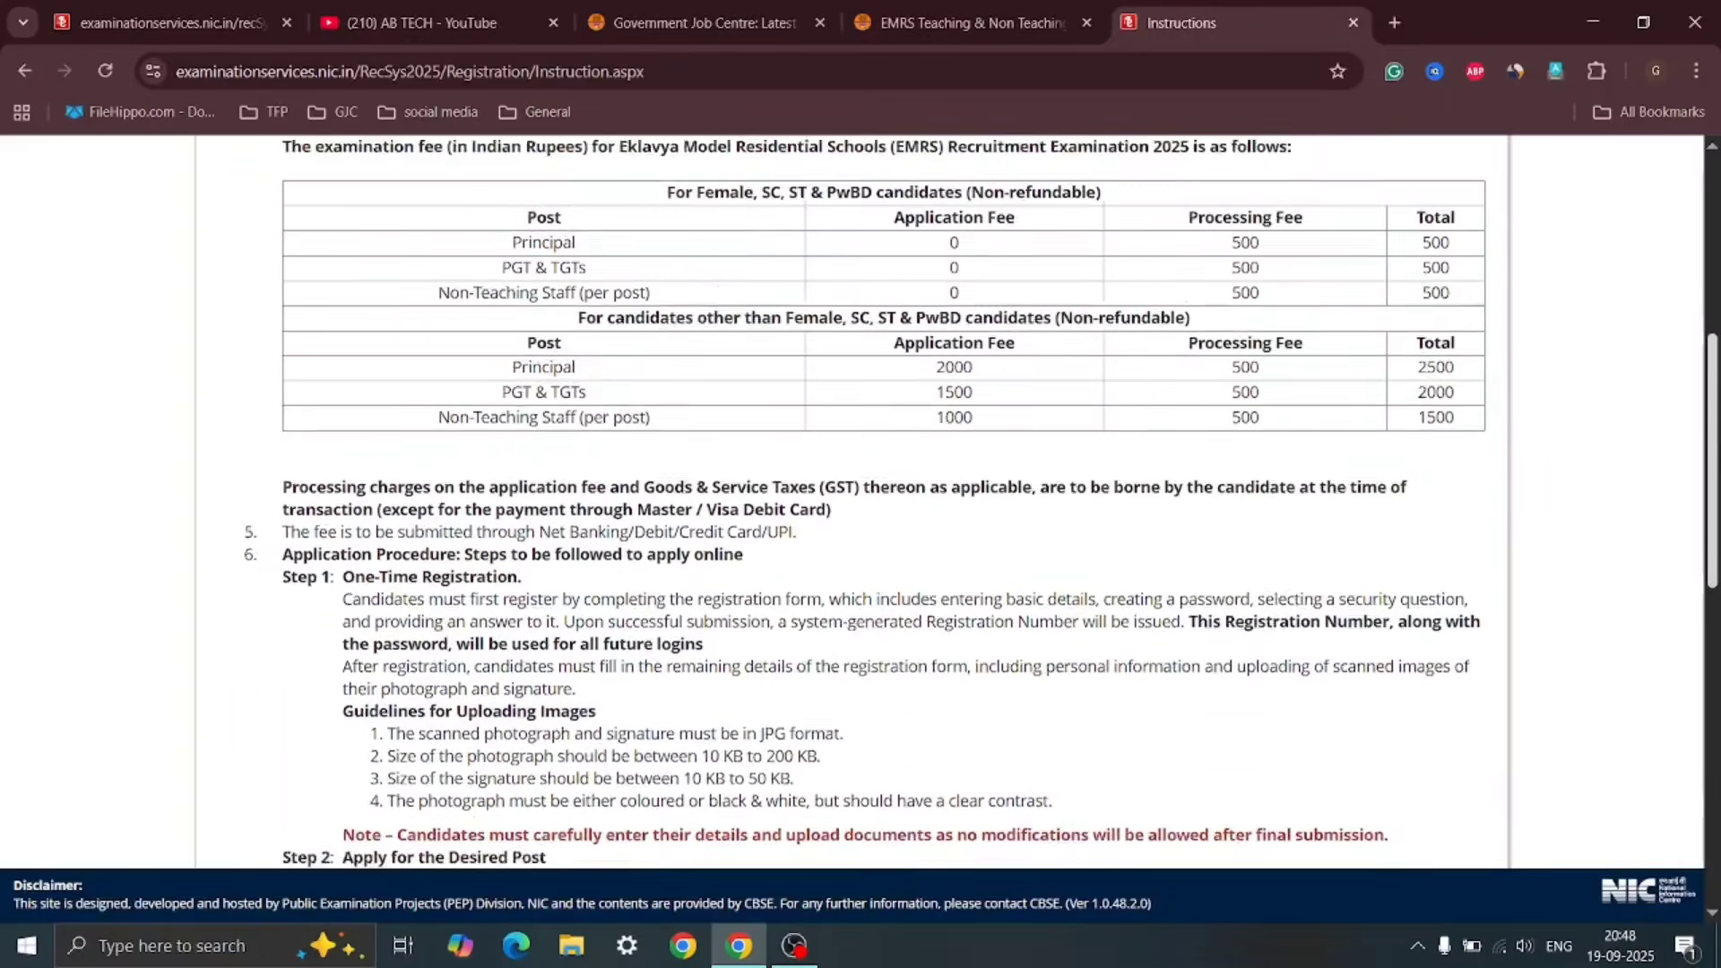
{"action": "scroll", "coordinate": [249, 643], "scroll_direction": "down", "scroll_amount": 4}
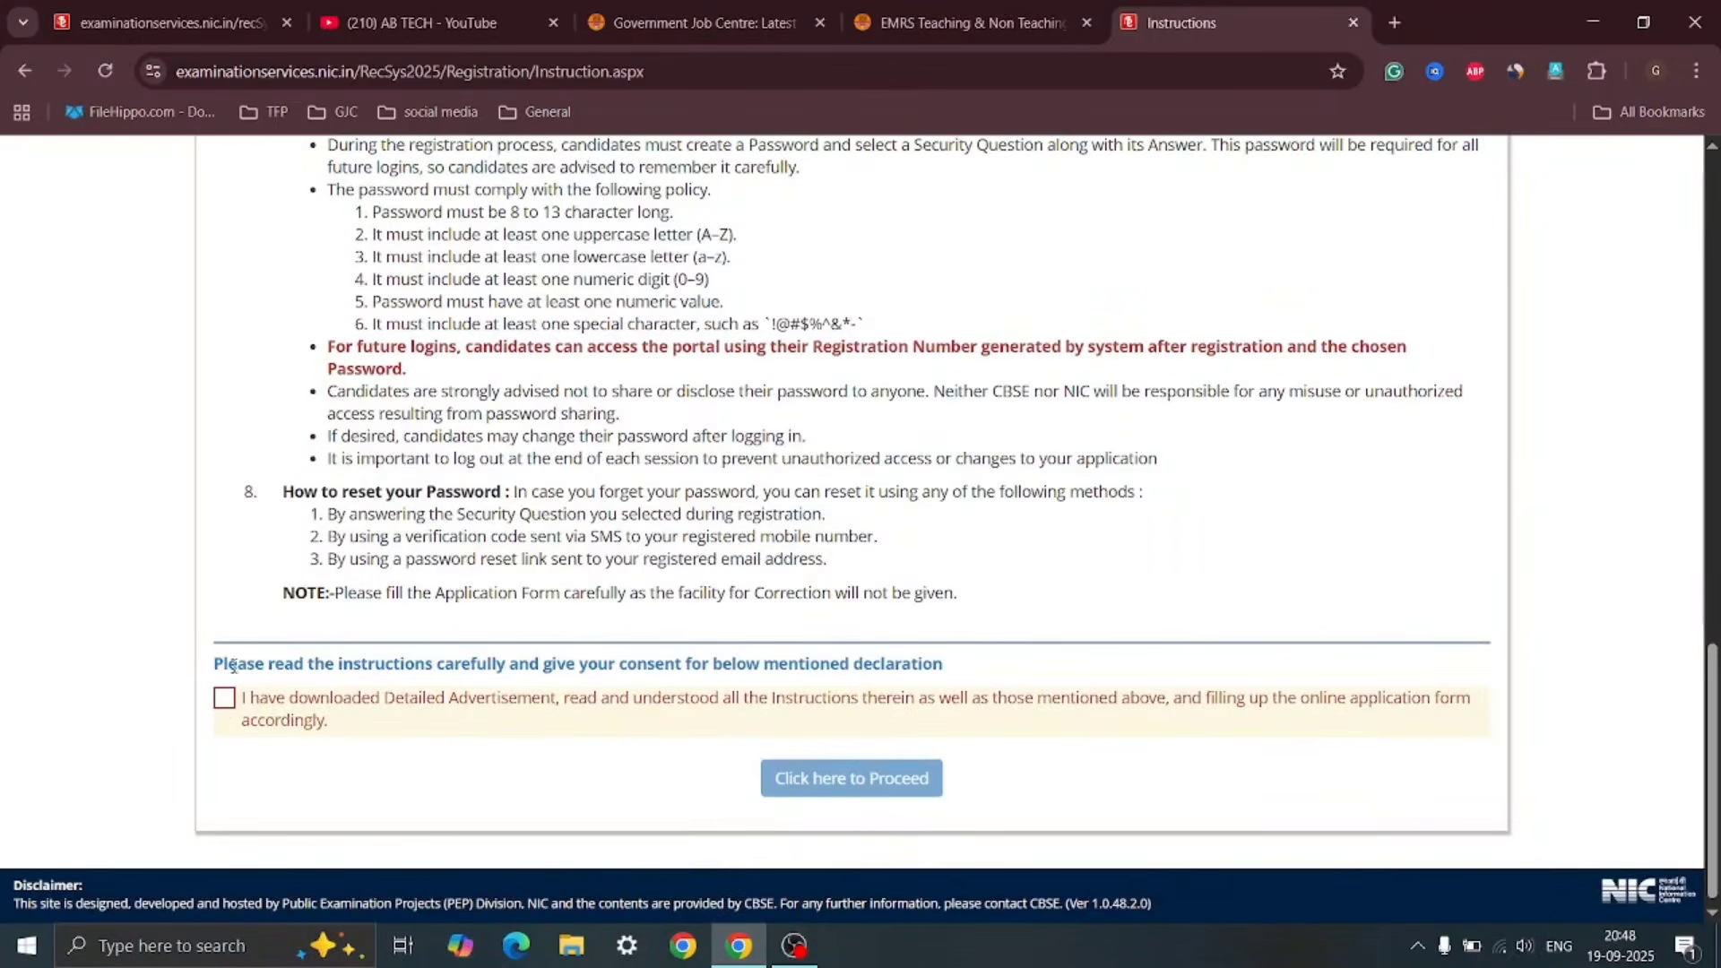
{"action": "left_click", "coordinate": [224, 698]}
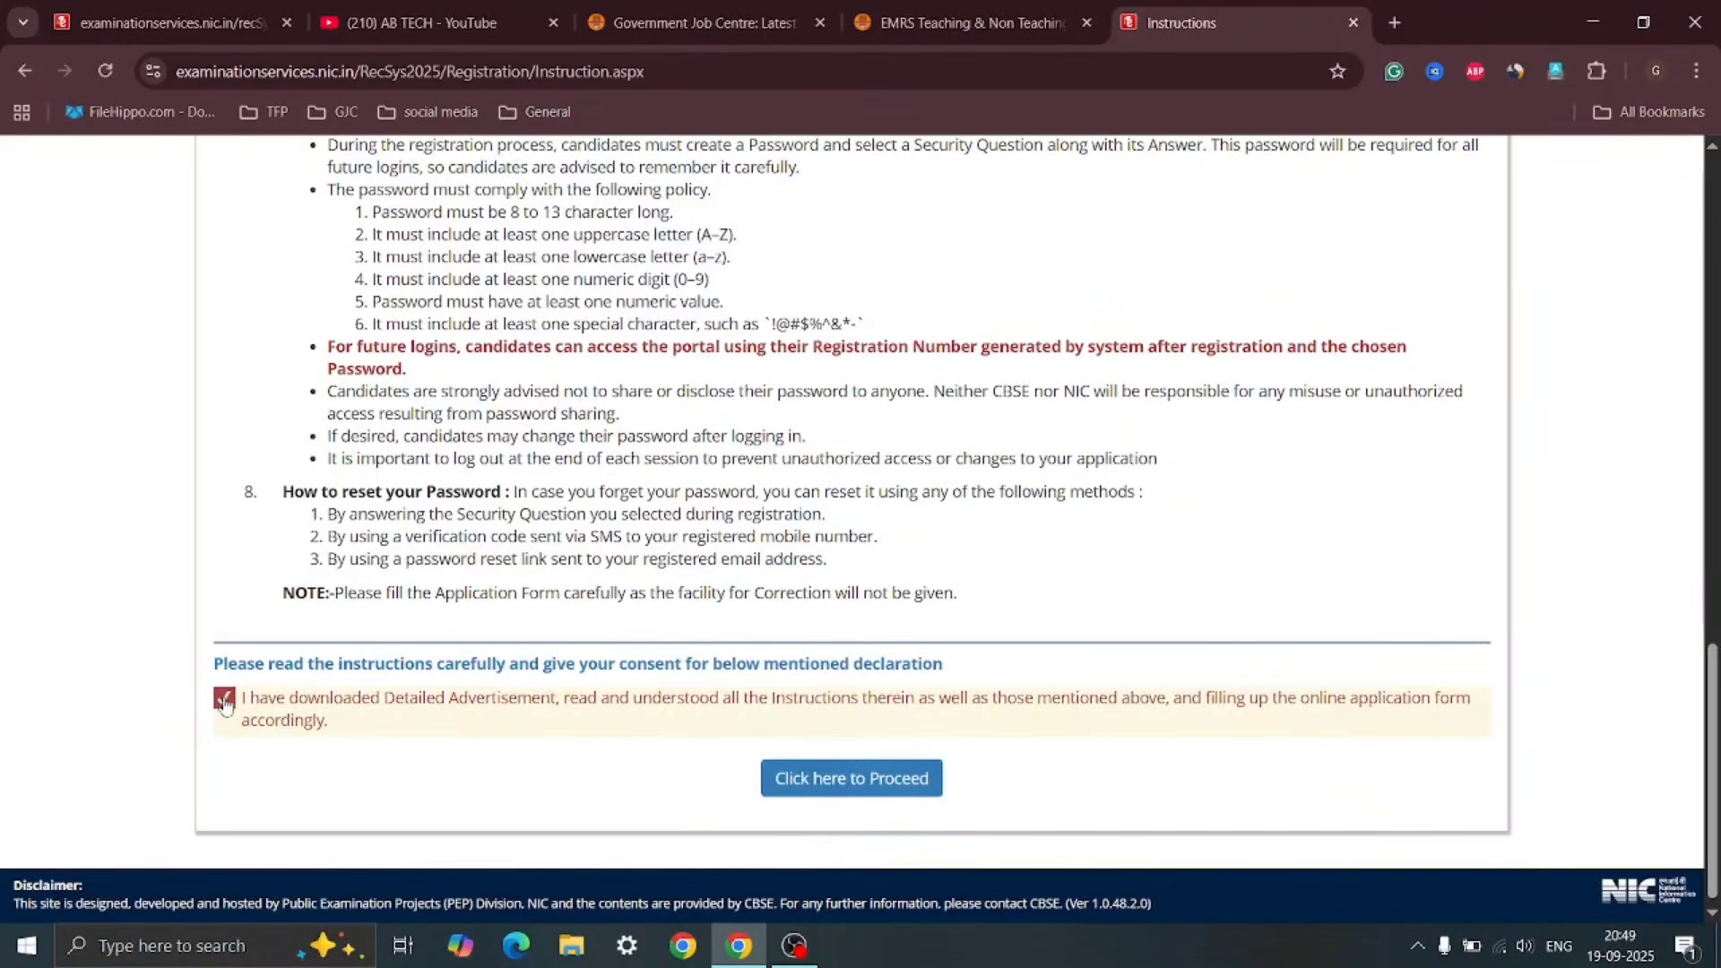
{"action": "left_click", "coordinate": [793, 780]}
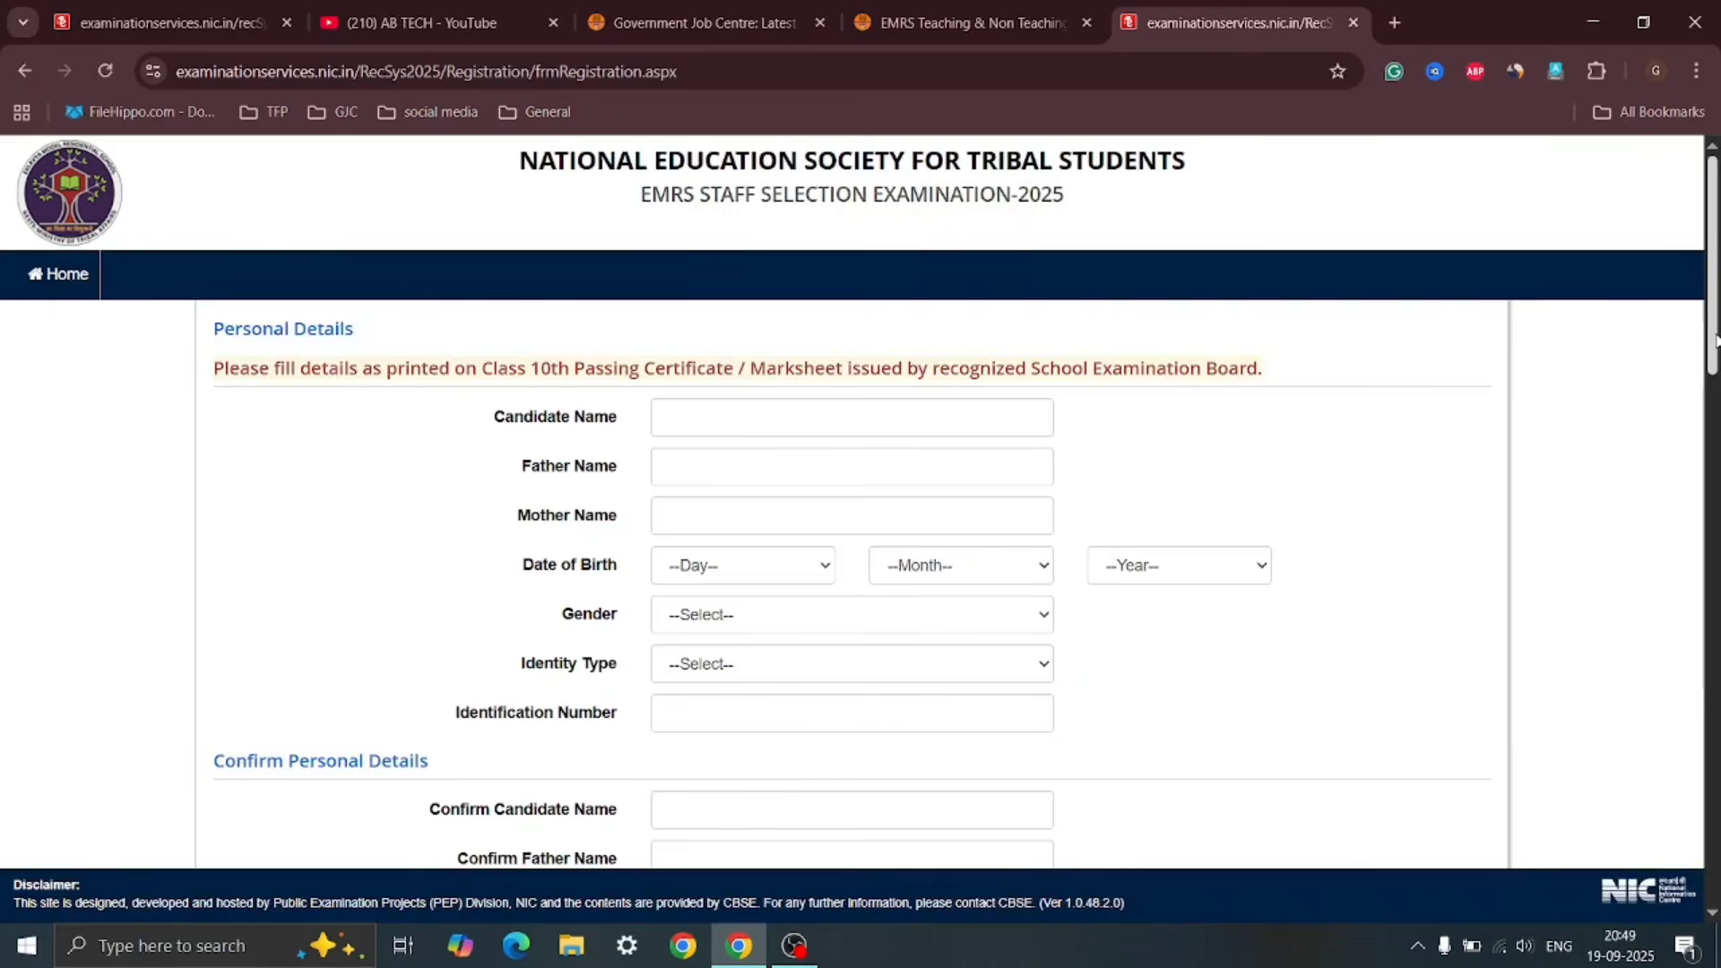
Step: Step through the candidate, father and mother name fields and set Gender to Male
{"action": "scroll", "coordinate": [1714, 341], "scroll_direction": "down", "scroll_amount": 1}
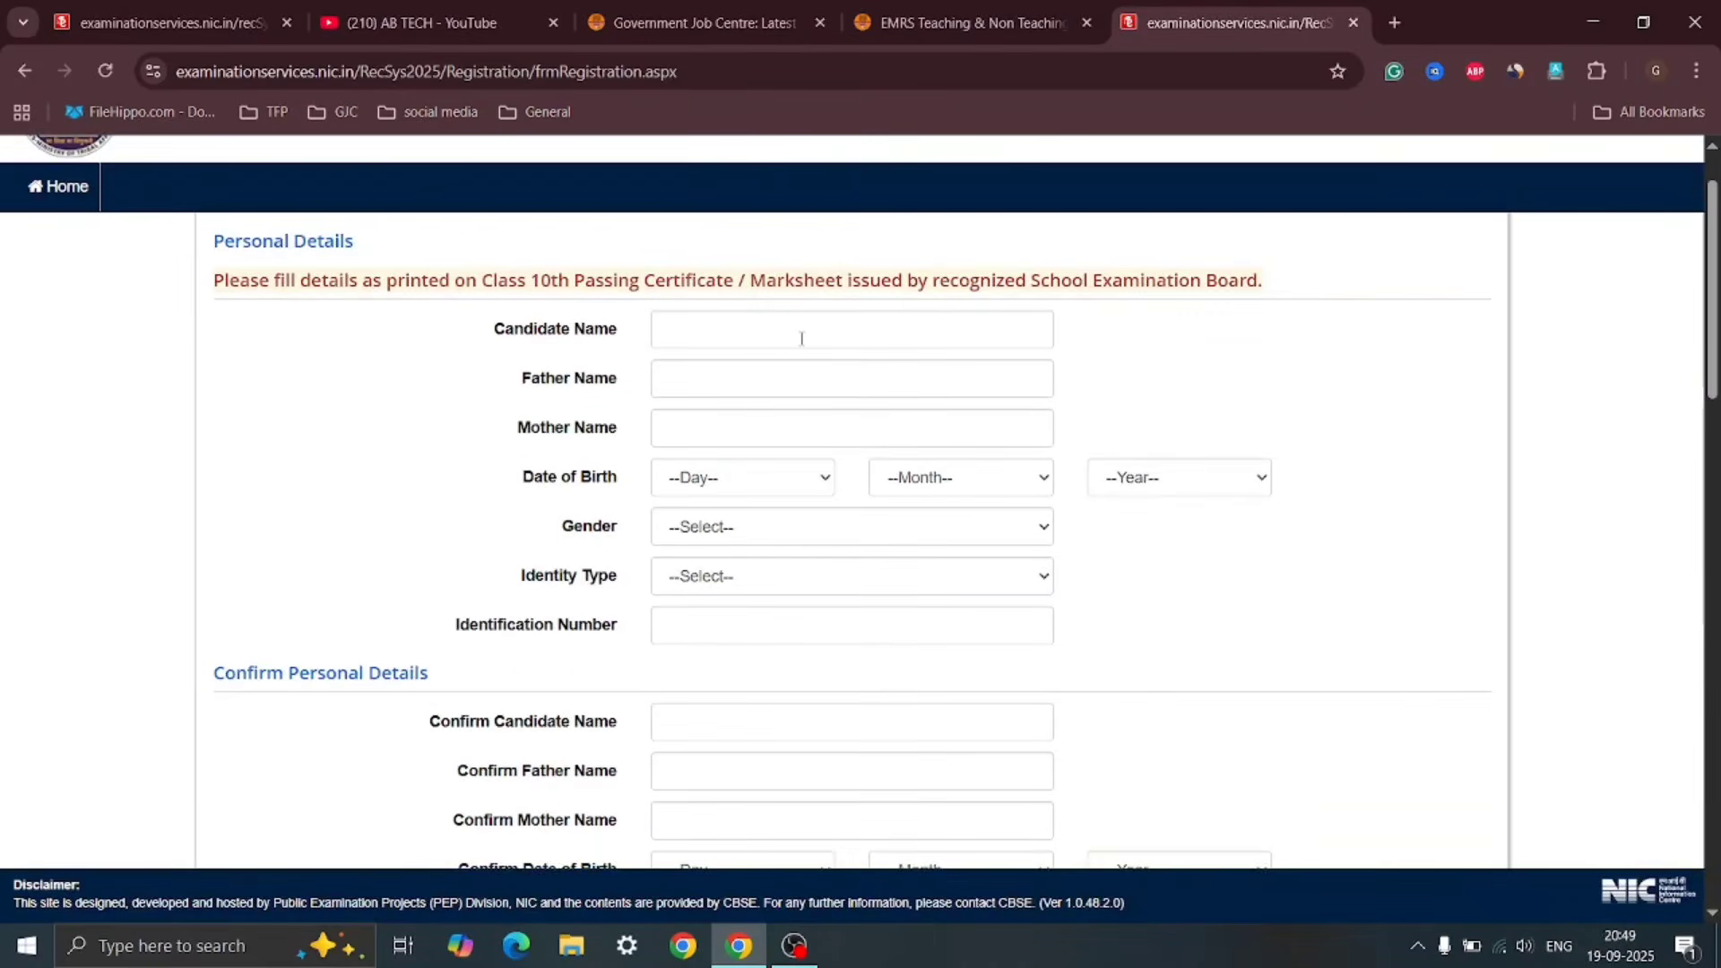
{"action": "left_click", "coordinate": [801, 338]}
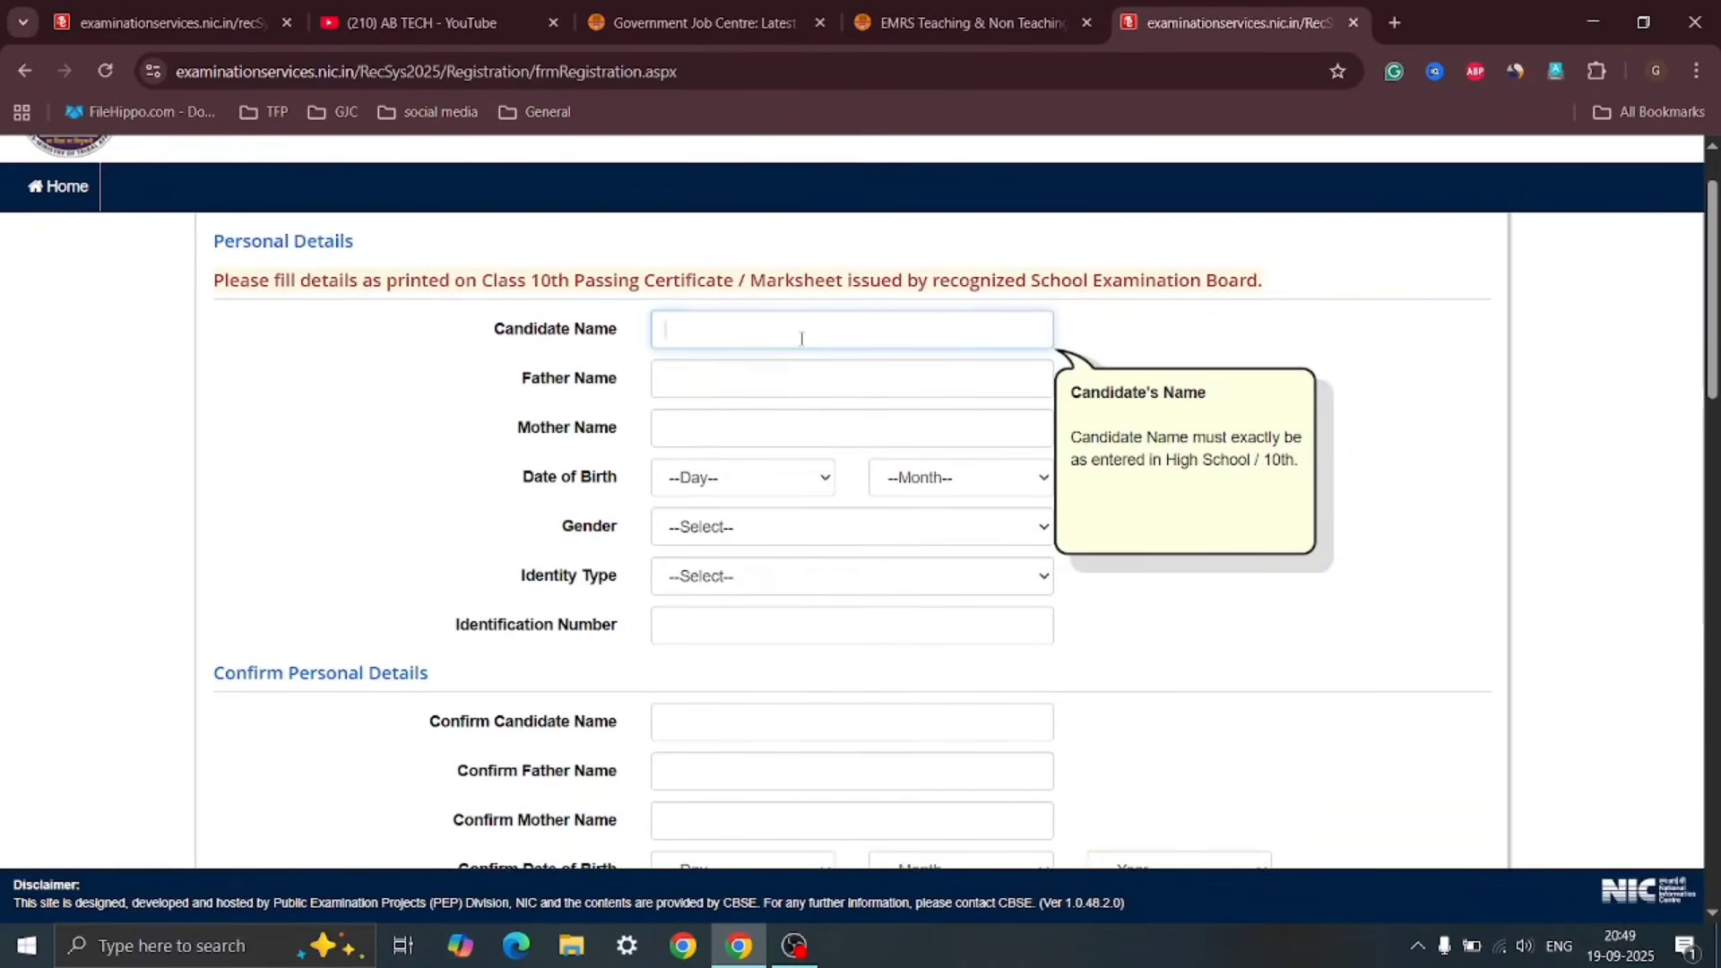
{"action": "left_click", "coordinate": [748, 376]}
{"action": "left_click", "coordinate": [735, 422]}
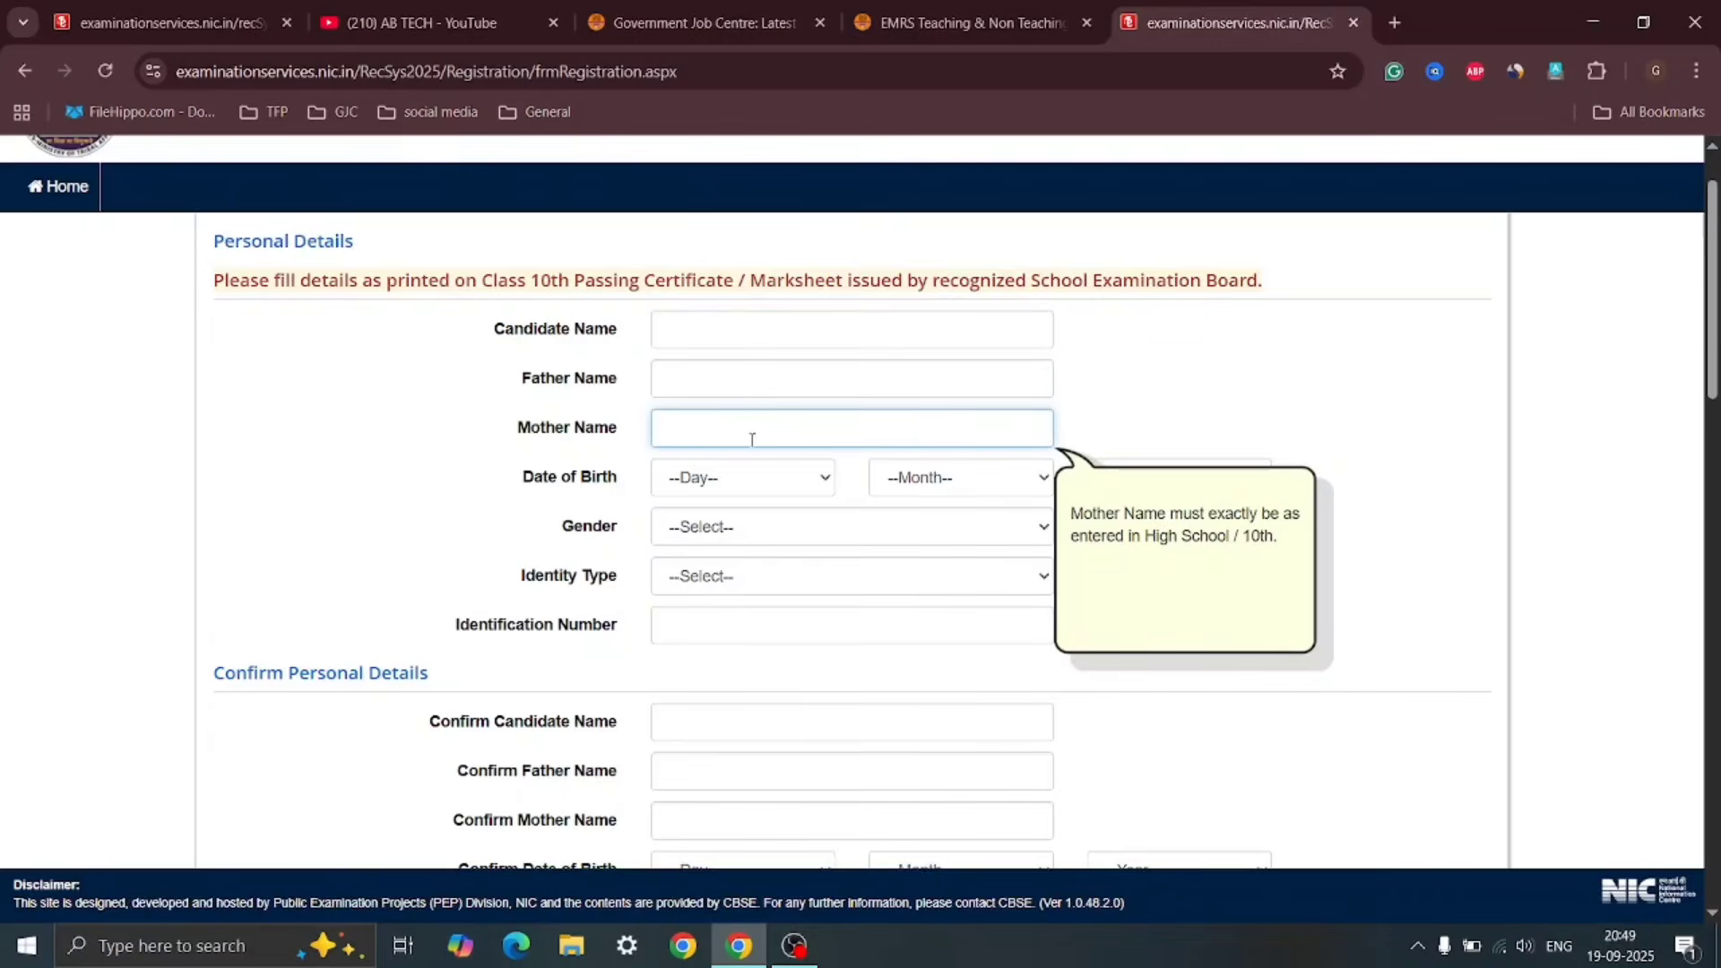
{"action": "left_click", "coordinate": [765, 535]}
{"action": "left_click", "coordinate": [703, 588]}
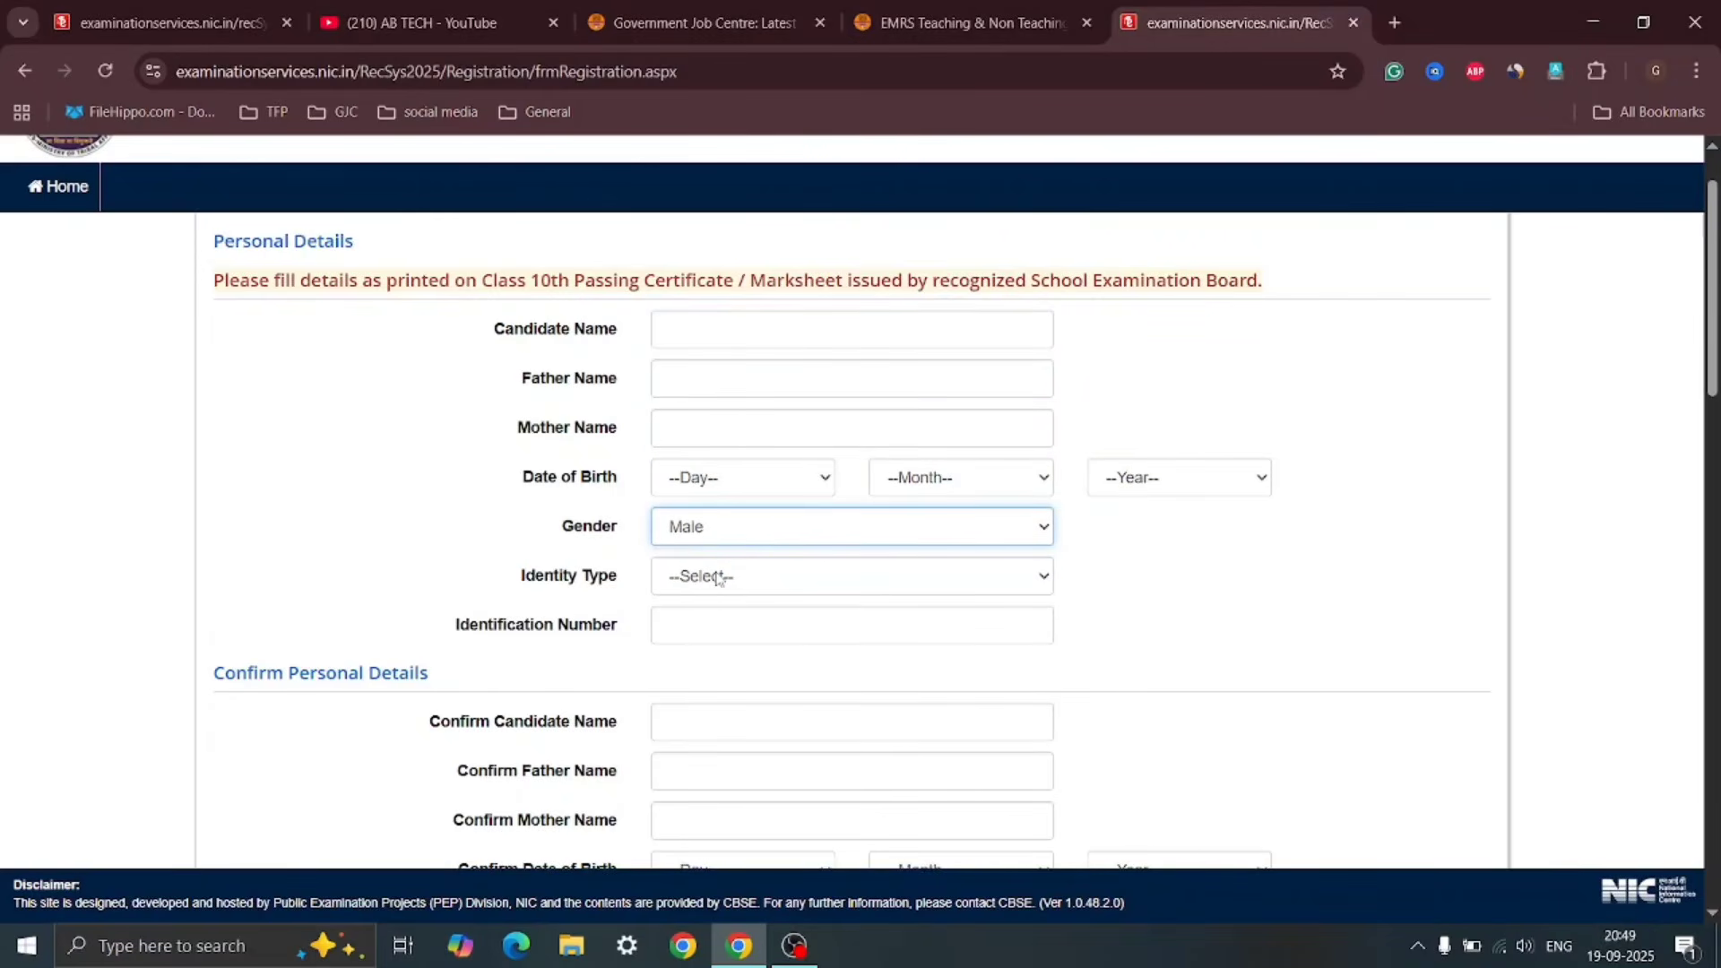
Step: Set Identity Type to PAN Card, replacing the other government ID choice, and go to the PAN Number field
{"action": "left_click", "coordinate": [718, 578]}
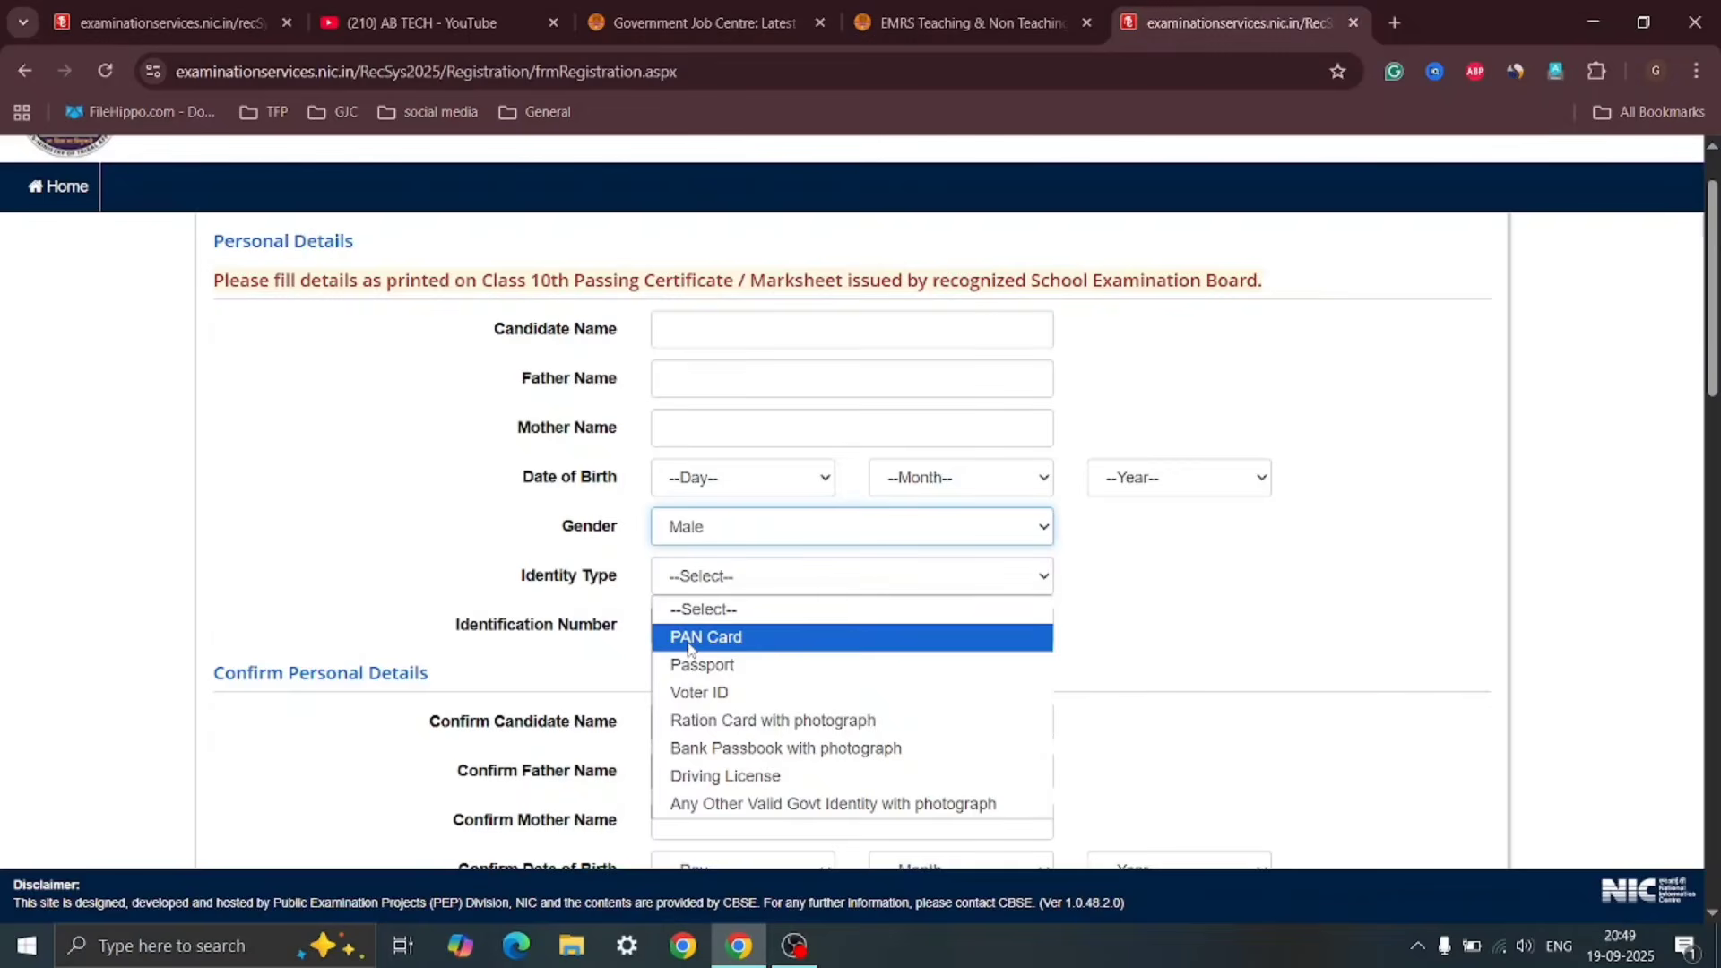
{"action": "left_click", "coordinate": [728, 804]}
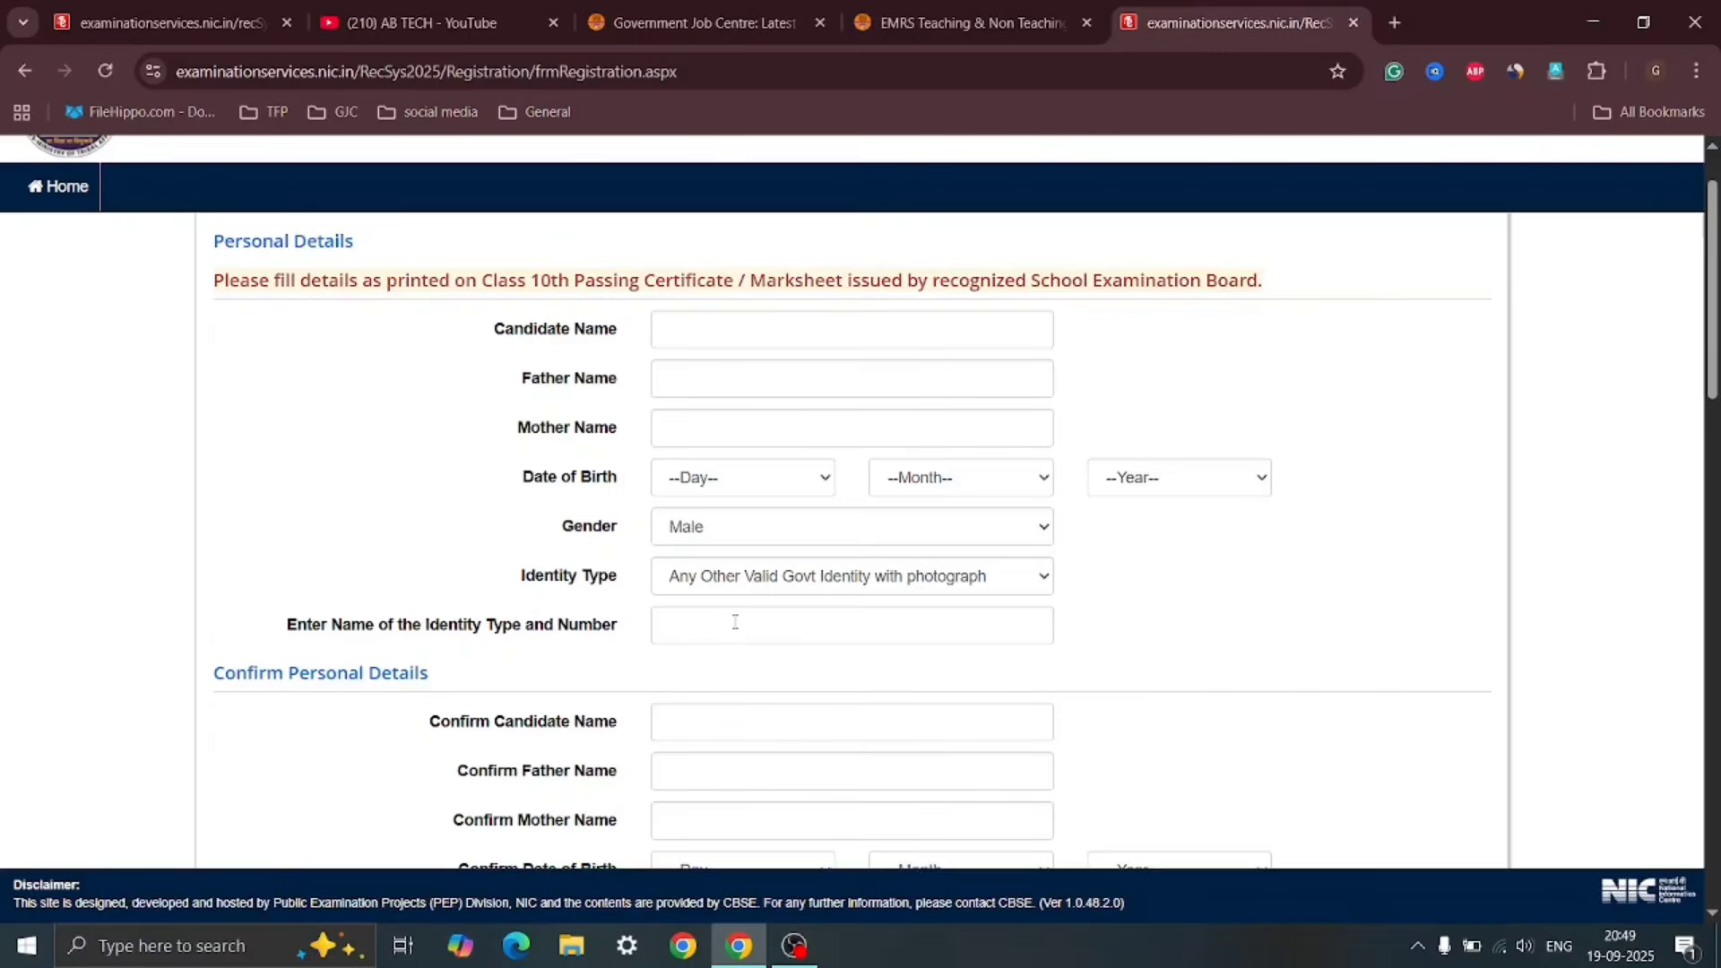
{"action": "left_click", "coordinate": [719, 589]}
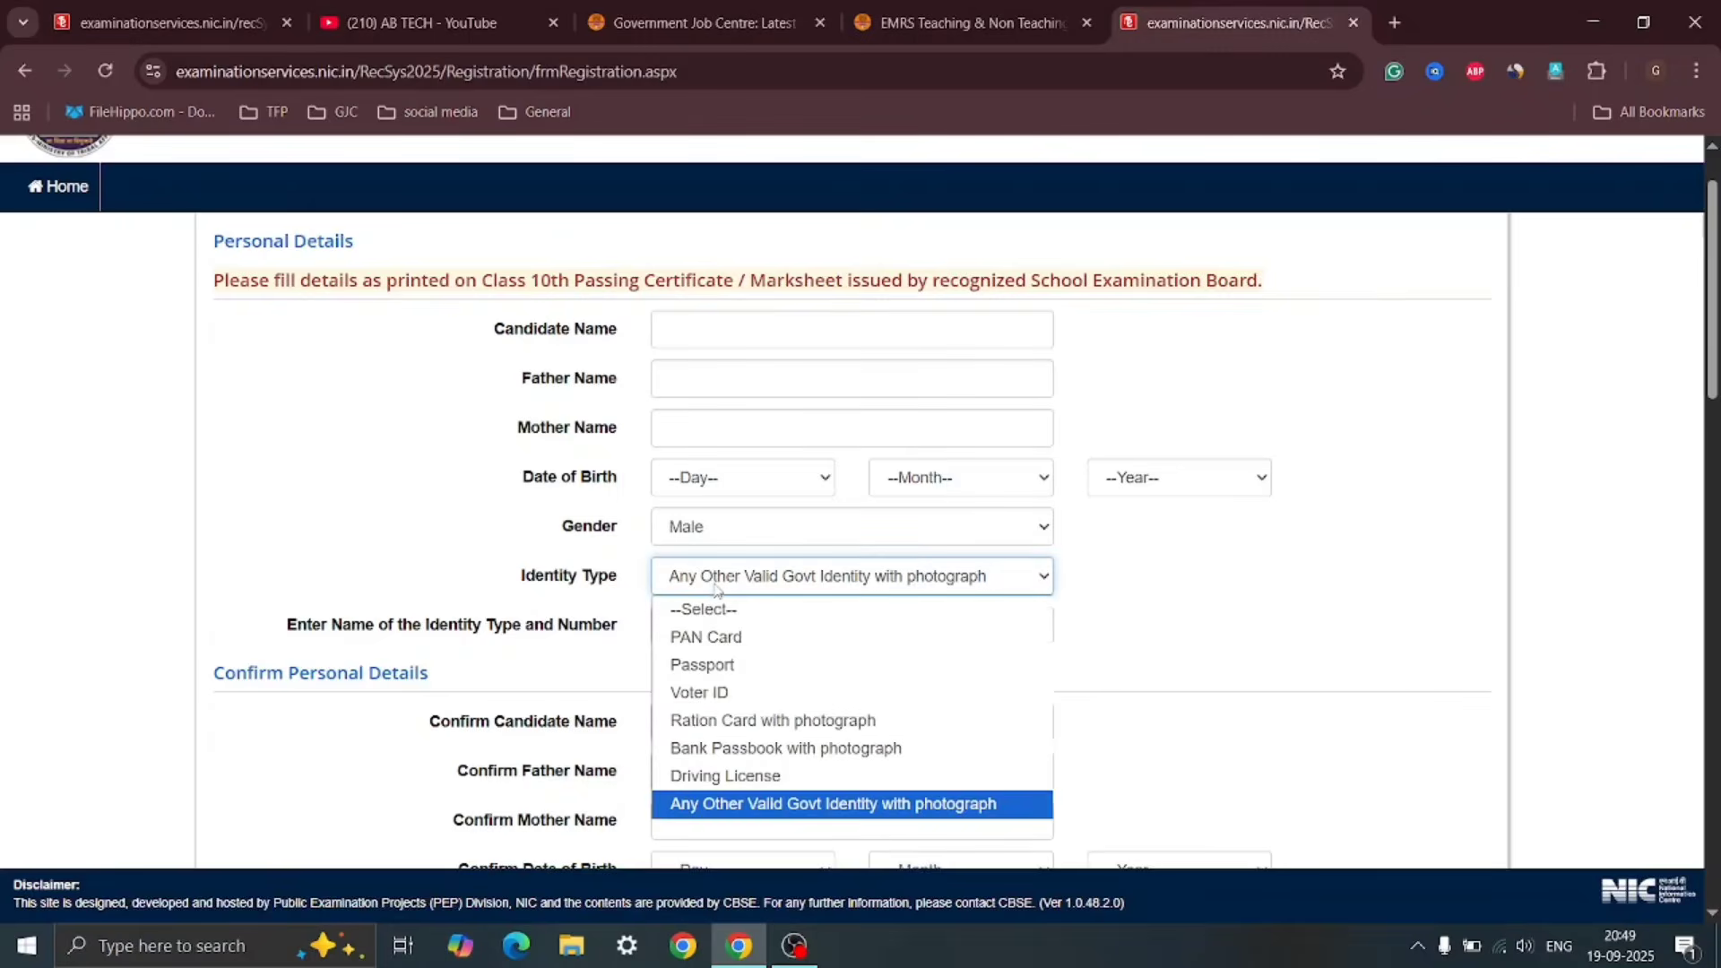
{"action": "left_click", "coordinate": [709, 642]}
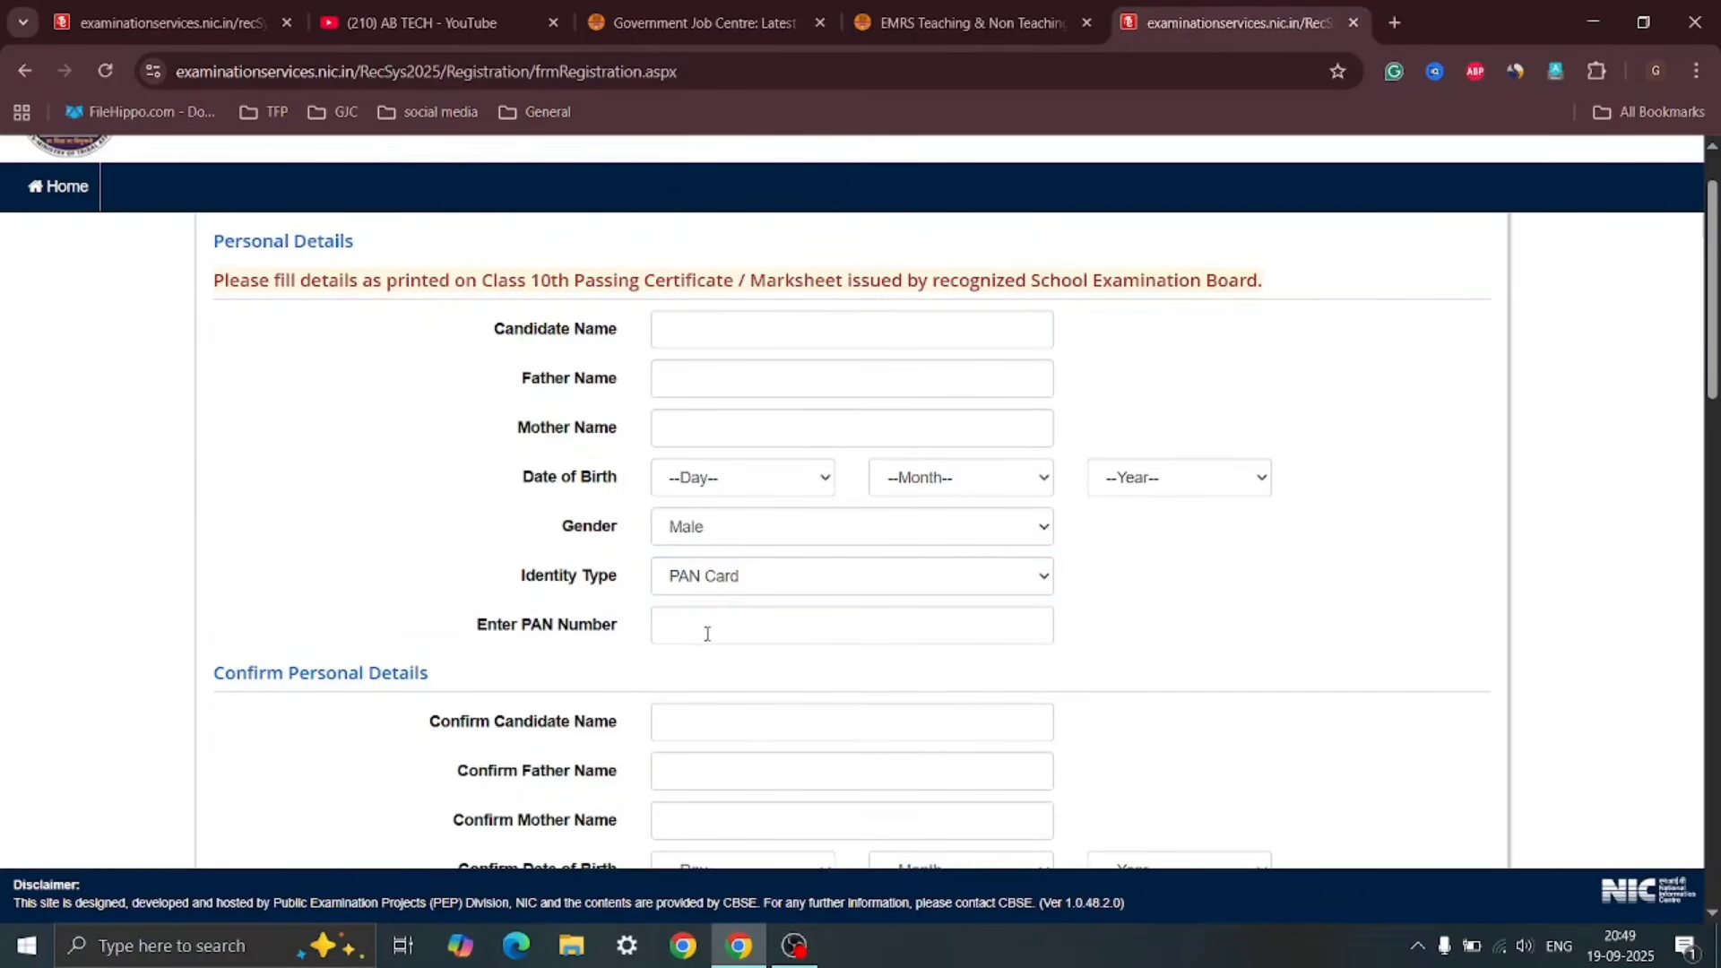
{"action": "left_click", "coordinate": [707, 634]}
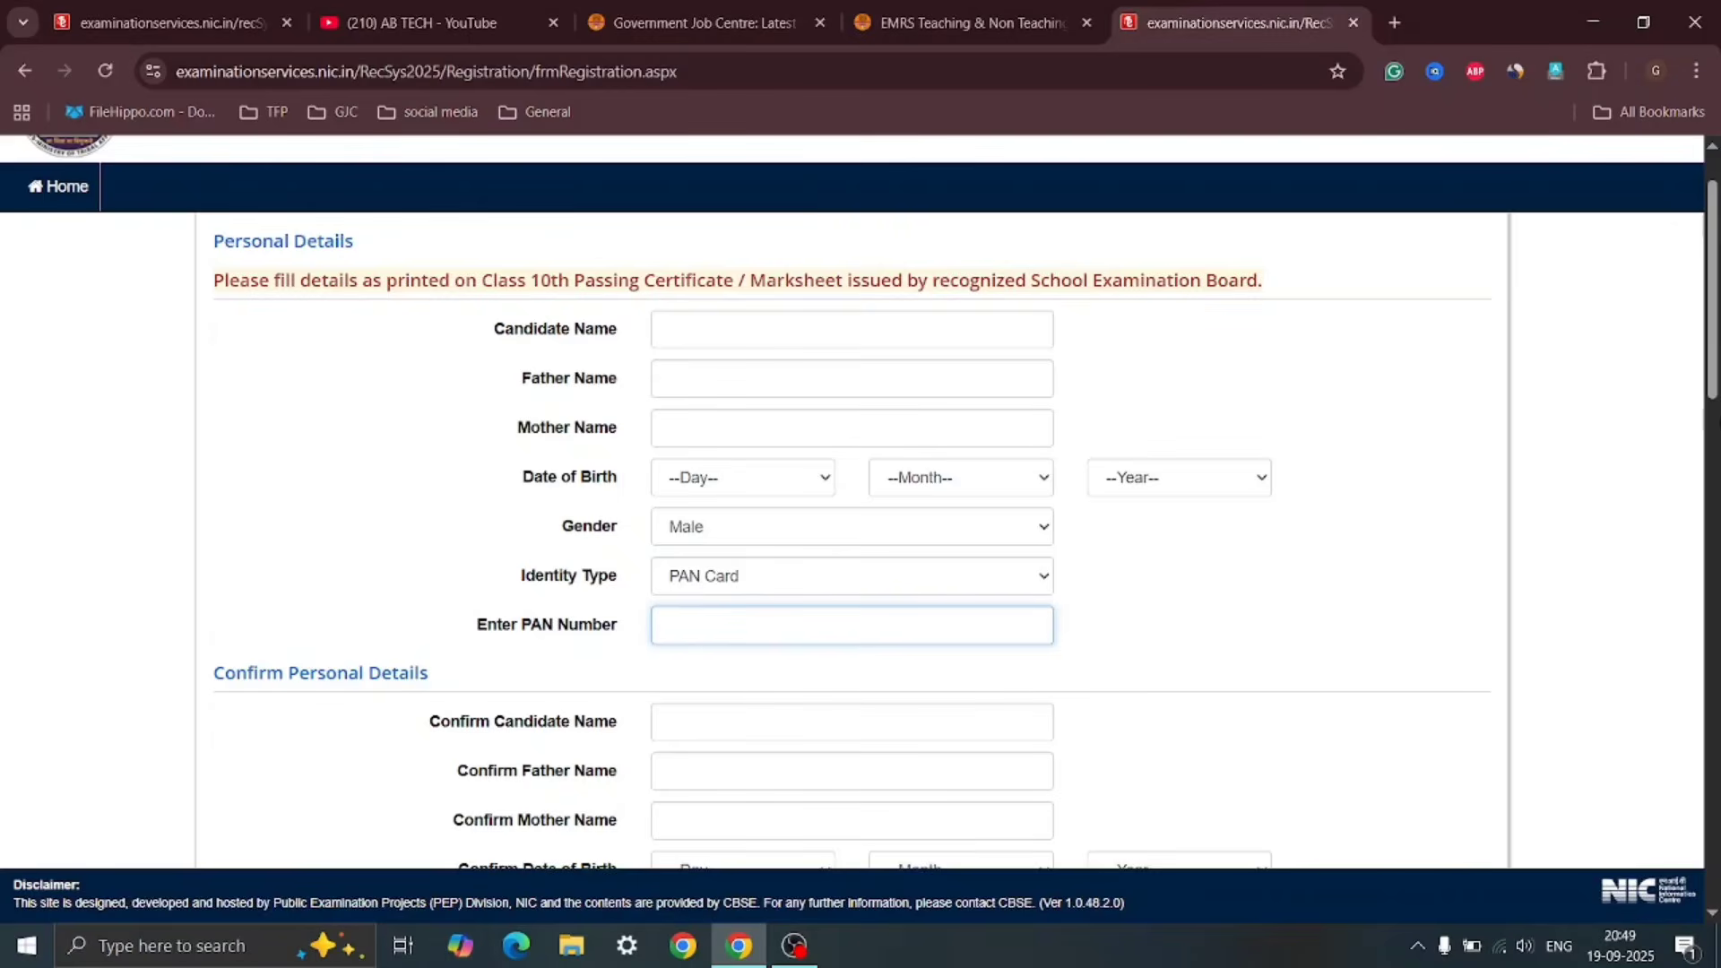
{"action": "scroll", "coordinate": [1713, 399], "scroll_direction": "down", "scroll_amount": 1}
{"action": "scroll", "coordinate": [1713, 398], "scroll_direction": "down", "scroll_amount": 3}
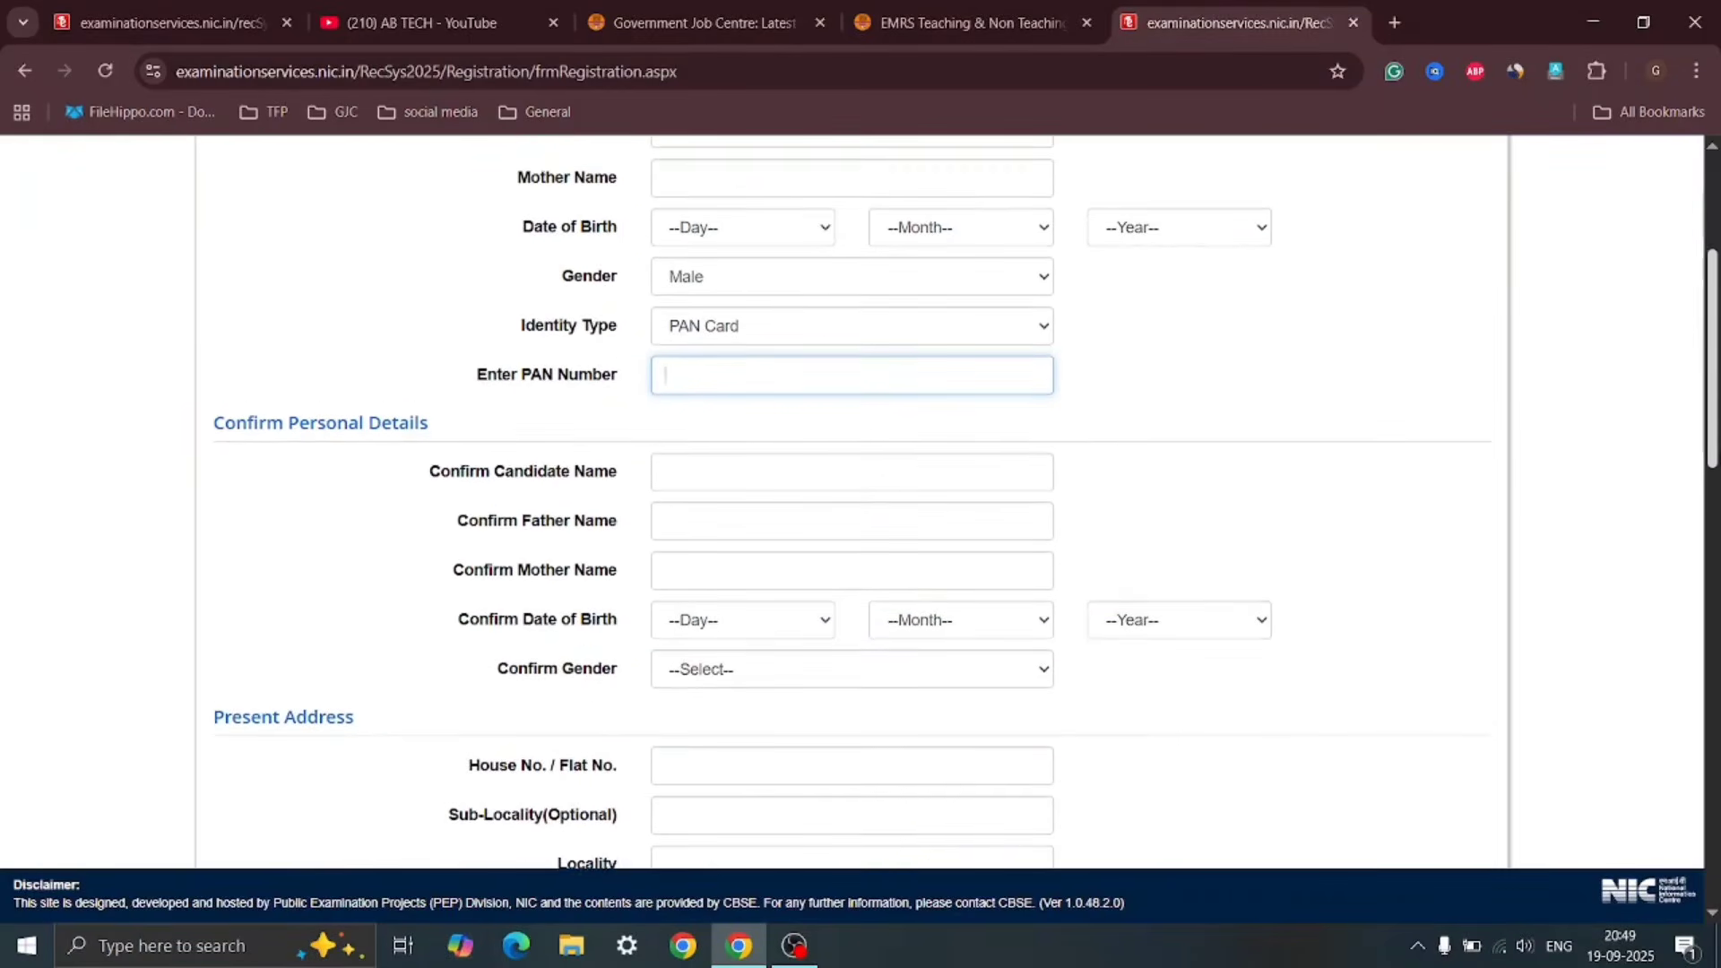
Step: Pass through the Confirm Name, Father Name and Mother Name fields and confirm Gender as Male
{"action": "left_click", "coordinate": [729, 475]}
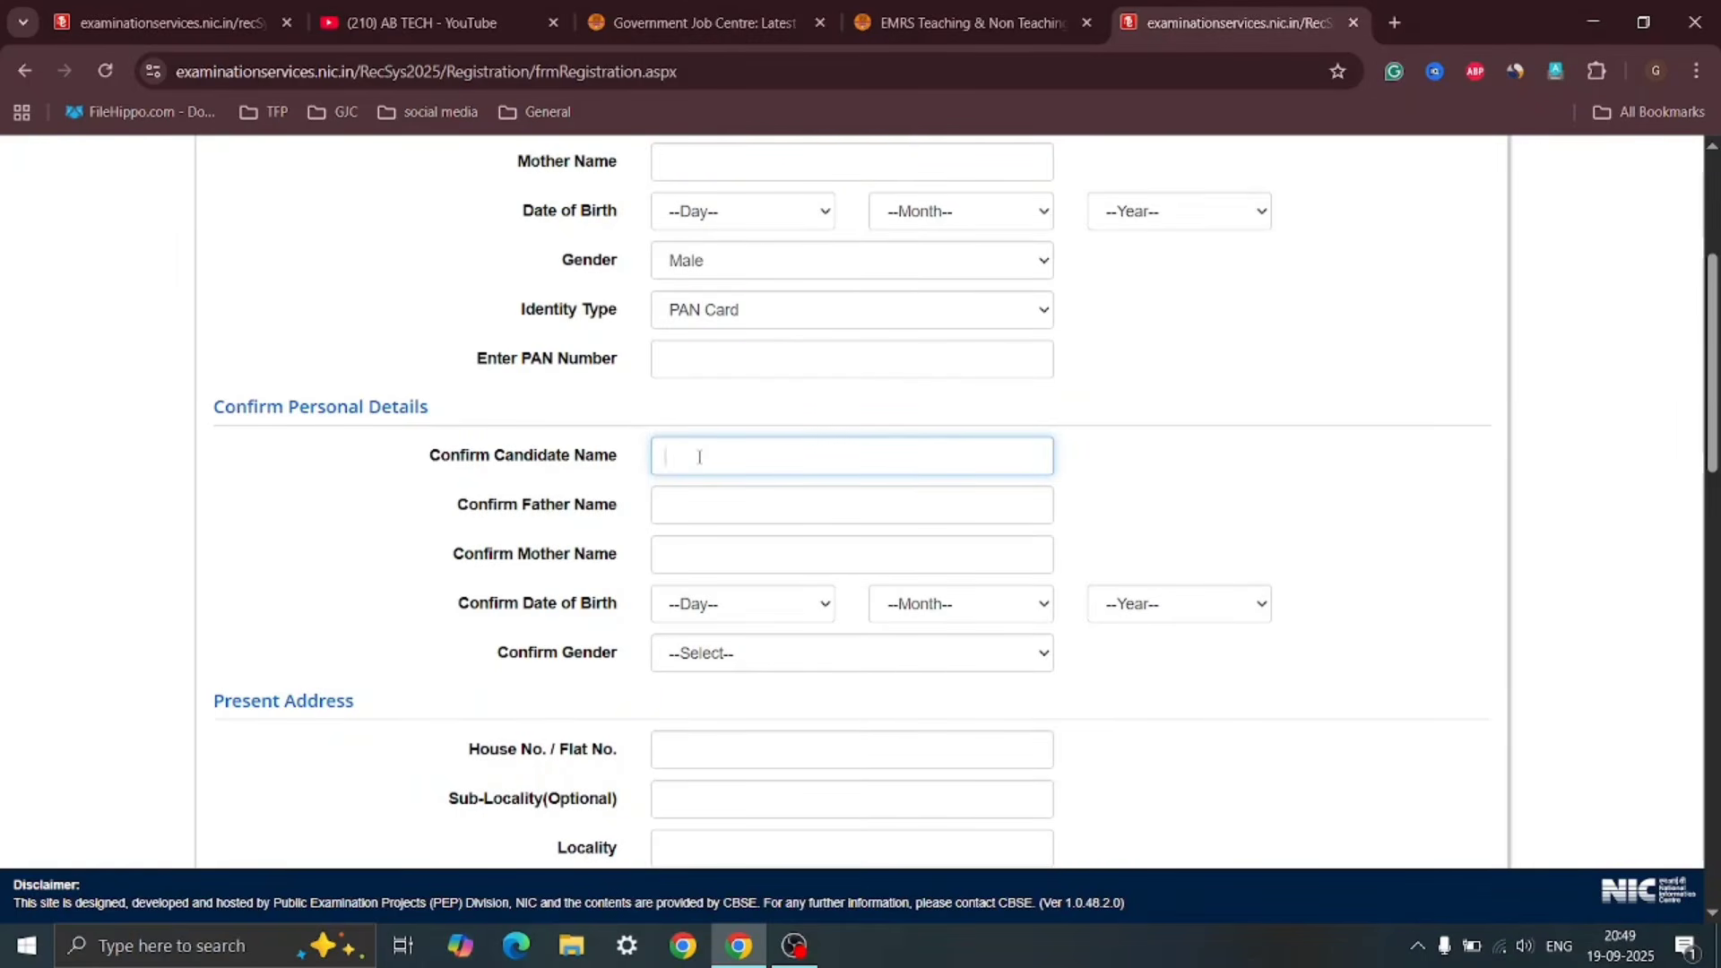
{"action": "left_click", "coordinate": [699, 505]}
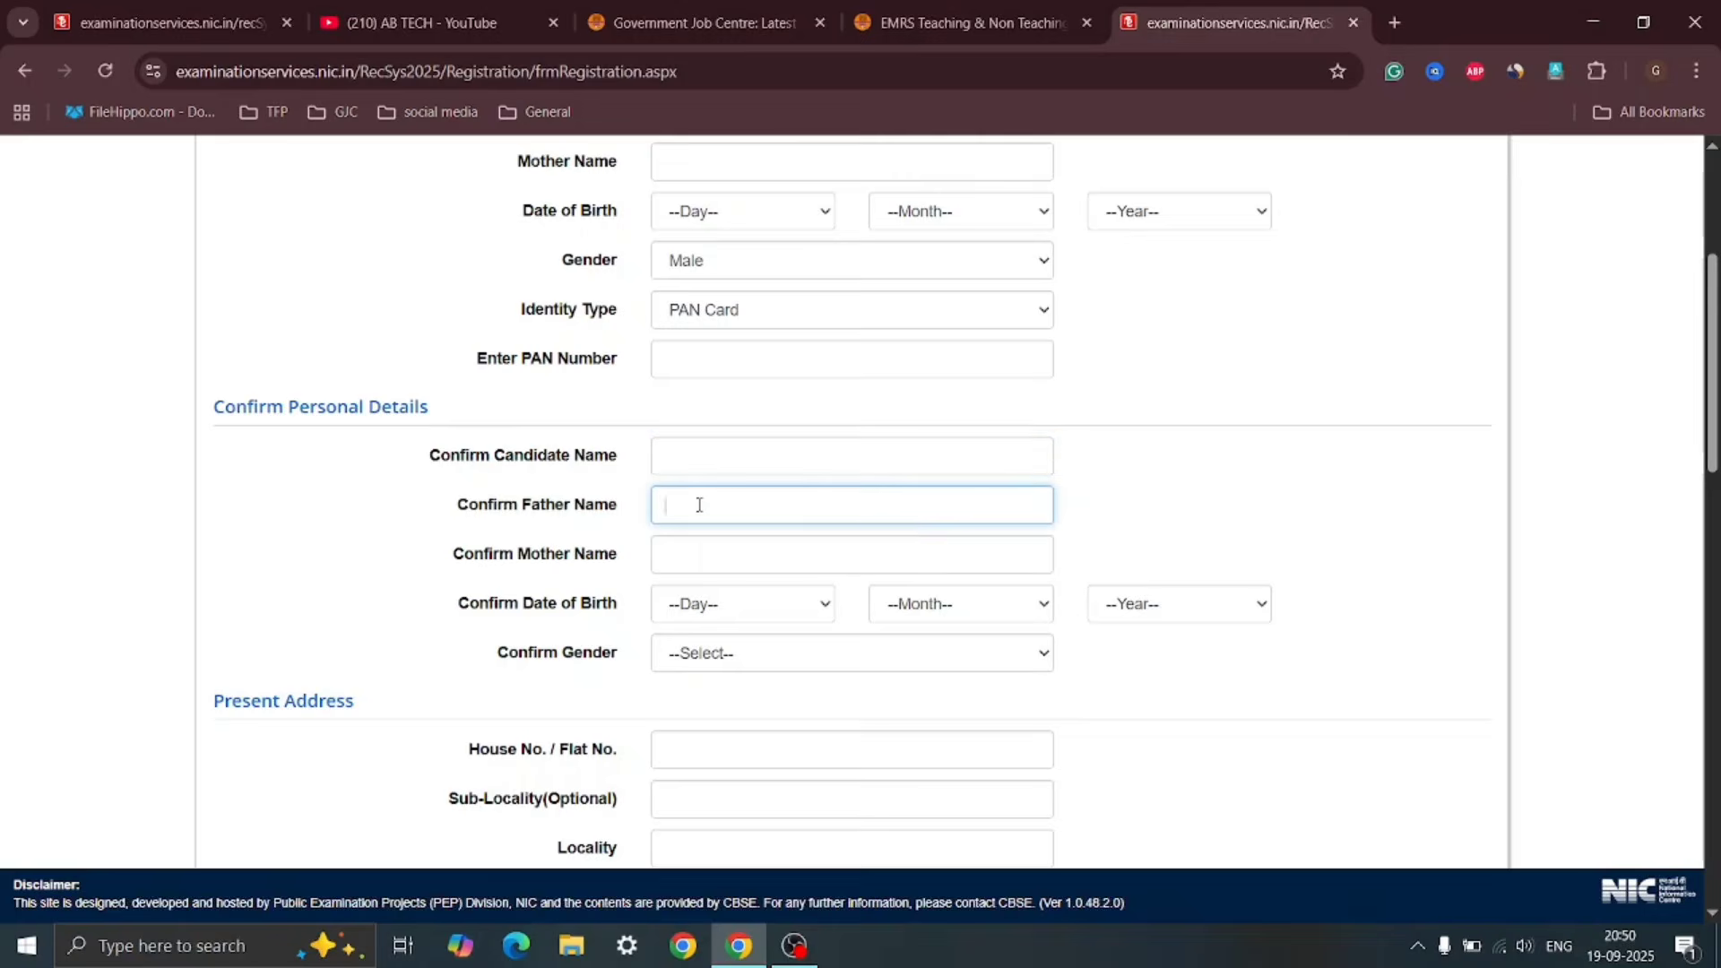
{"action": "left_click", "coordinate": [688, 558]}
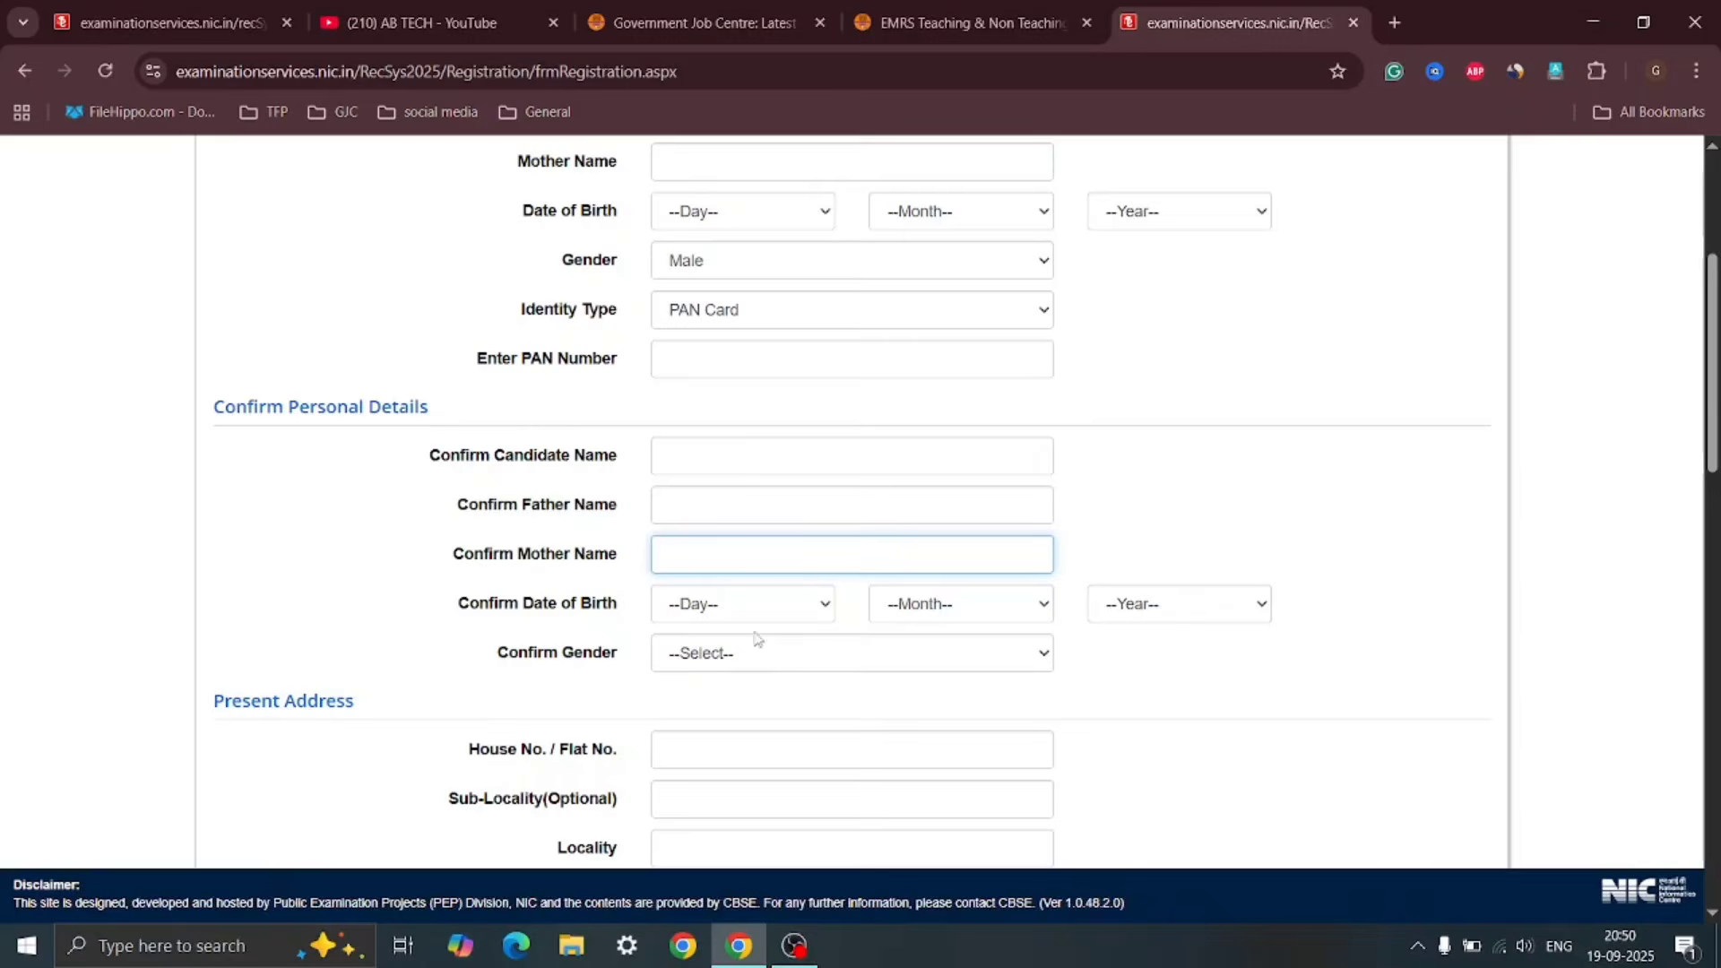
{"action": "left_click", "coordinate": [736, 656]}
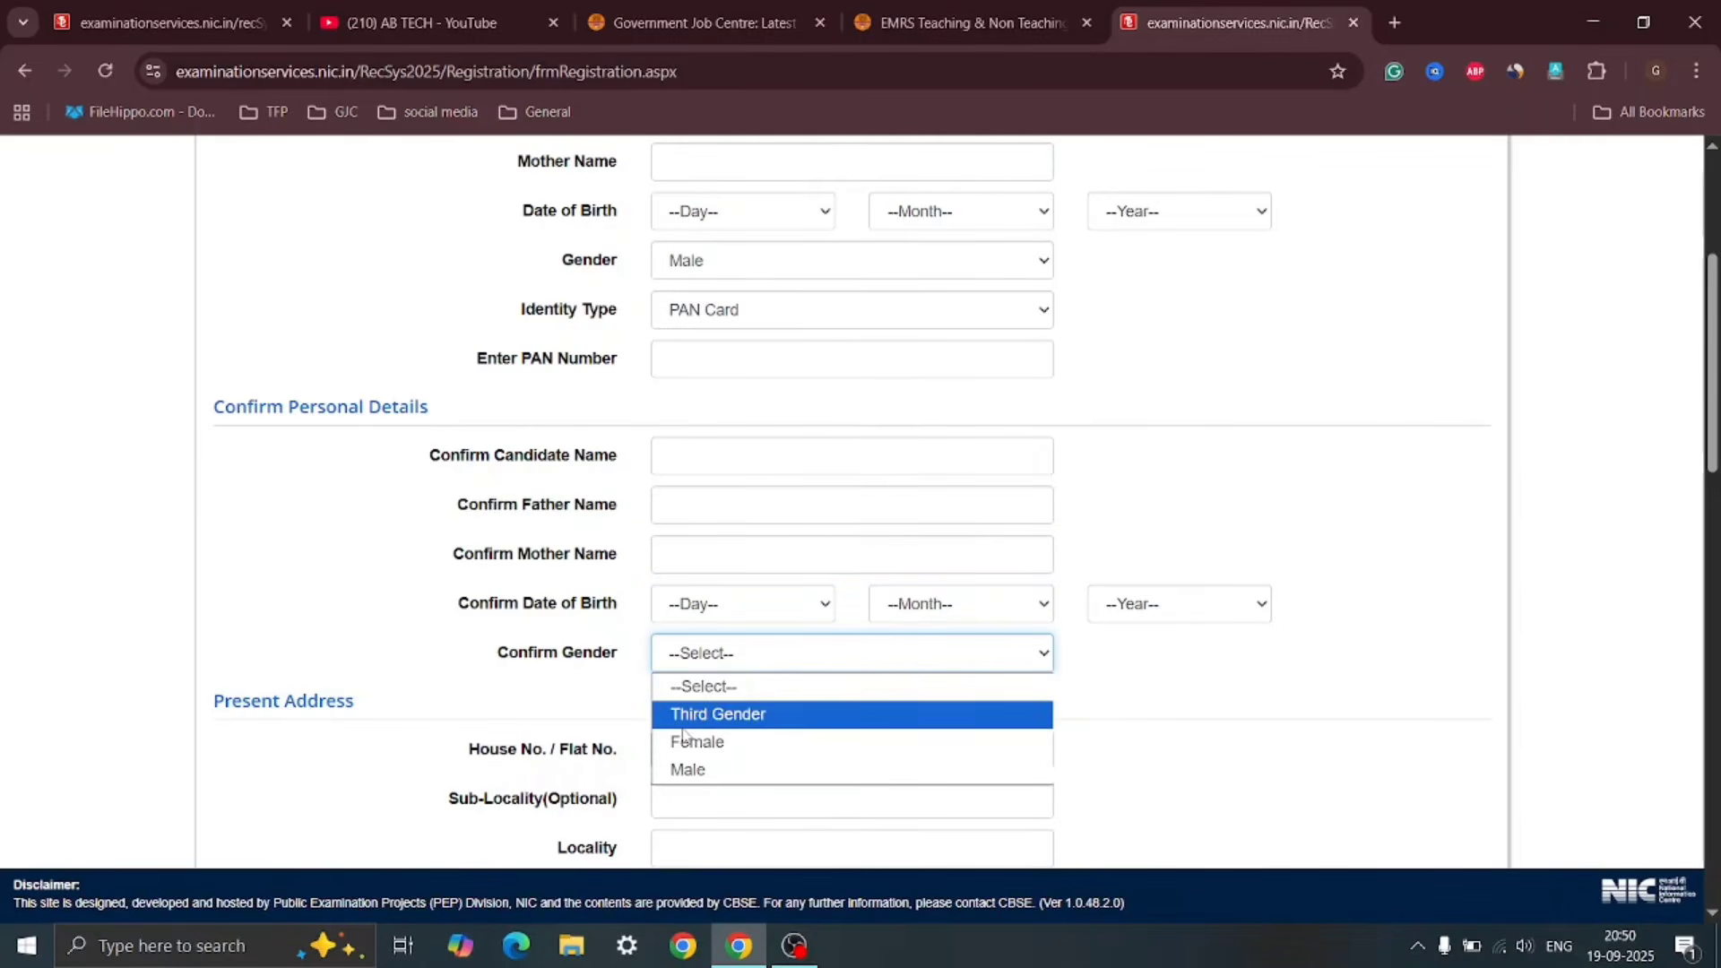
{"action": "left_click", "coordinate": [685, 771]}
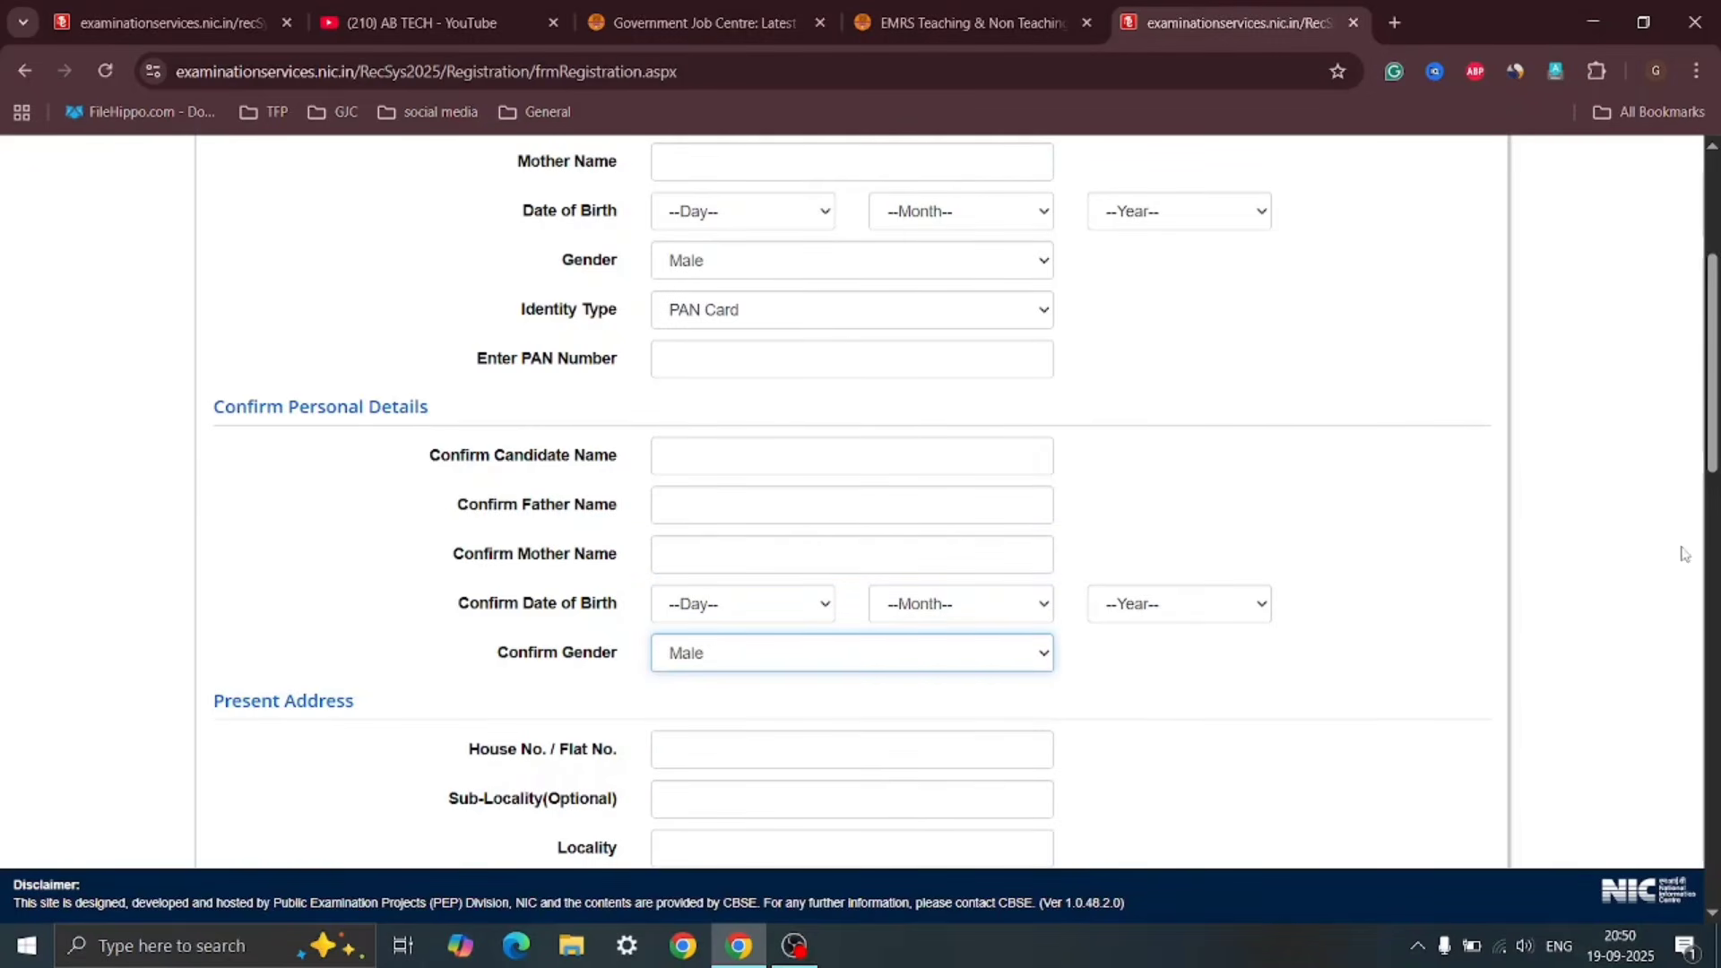
{"action": "scroll", "coordinate": [1716, 416], "scroll_direction": "down", "scroll_amount": 4}
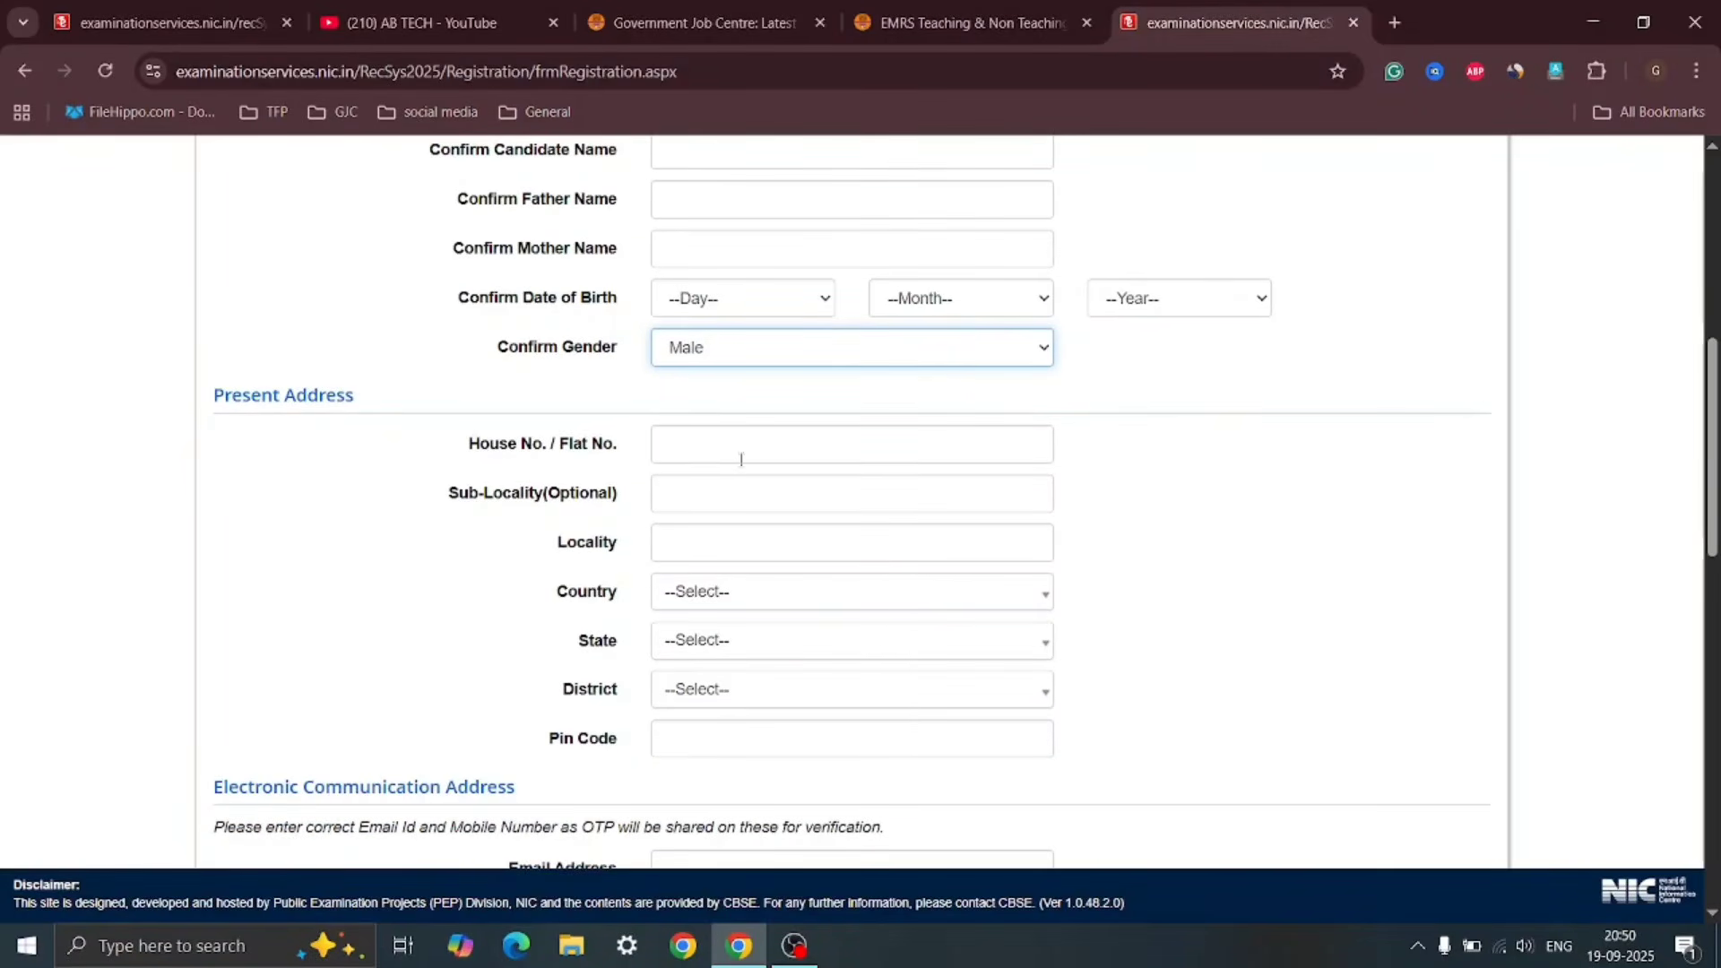
Step: Correct the present House No. entry and fill in the Locality
{"action": "left_click", "coordinate": [718, 453]}
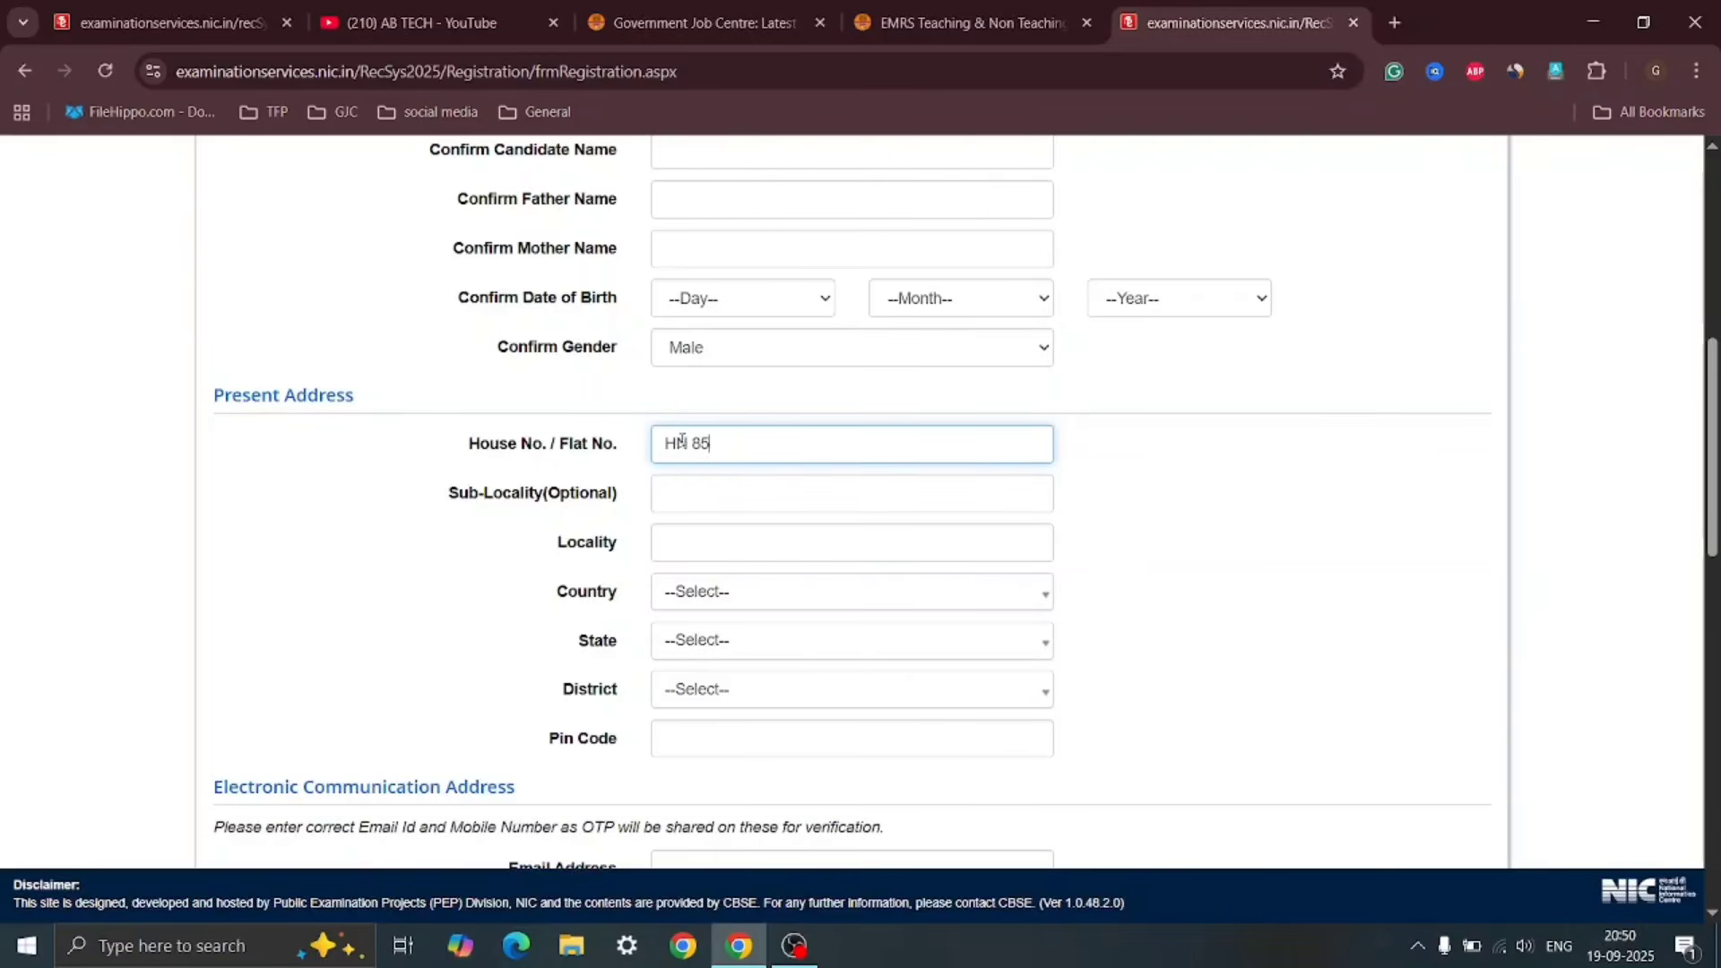
{"action": "type", "text": "OUSE"}
{"action": "key", "text": "Right"}
{"action": "type", "text": "UMBER"}
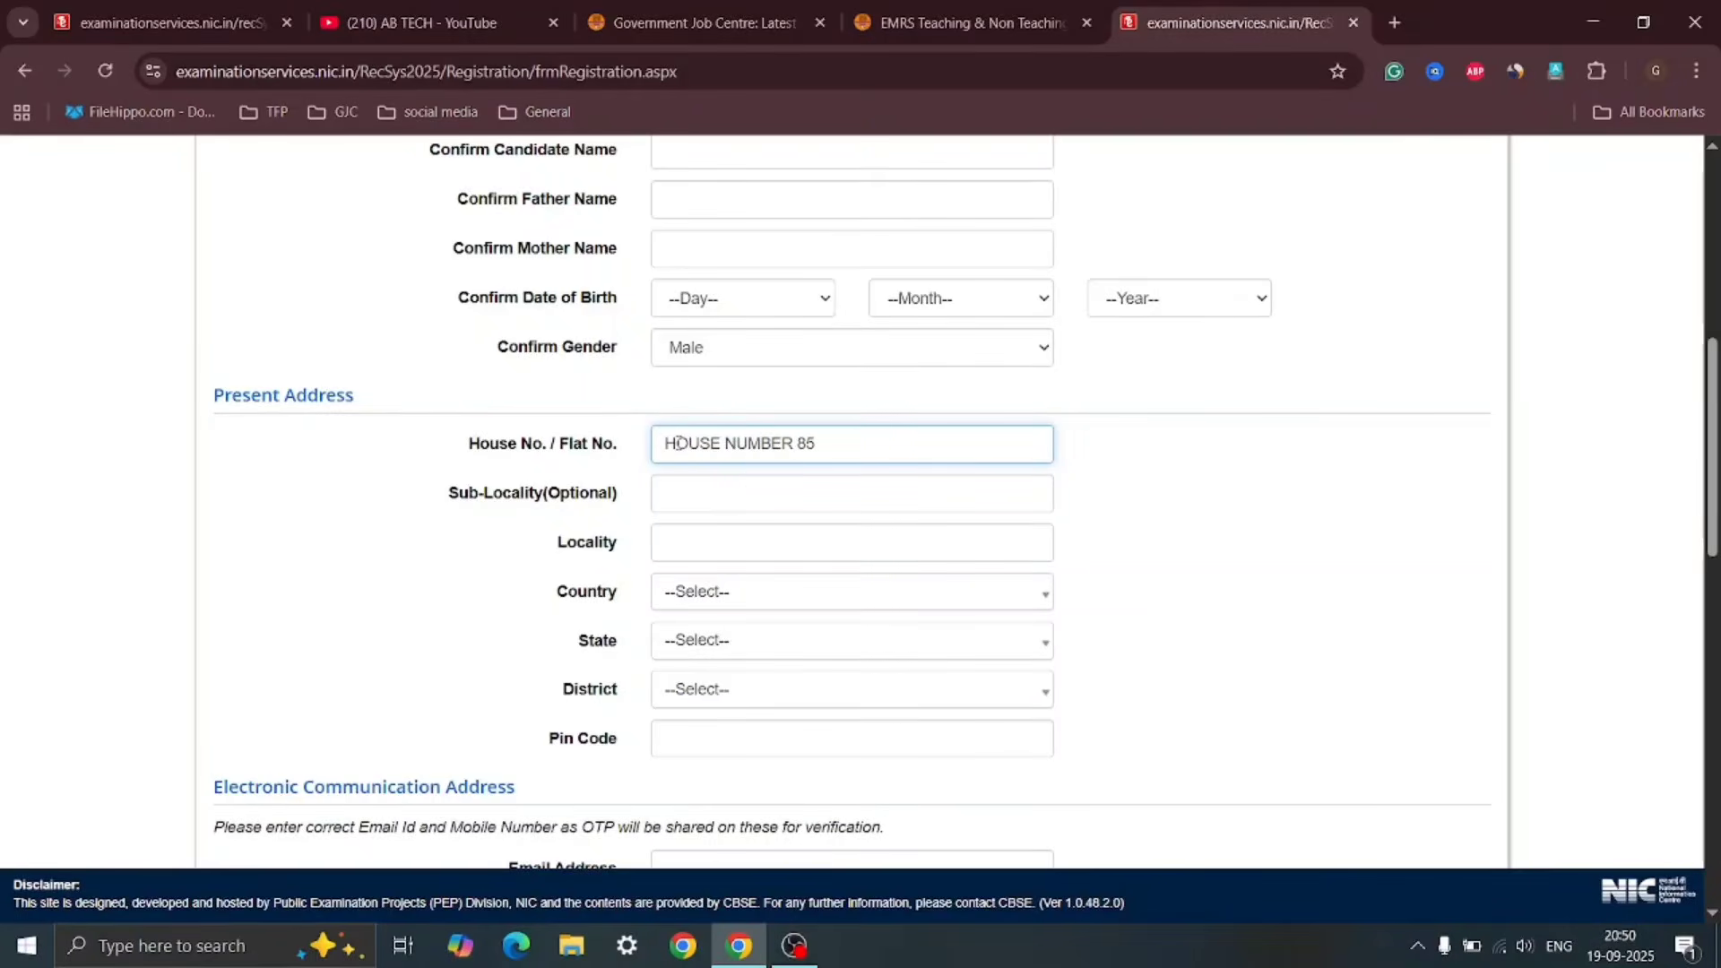
{"action": "left_click", "coordinate": [710, 489]}
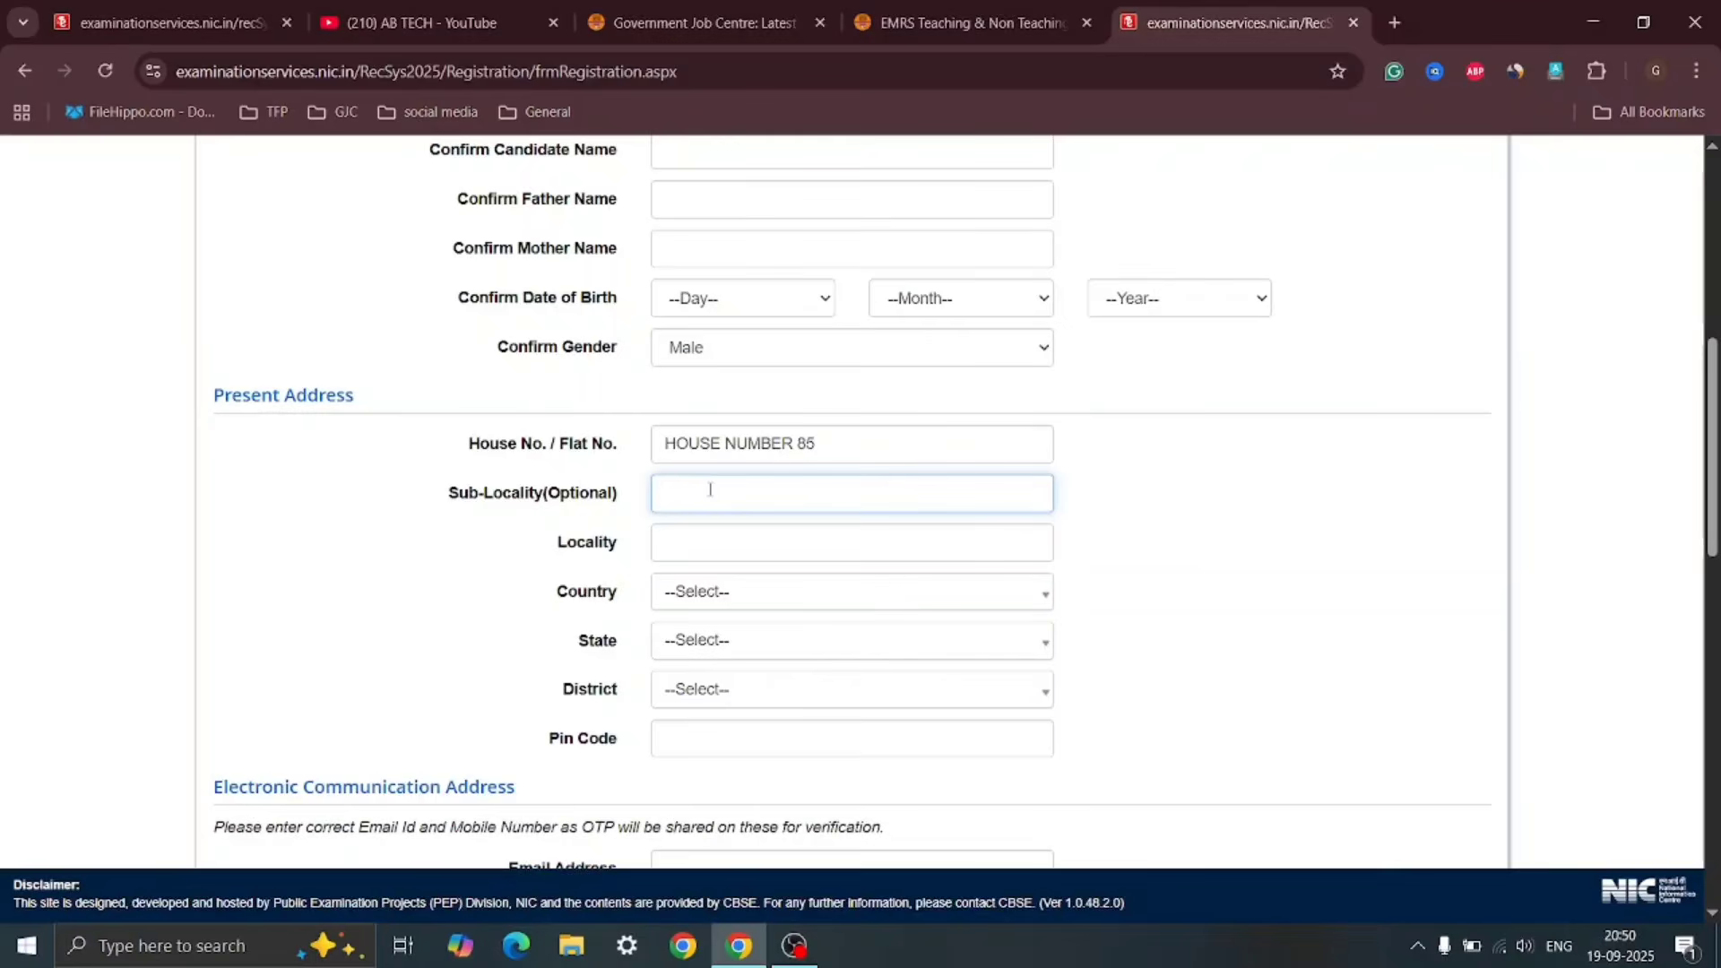
{"action": "left_click", "coordinate": [705, 554]}
{"action": "type", "text": "P"}
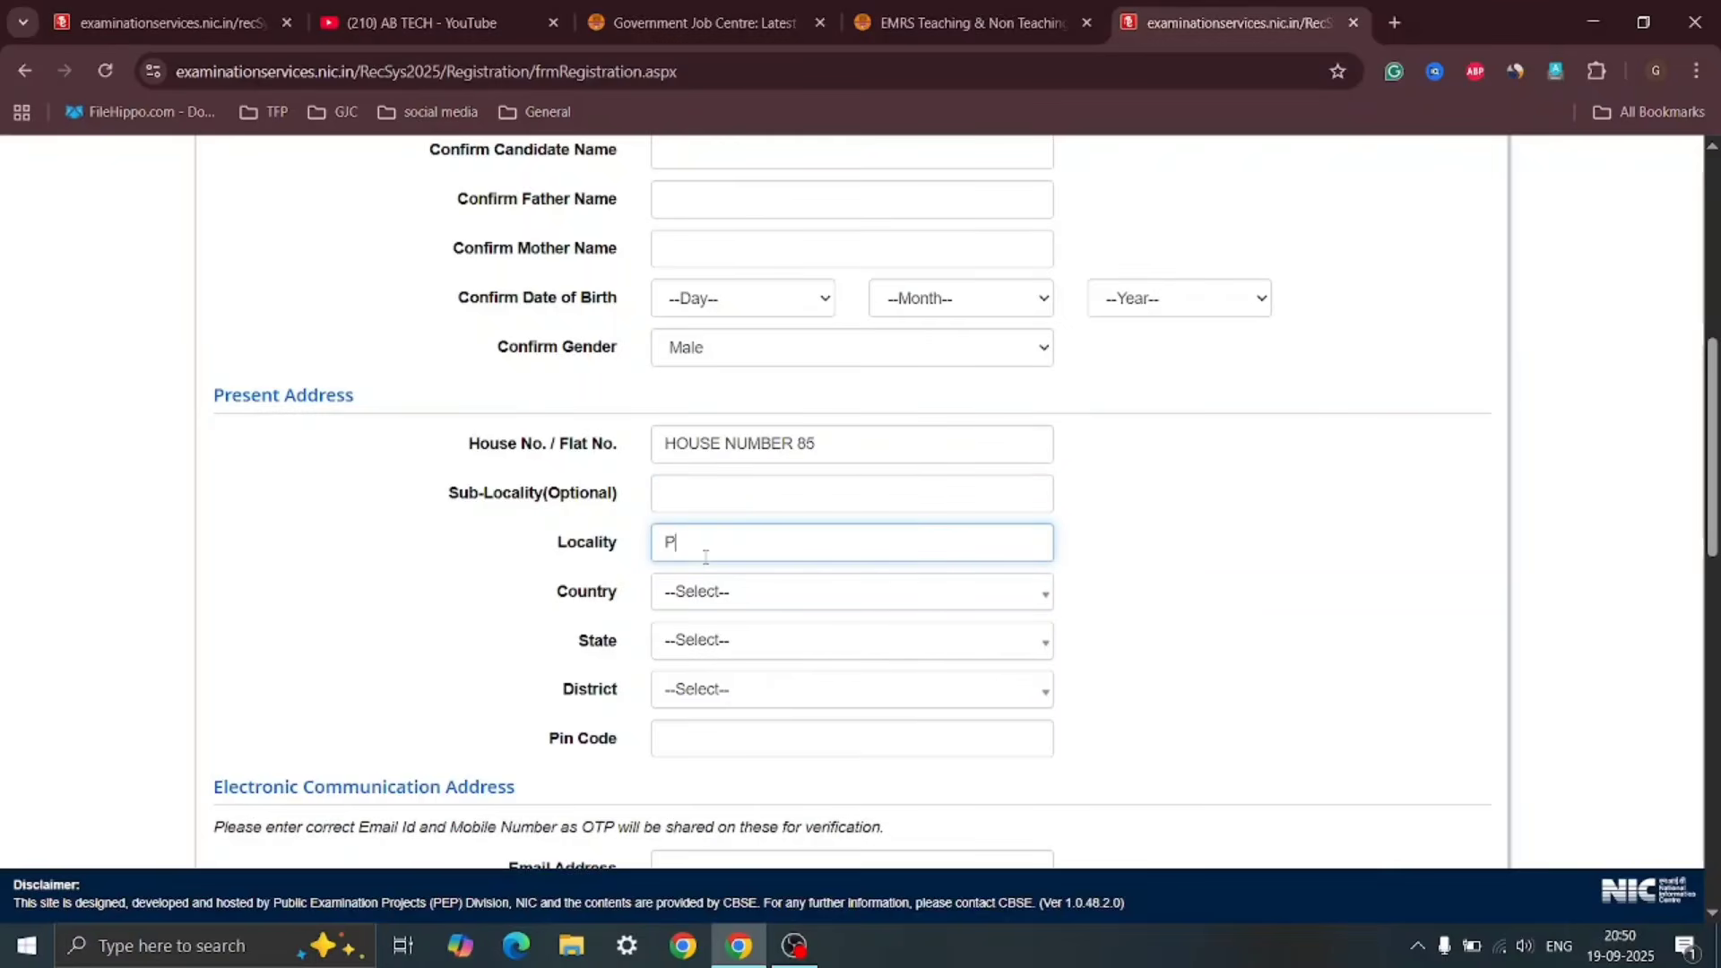
{"action": "type", "text": "OST LAKAJ"}
Step: Choose India as the Country and UTTAR PRADESH as the State
{"action": "left_click", "coordinate": [708, 597]}
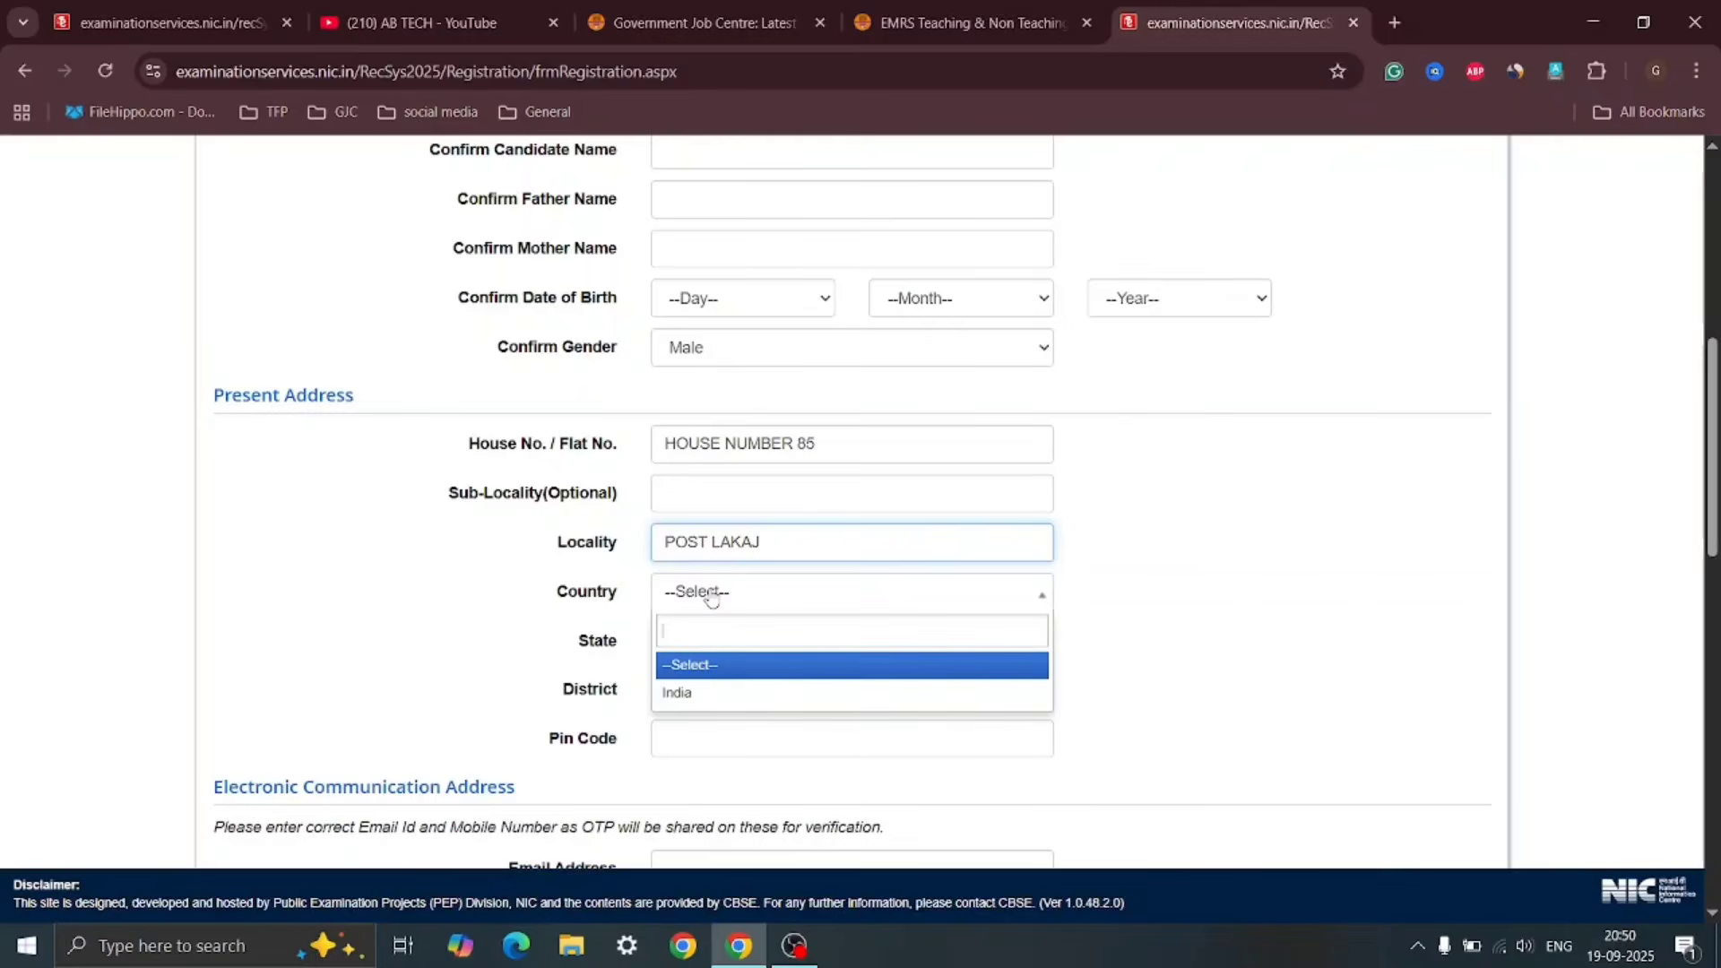
{"action": "left_click", "coordinate": [692, 703]}
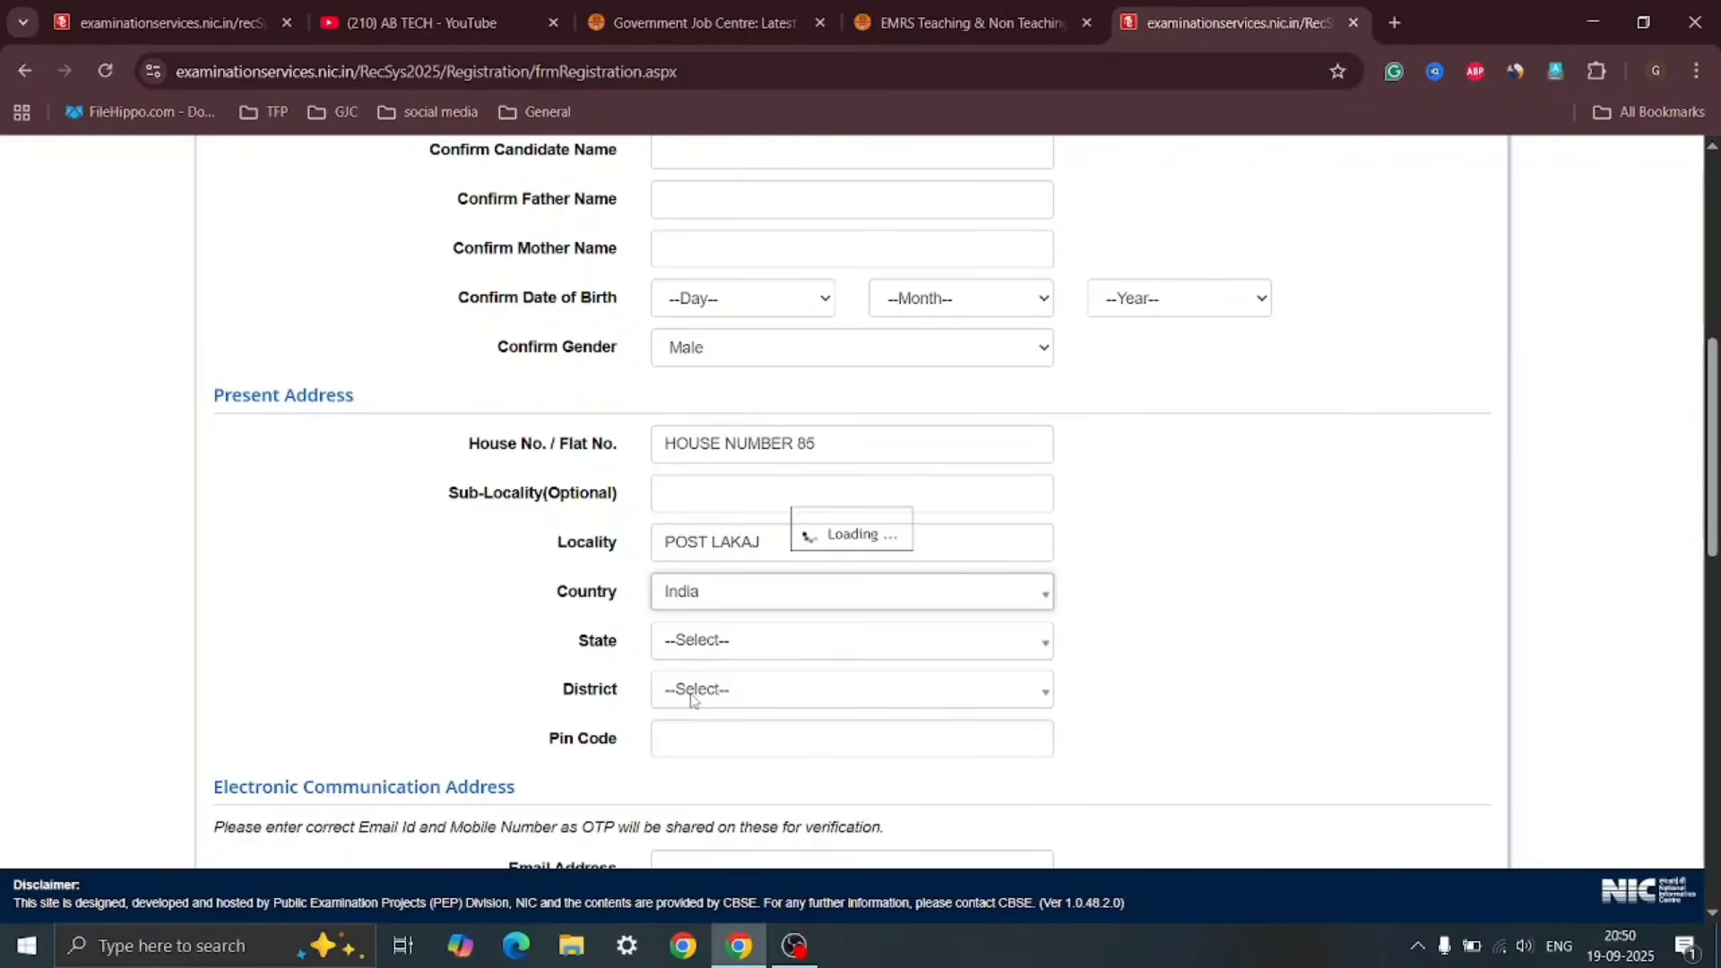
{"action": "left_click", "coordinate": [698, 607]}
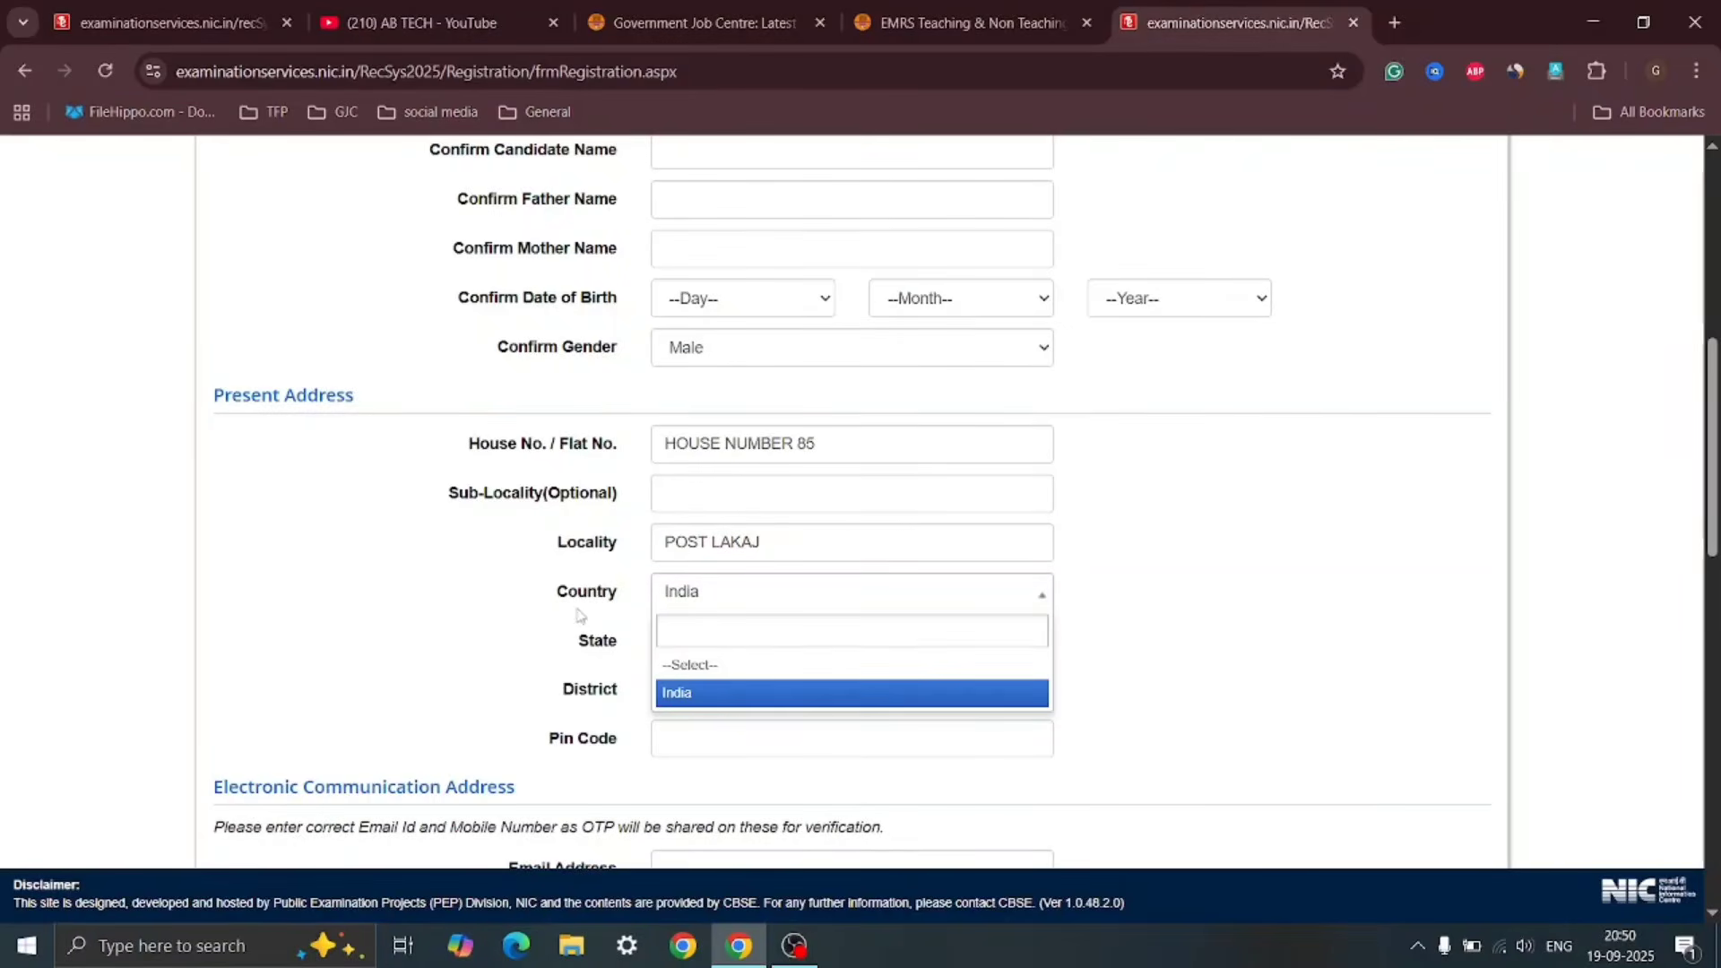
{"action": "left_click", "coordinate": [692, 611]}
{"action": "left_click", "coordinate": [698, 649]}
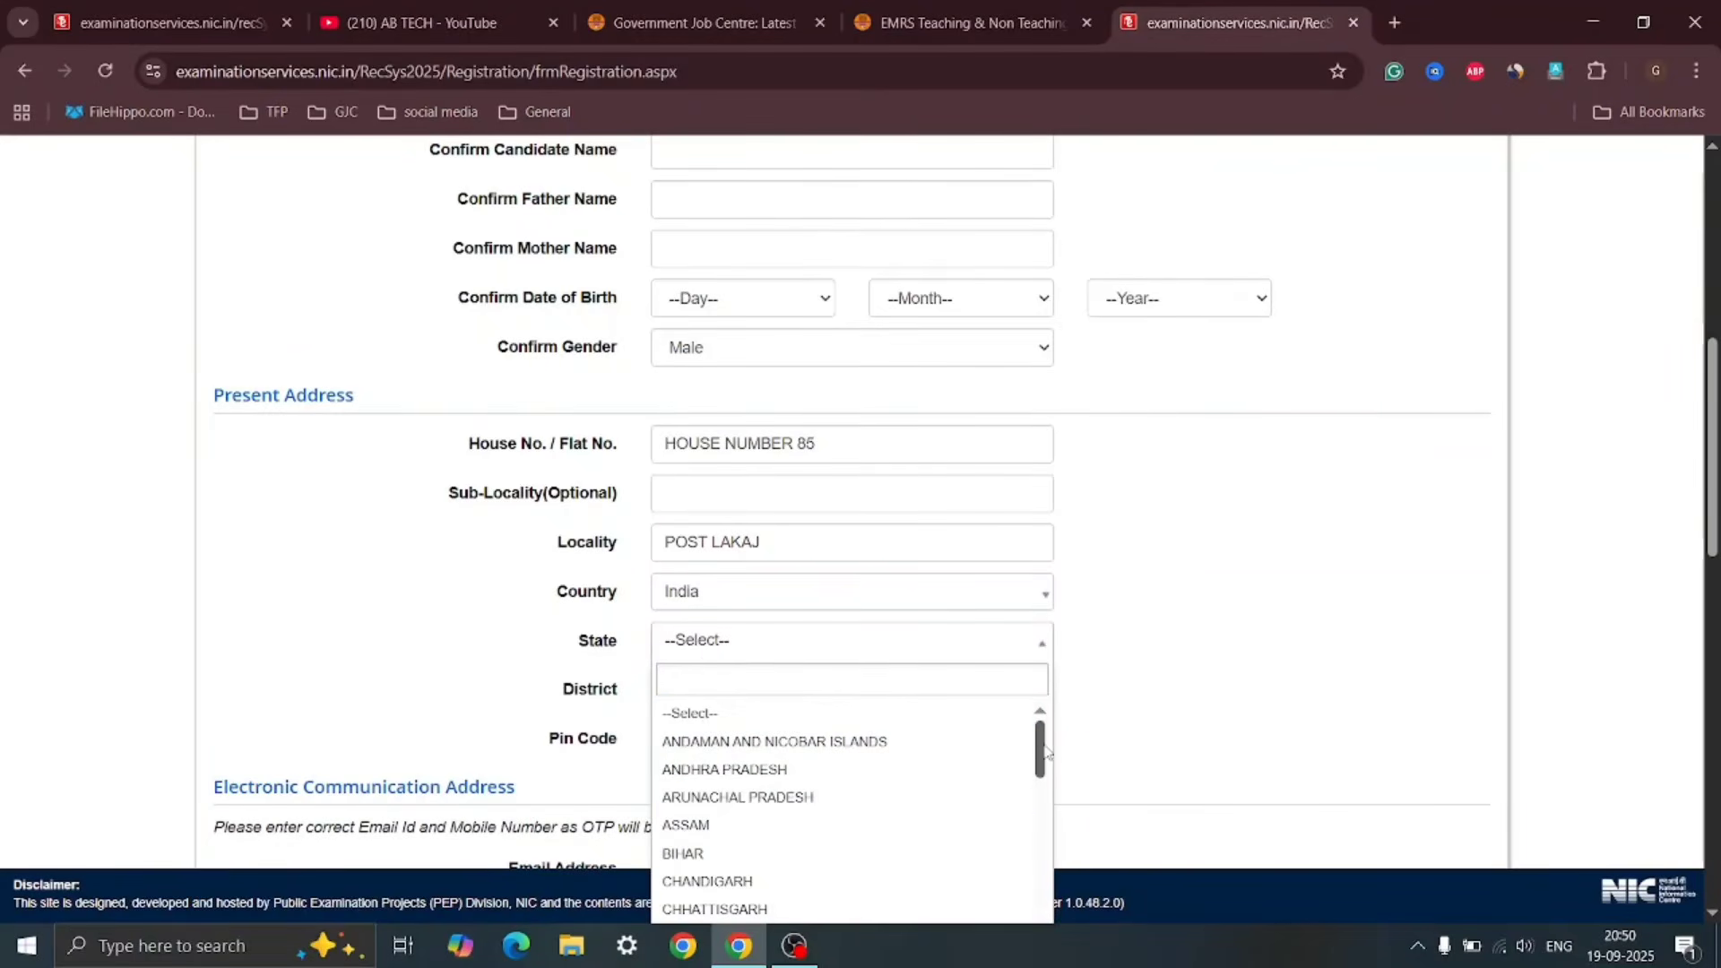
{"action": "left_click_drag", "start_coordinate": [1040, 749], "coordinate": [1046, 916]}
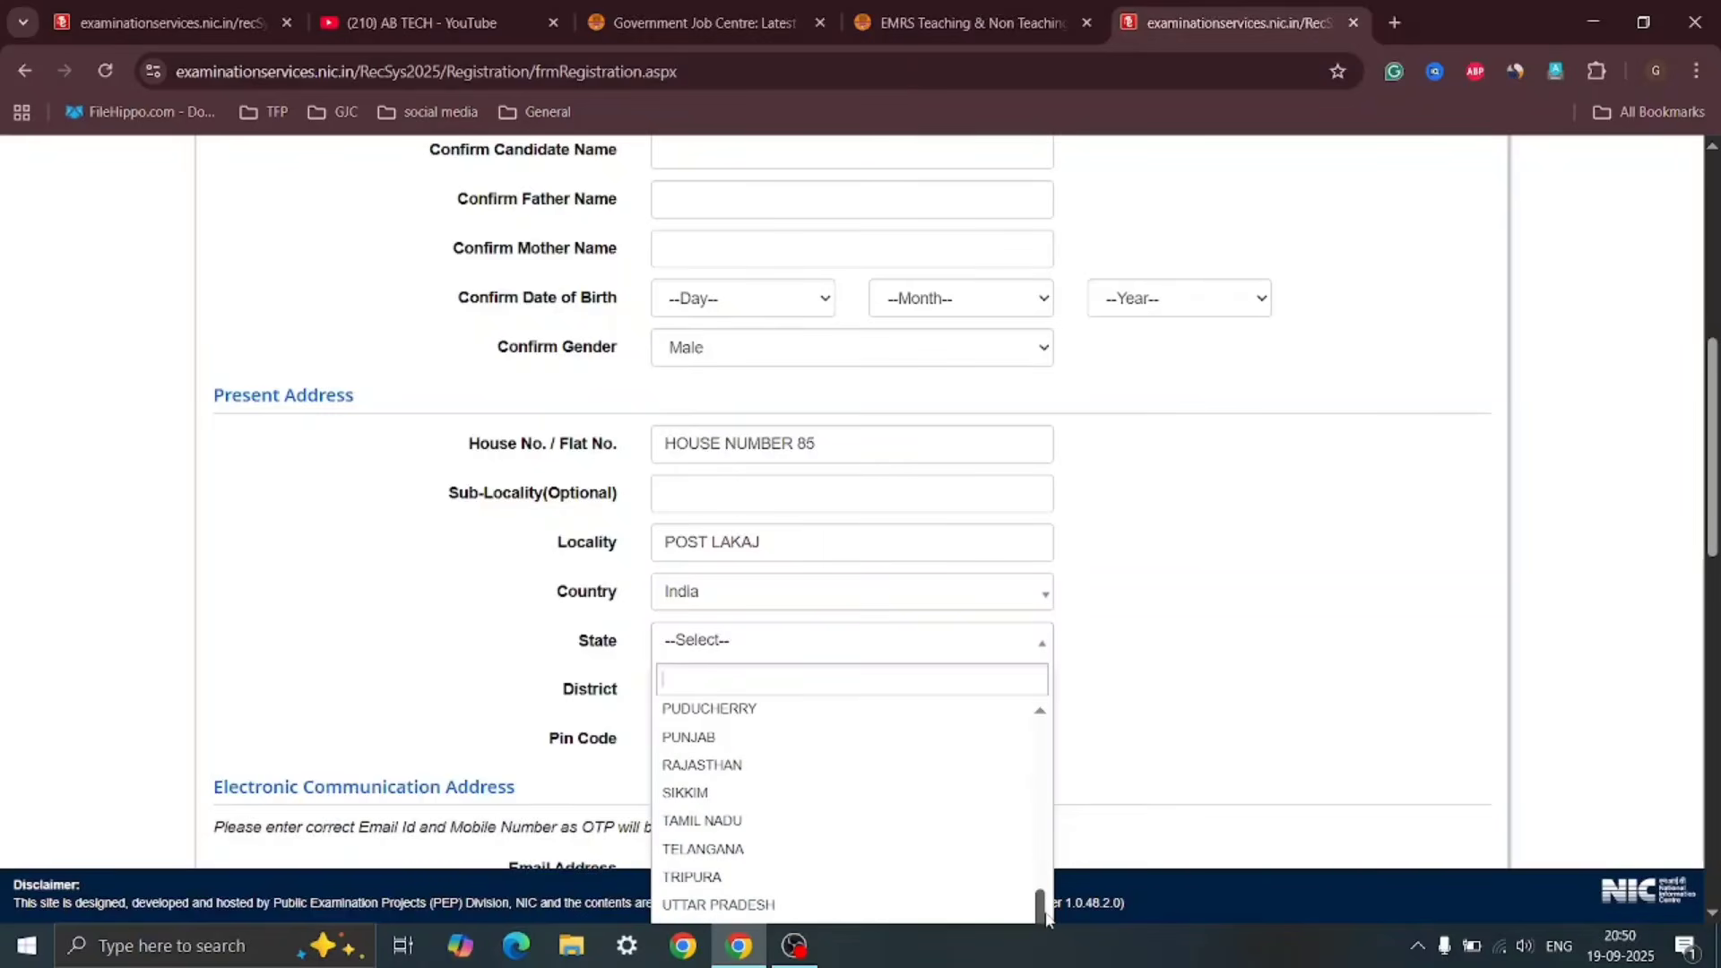
{"action": "left_click", "coordinate": [760, 903]}
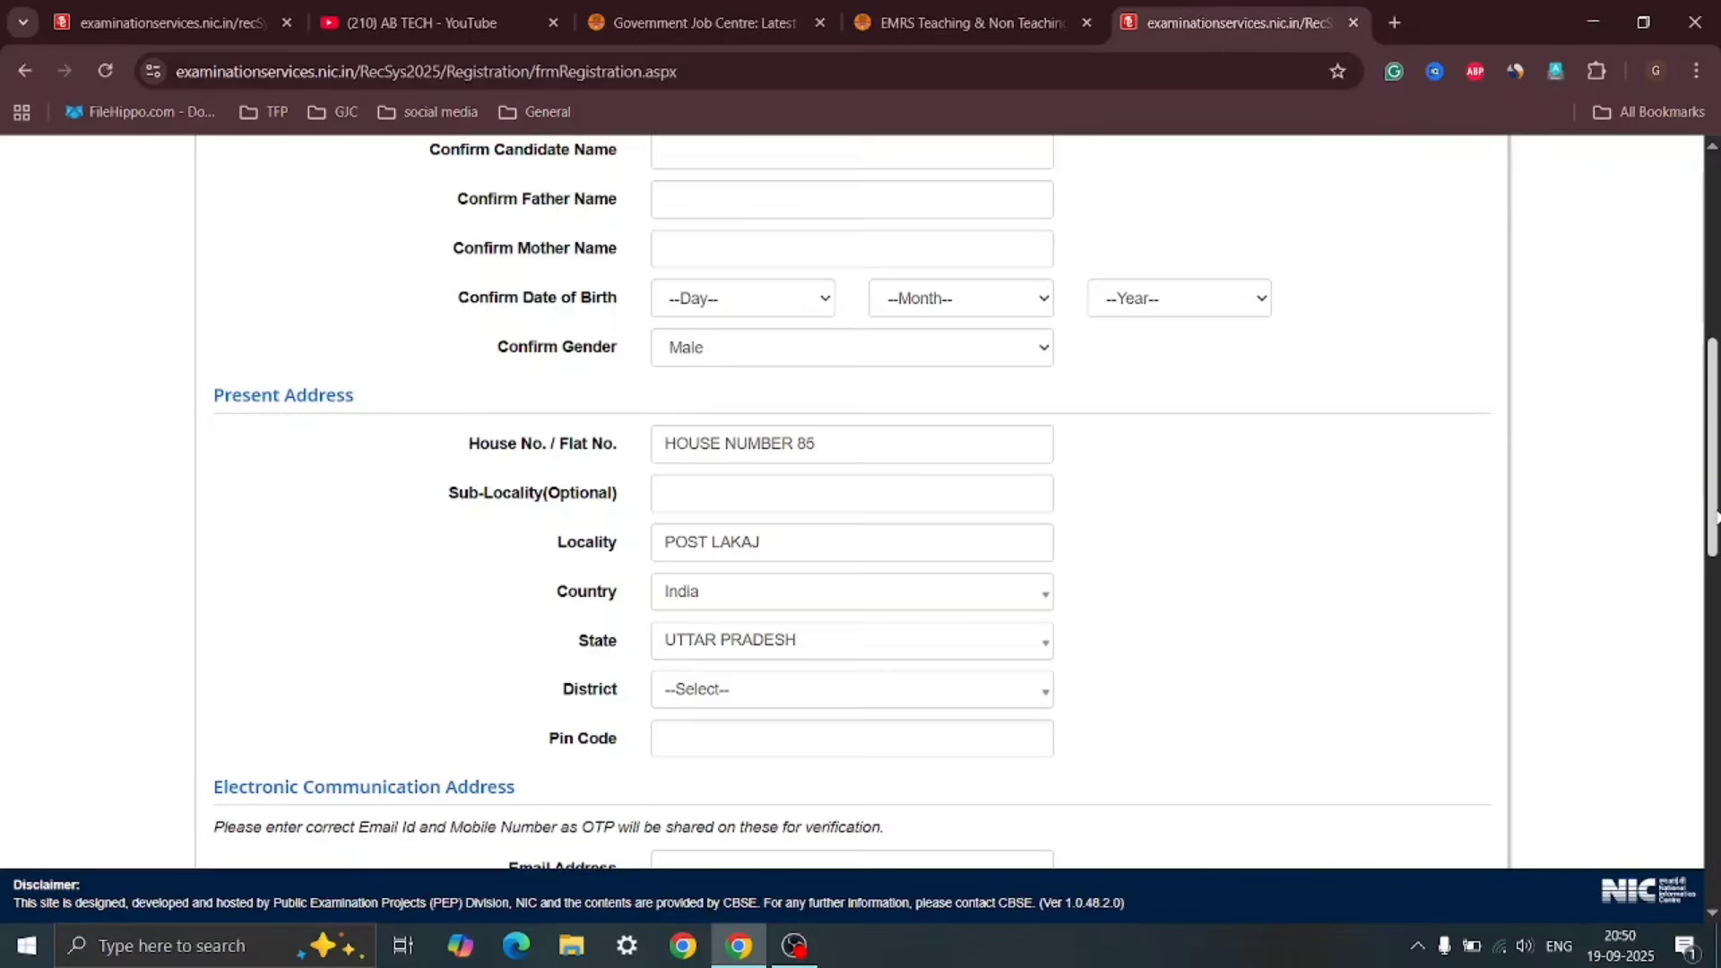
{"action": "scroll", "coordinate": [1715, 515], "scroll_direction": "down", "scroll_amount": 1}
Step: Search 'KAN' to select KANPUR NAGAR as District, then enter the Pin Code
{"action": "left_click", "coordinate": [843, 567]}
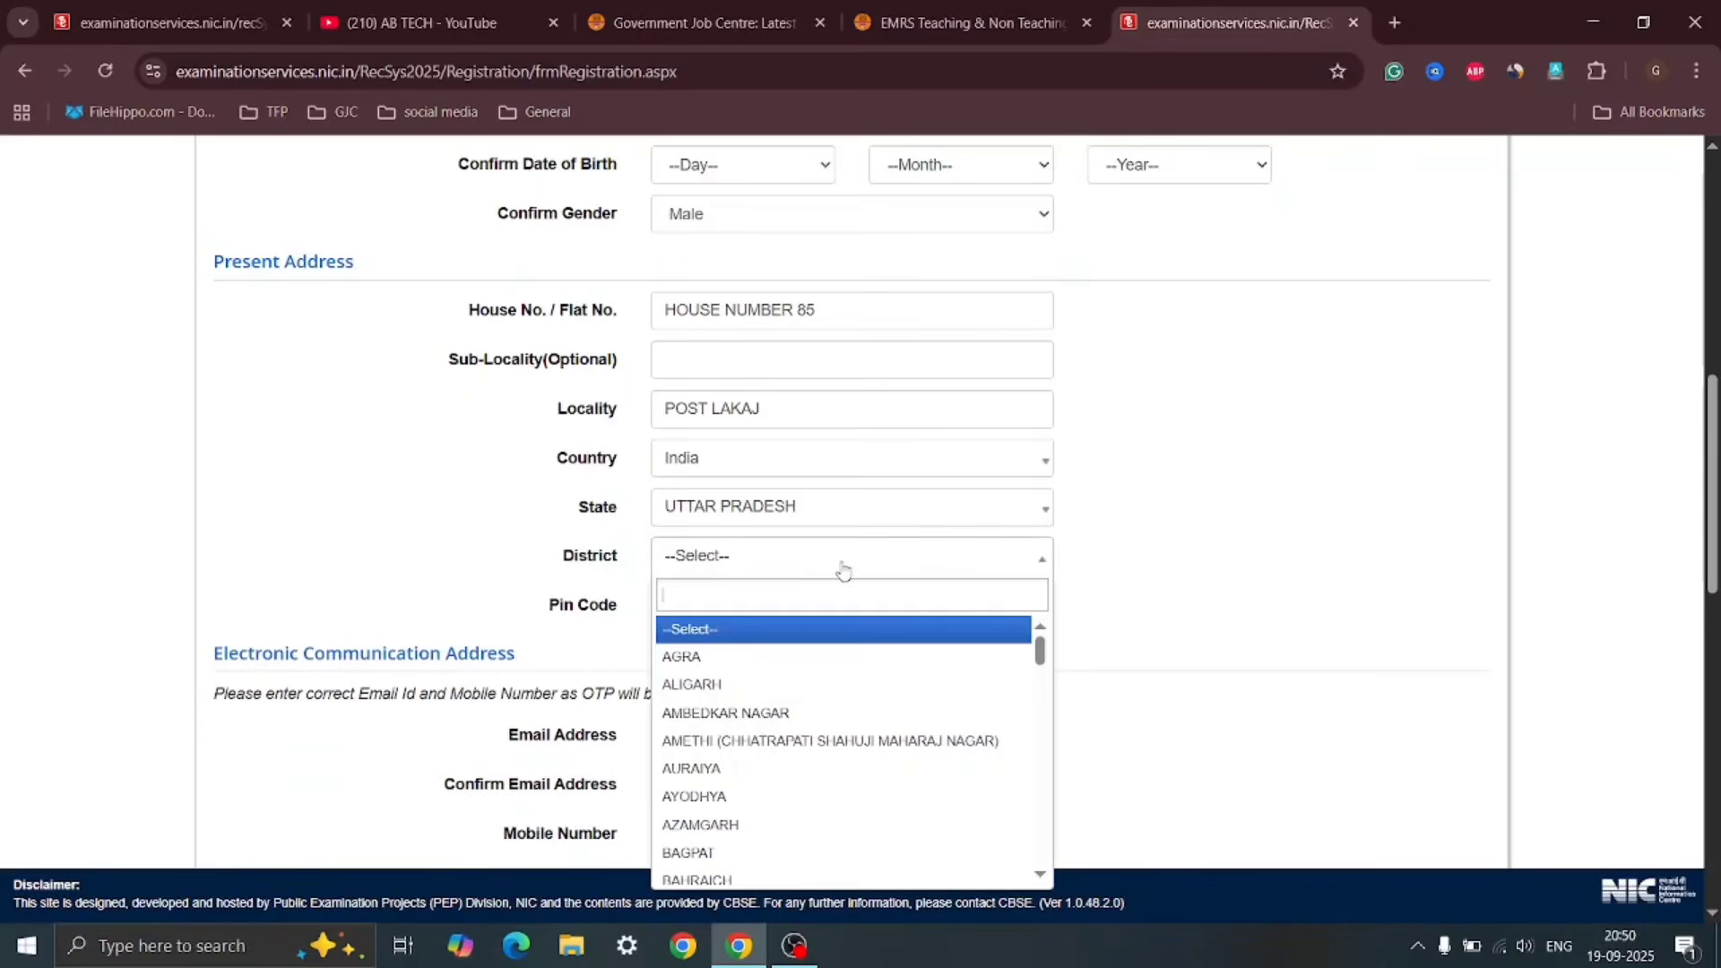
{"action": "type", "text": "KAN"}
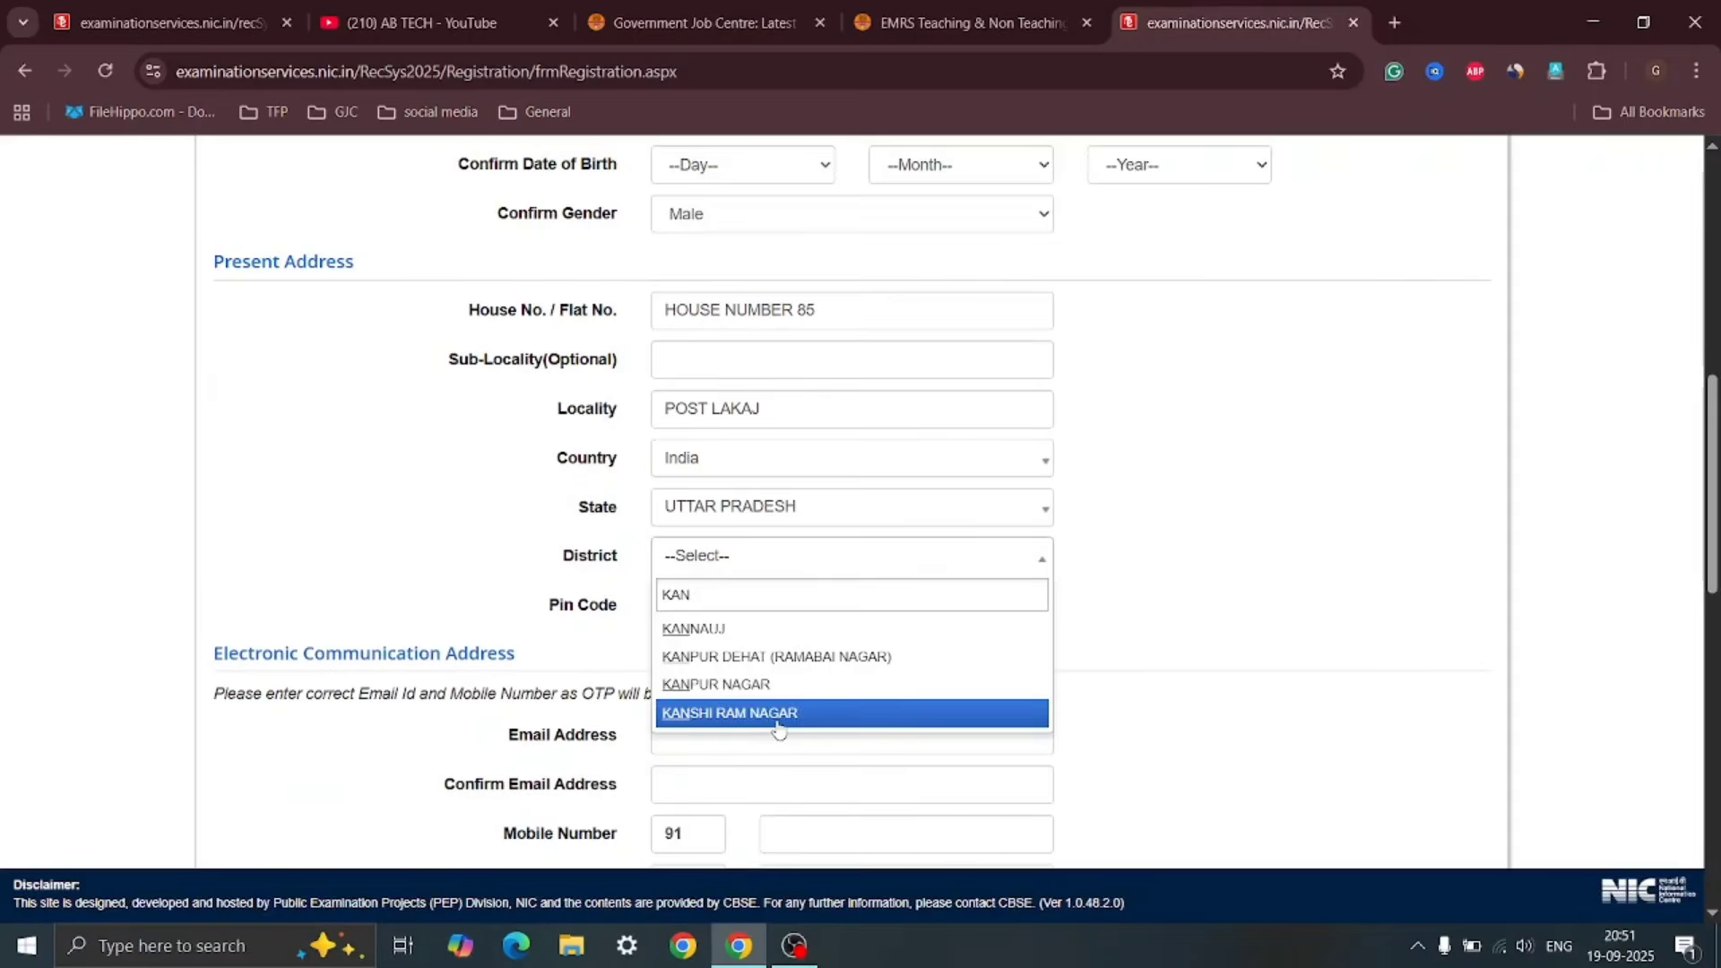
{"action": "left_click", "coordinate": [712, 685]}
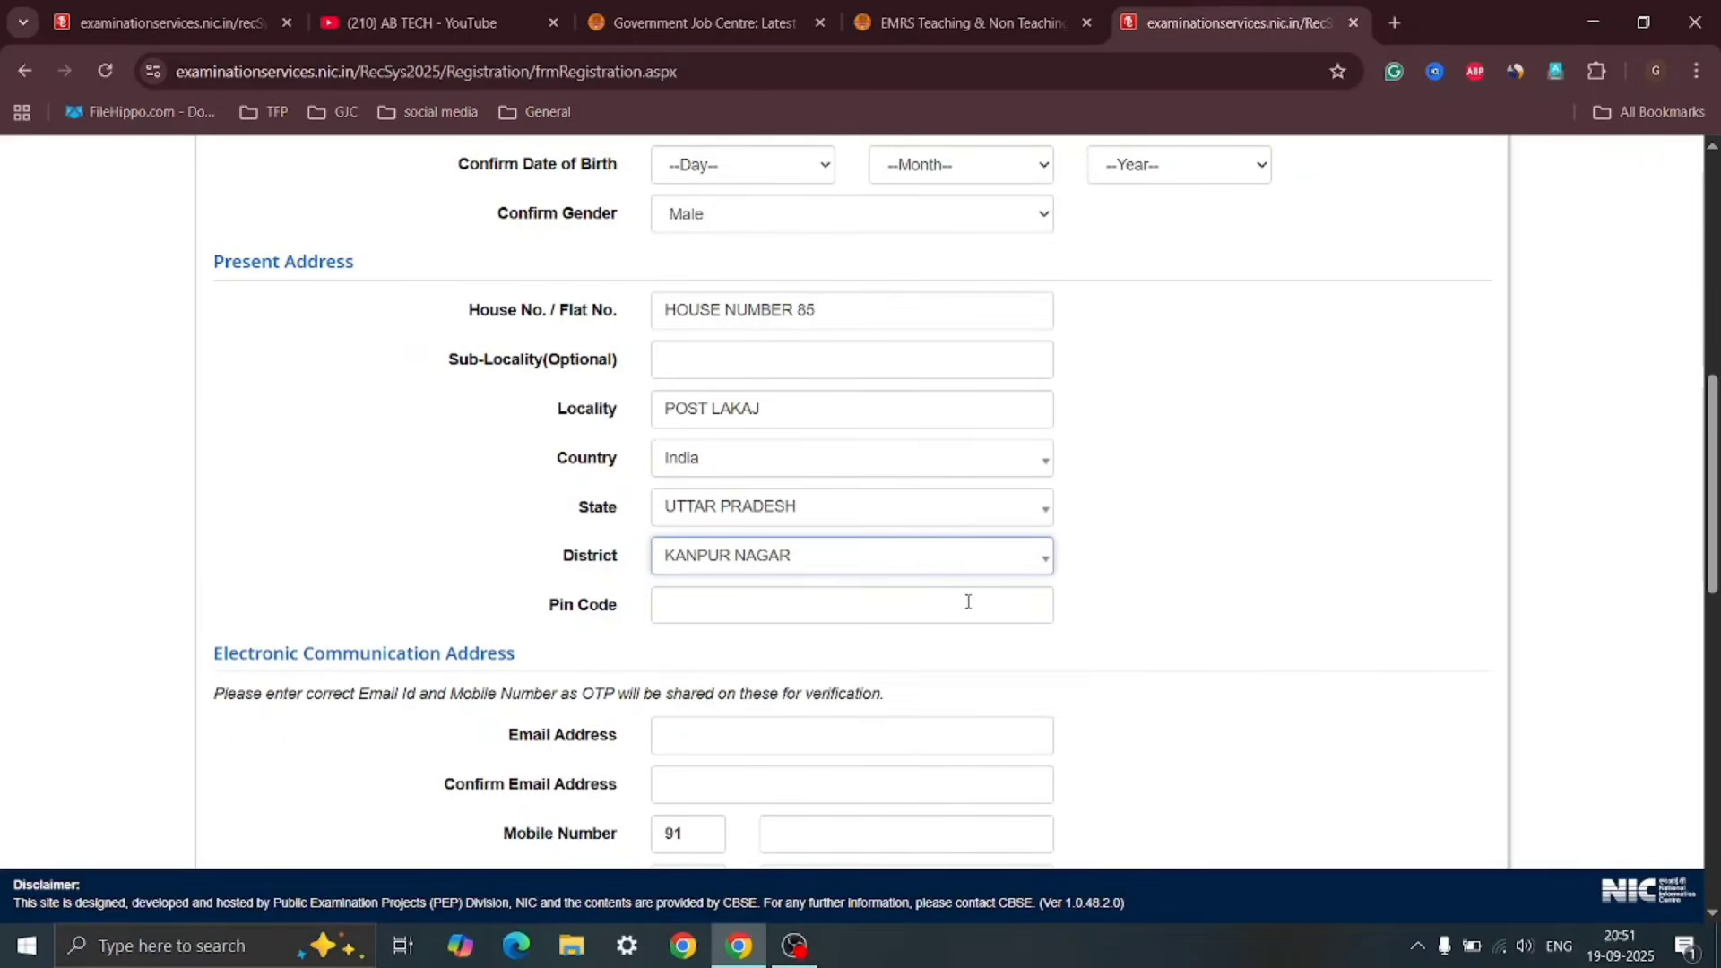
{"action": "left_click", "coordinate": [828, 614]}
{"action": "type", "text": "202"}
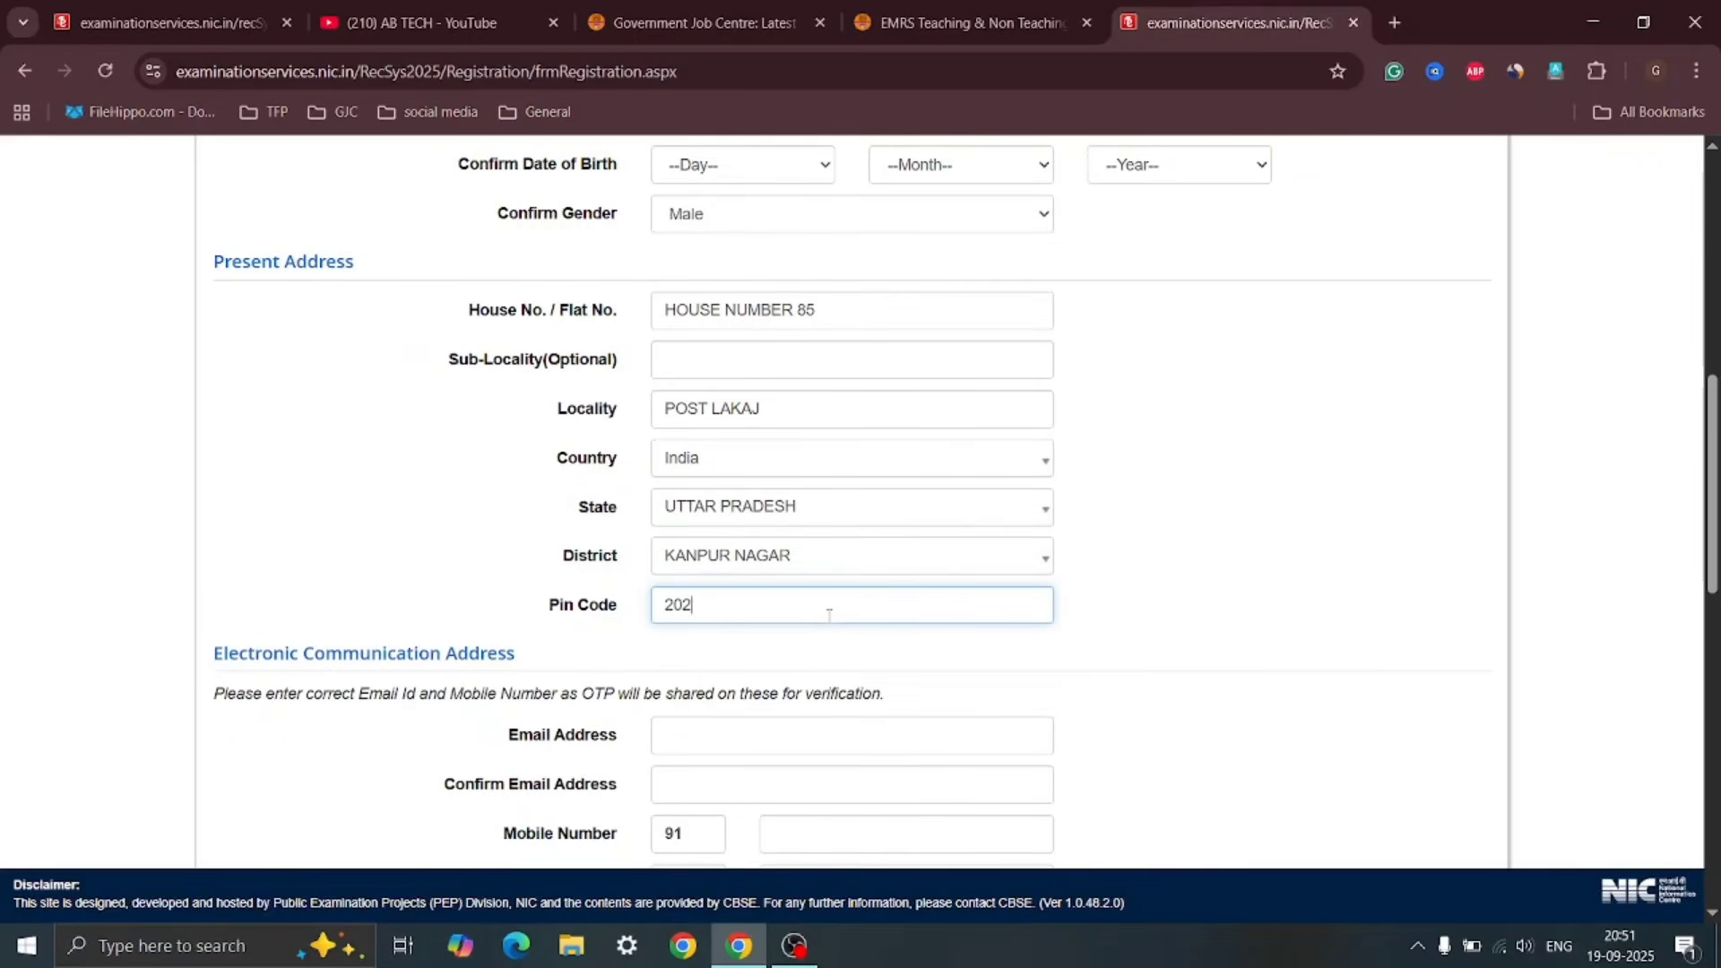
{"action": "key", "text": "BackSpace"}
{"action": "type", "text": "8001"}
{"action": "left_click", "coordinate": [1293, 642]}
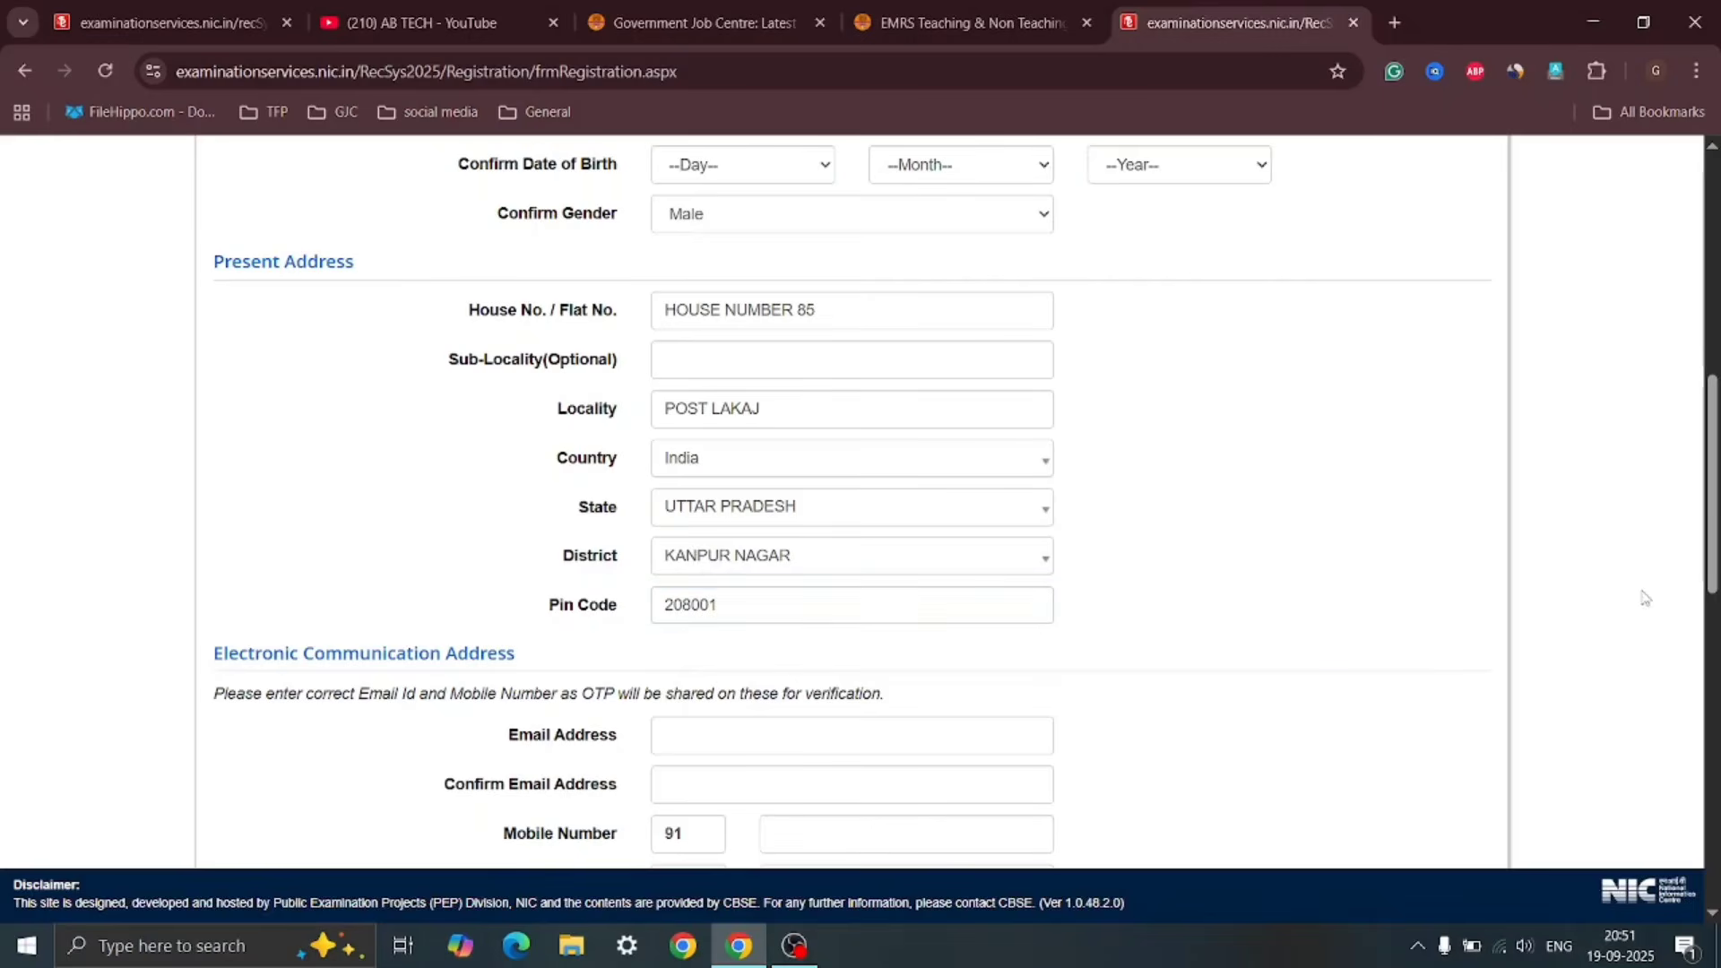
{"action": "left_click_drag", "start_coordinate": [1715, 535], "coordinate": [1715, 588]}
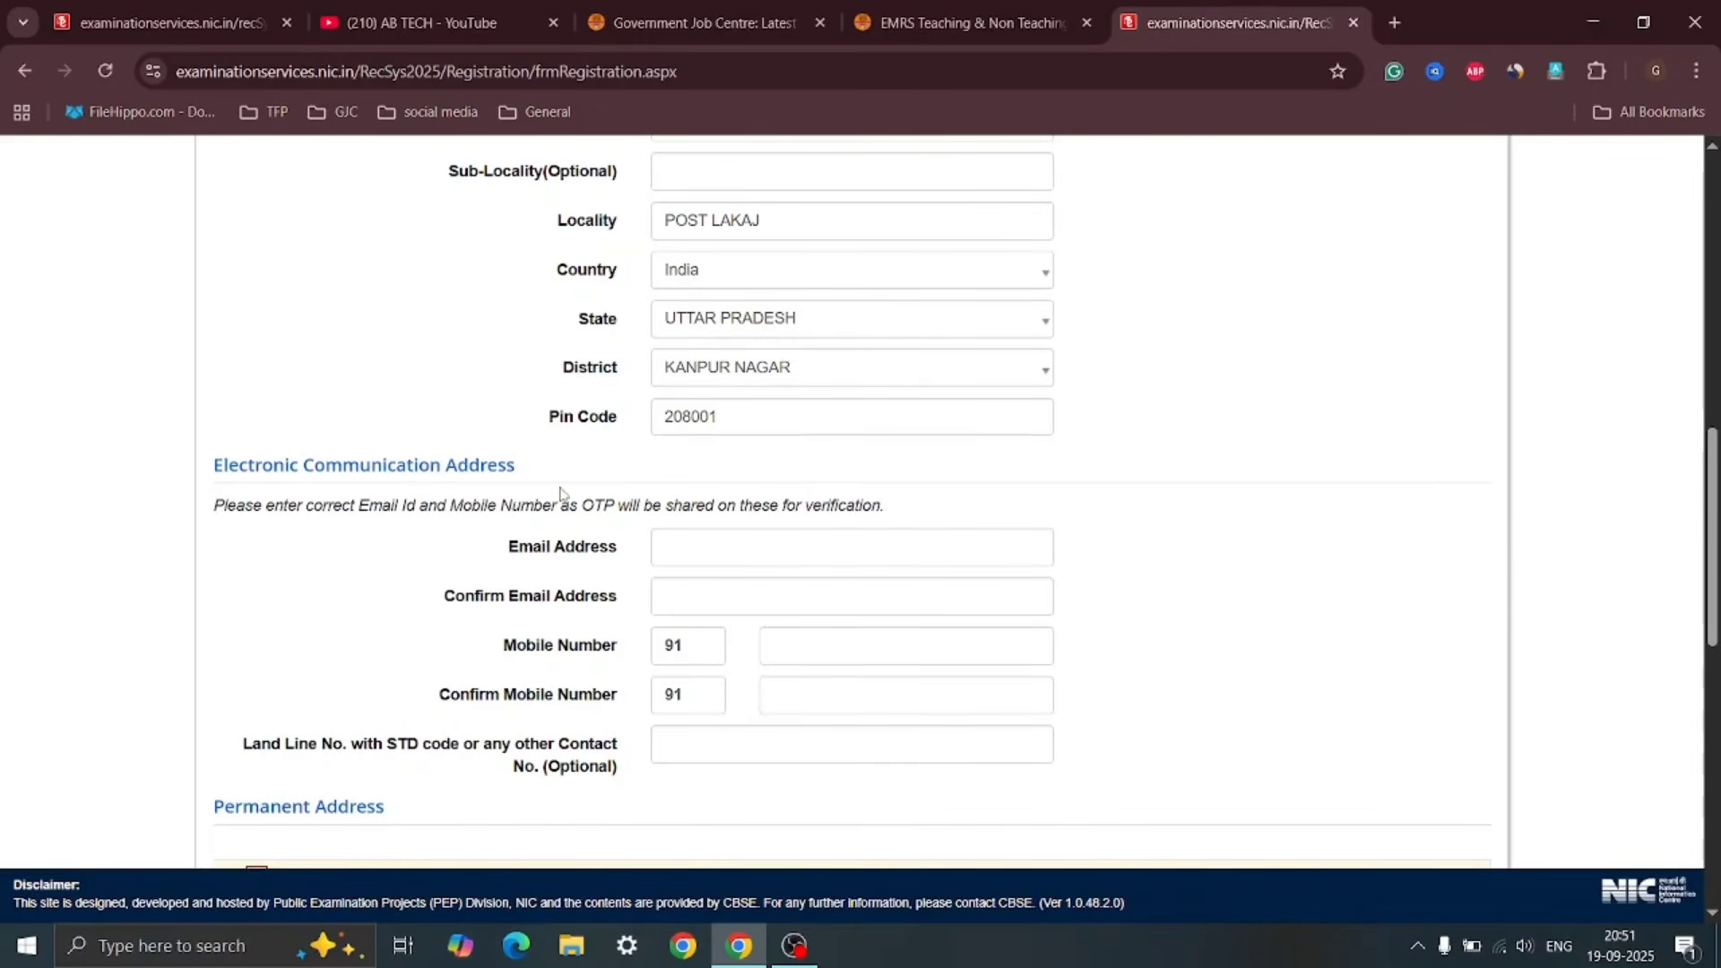
{"action": "left_click_drag", "start_coordinate": [231, 467], "coordinate": [527, 471]}
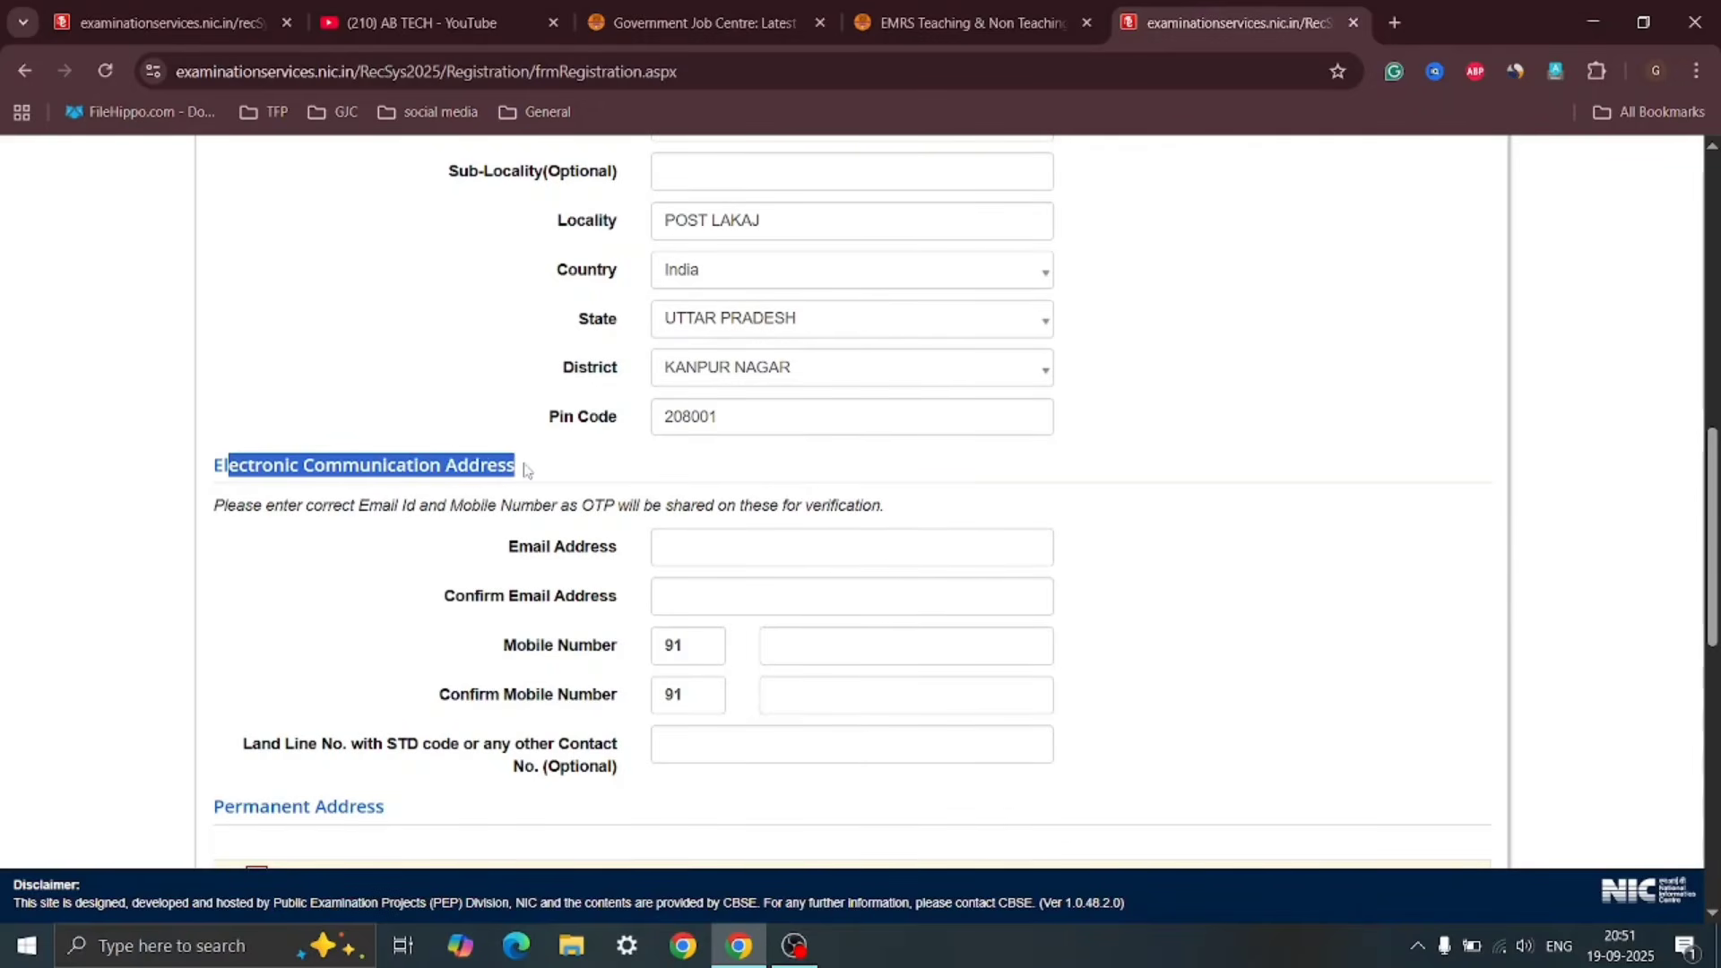
{"action": "left_click", "coordinate": [527, 471]}
{"action": "left_click", "coordinate": [695, 547]}
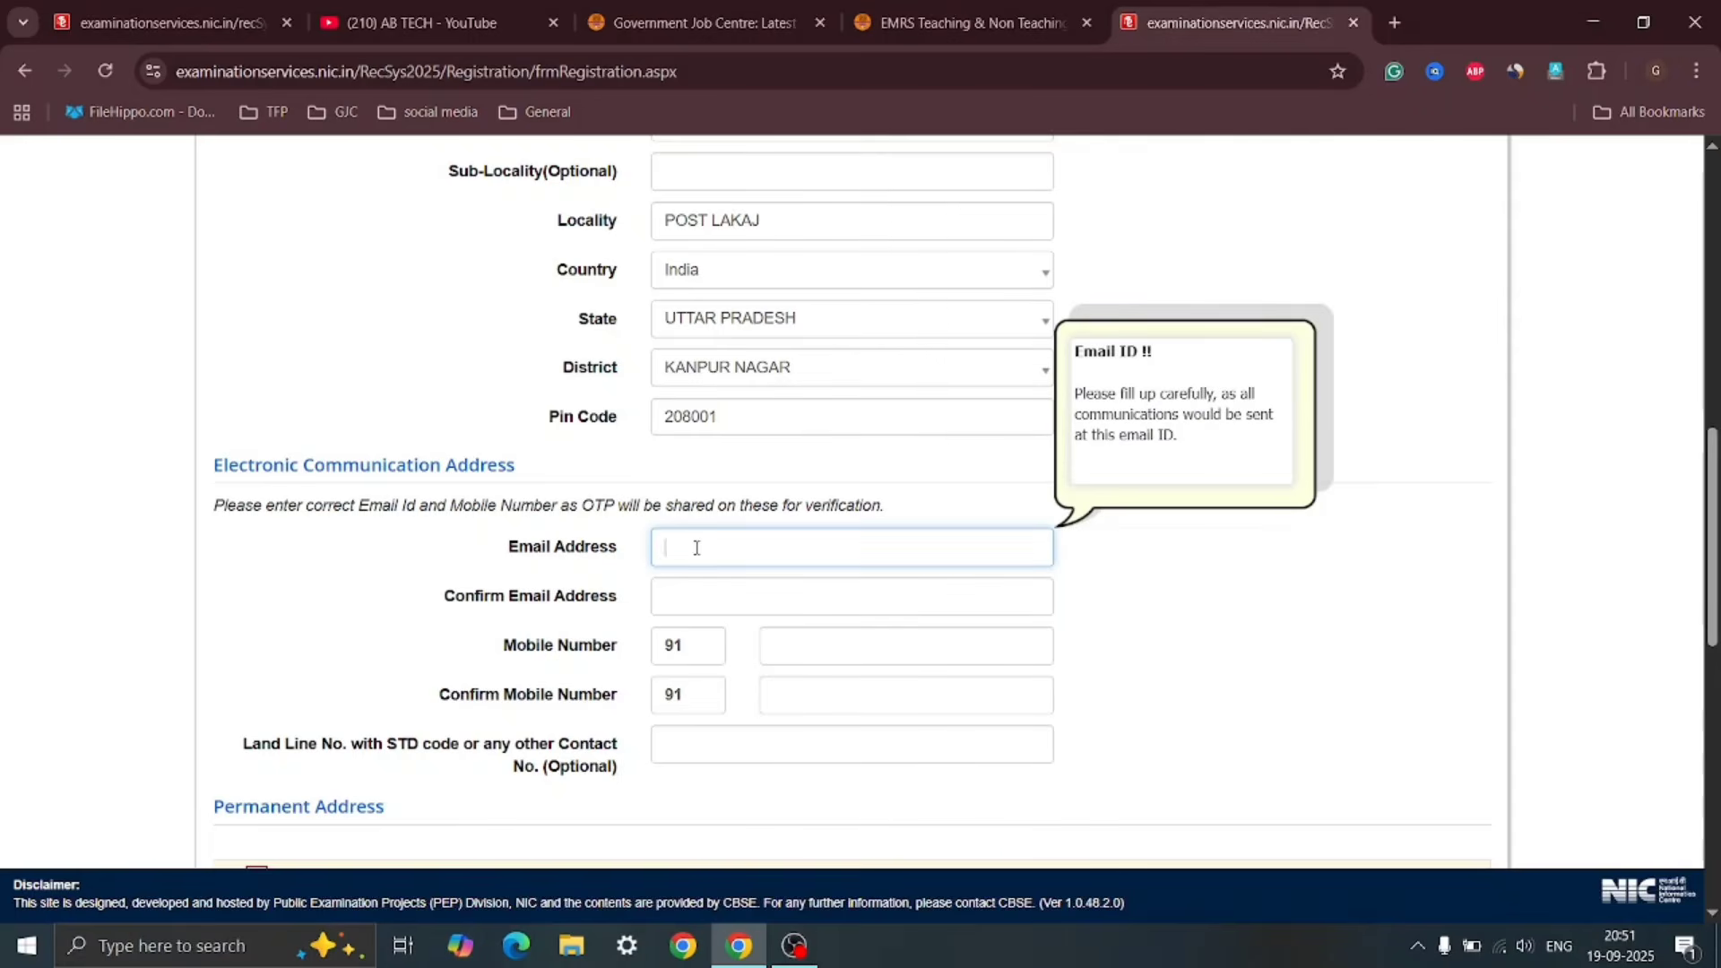
{"action": "left_click", "coordinate": [687, 604]}
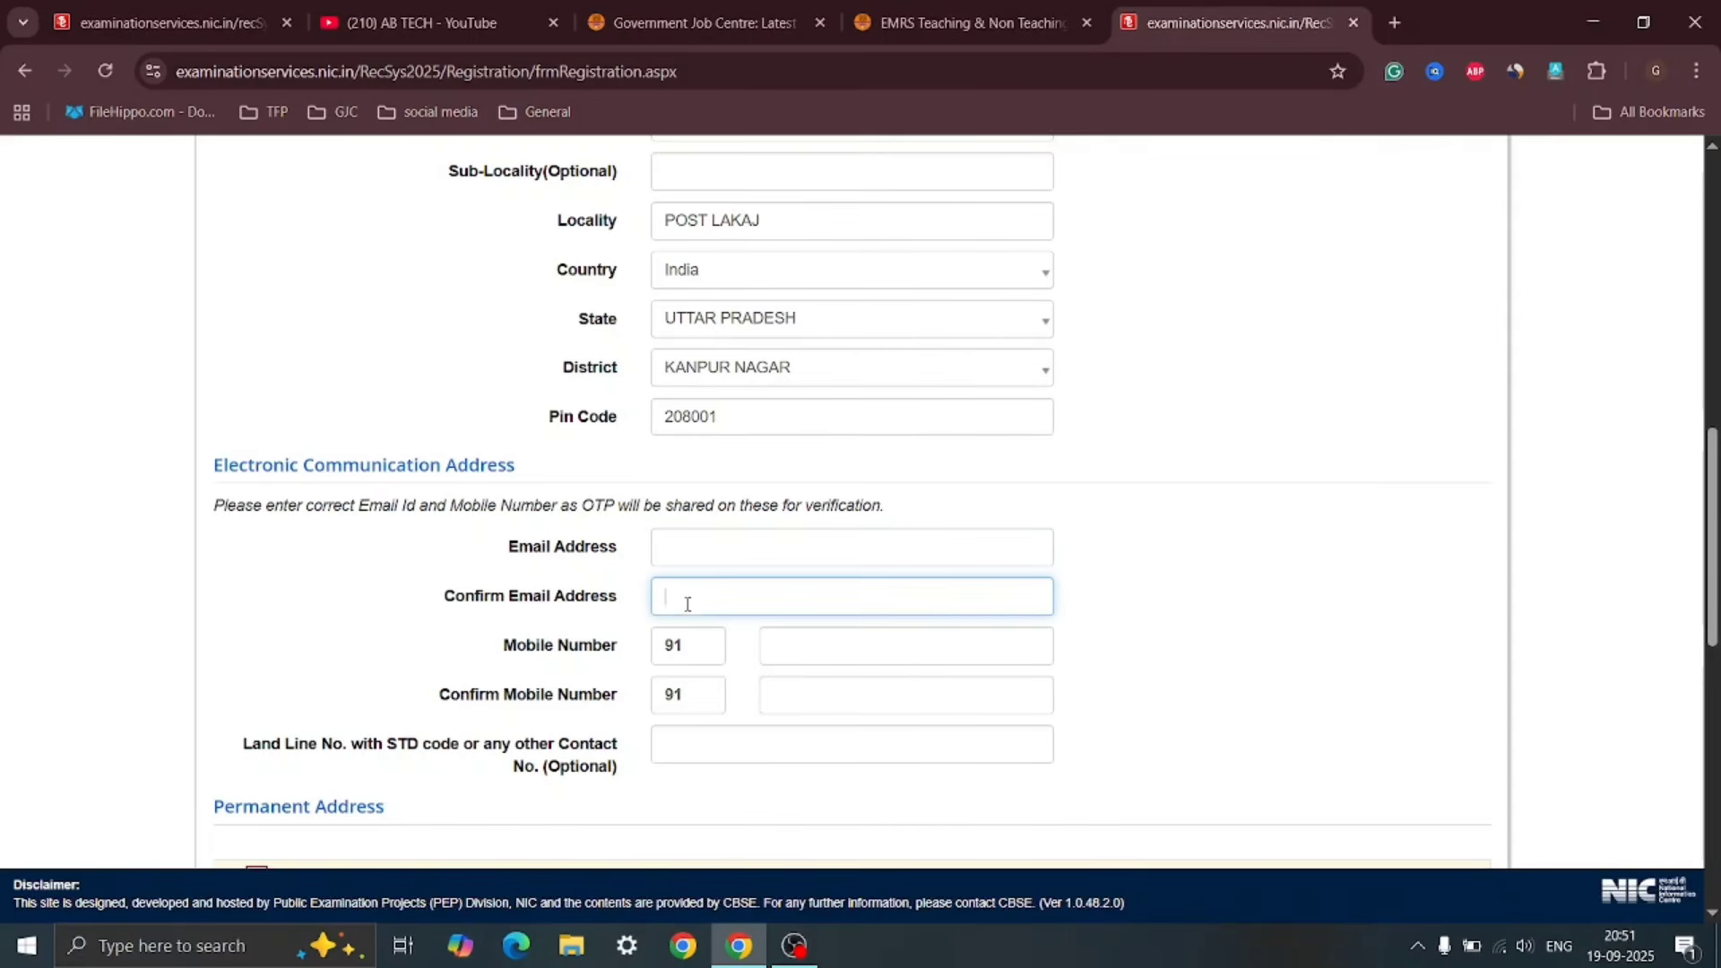
{"action": "left_click", "coordinate": [800, 647]}
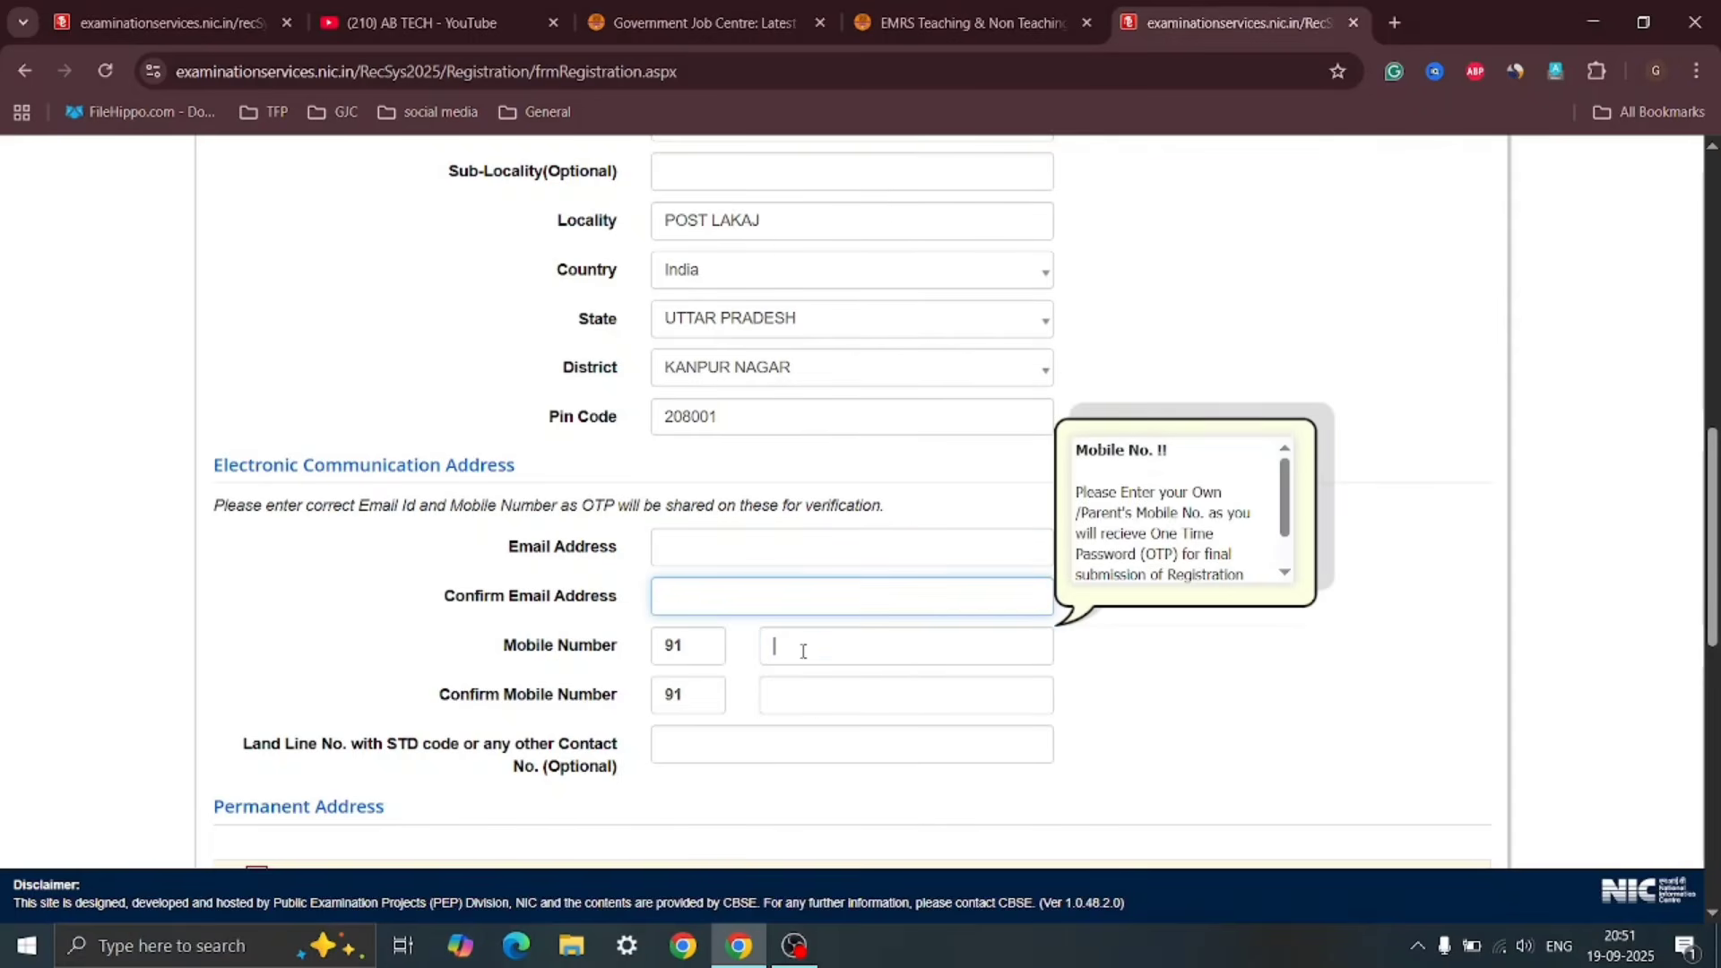
{"action": "left_click", "coordinate": [800, 698]}
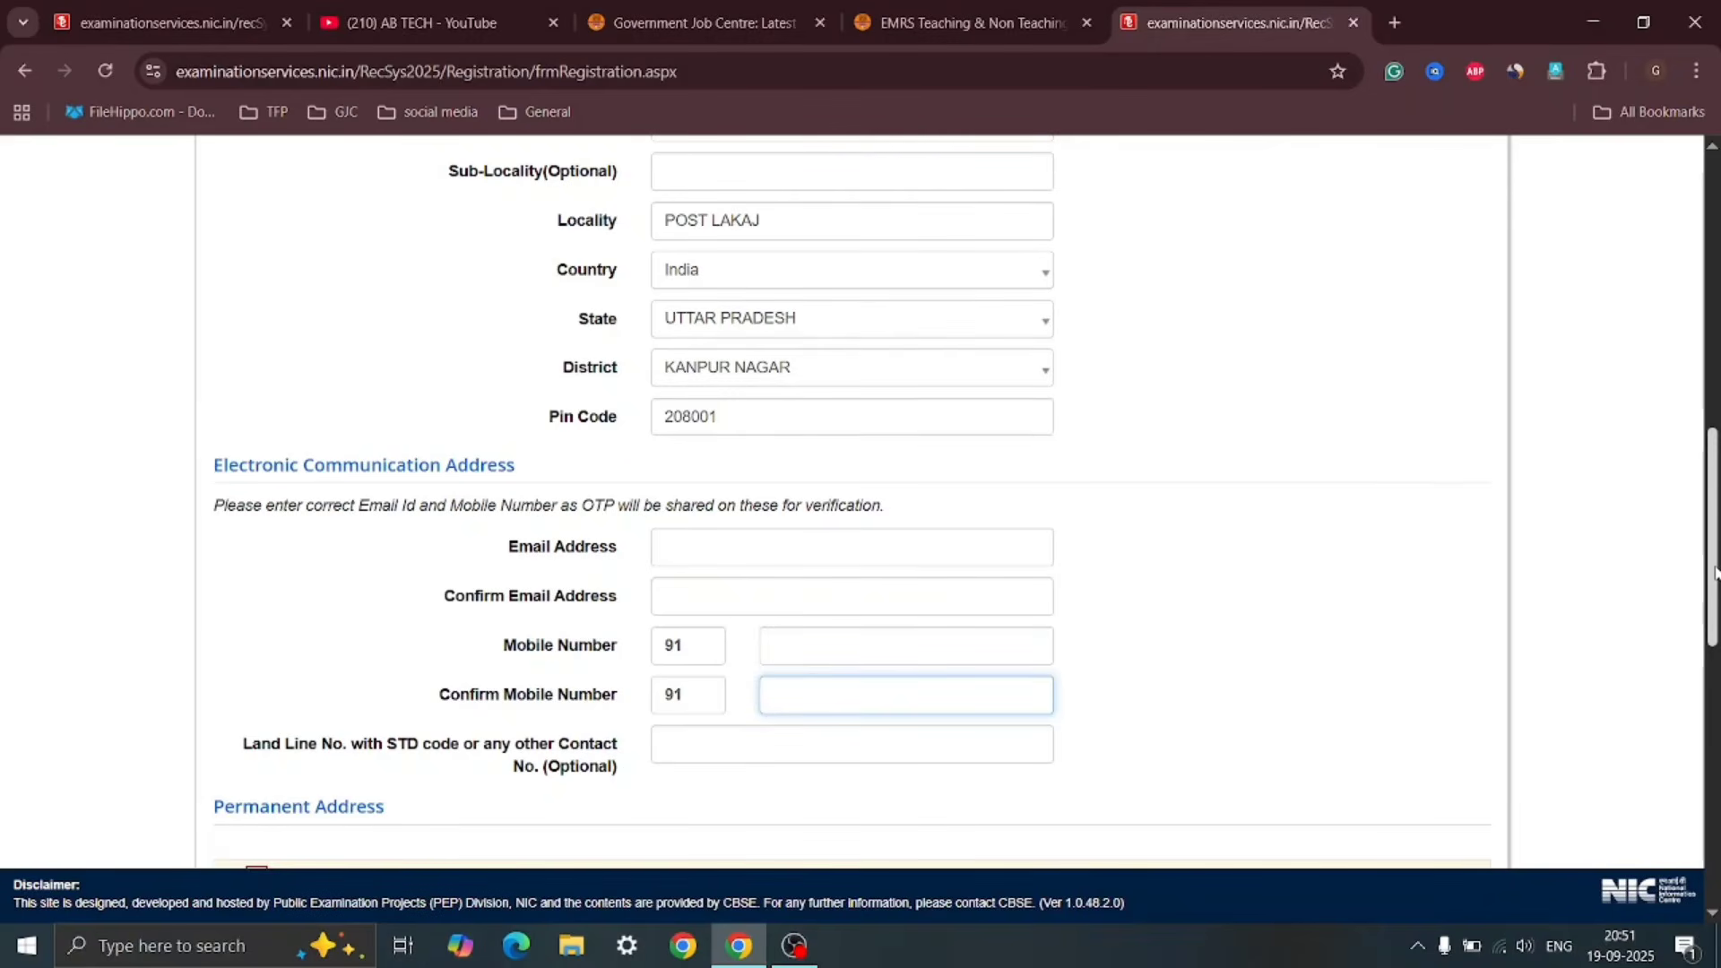
{"action": "scroll", "coordinate": [1714, 576], "scroll_direction": "down", "scroll_amount": 2}
{"action": "scroll", "coordinate": [1711, 592], "scroll_direction": "down", "scroll_amount": 2}
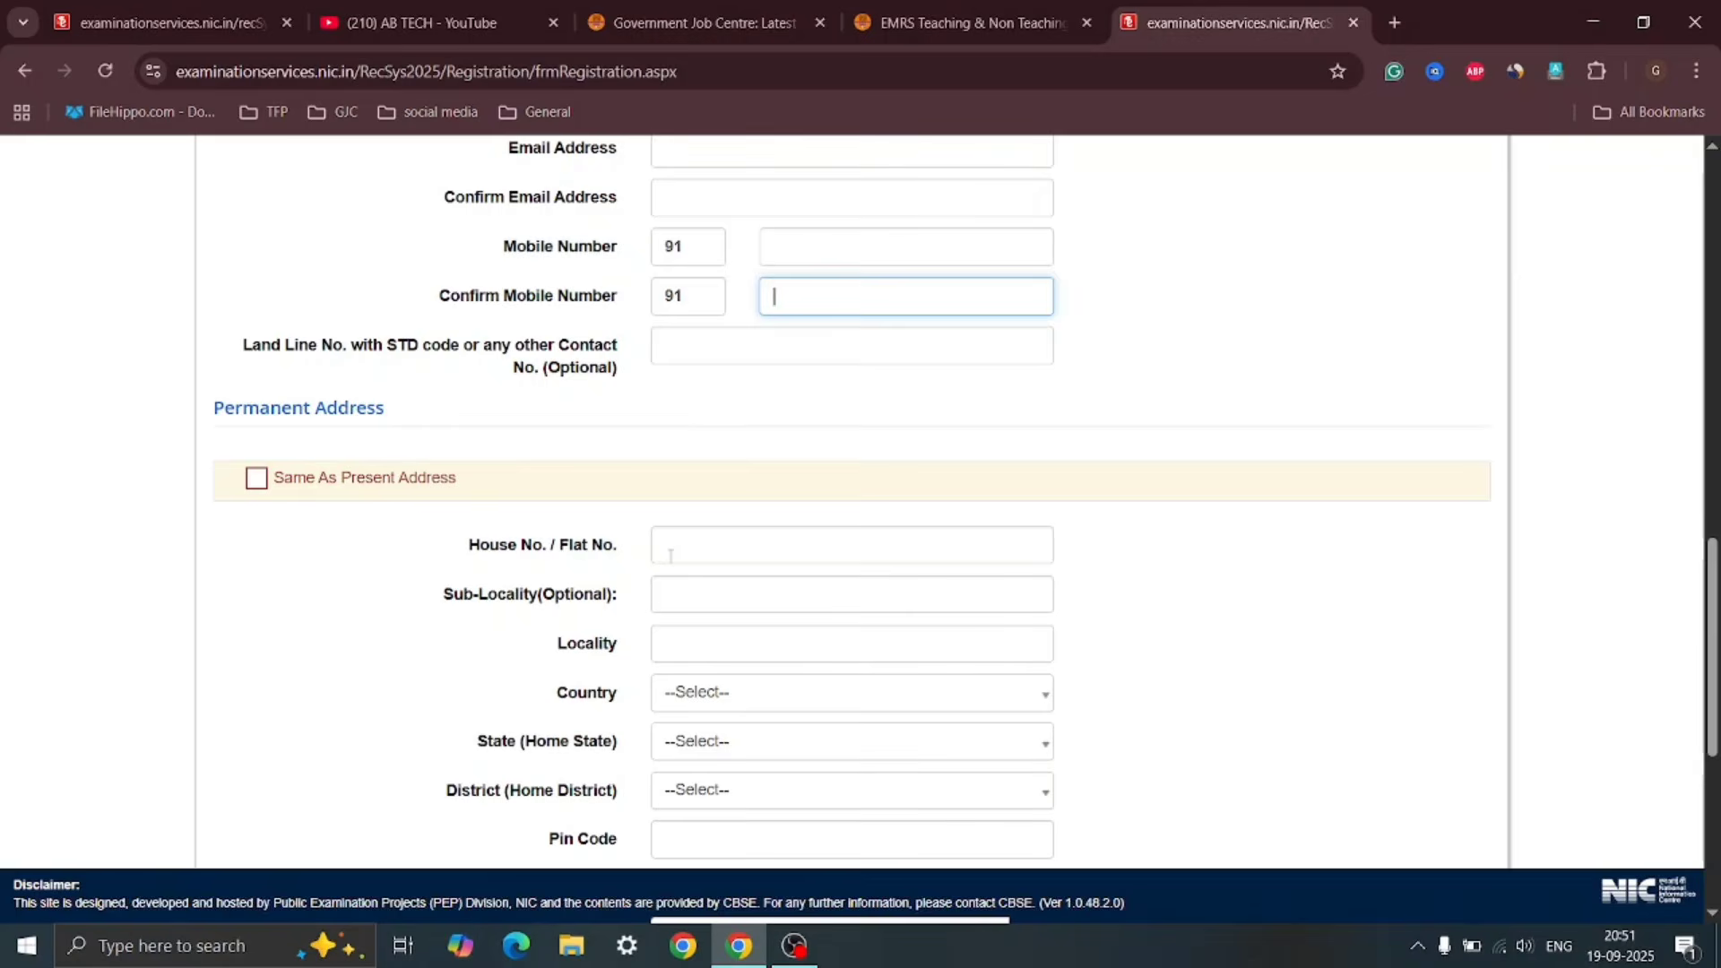
{"action": "left_click", "coordinate": [670, 556]}
{"action": "left_click", "coordinate": [678, 601]}
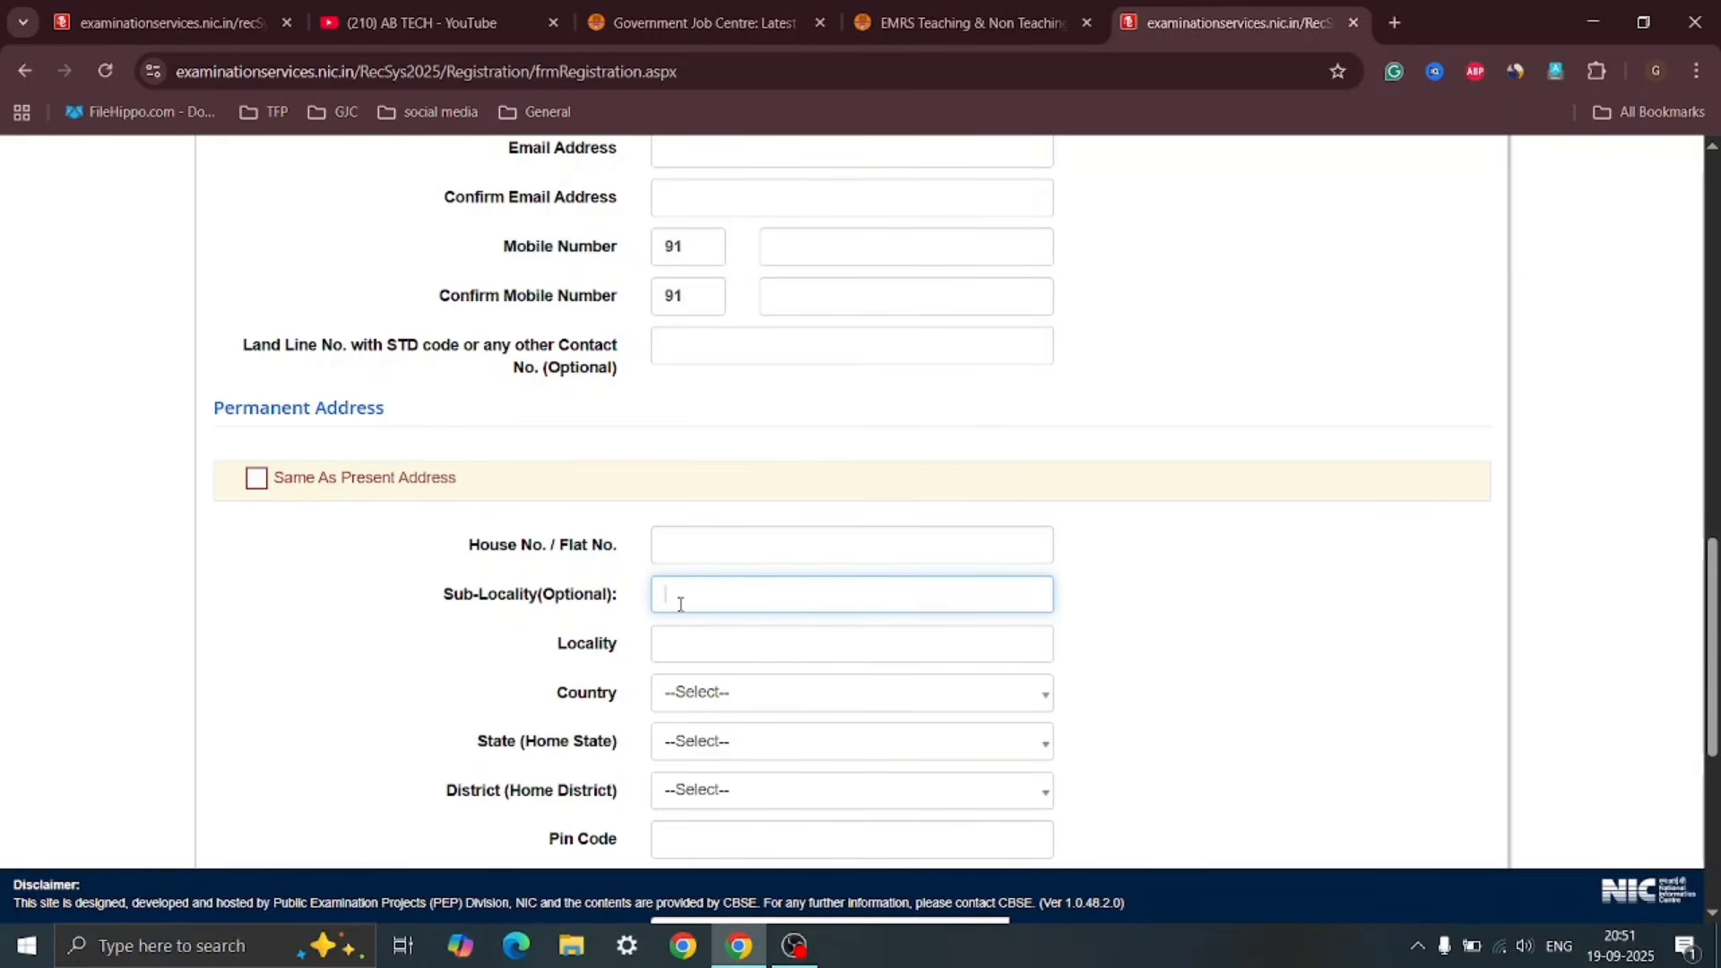
{"action": "left_click", "coordinate": [702, 652]}
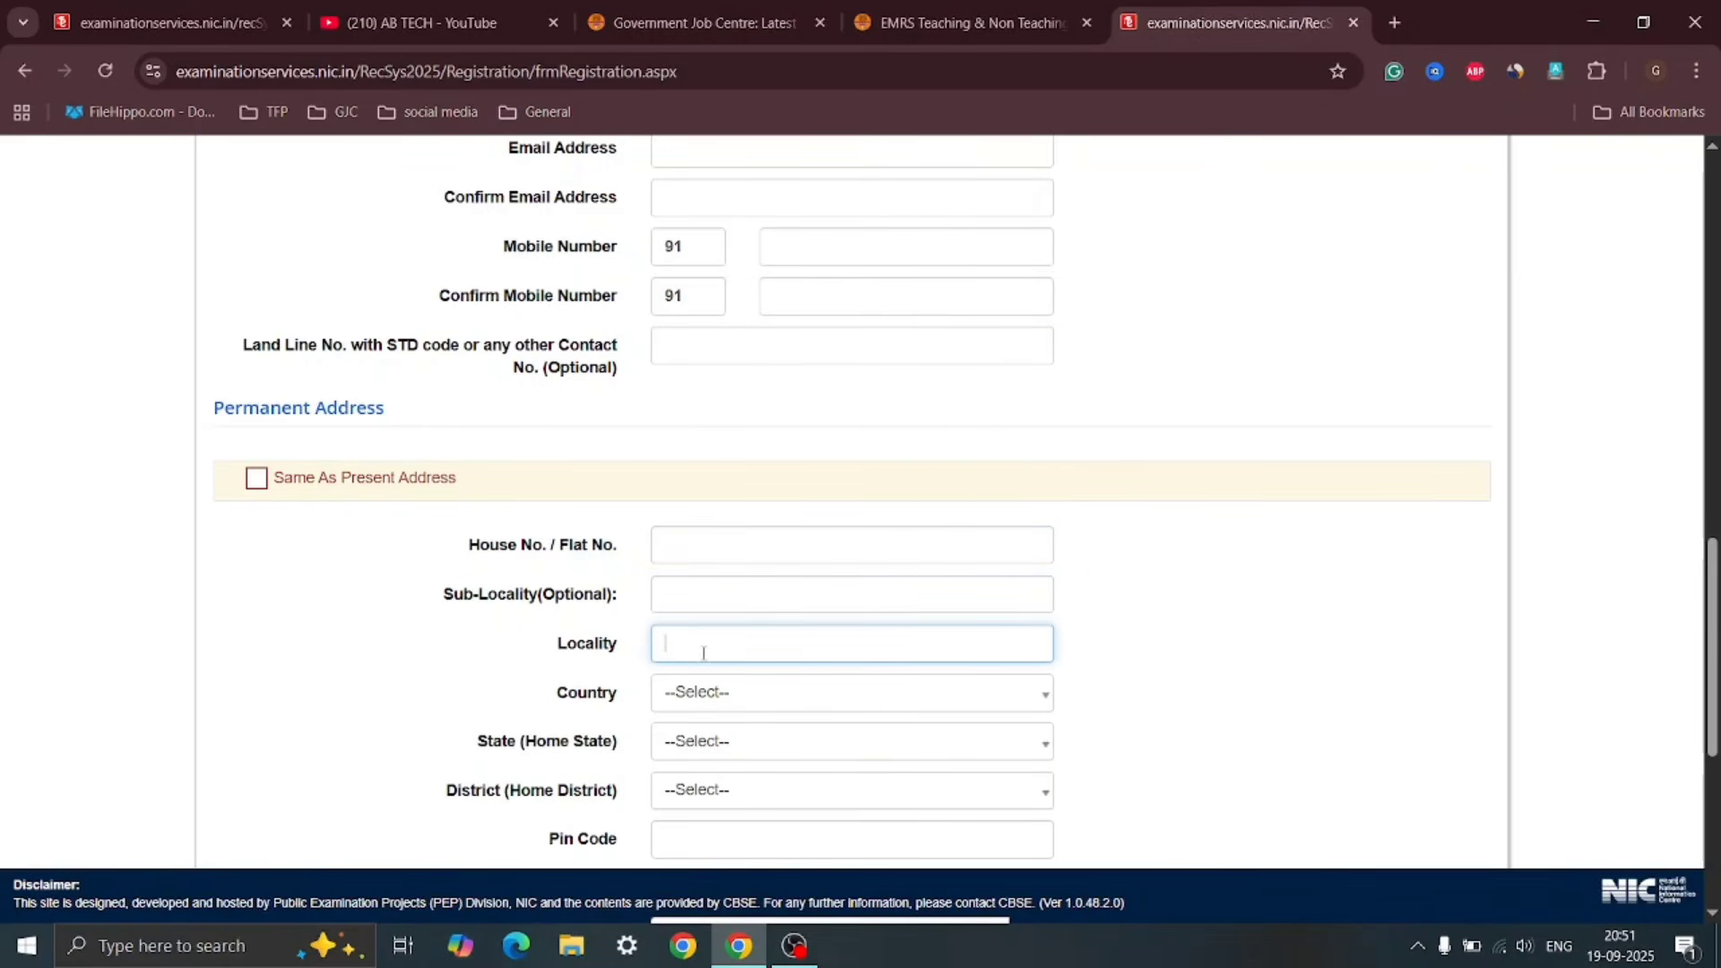
{"action": "left_click", "coordinate": [694, 553]}
{"action": "left_click", "coordinate": [696, 599]}
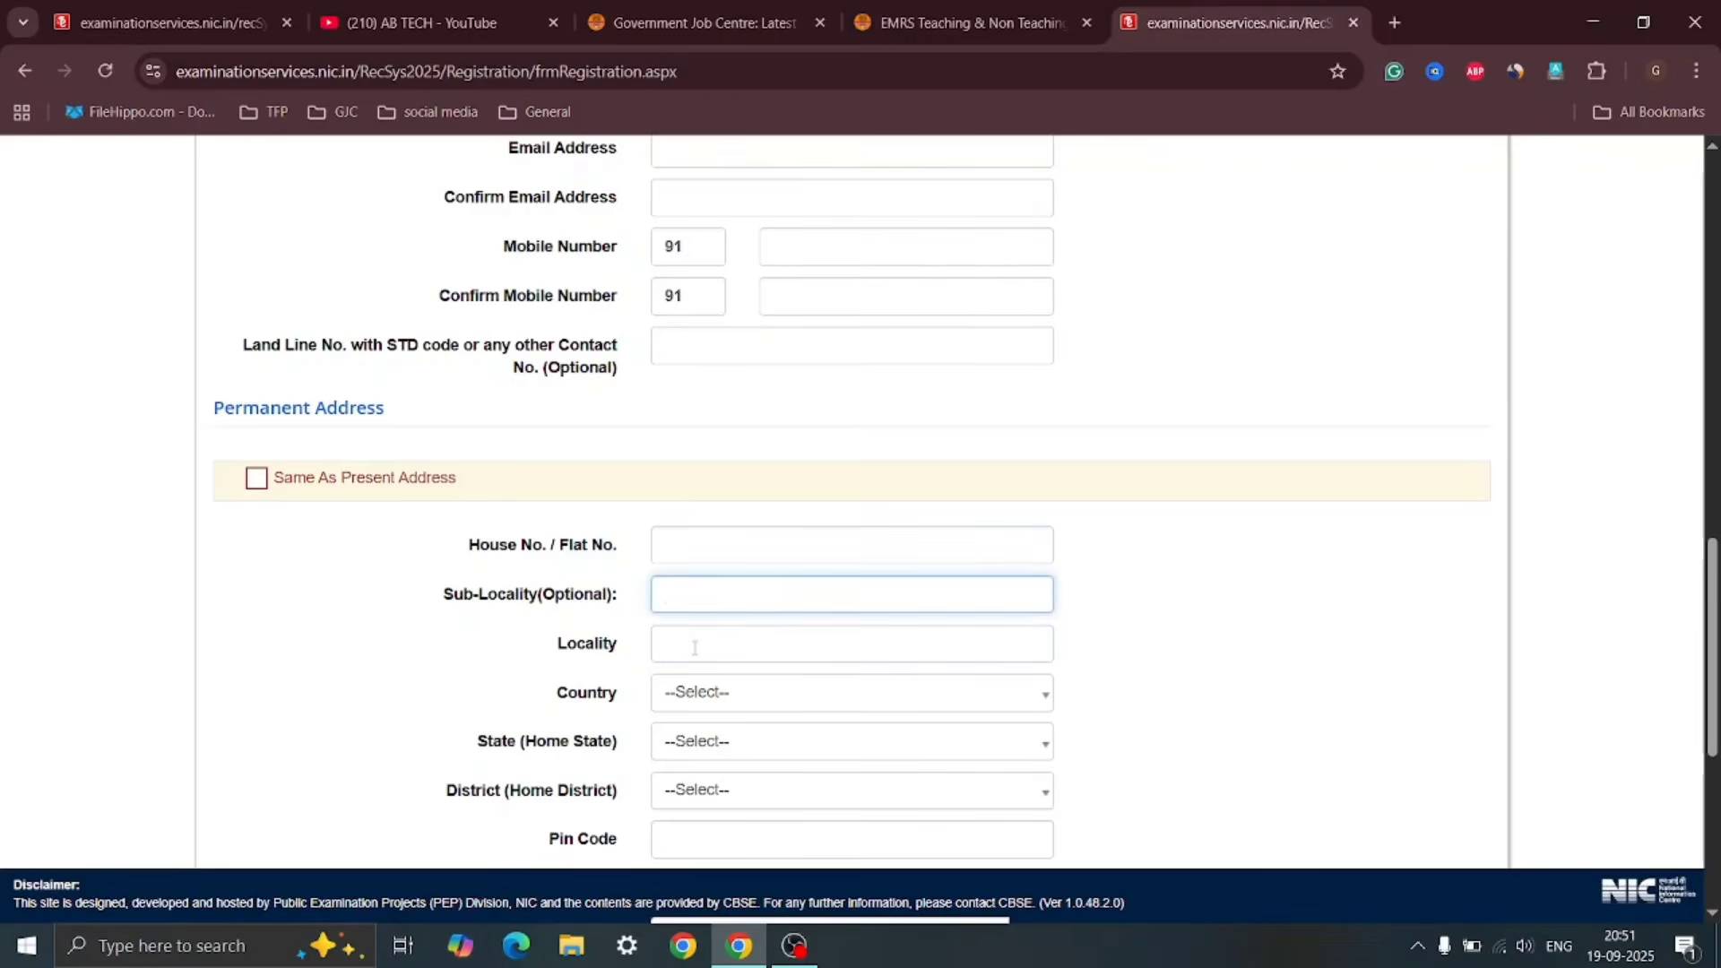
{"action": "left_click", "coordinate": [695, 647]}
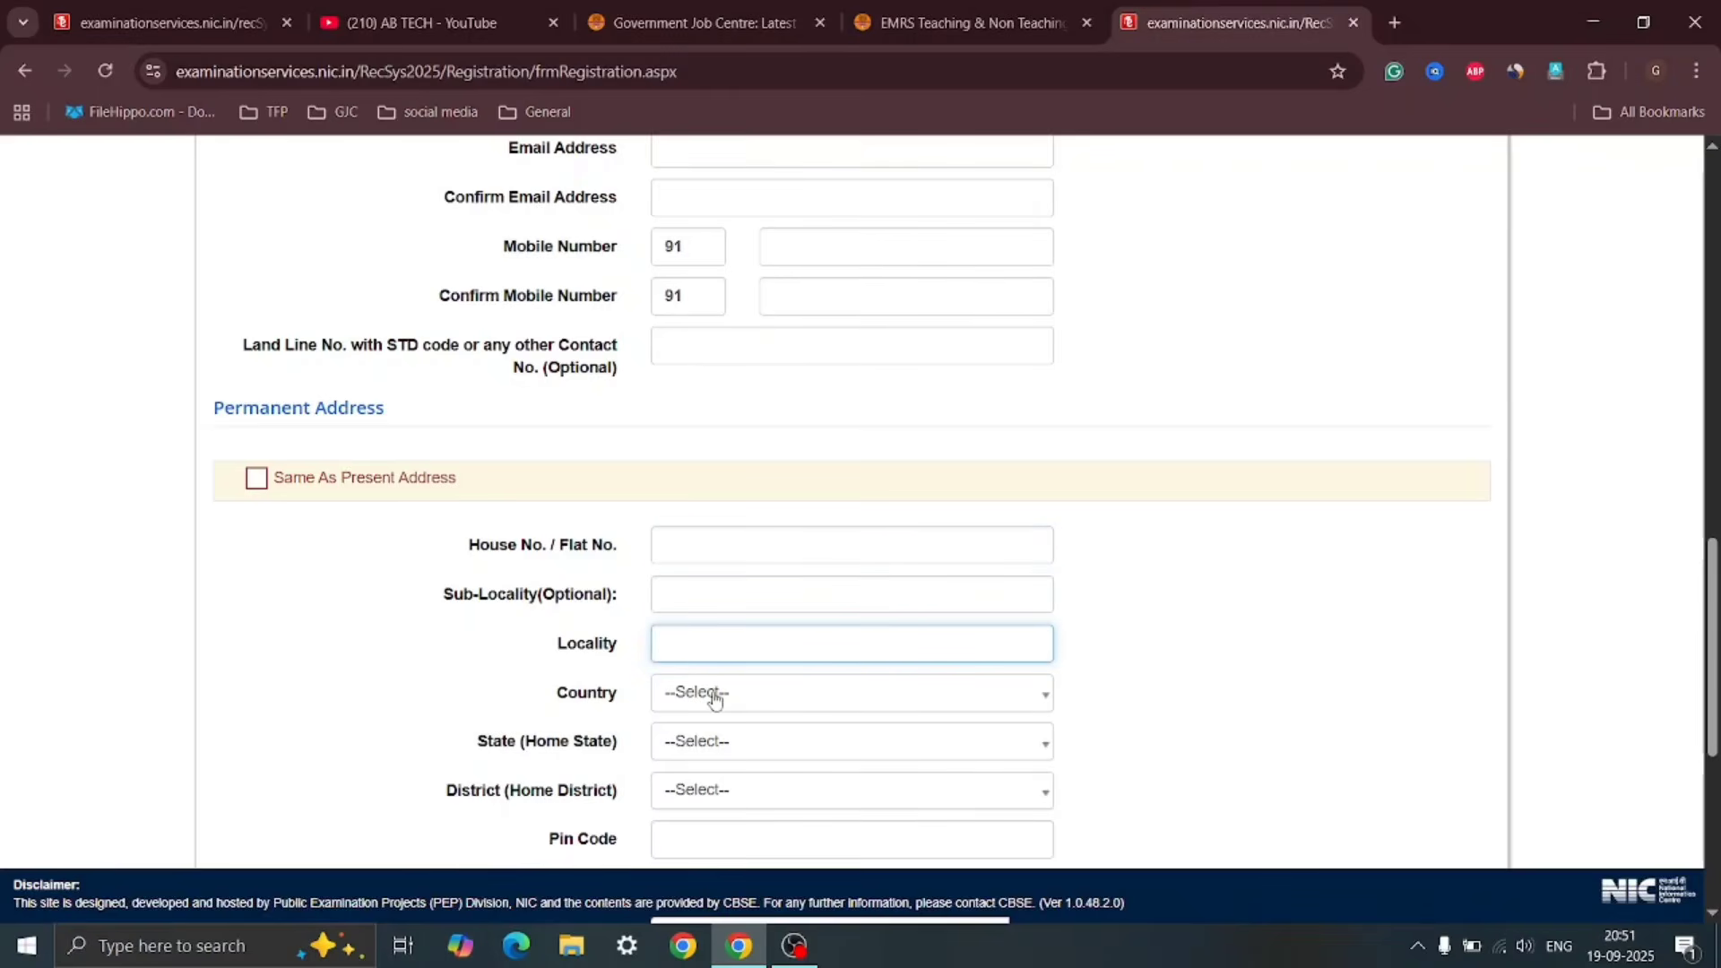
{"action": "left_click", "coordinate": [712, 747]}
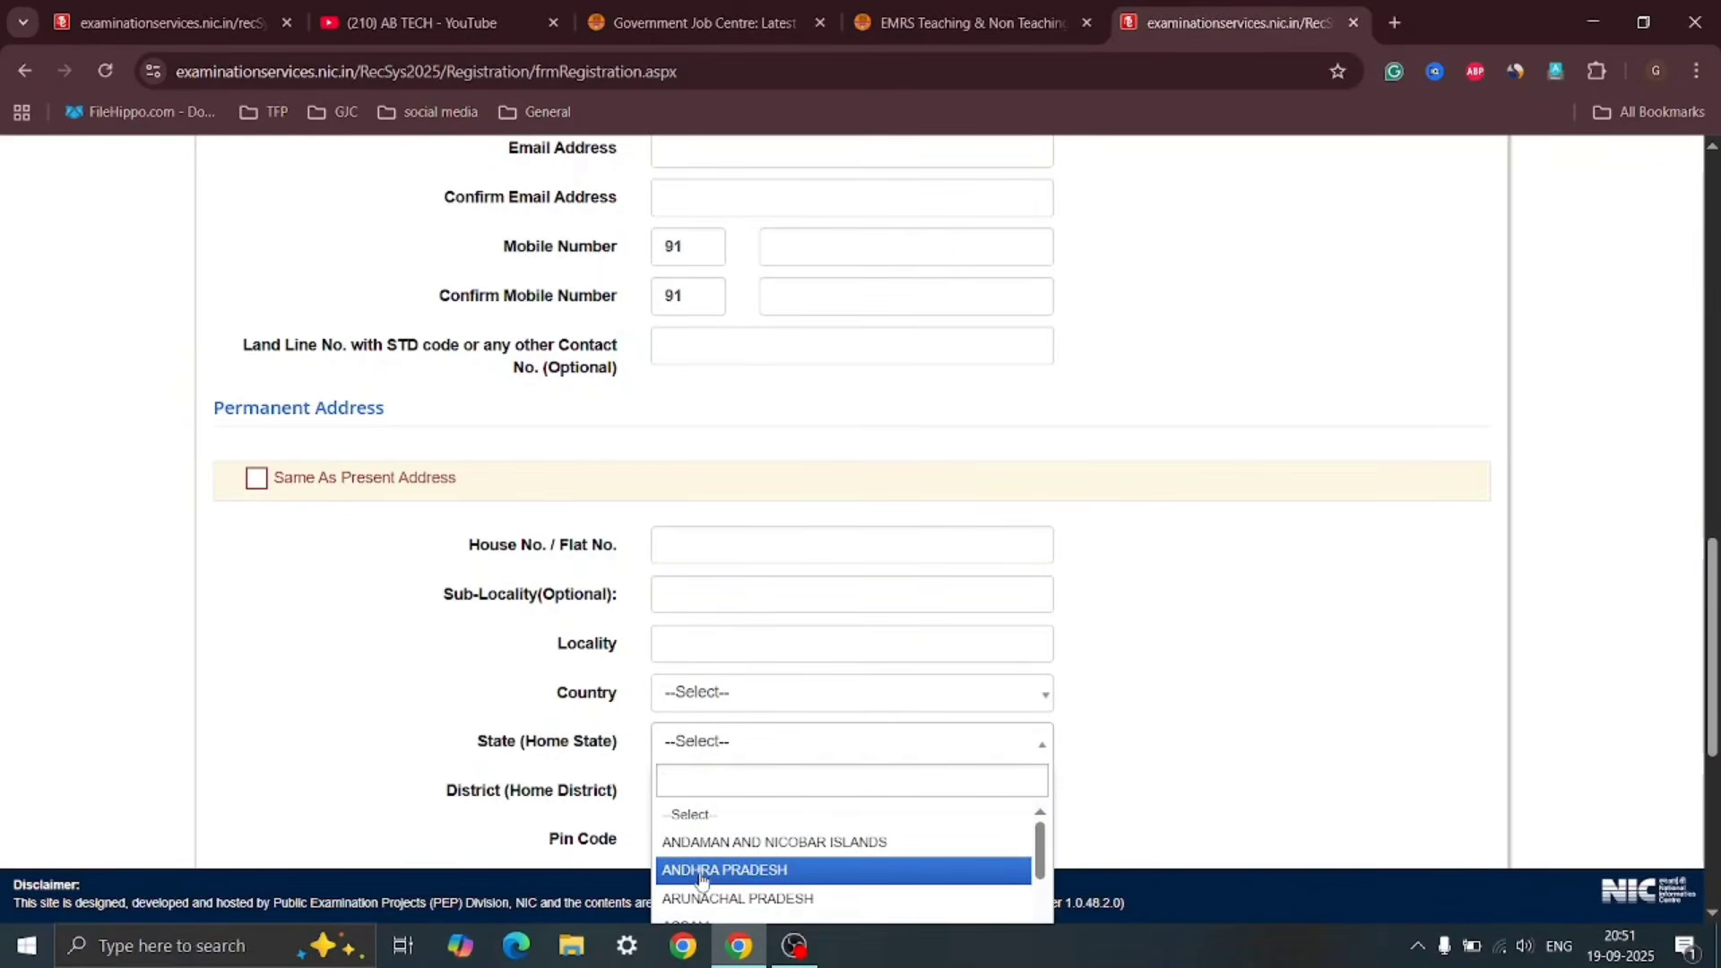
{"action": "left_click", "coordinate": [1326, 757]}
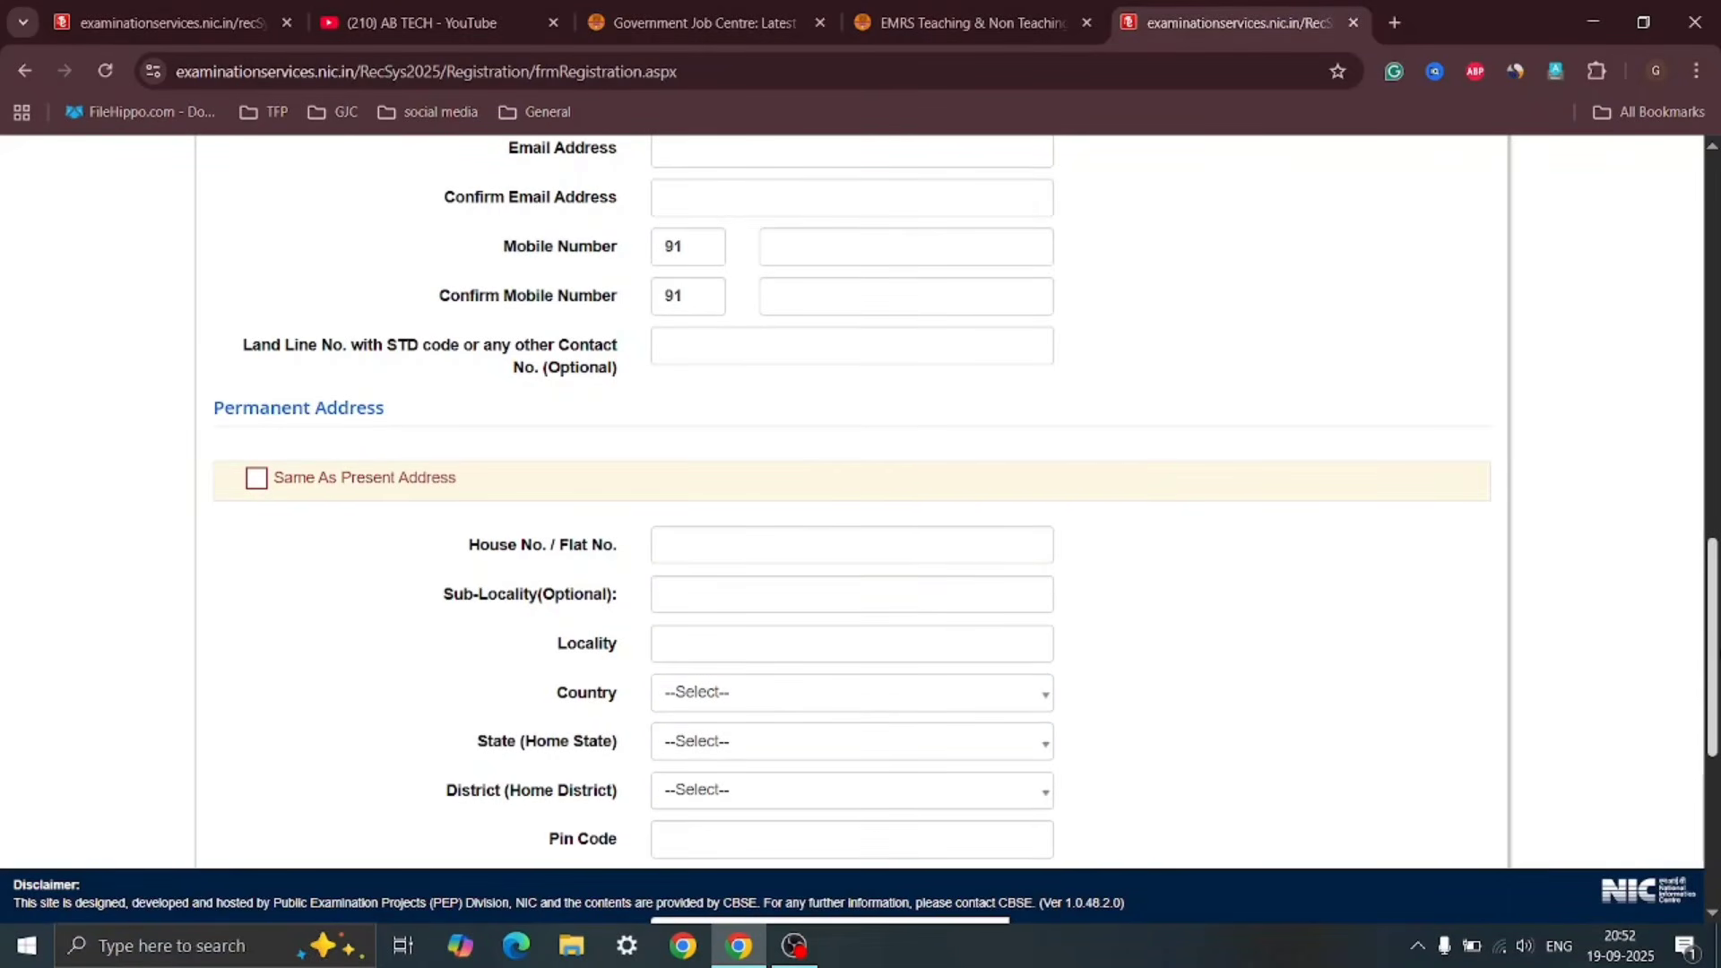
{"action": "scroll", "coordinate": [1713, 644], "scroll_direction": "down", "scroll_amount": 2}
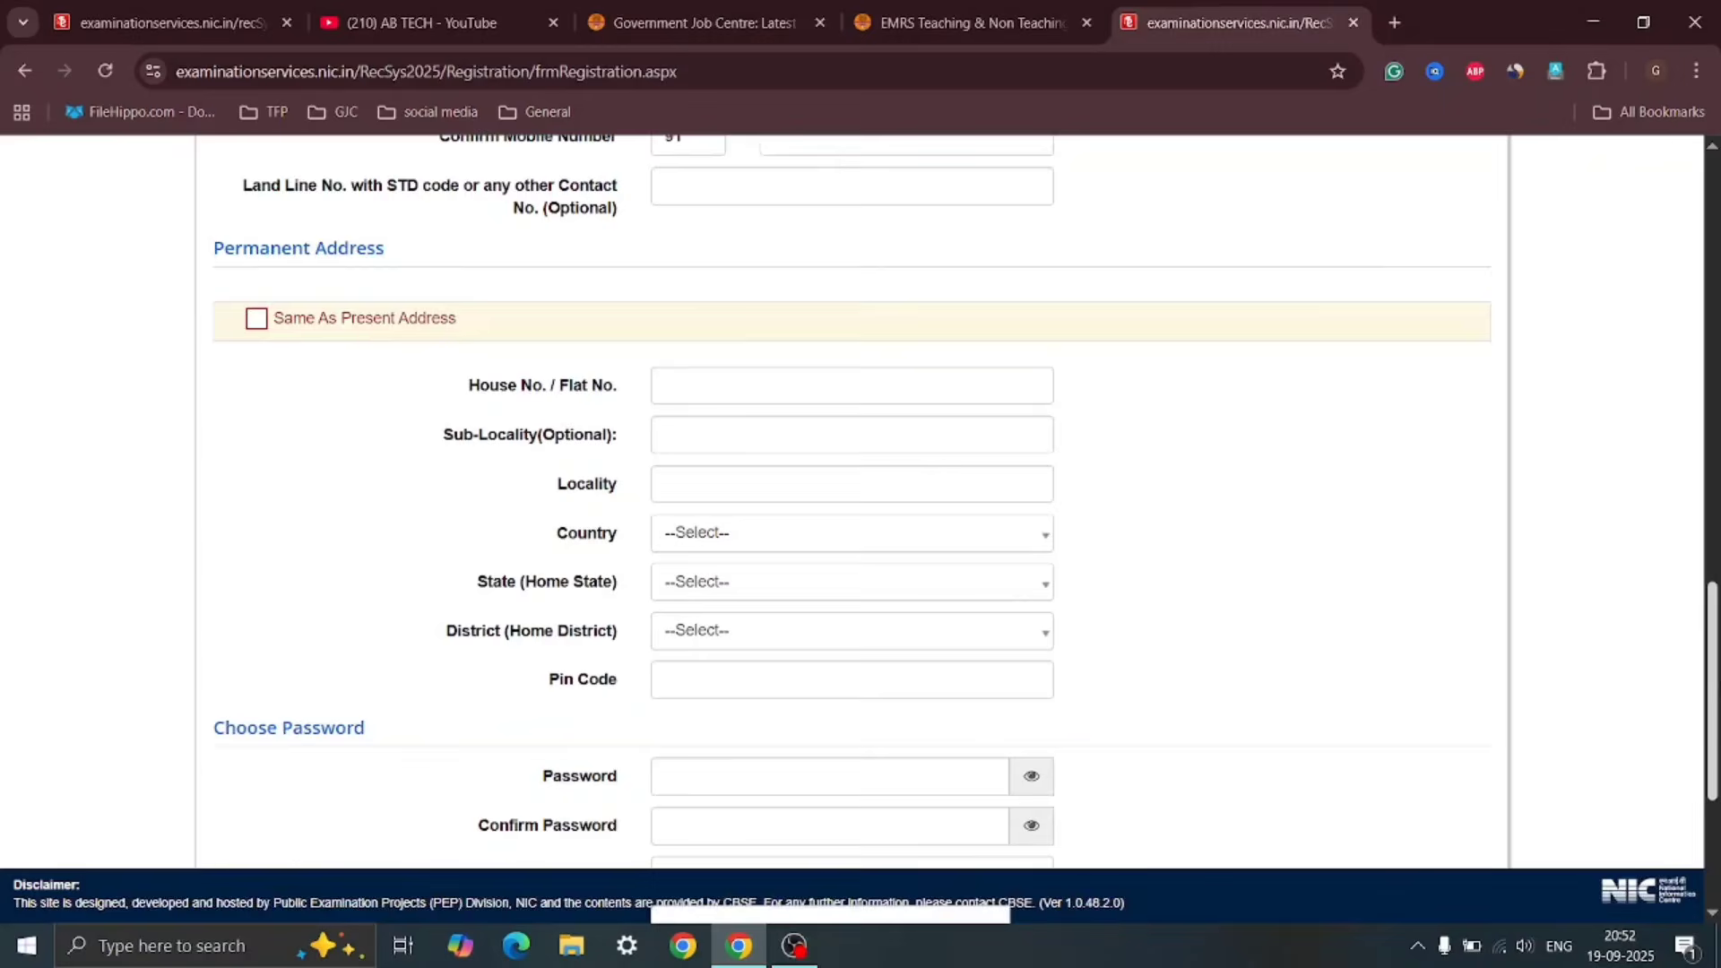
{"action": "scroll", "coordinate": [860, 502], "scroll_direction": "down", "scroll_amount": 3}
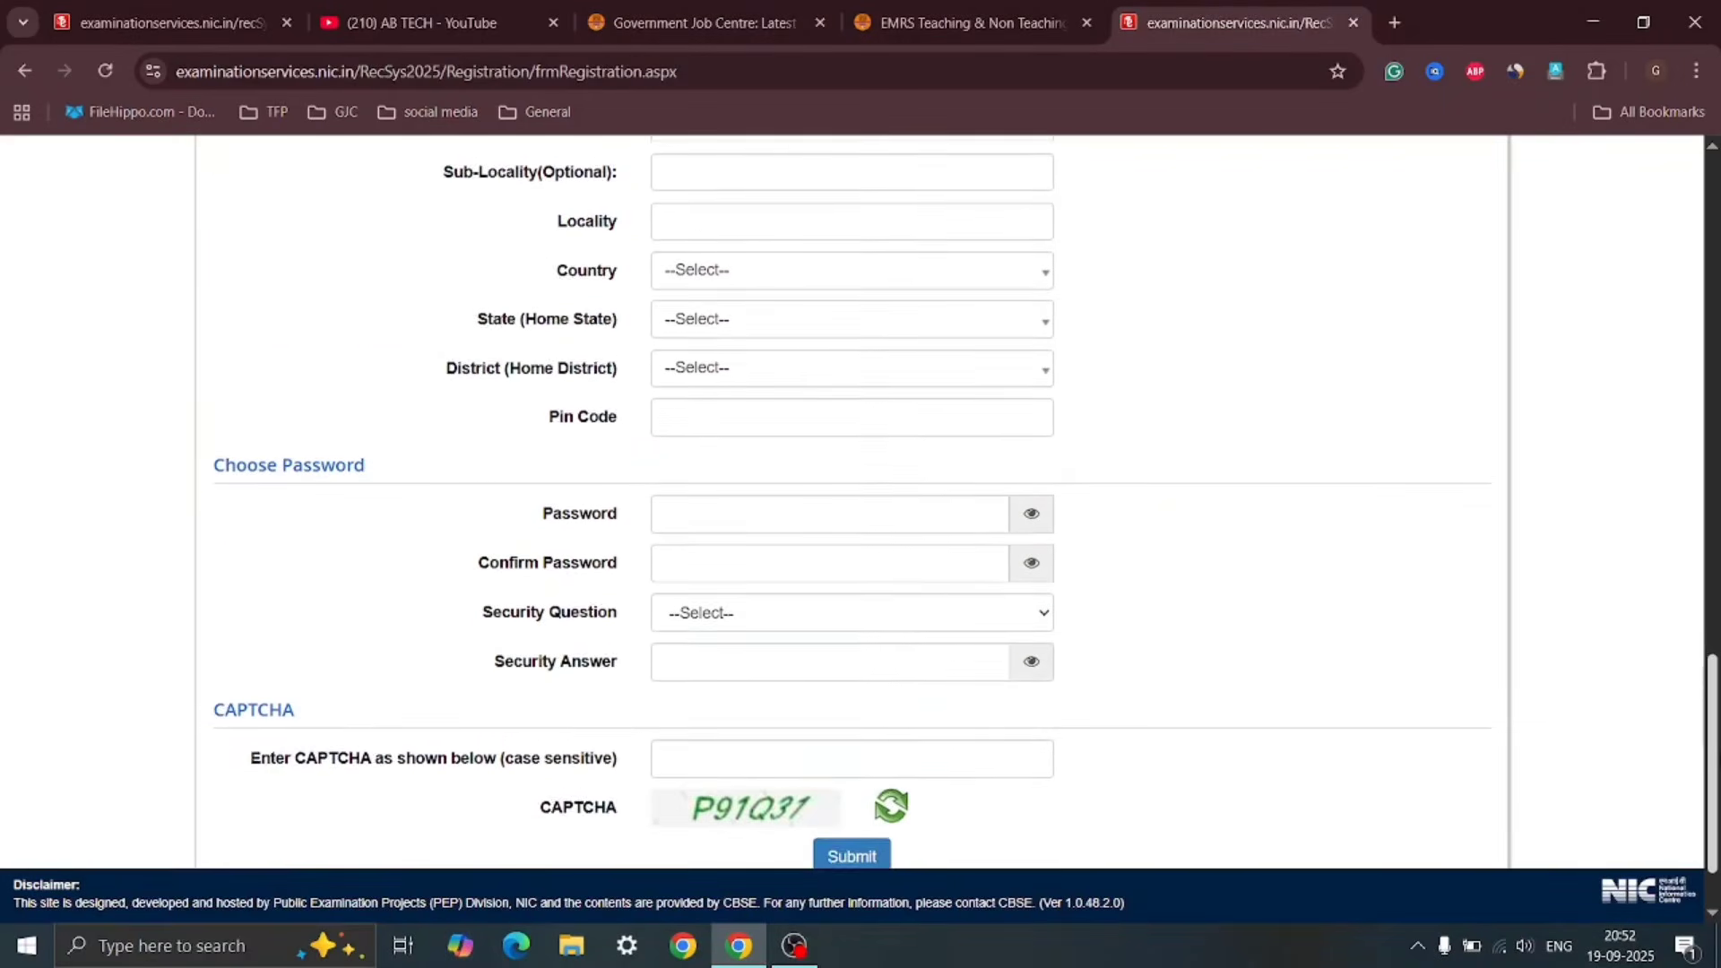
{"action": "scroll", "coordinate": [1044, 581], "scroll_direction": "down", "scroll_amount": 1}
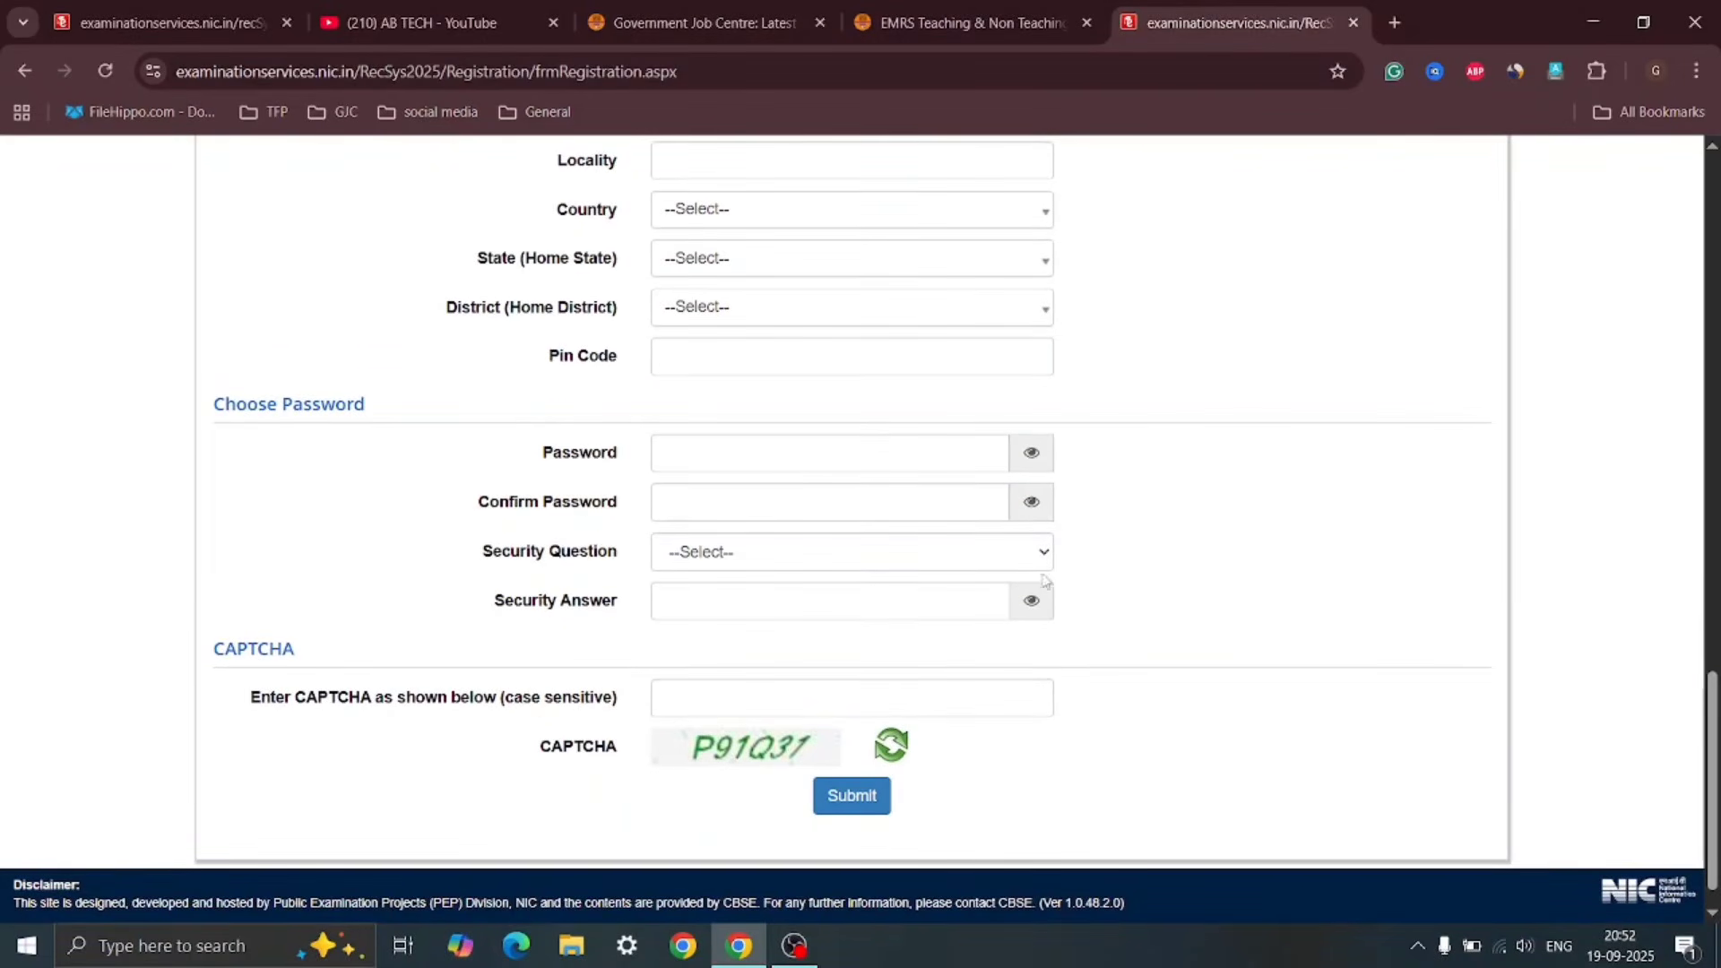
Step: Try the password and security answer fields, then enter a test value in Locality and select it
{"action": "left_click", "coordinate": [752, 448]}
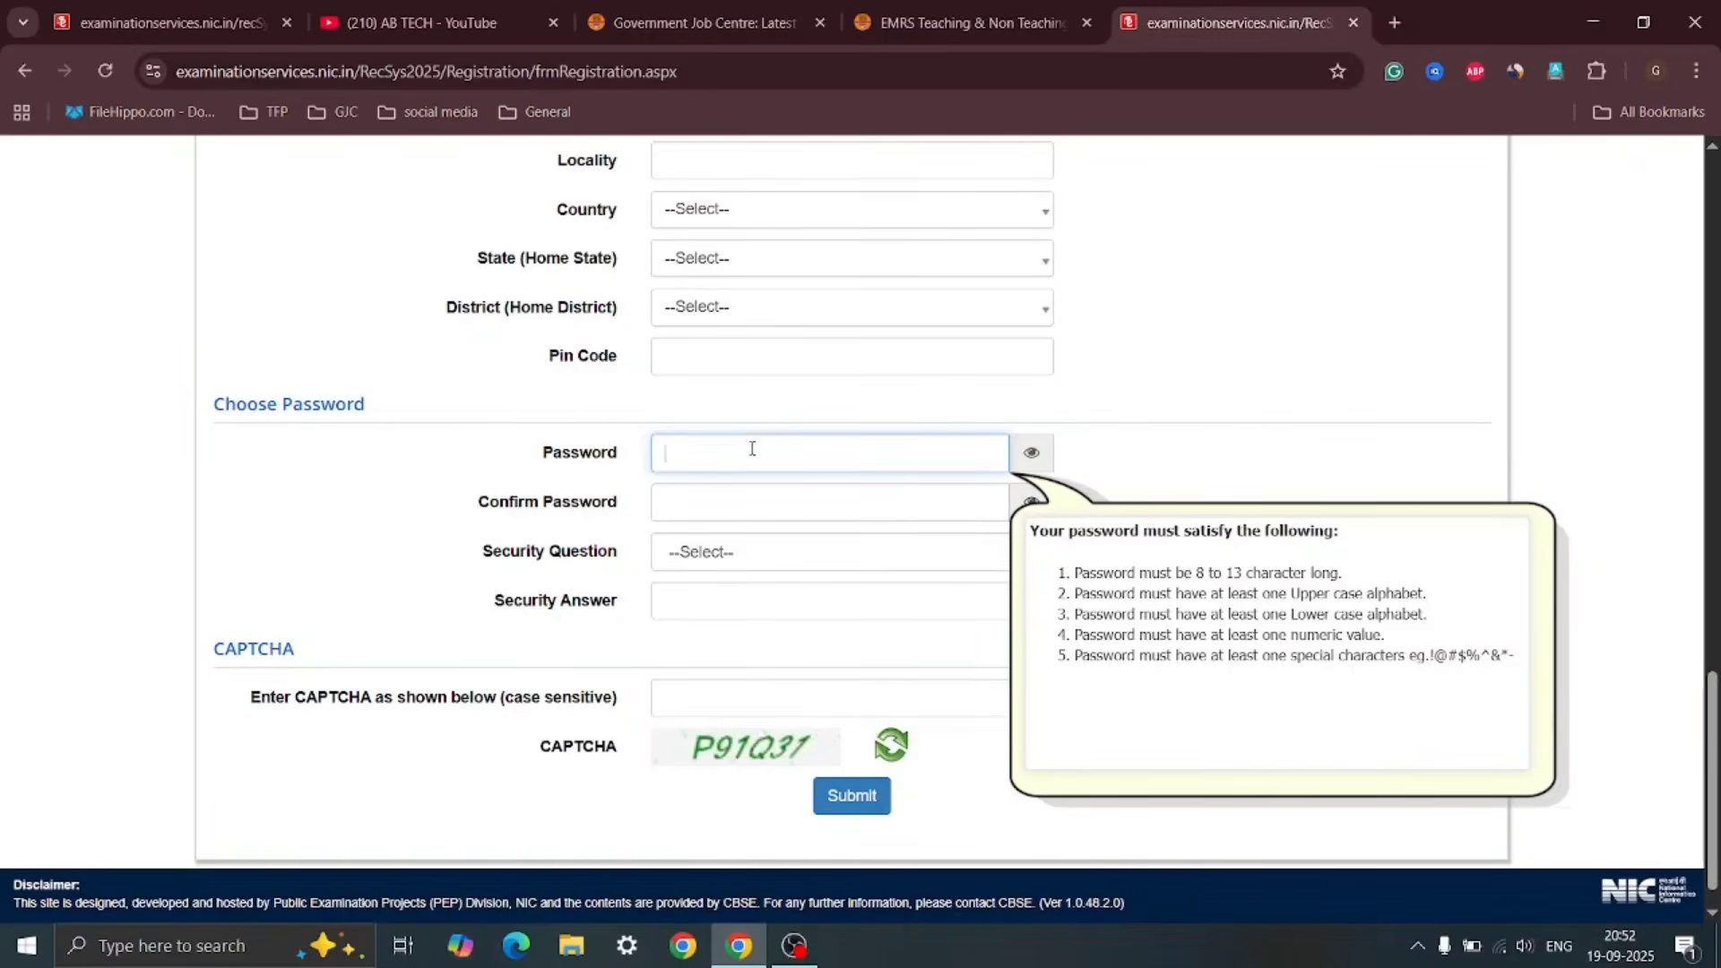
{"action": "left_click", "coordinate": [707, 602]}
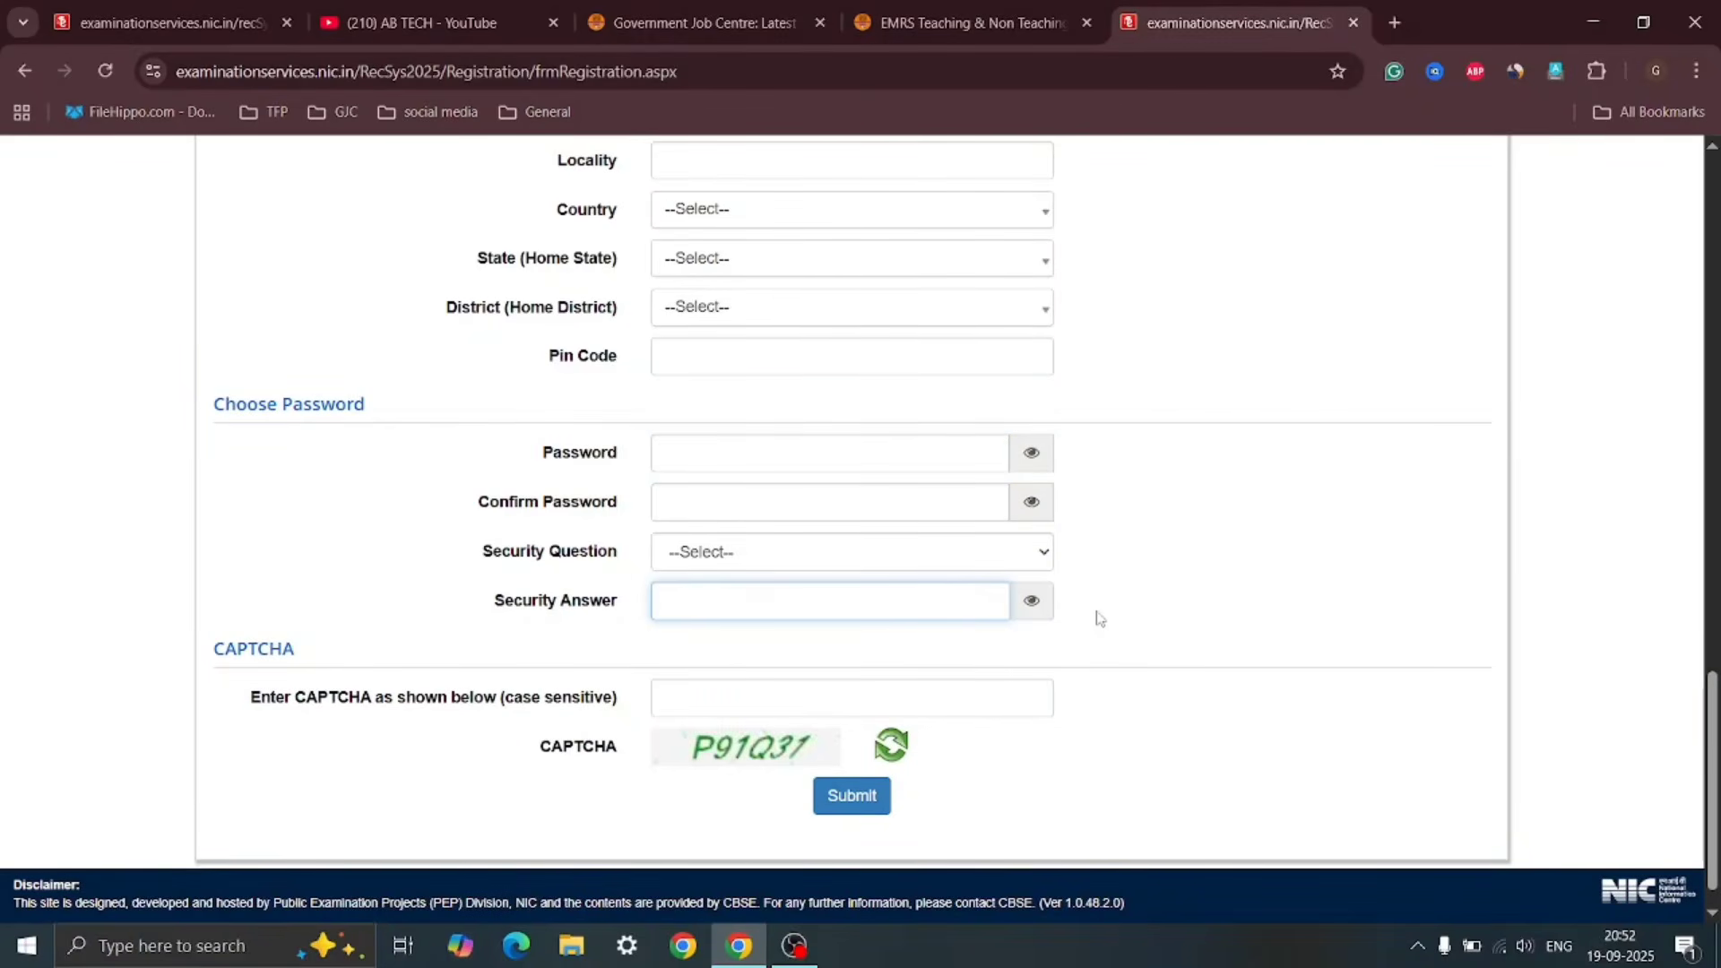
{"action": "type", "text": "••"}
{"action": "key", "text": "BackSpace"}
{"action": "key", "text": "BackSpace"}
{"action": "left_click_drag", "start_coordinate": [1717, 706], "coordinate": [1715, 666]}
{"action": "left_click", "coordinate": [682, 304]}
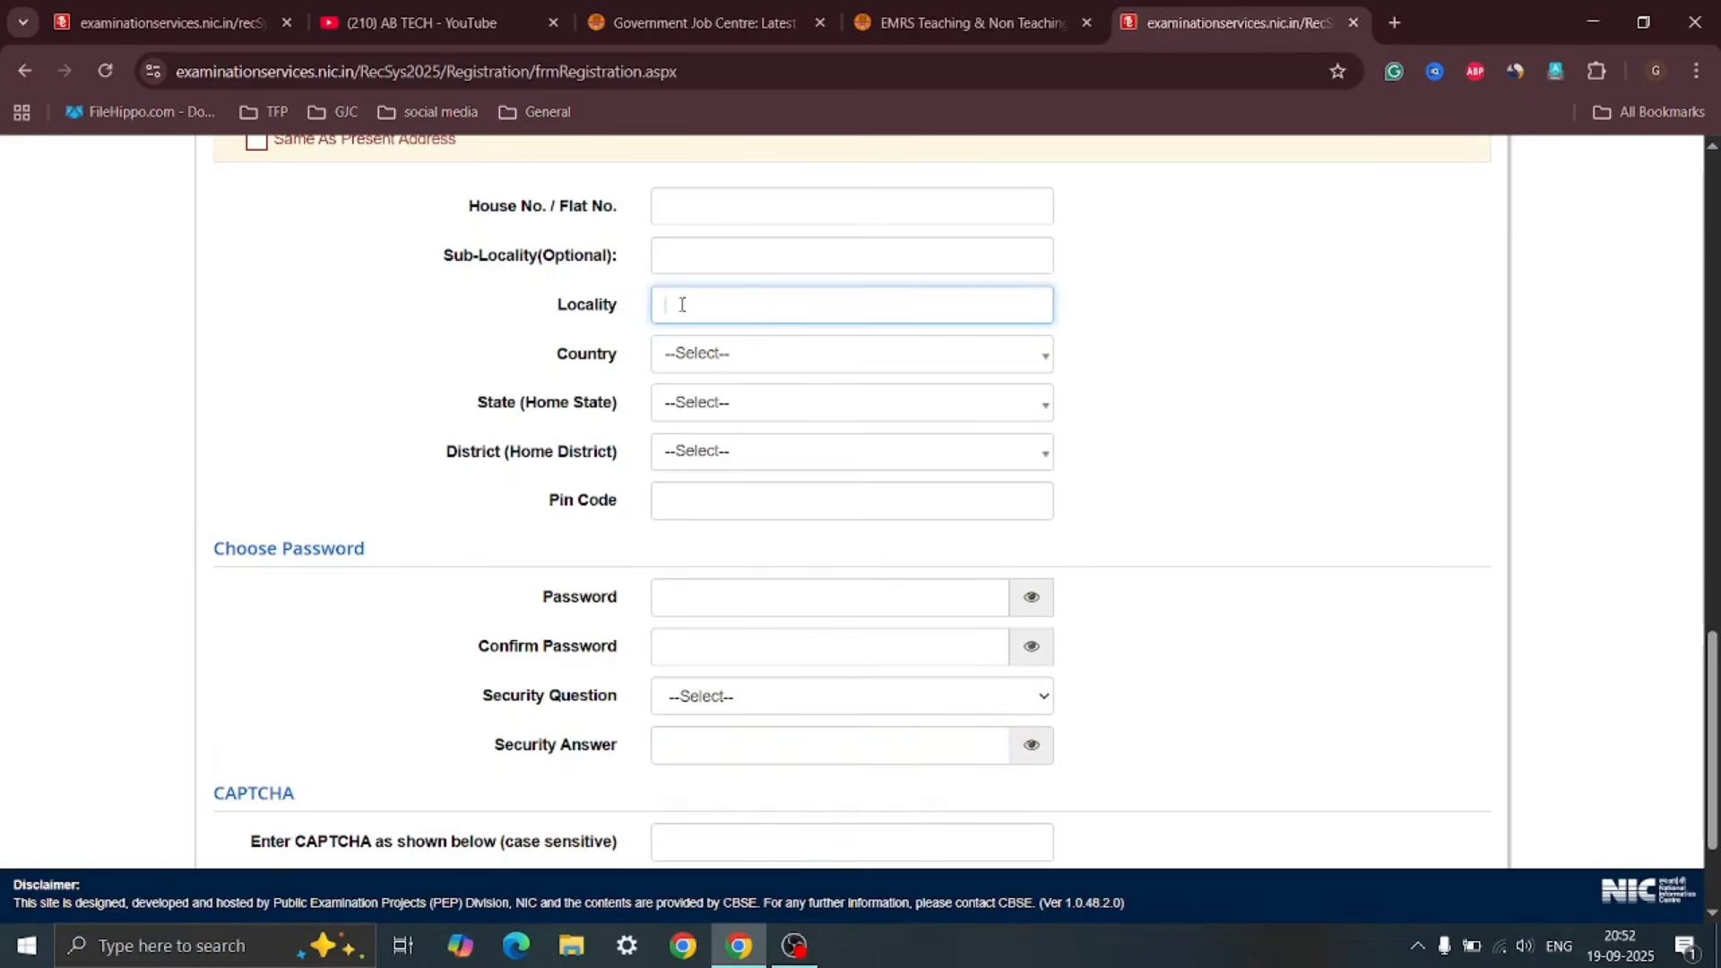
{"action": "triple_click", "coordinate": [726, 296]}
Step: Choose 'What is your favourite colour ?' as Security Question, type its answer, and toggle the visibility icons
{"action": "left_click", "coordinate": [742, 698]}
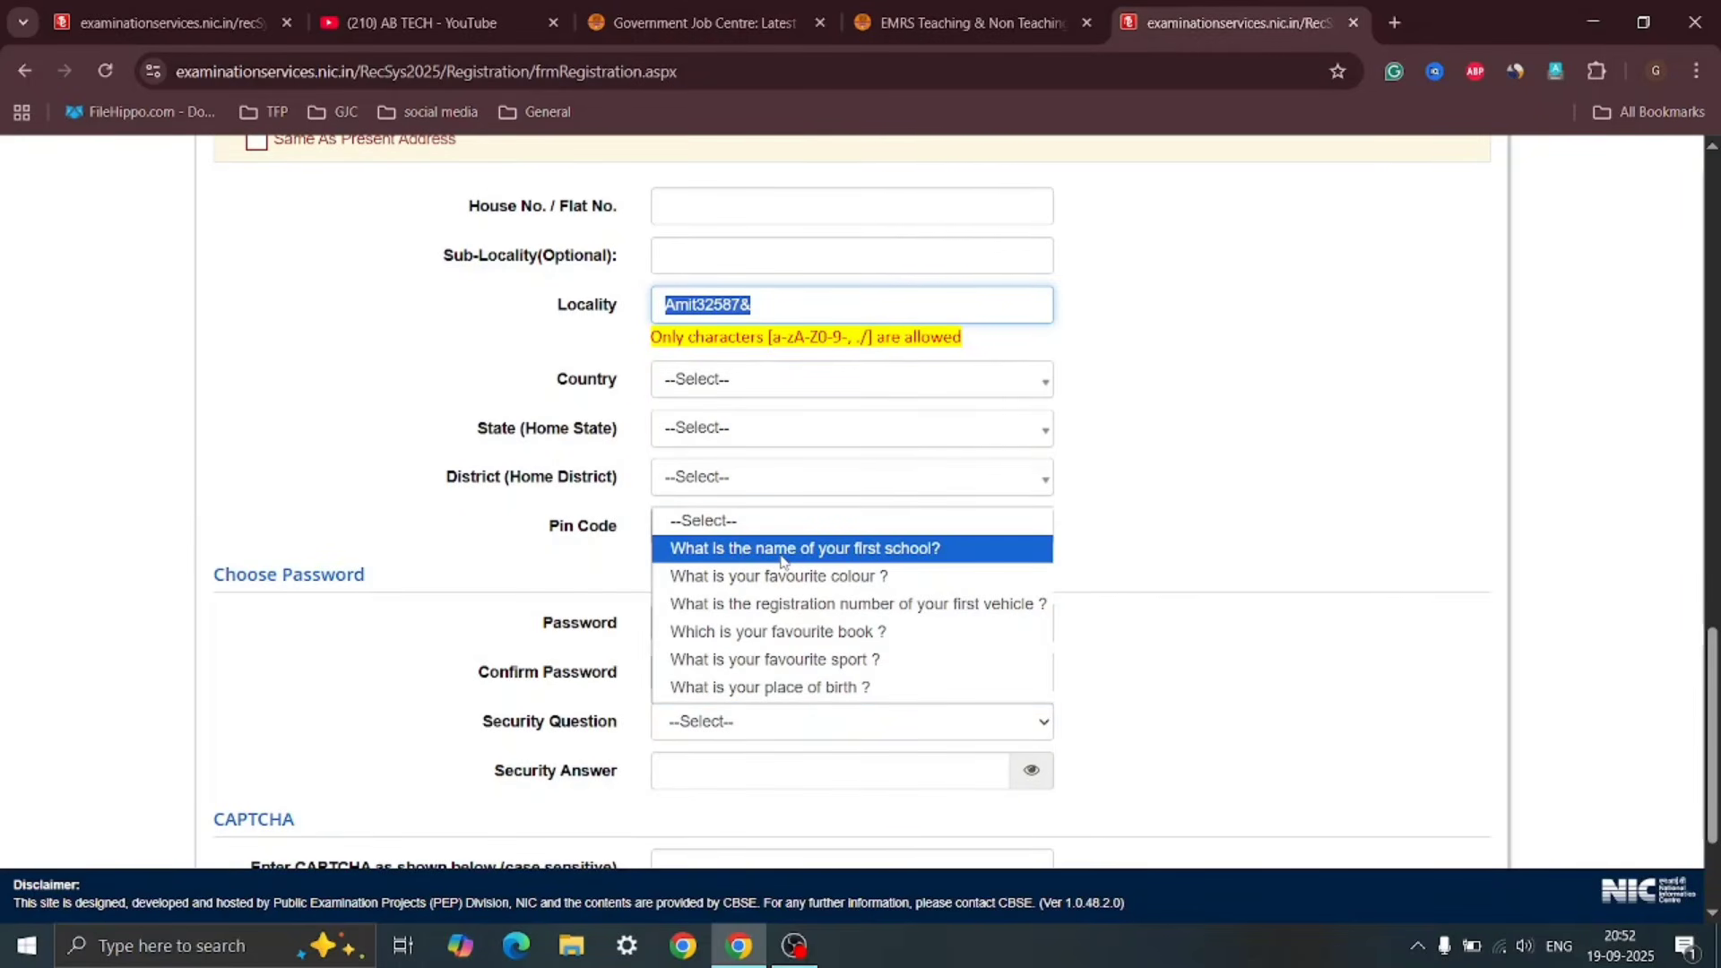
{"action": "left_click", "coordinate": [732, 580]}
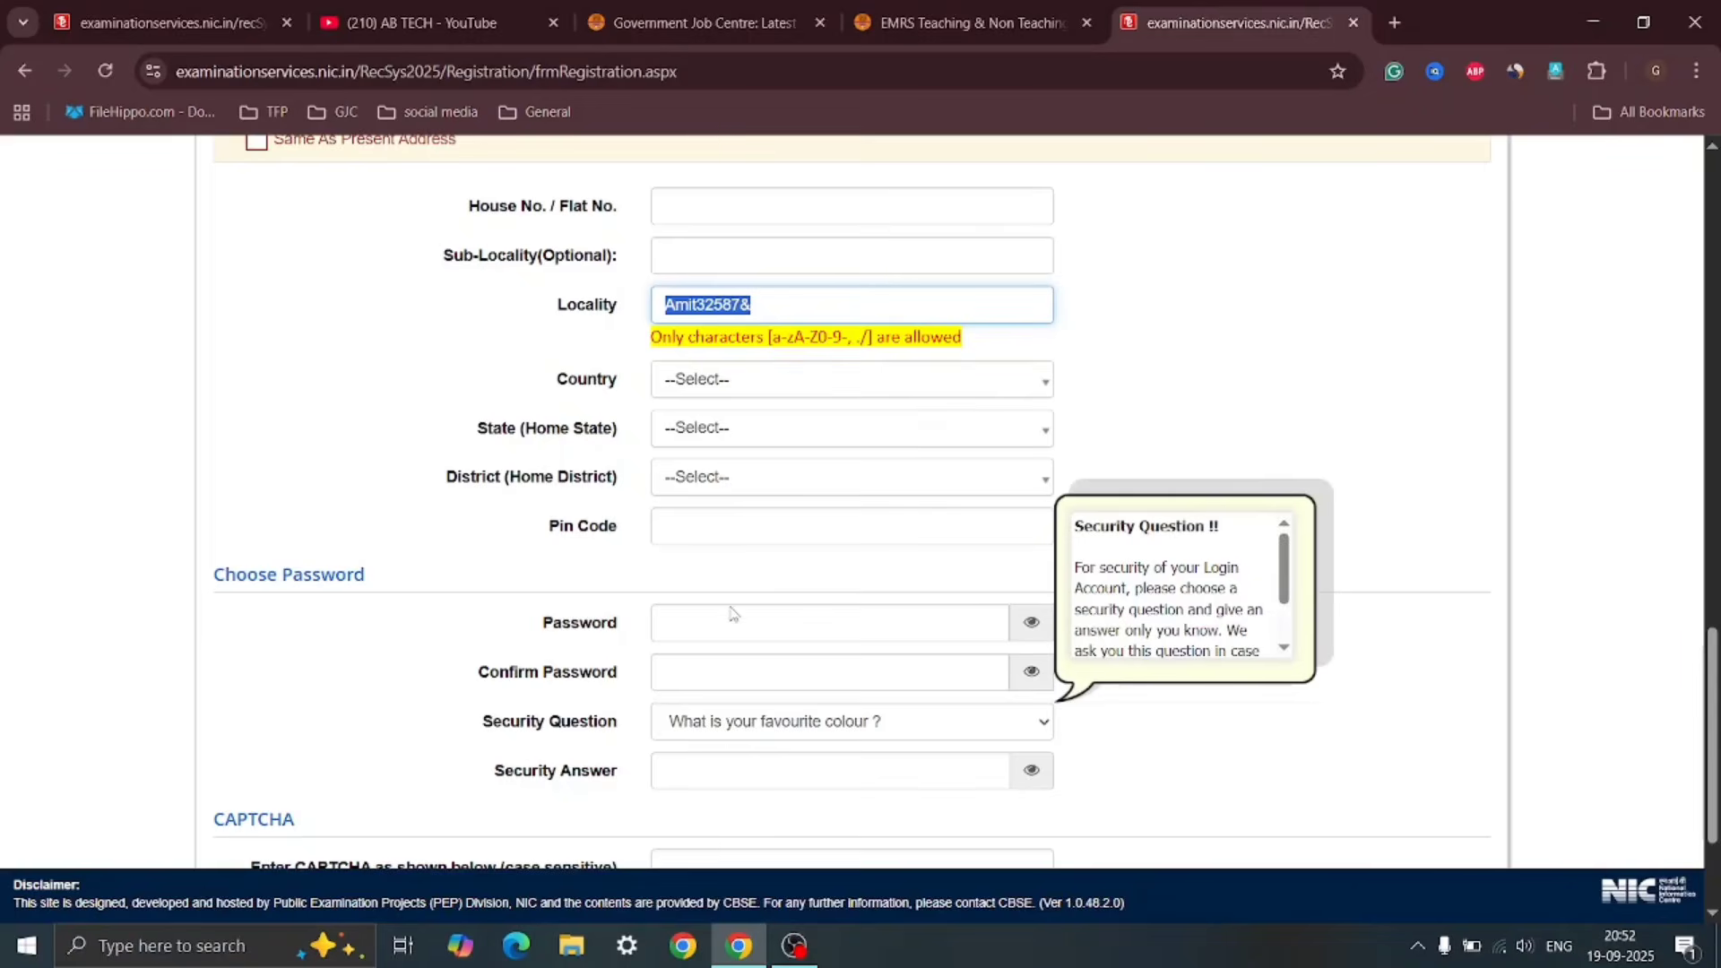
{"action": "left_click", "coordinate": [697, 780]}
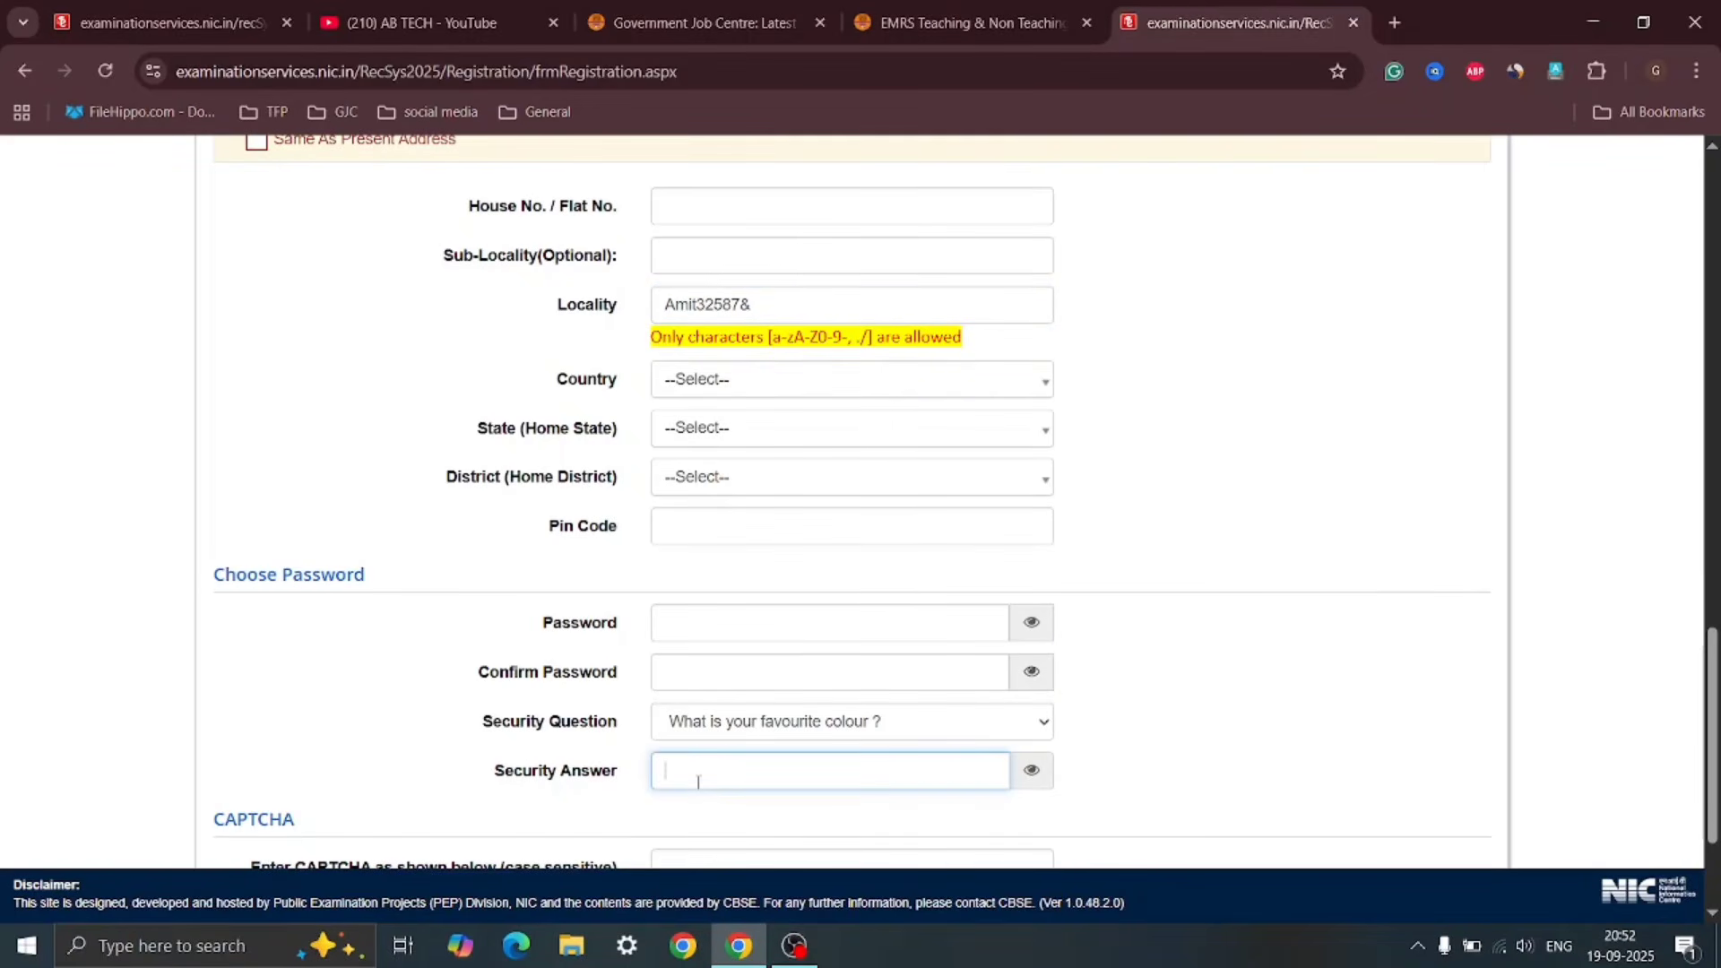
{"action": "type", "text": "r"}
{"action": "left_click", "coordinate": [1031, 774]}
{"action": "left_click", "coordinate": [1031, 775]}
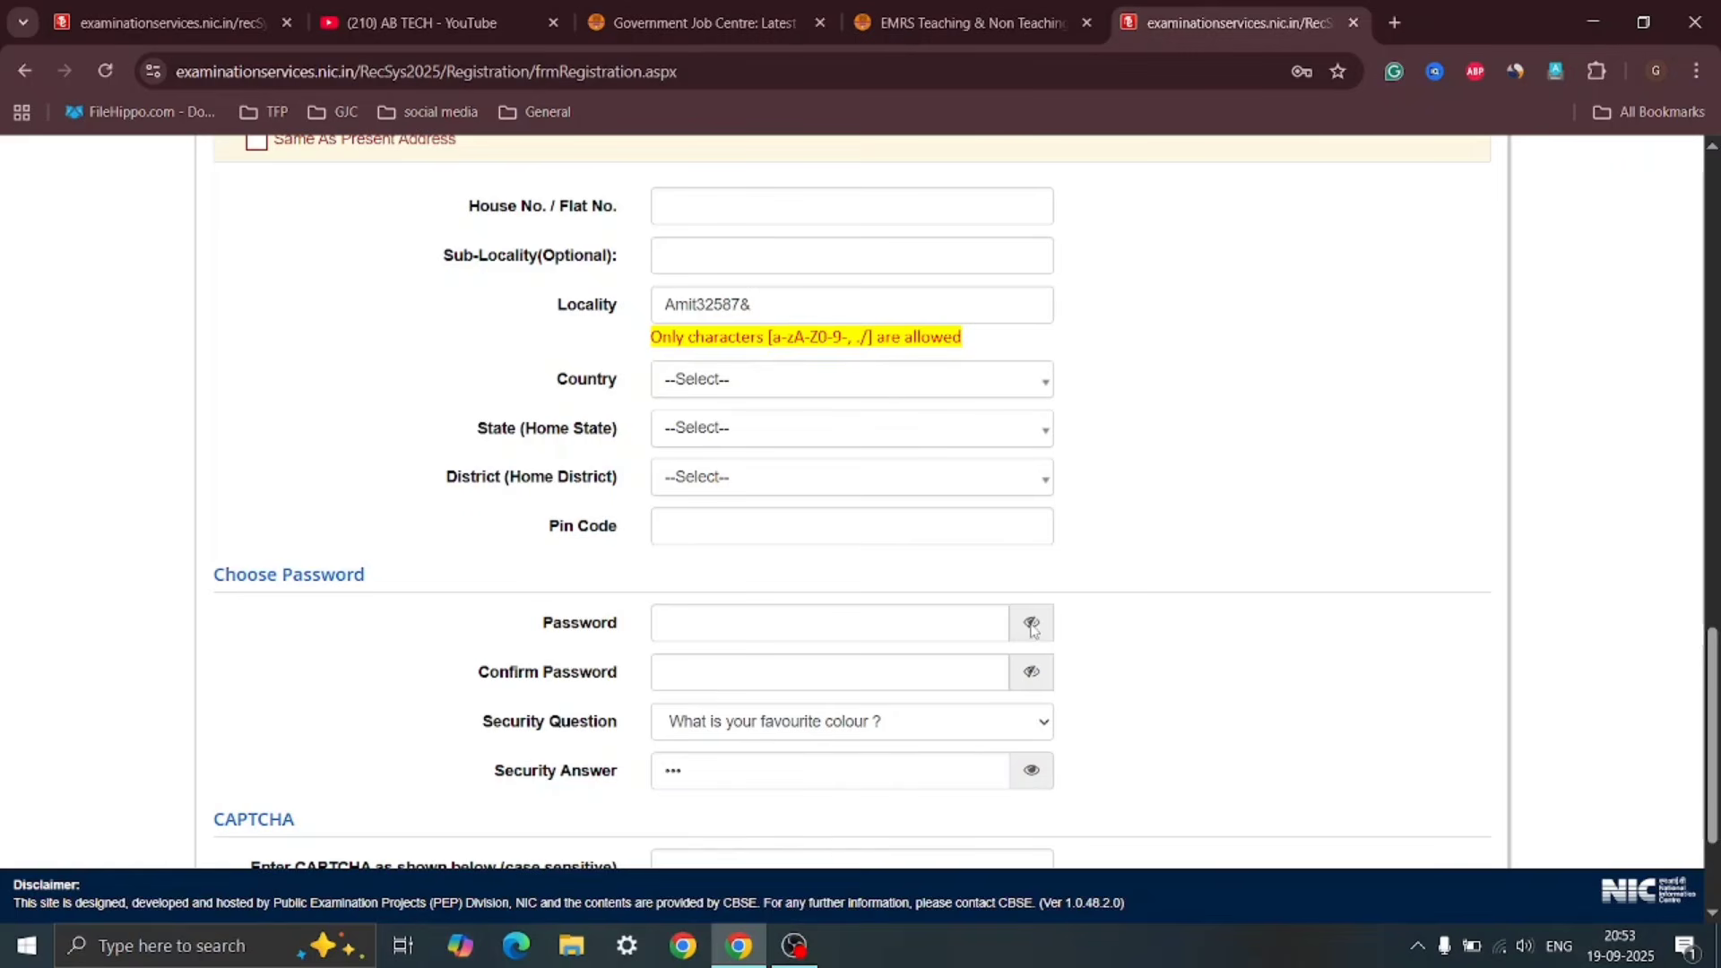
{"action": "left_click", "coordinate": [1032, 673]}
{"action": "left_click_drag", "start_coordinate": [1714, 687], "coordinate": [1716, 744]}
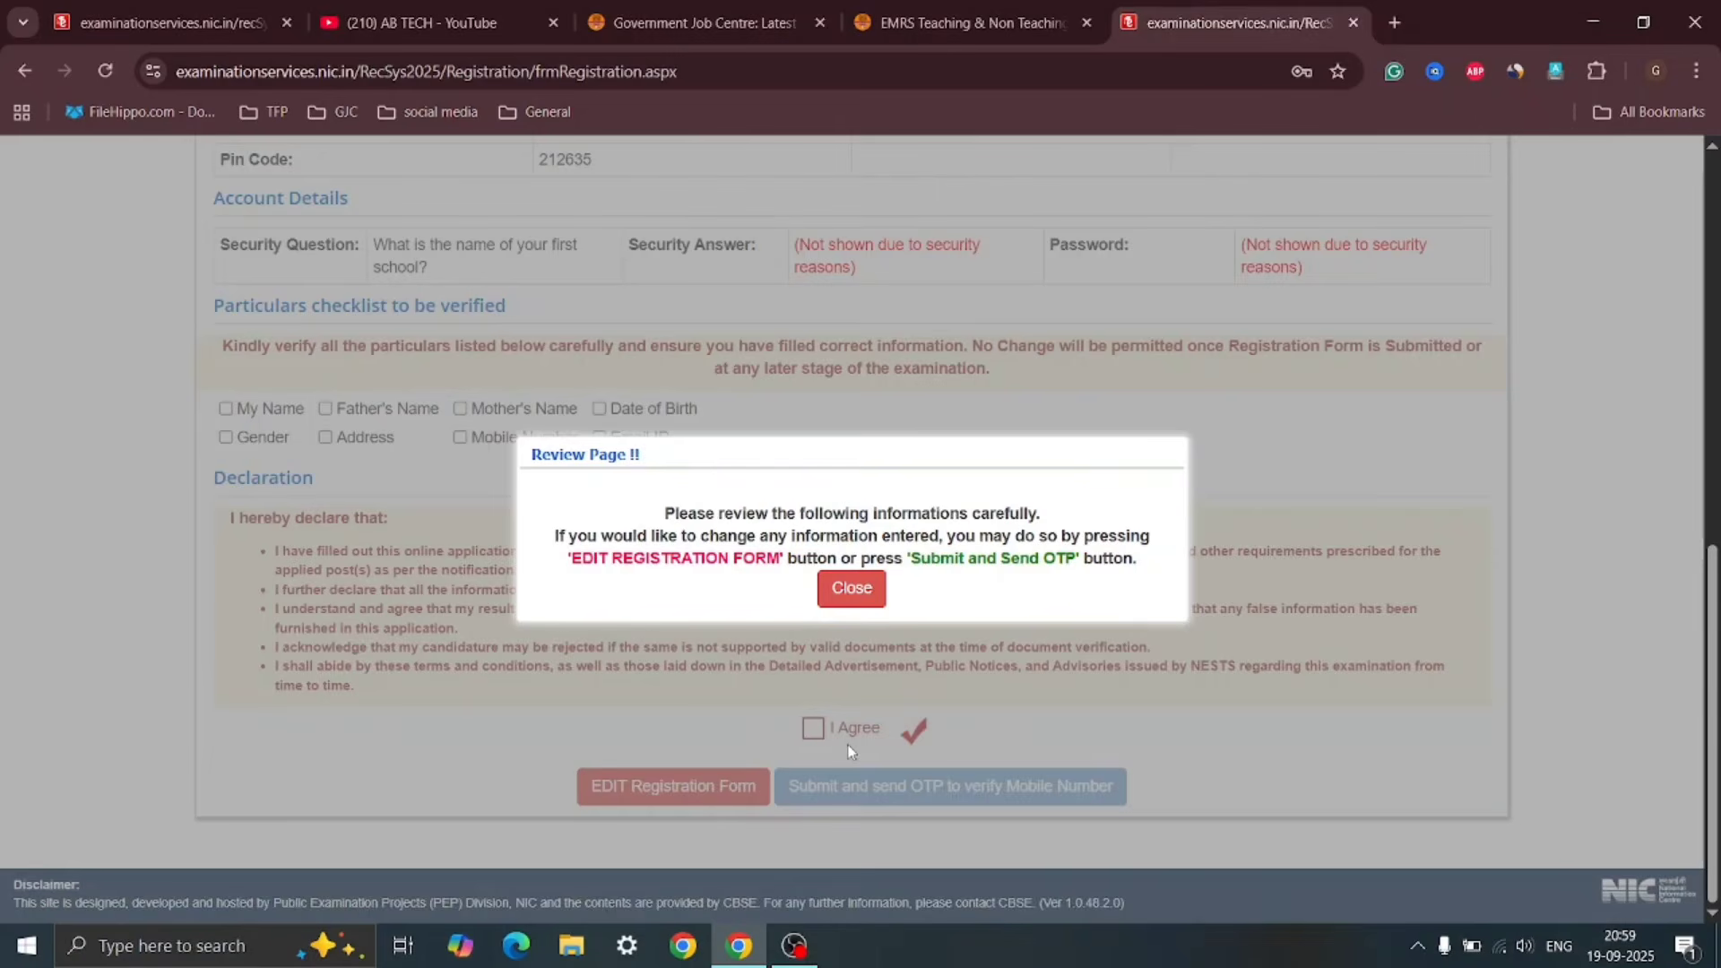
Step: Close the review notice, tick all eight particulars from My Name to Email ID, agree, and request the OTP
{"action": "left_click", "coordinate": [852, 590]}
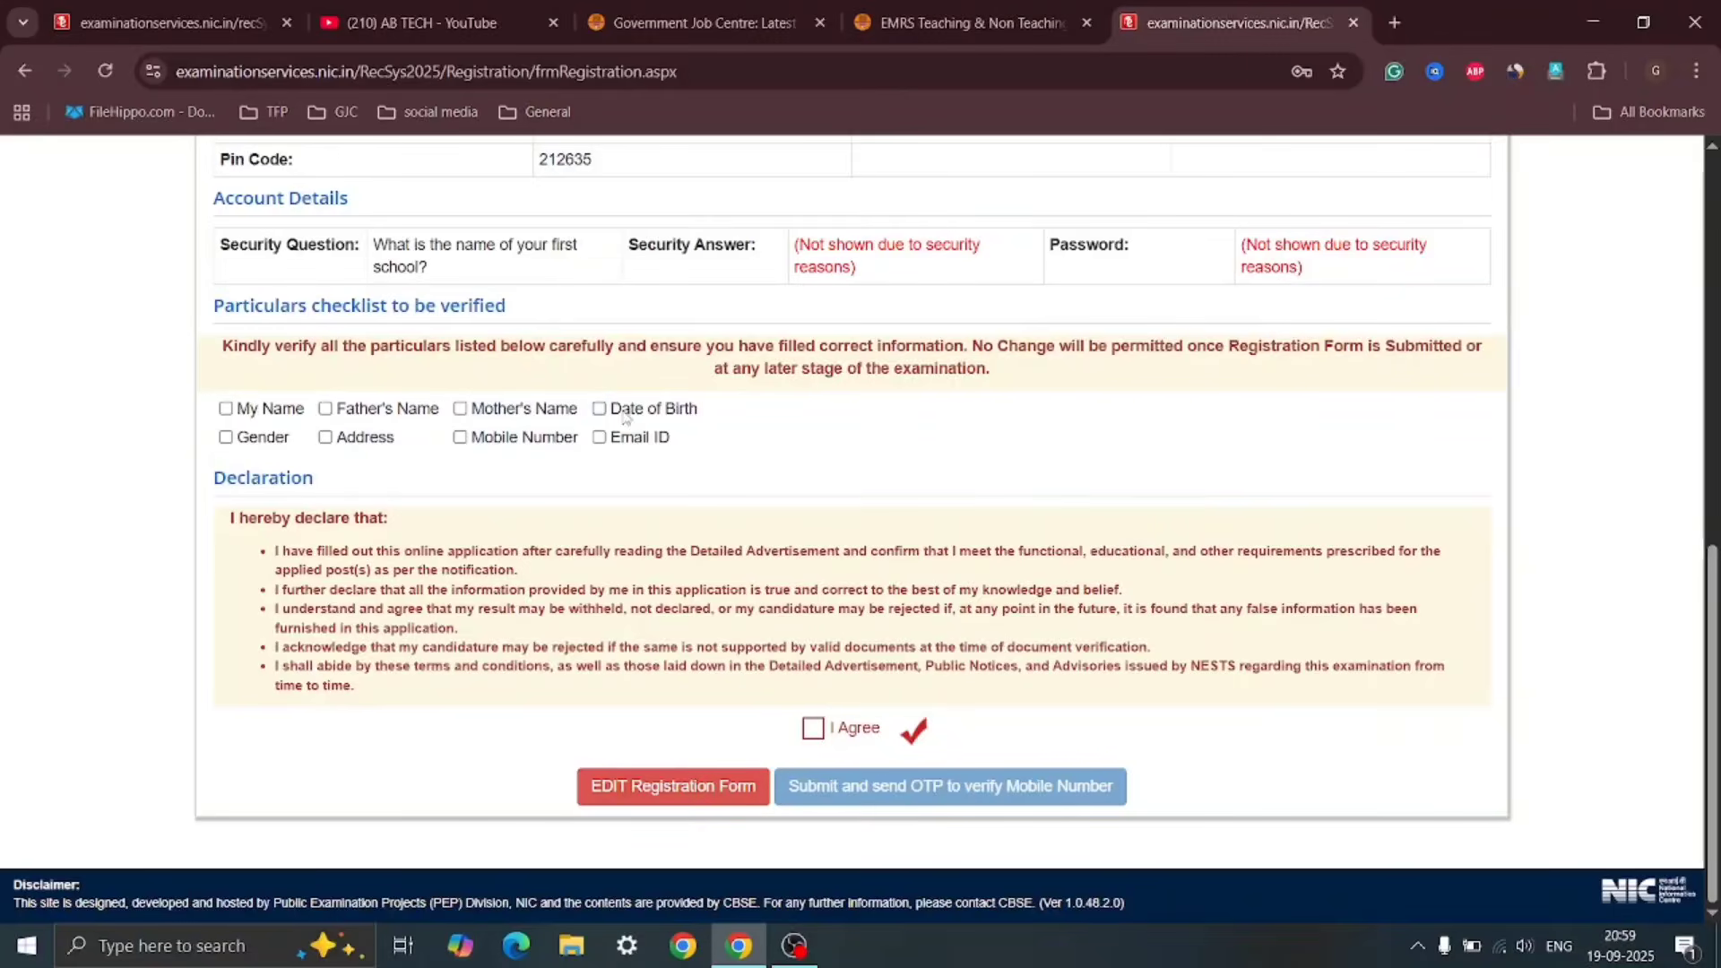
{"action": "left_click", "coordinate": [226, 410]}
{"action": "left_click", "coordinate": [326, 411]}
{"action": "left_click", "coordinate": [462, 411]}
{"action": "left_click", "coordinate": [599, 412]}
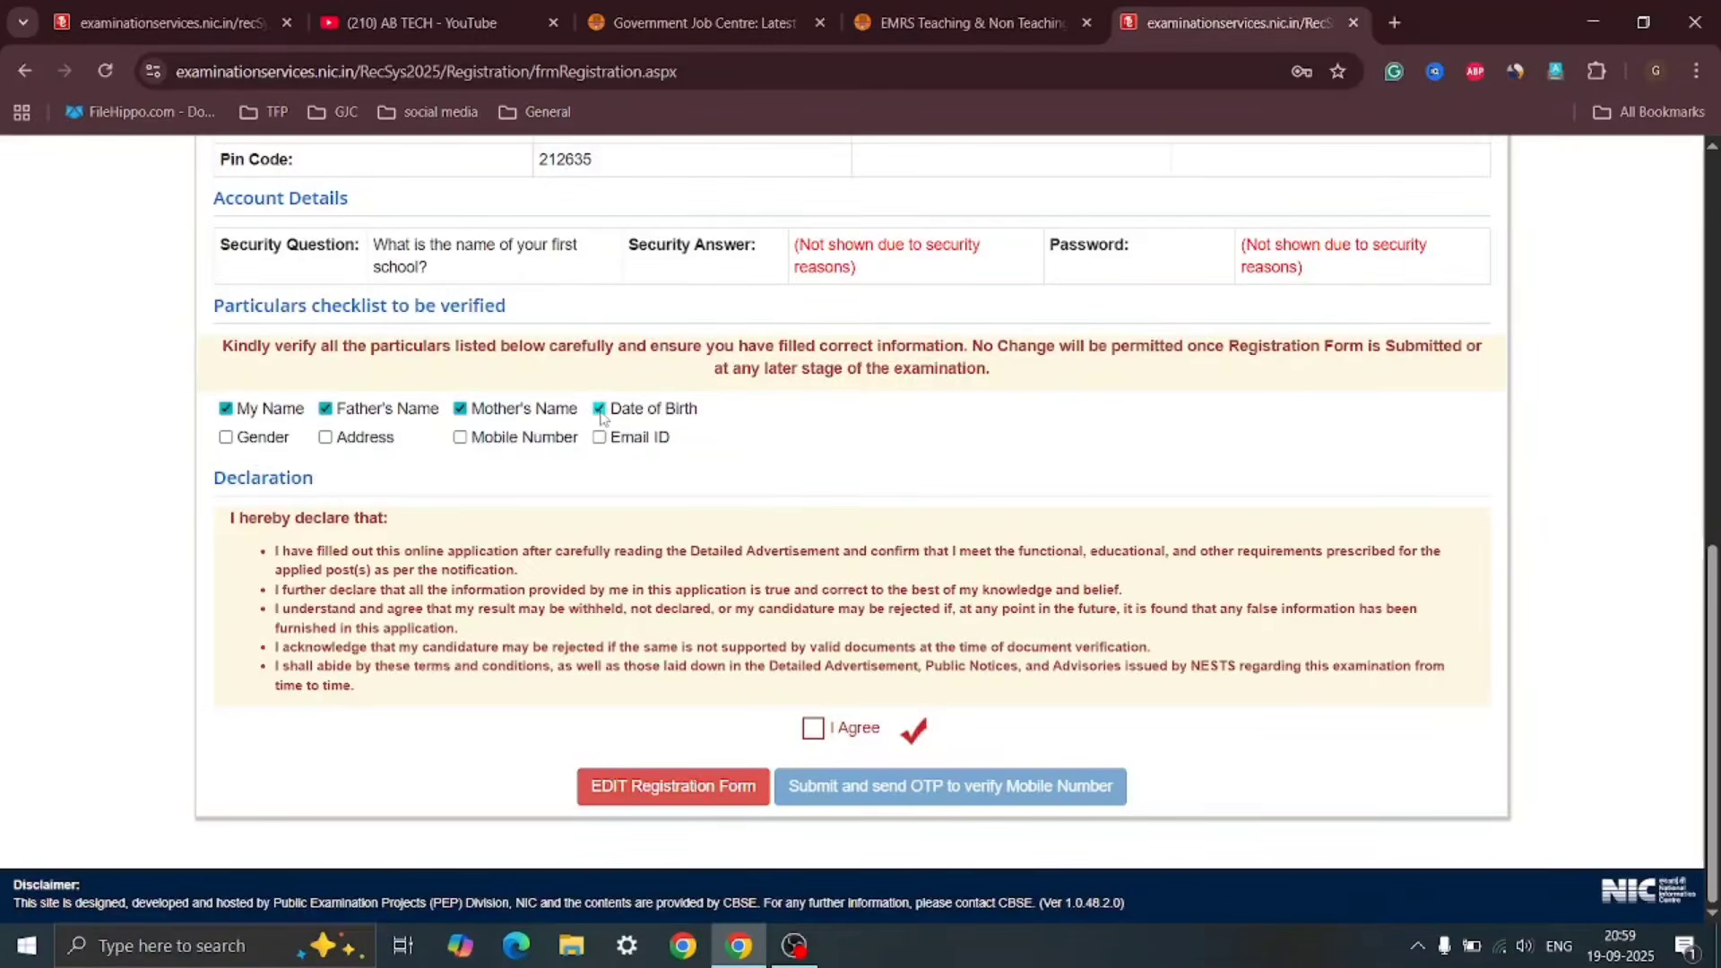
{"action": "left_click", "coordinate": [225, 439]}
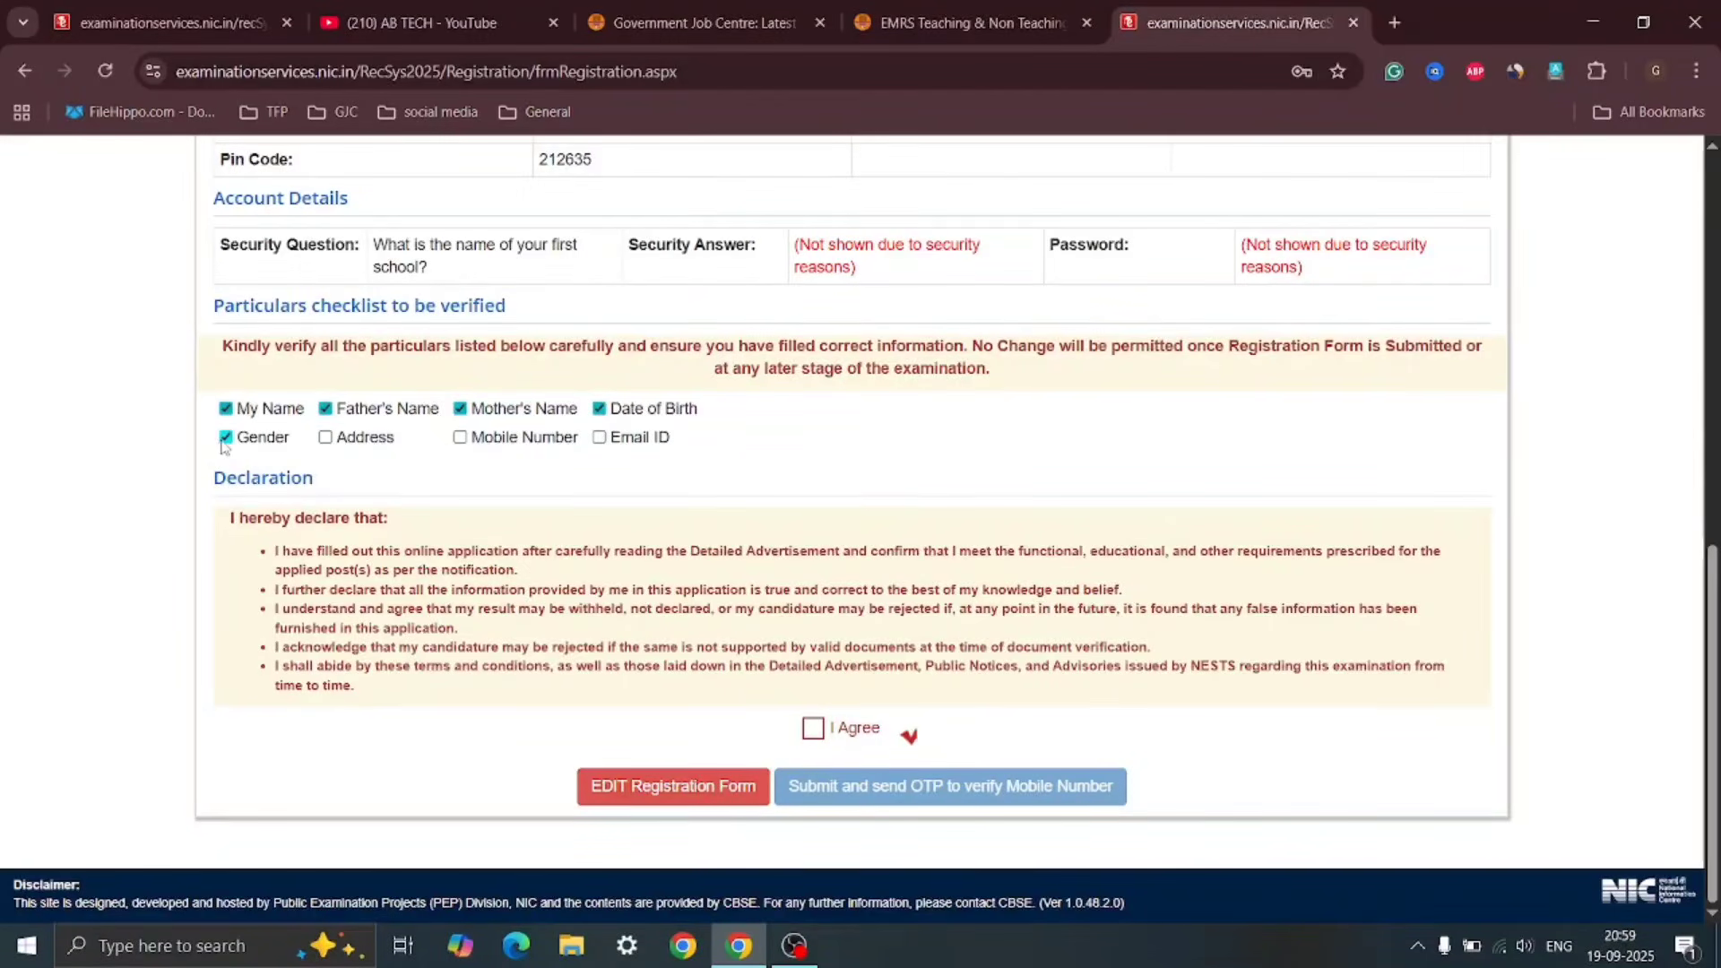
{"action": "left_click", "coordinate": [325, 437]}
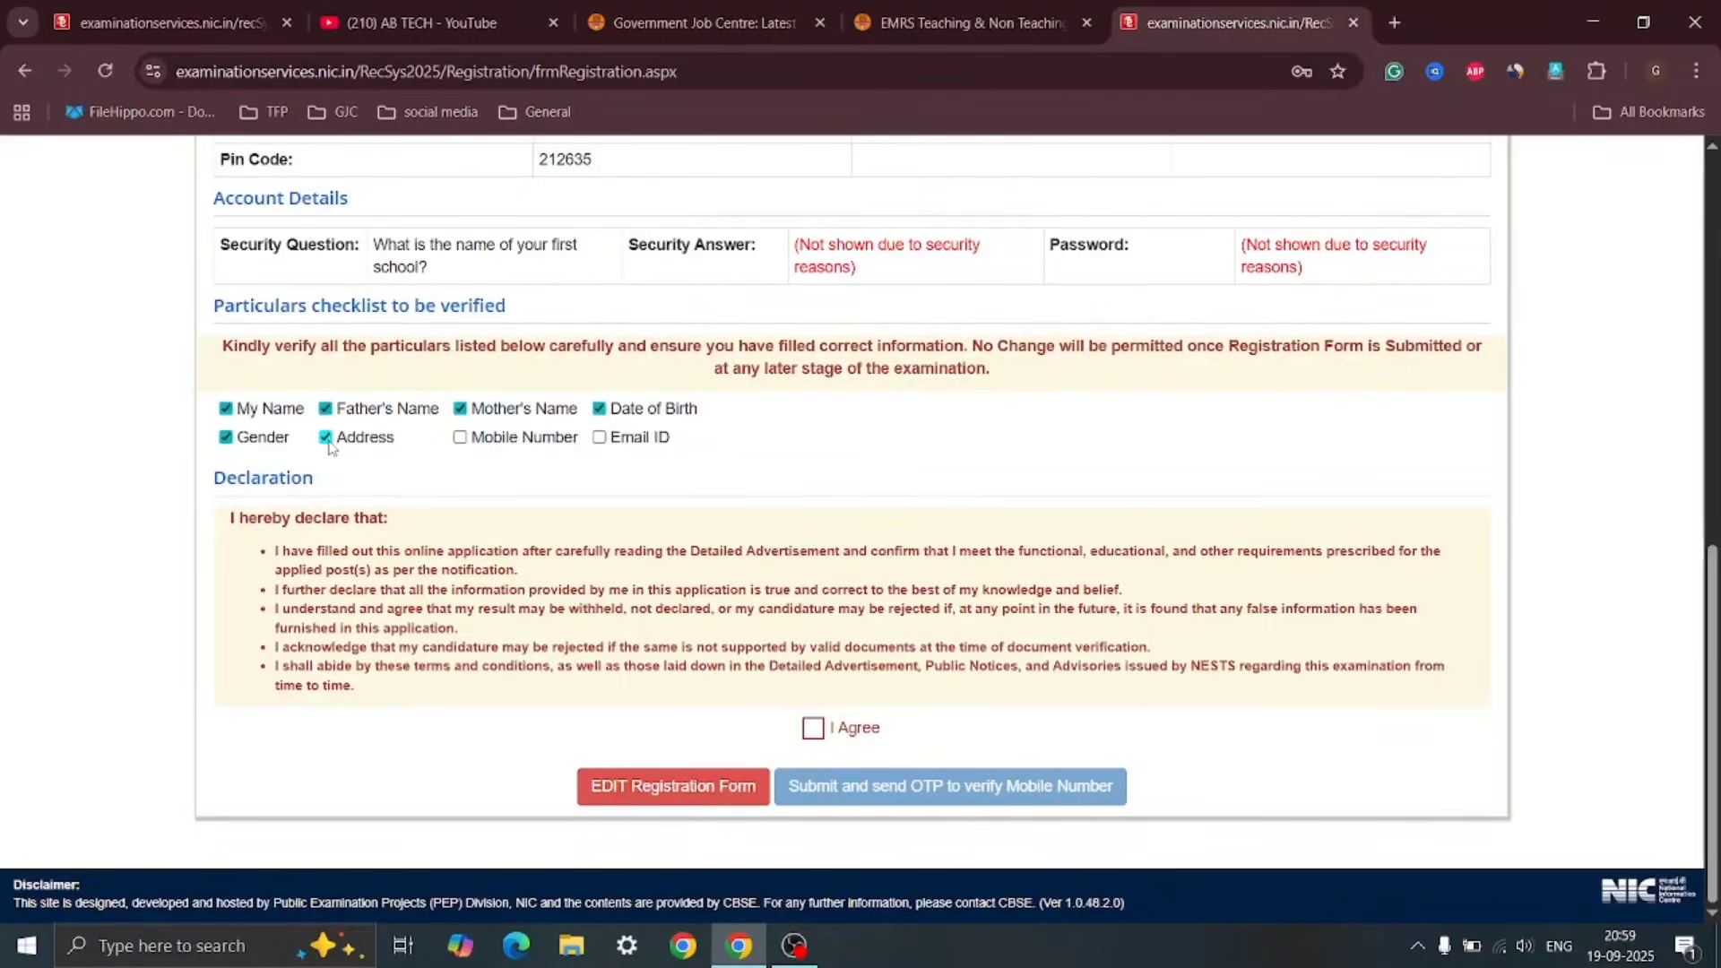
{"action": "left_click", "coordinate": [460, 439]}
{"action": "left_click", "coordinate": [598, 438]}
{"action": "left_click", "coordinate": [812, 733]}
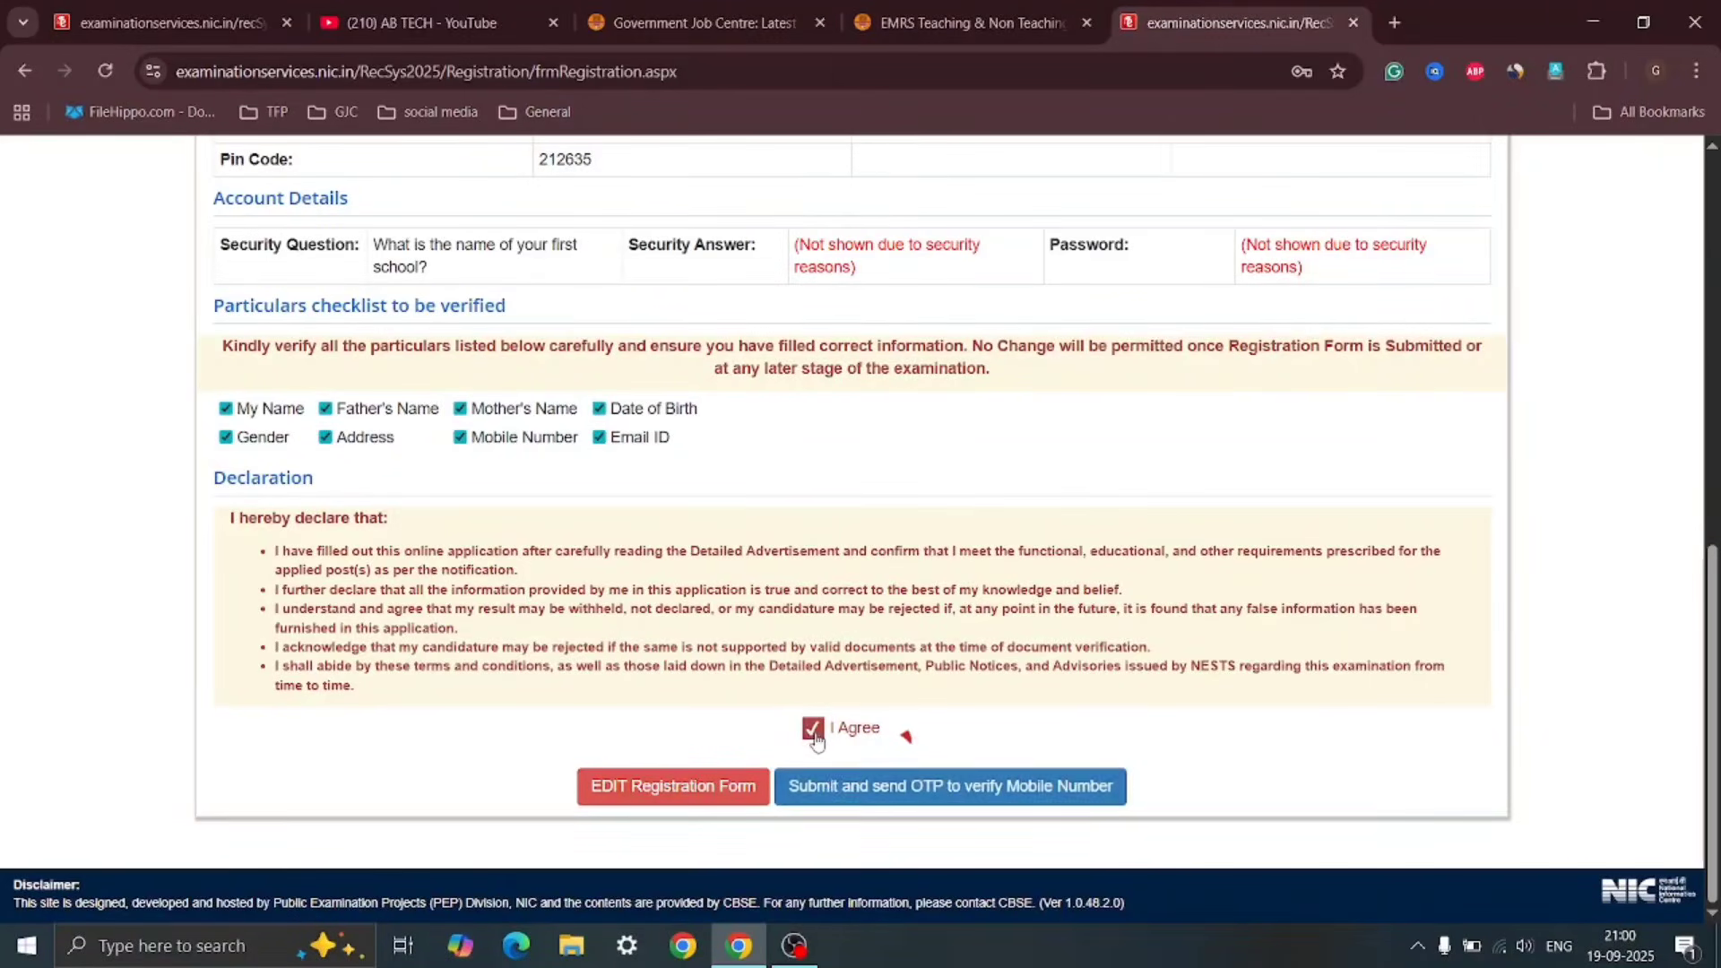
{"action": "left_click", "coordinate": [844, 800]}
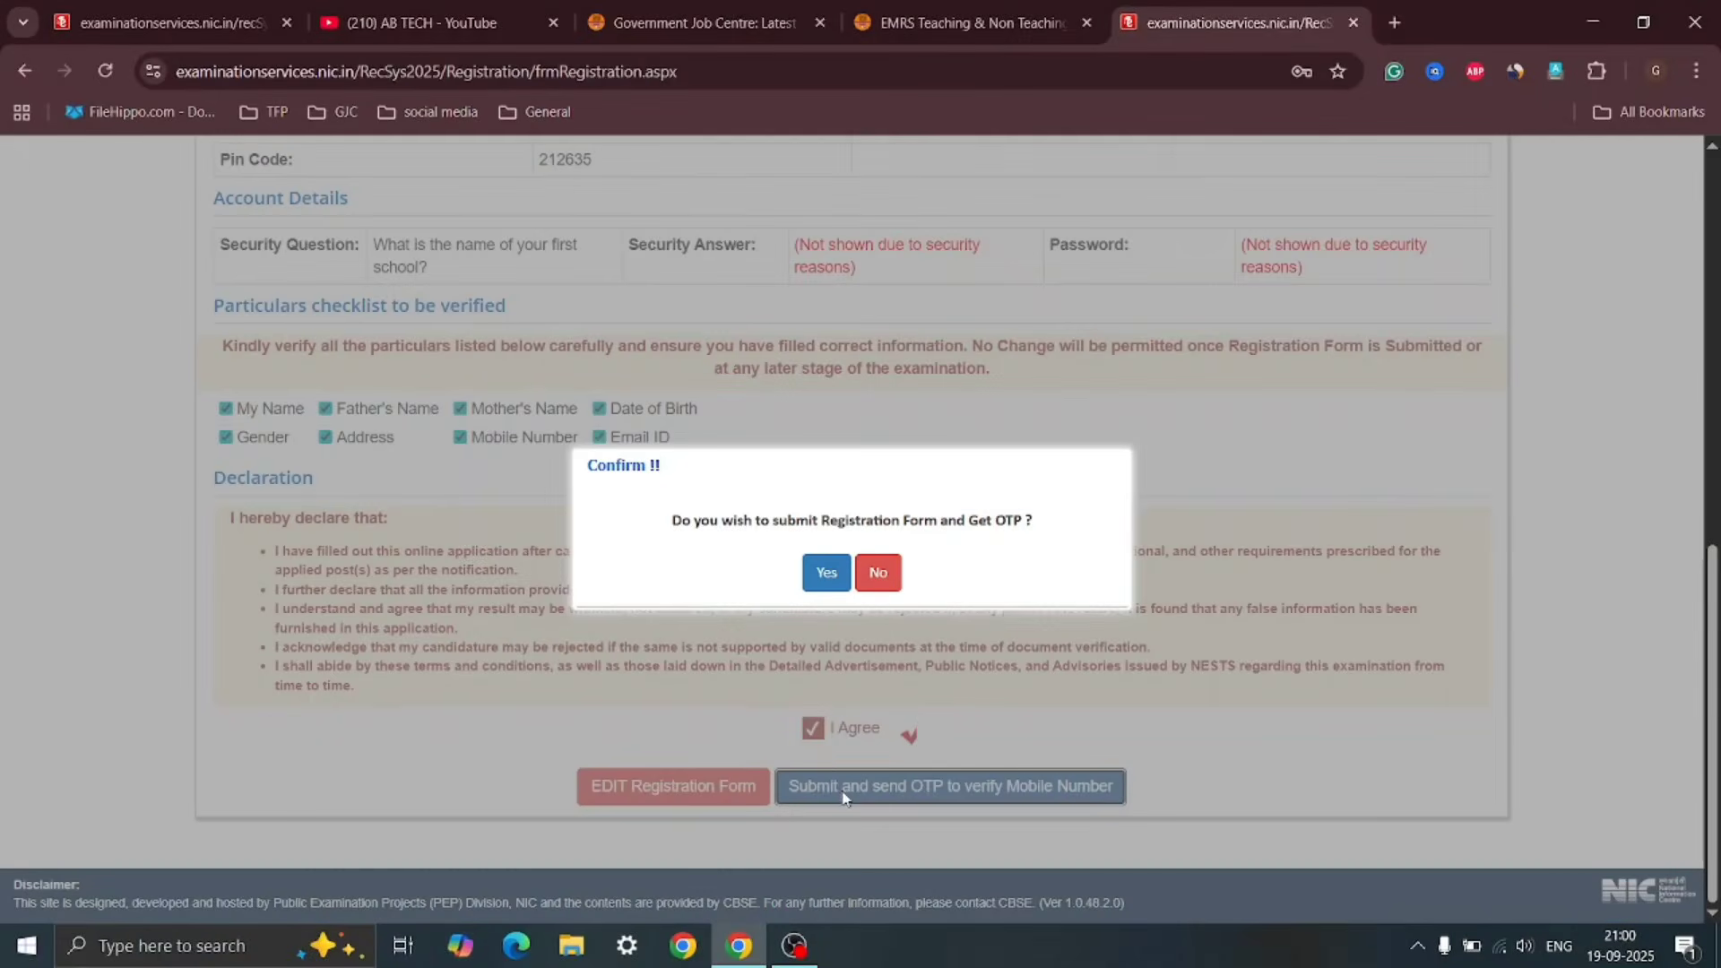
Step: Confirm the submission with Yes and start entering the OTP in its first box
{"action": "left_click", "coordinate": [826, 578]}
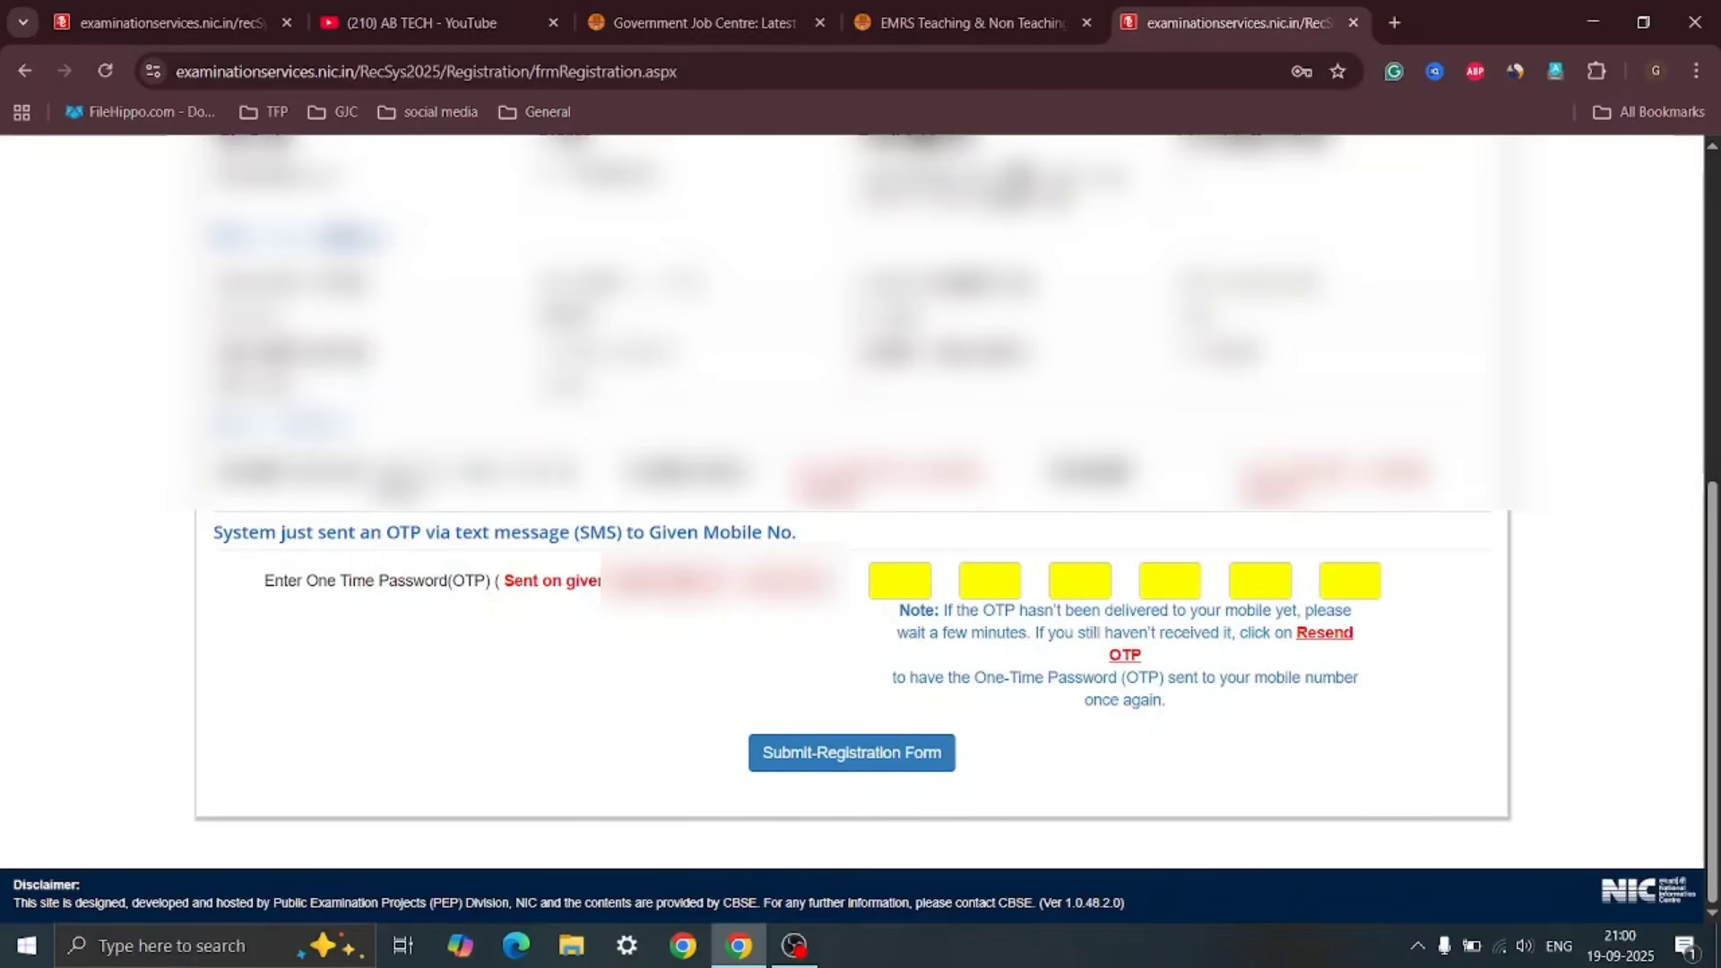
{"action": "left_click", "coordinate": [904, 583]}
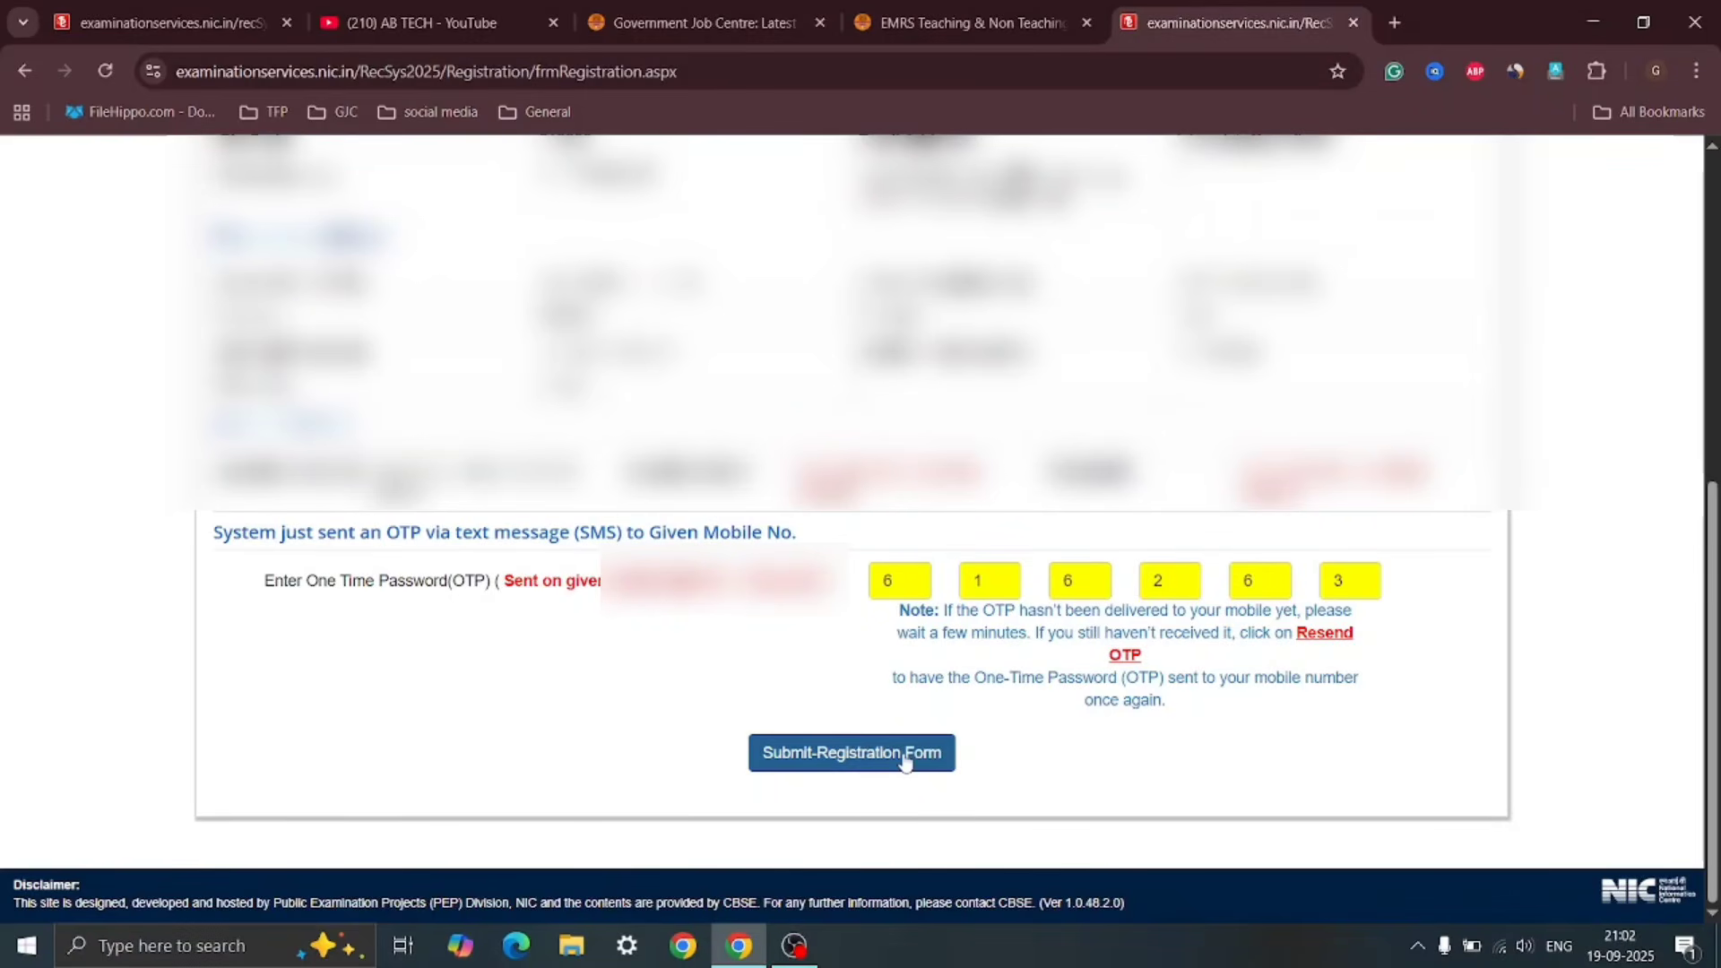
Step: Submit the registration form with the OTP, decline Chrome's password save, and proceed to Complete Profile
{"action": "left_click", "coordinate": [905, 758]}
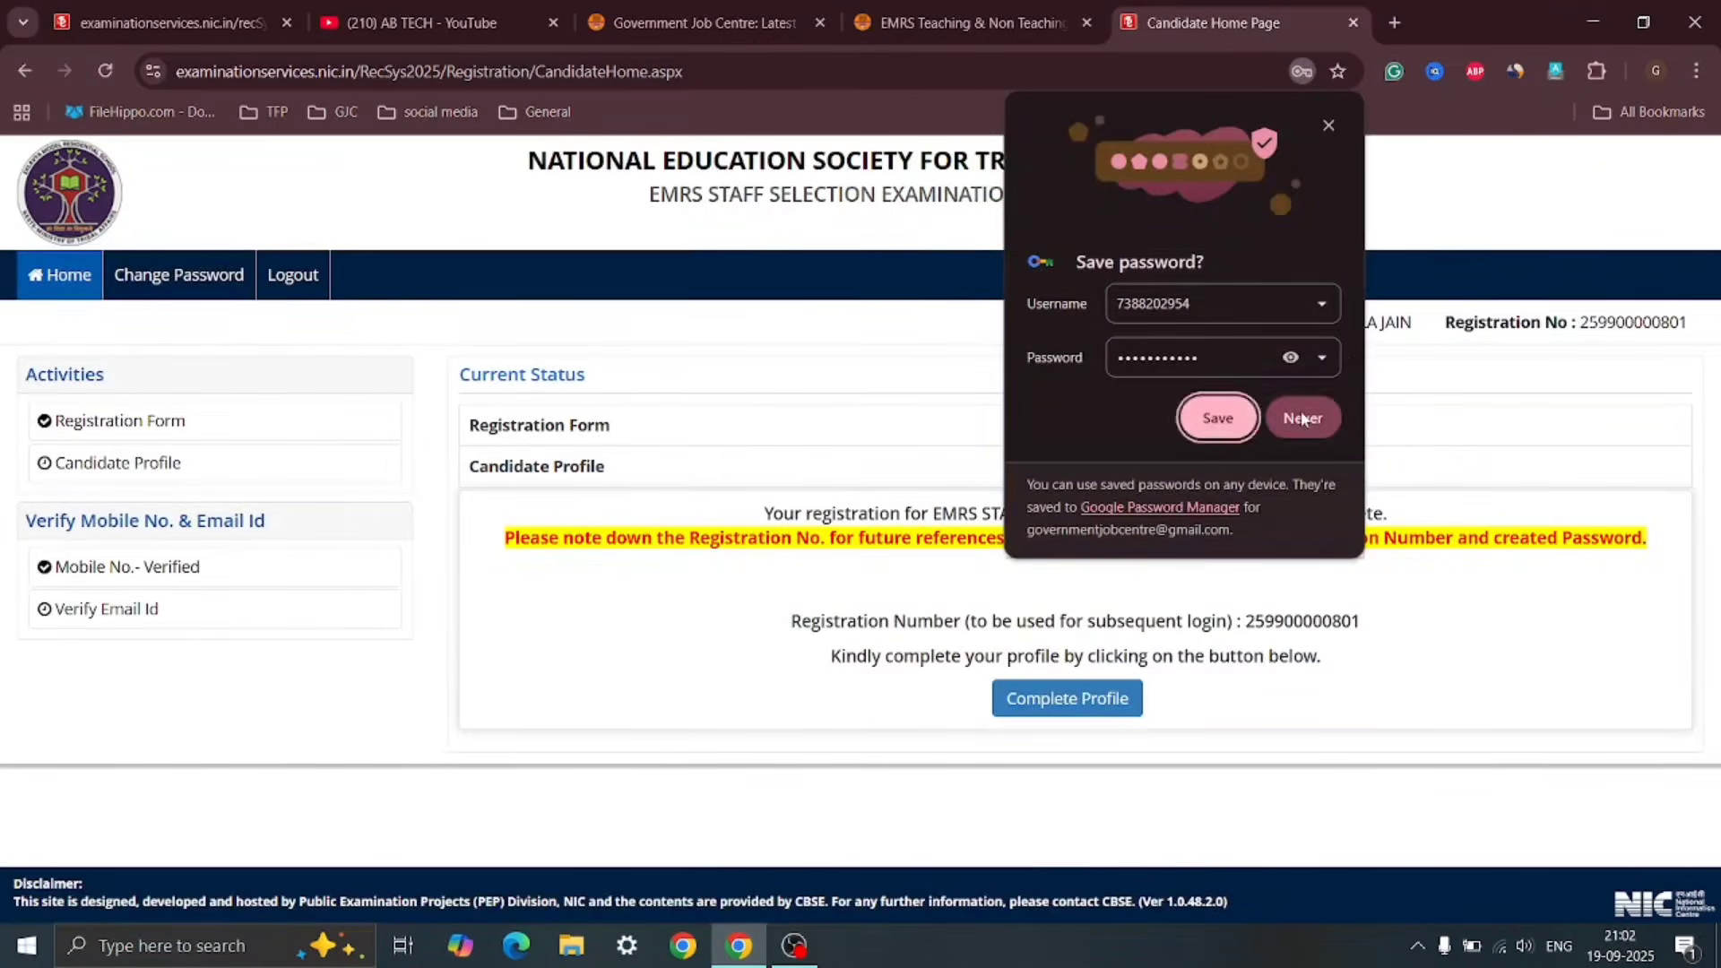
{"action": "left_click", "coordinate": [1311, 404]}
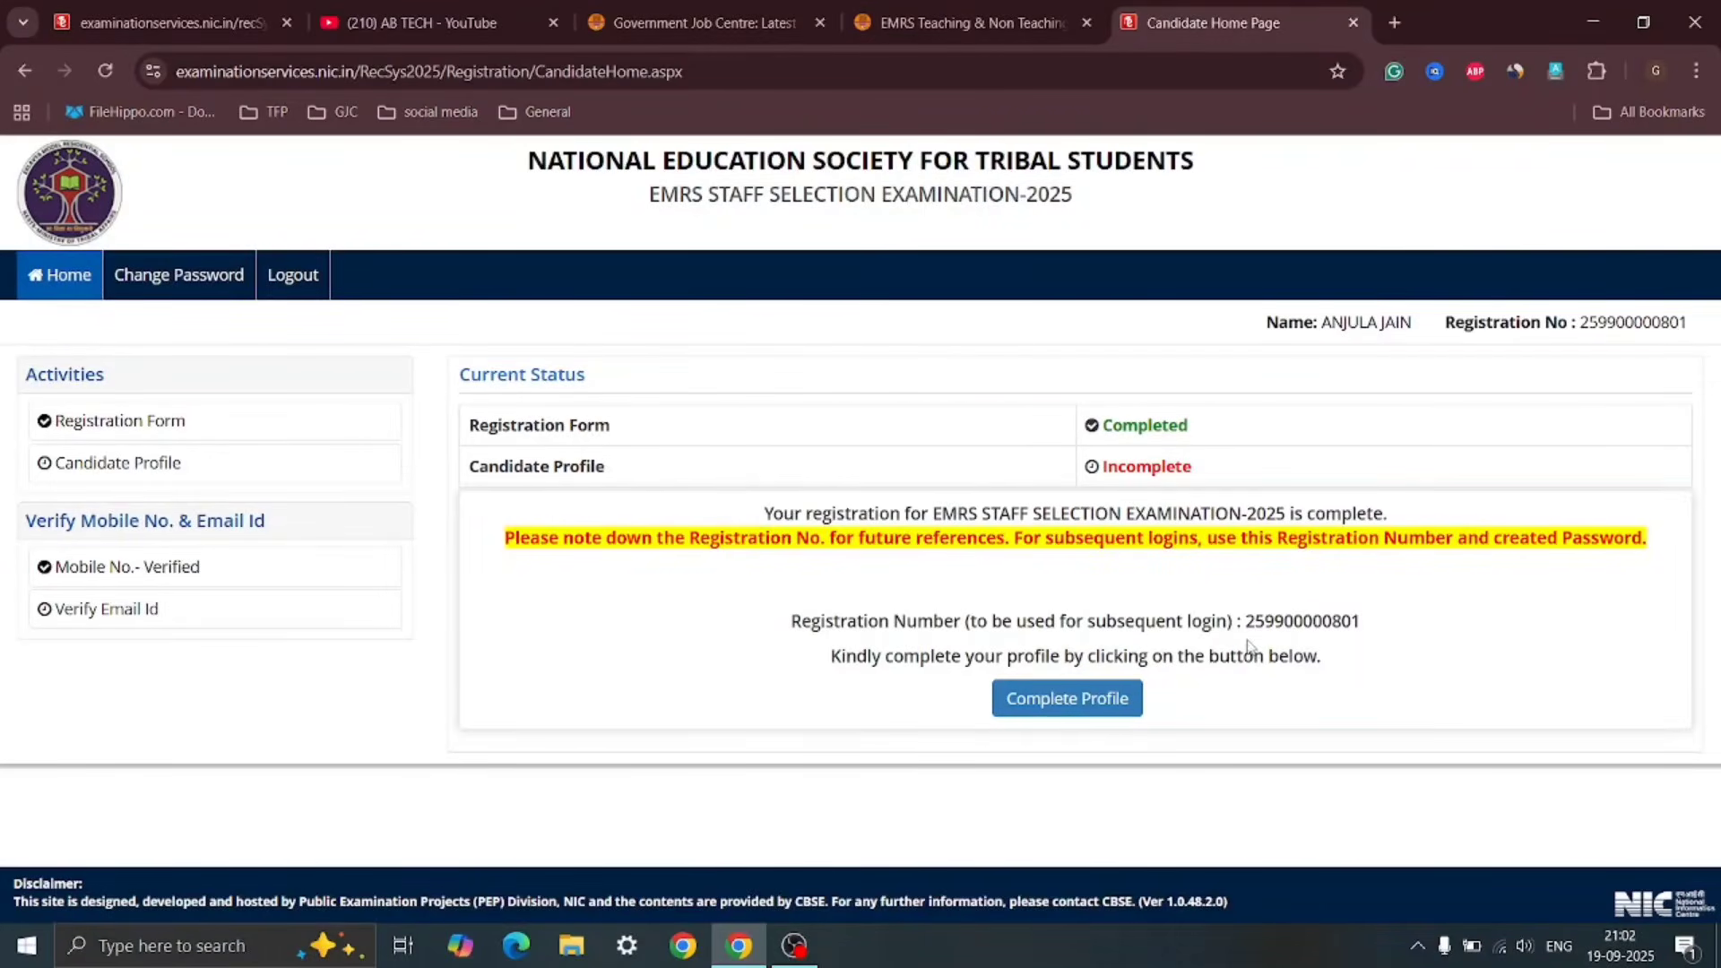
{"action": "left_click_drag", "start_coordinate": [1246, 620], "coordinate": [1359, 621]}
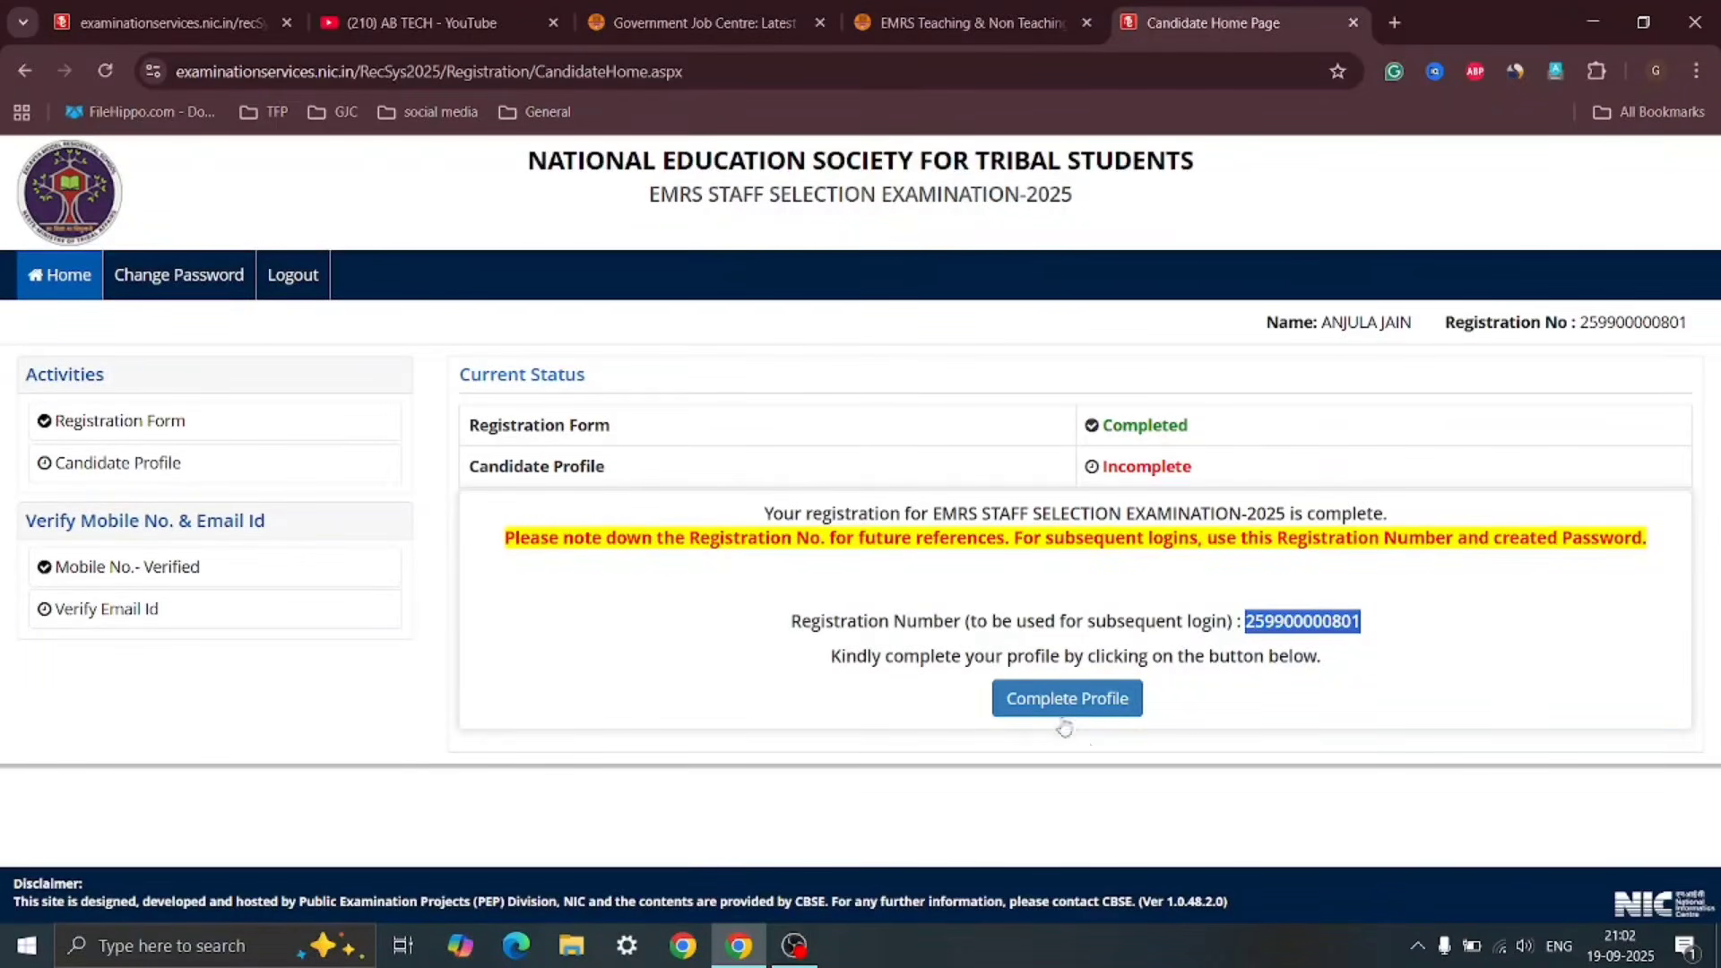
{"action": "left_click", "coordinate": [1038, 708]}
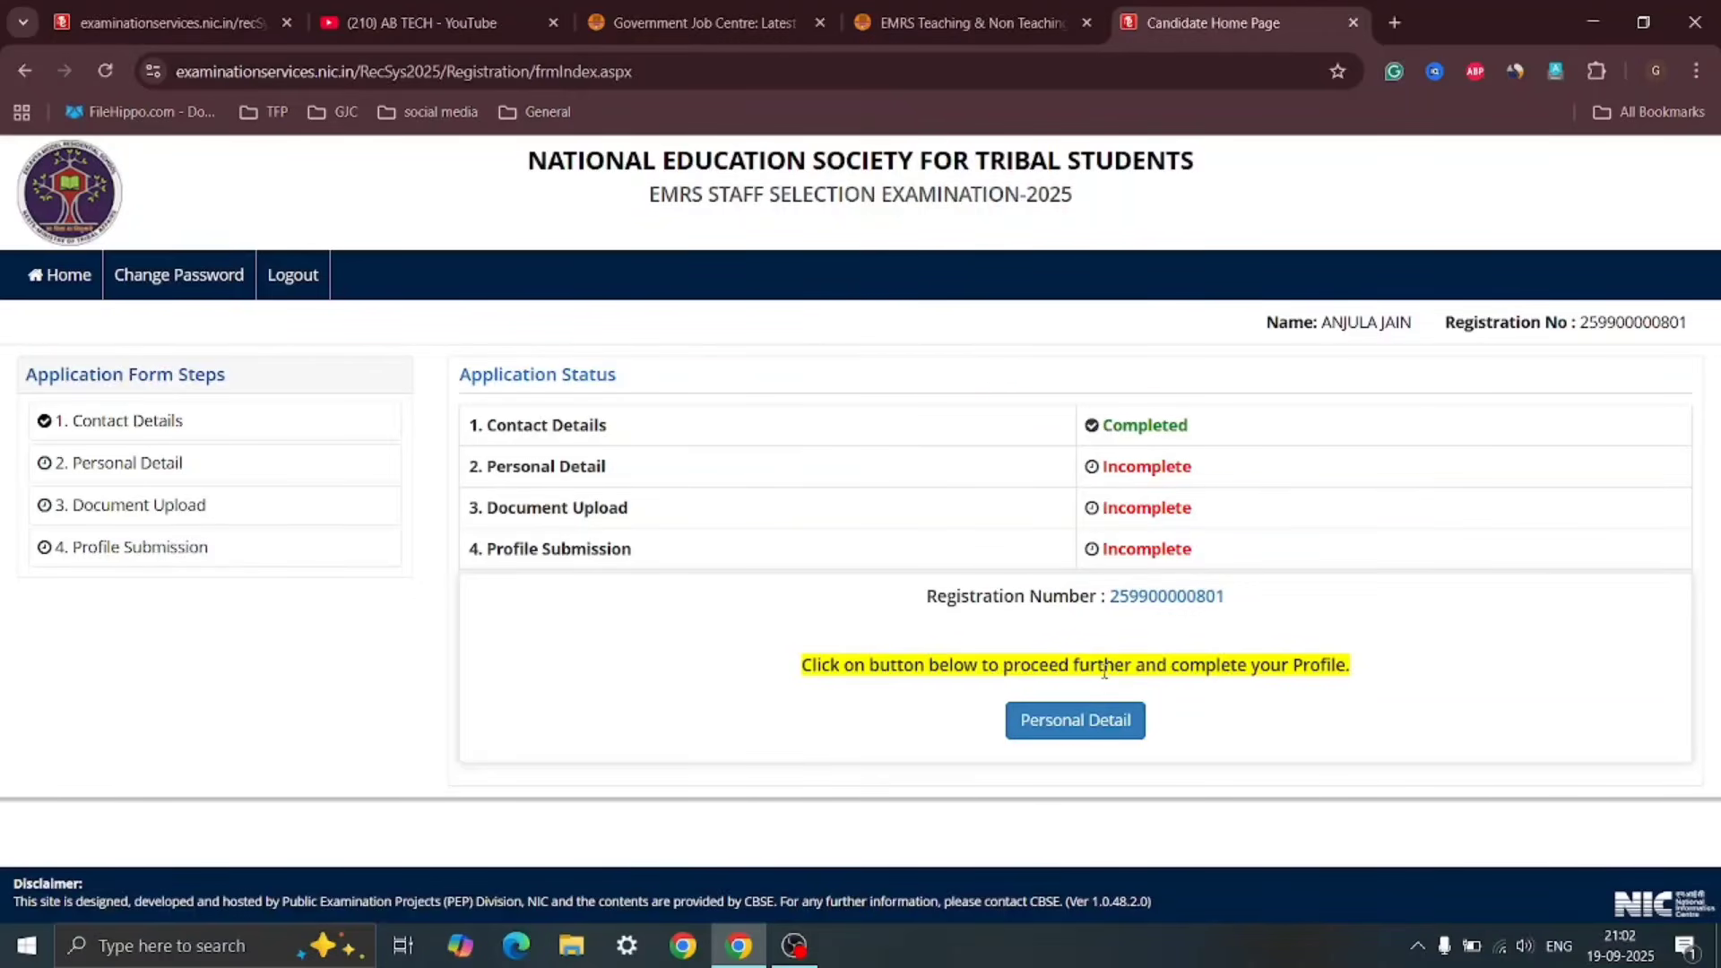
Step: Open Personal Detail, choose a nationality, and answer No to the Jammu & Kashmir domicile question
{"action": "left_click", "coordinate": [1060, 729]}
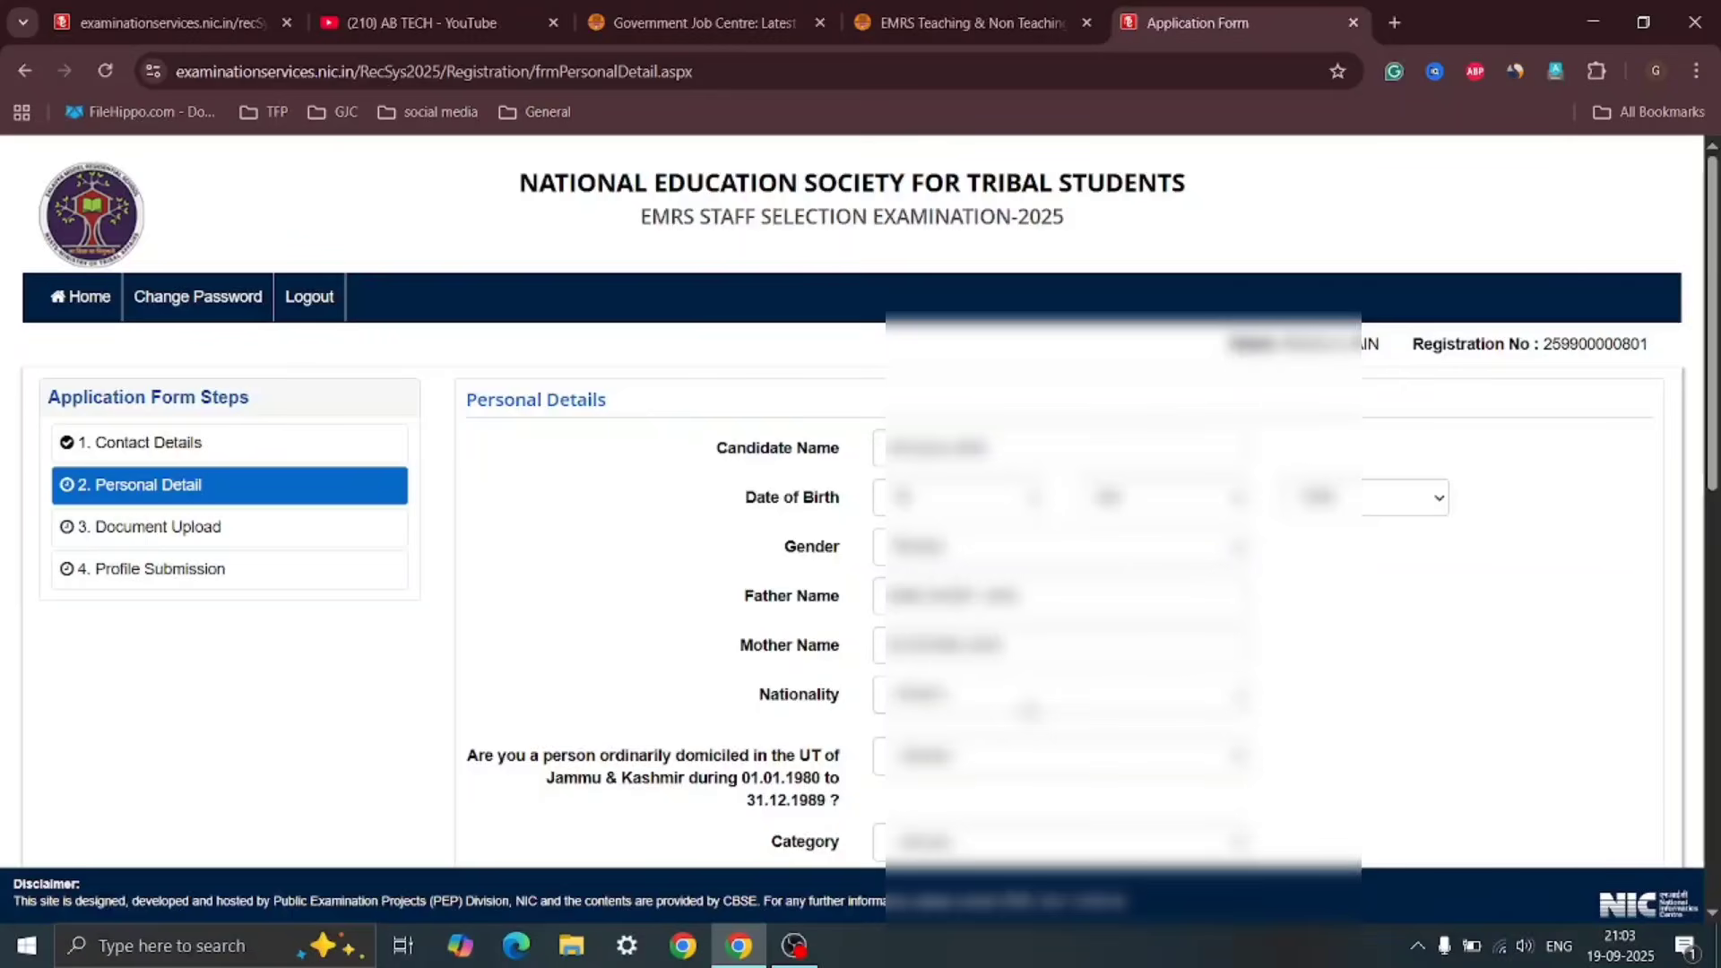
{"action": "left_click", "coordinate": [1029, 710]}
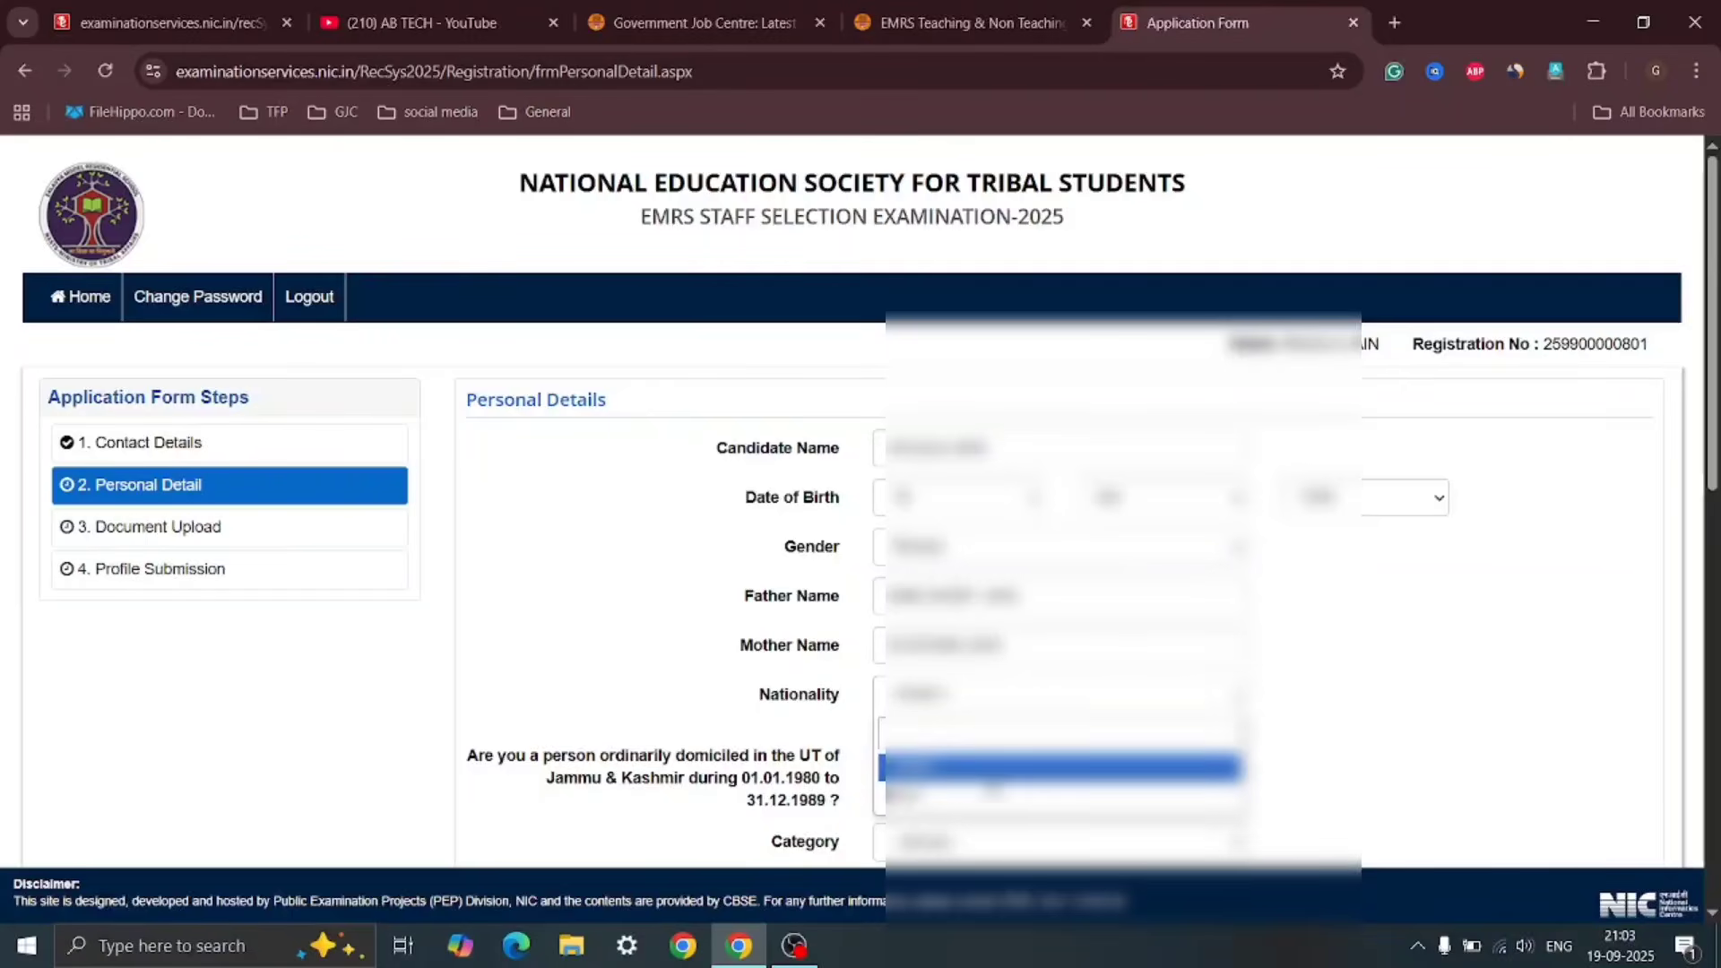
{"action": "left_click", "coordinate": [948, 812]}
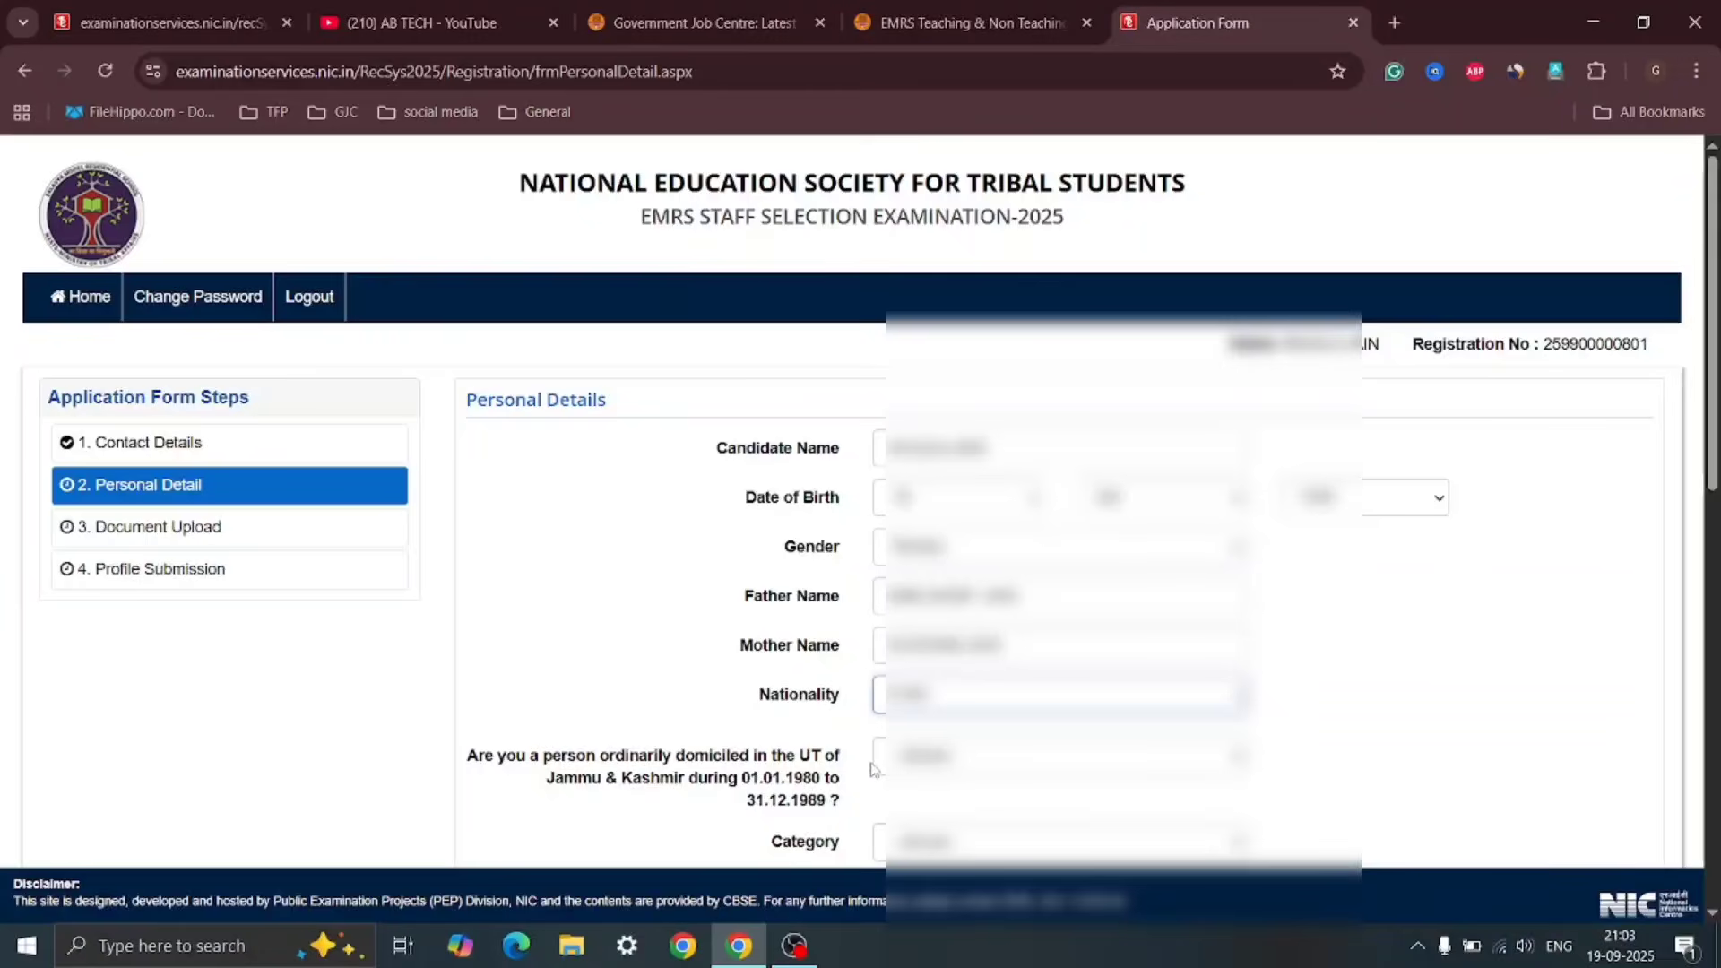
{"action": "left_click", "coordinate": [1057, 756]}
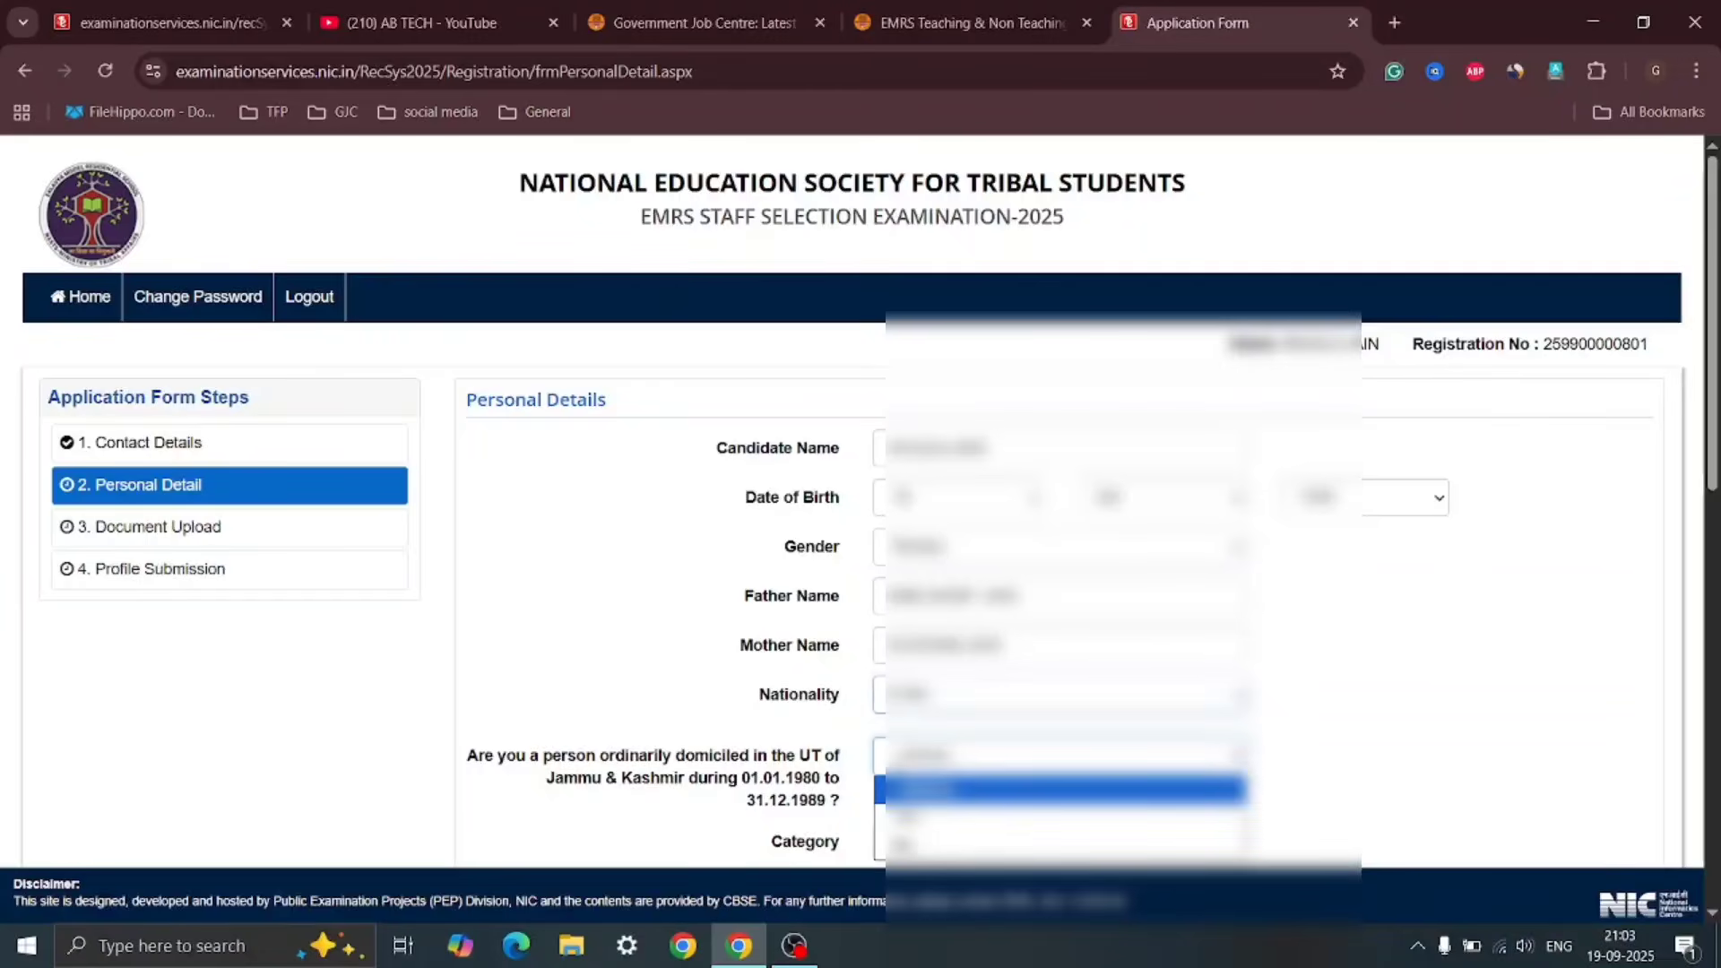
{"action": "left_click", "coordinate": [941, 845]}
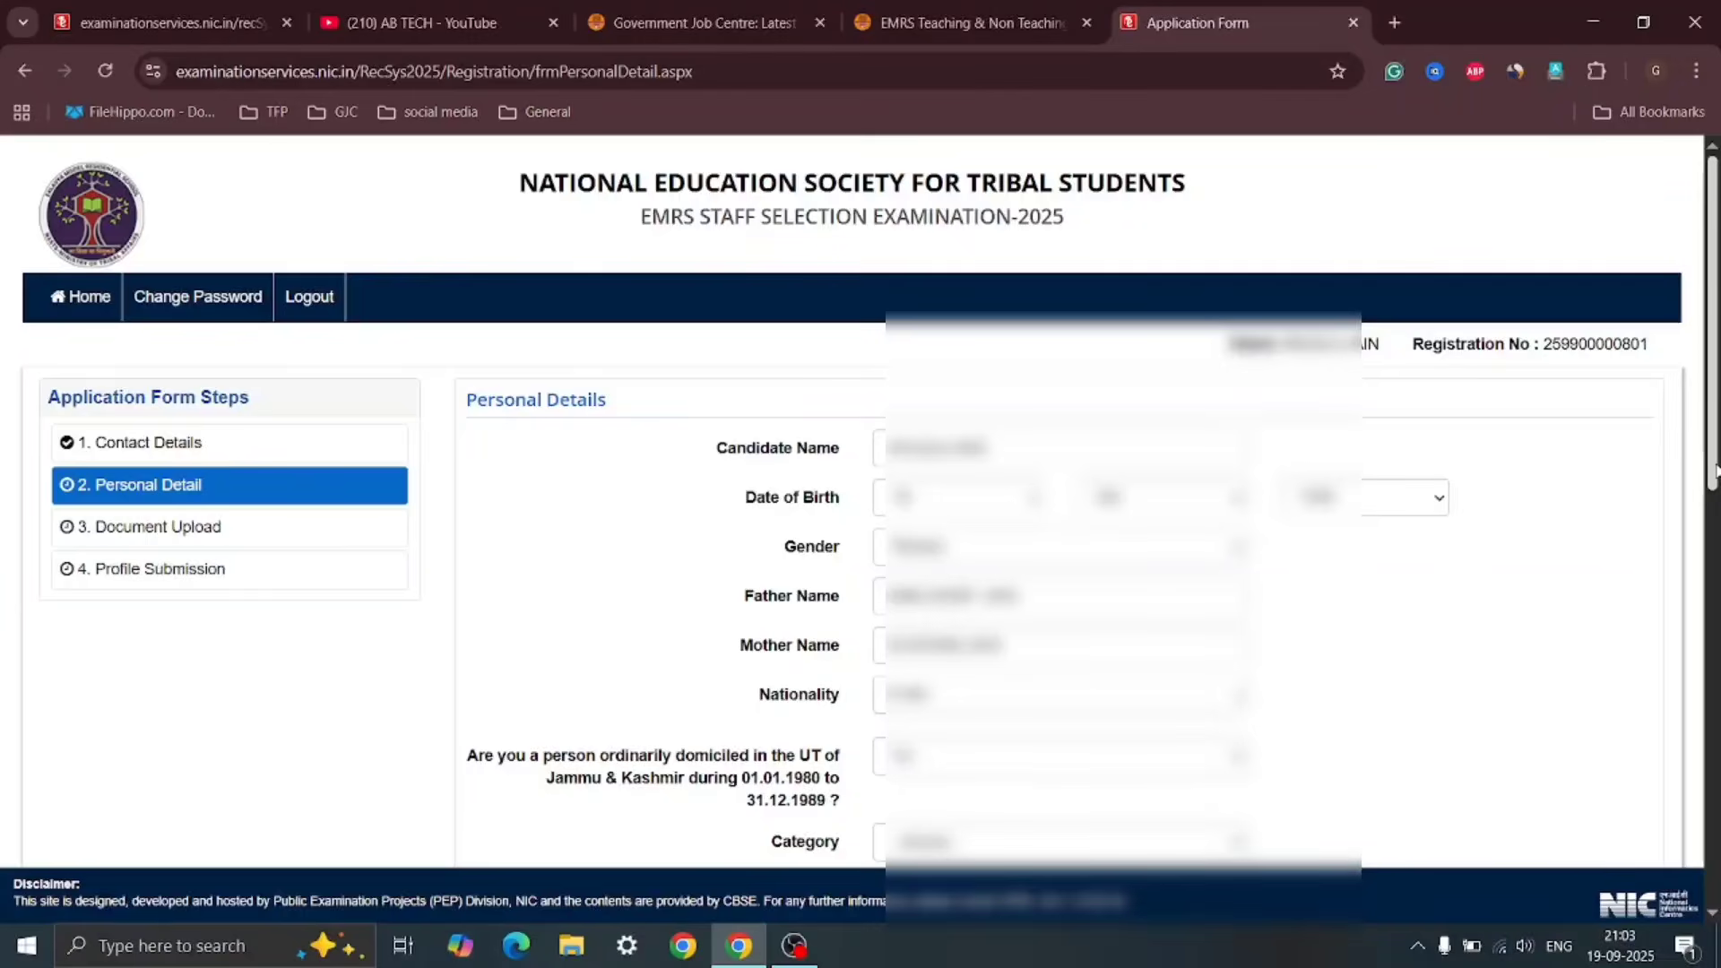
{"action": "left_click_drag", "start_coordinate": [1713, 468], "coordinate": [1713, 718]}
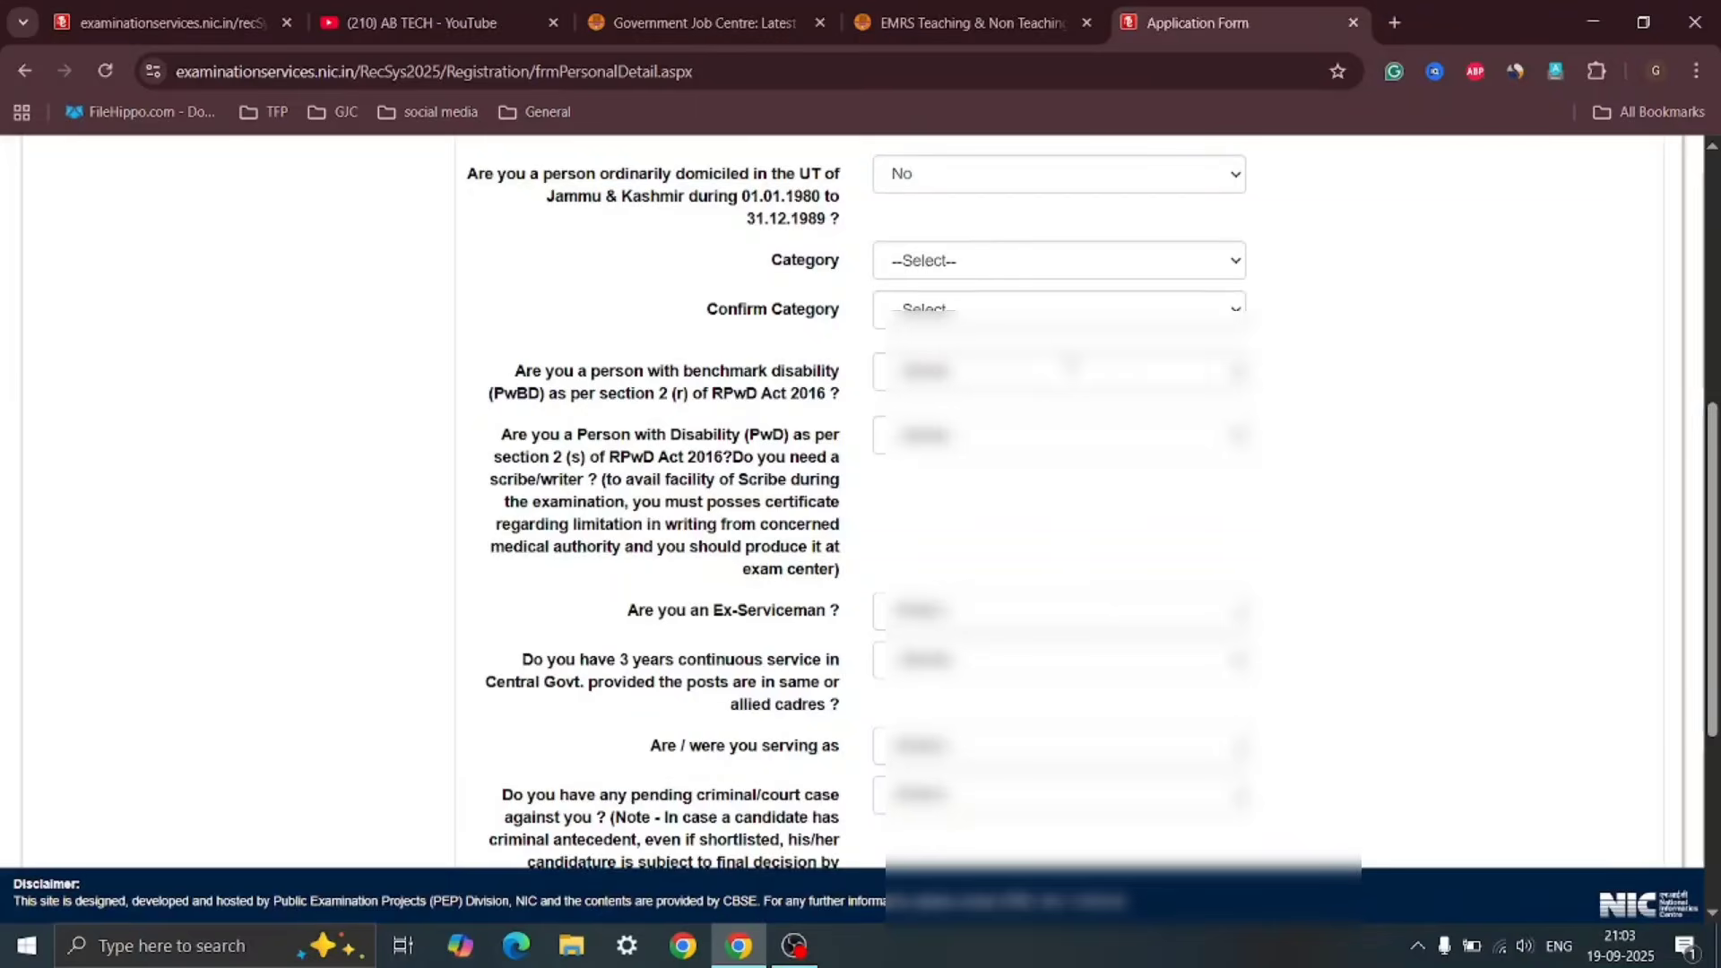
Step: Set Category and Confirm Category to SC and answer No to the benchmark disability question
{"action": "left_click", "coordinate": [952, 269]}
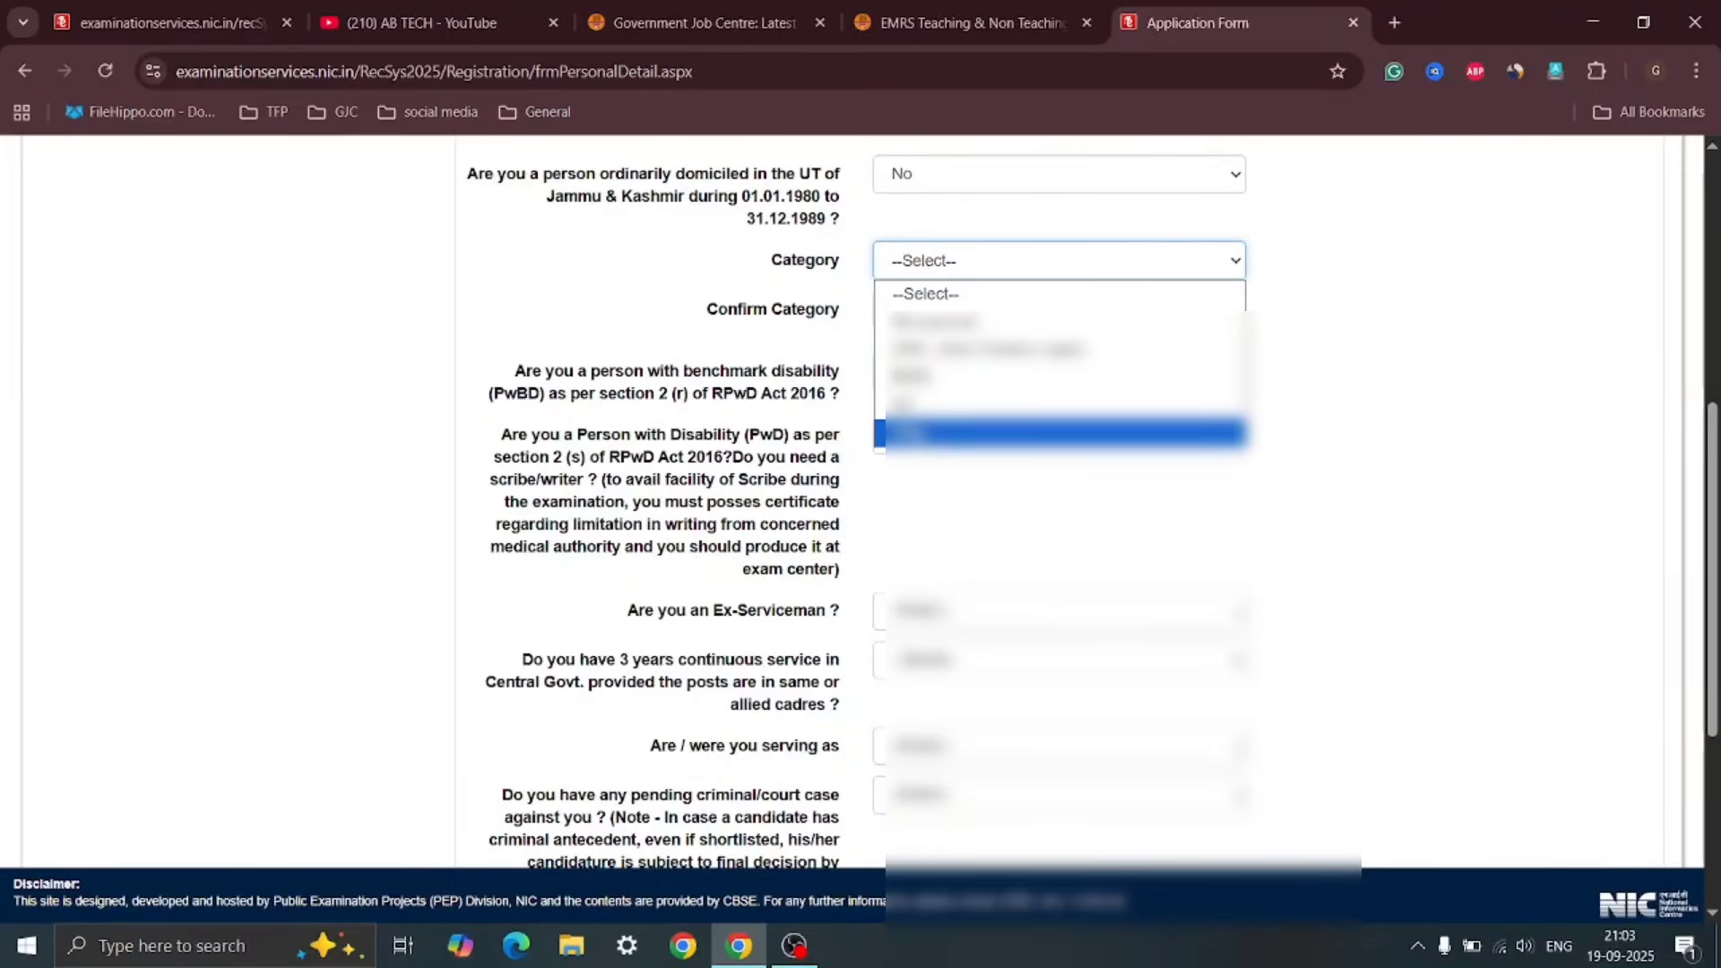
{"action": "left_click", "coordinate": [905, 403]}
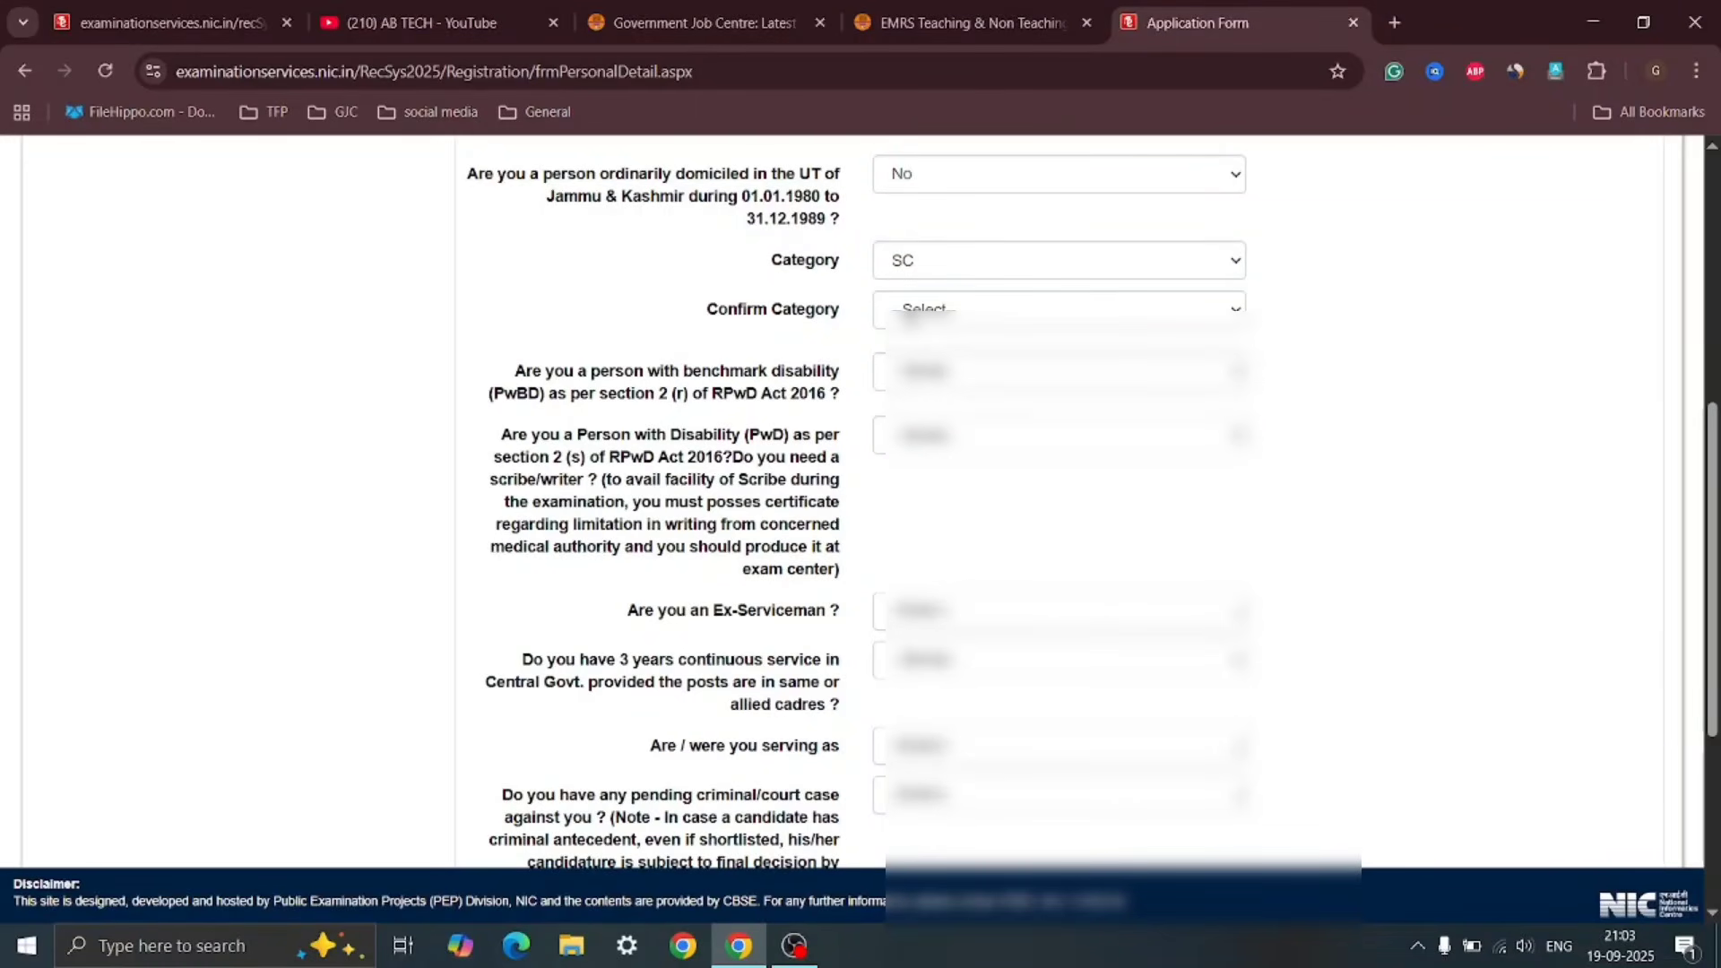
{"action": "left_click", "coordinate": [907, 316]}
{"action": "left_click", "coordinate": [908, 483]}
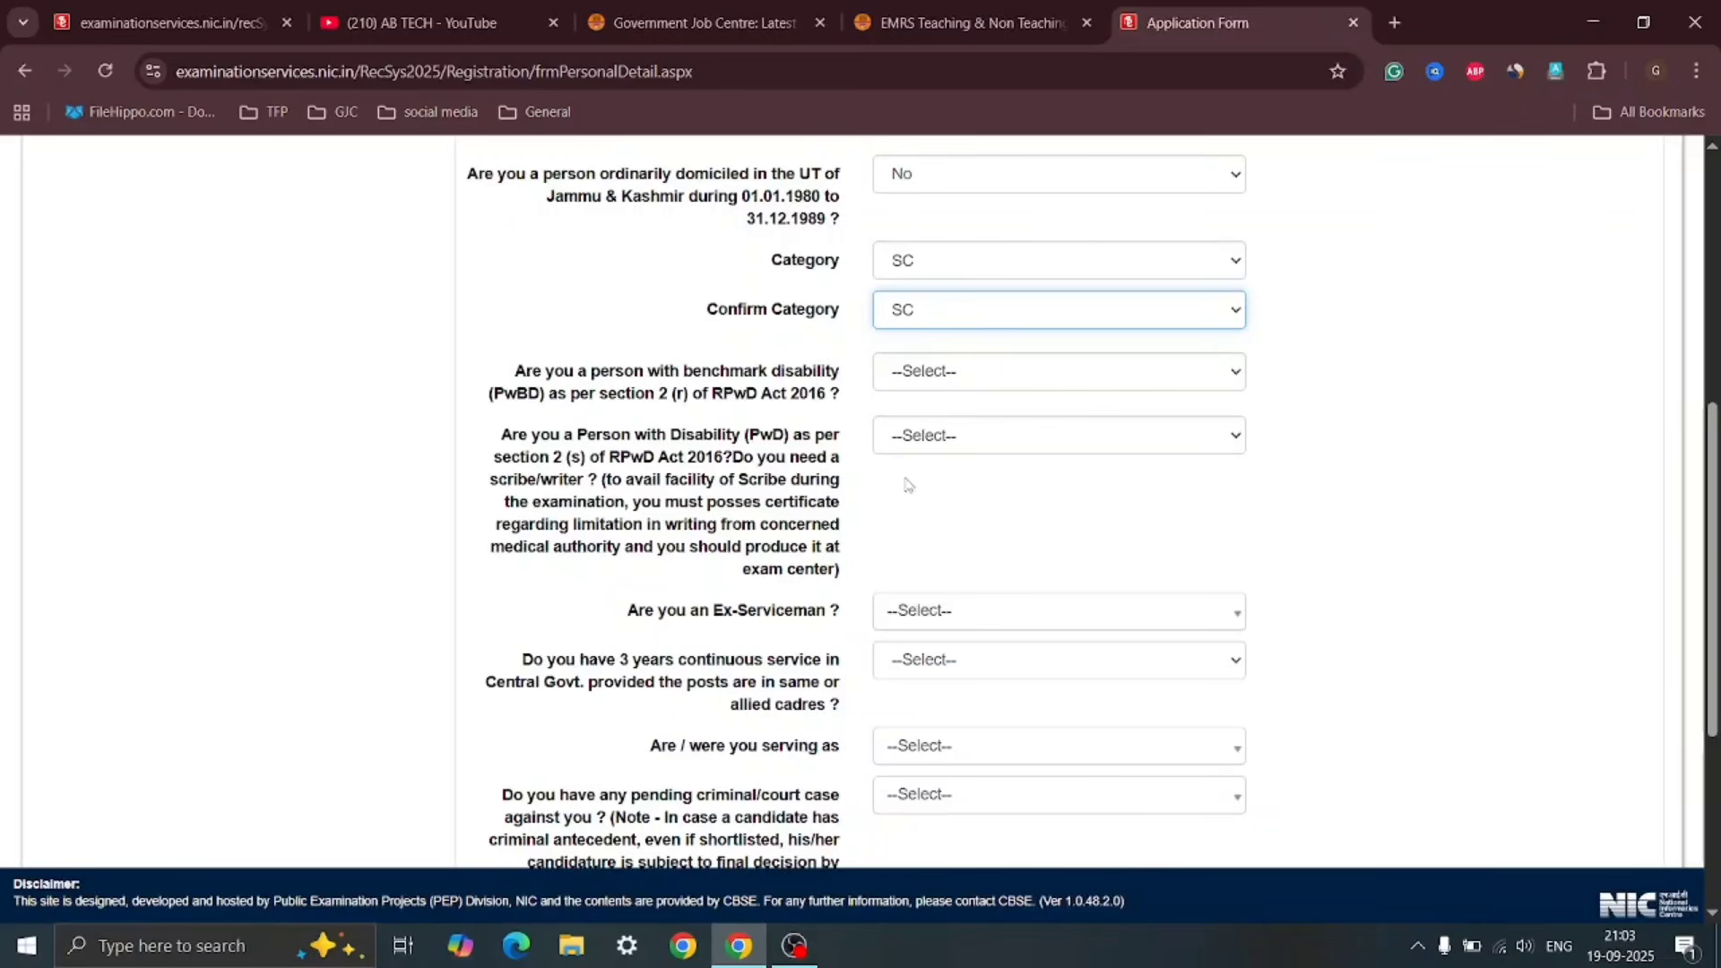
{"action": "left_click", "coordinate": [910, 395]}
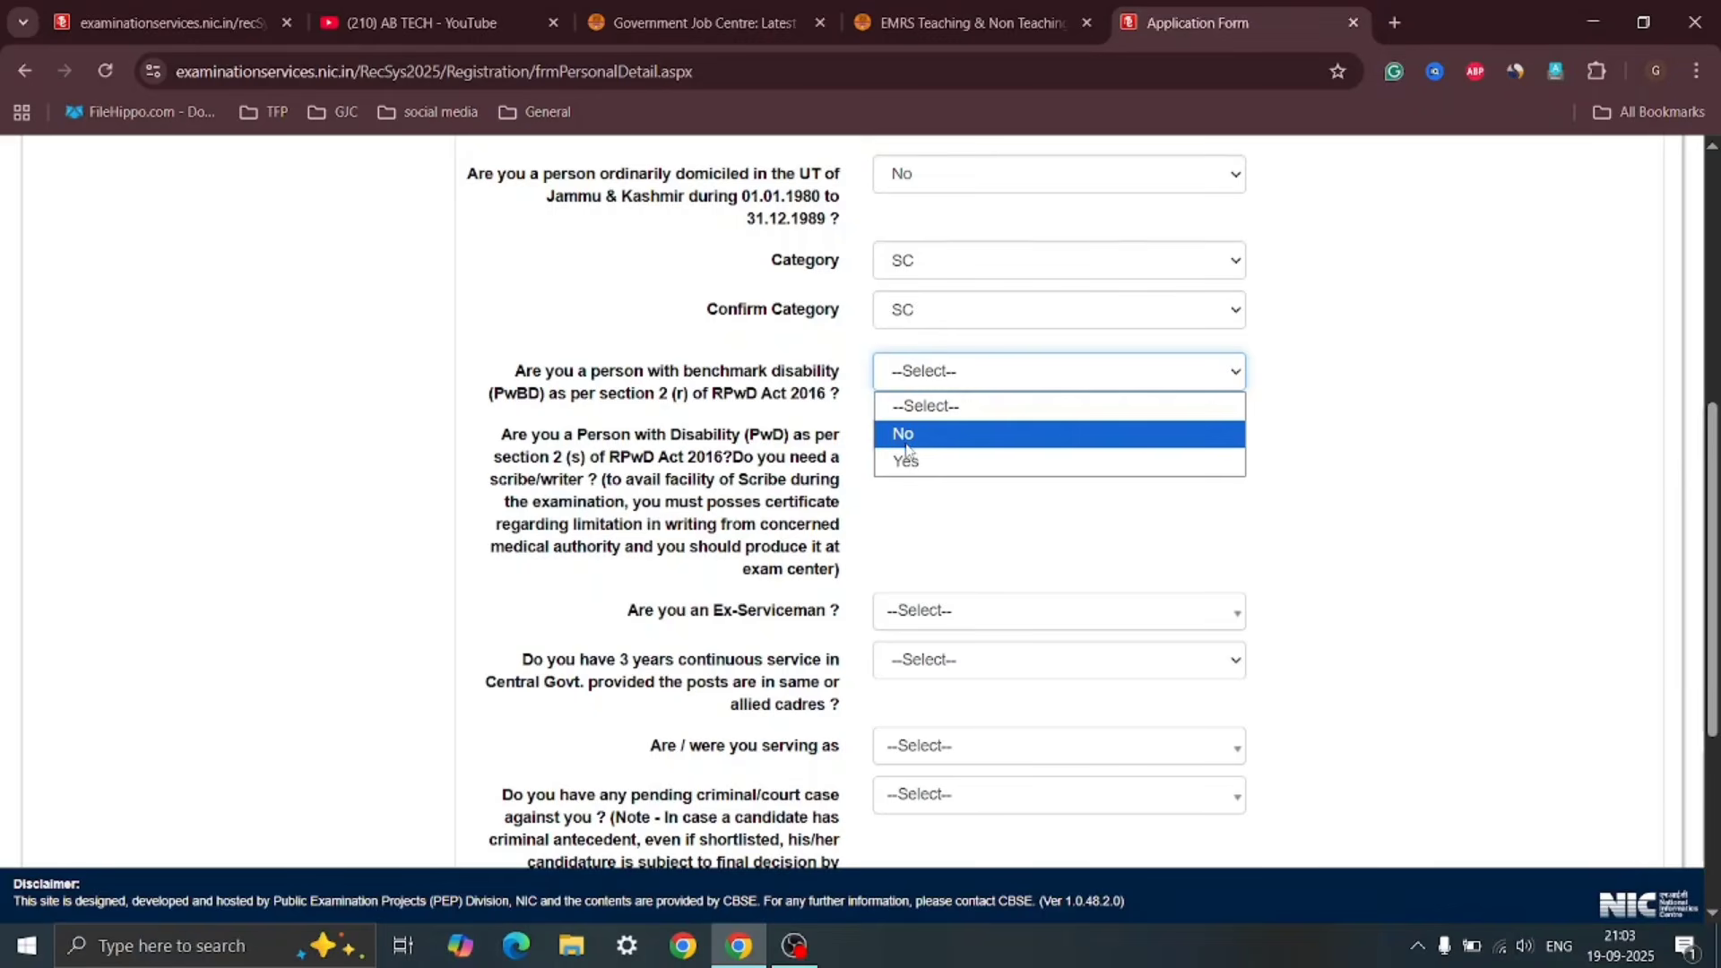
{"action": "left_click", "coordinate": [901, 434]}
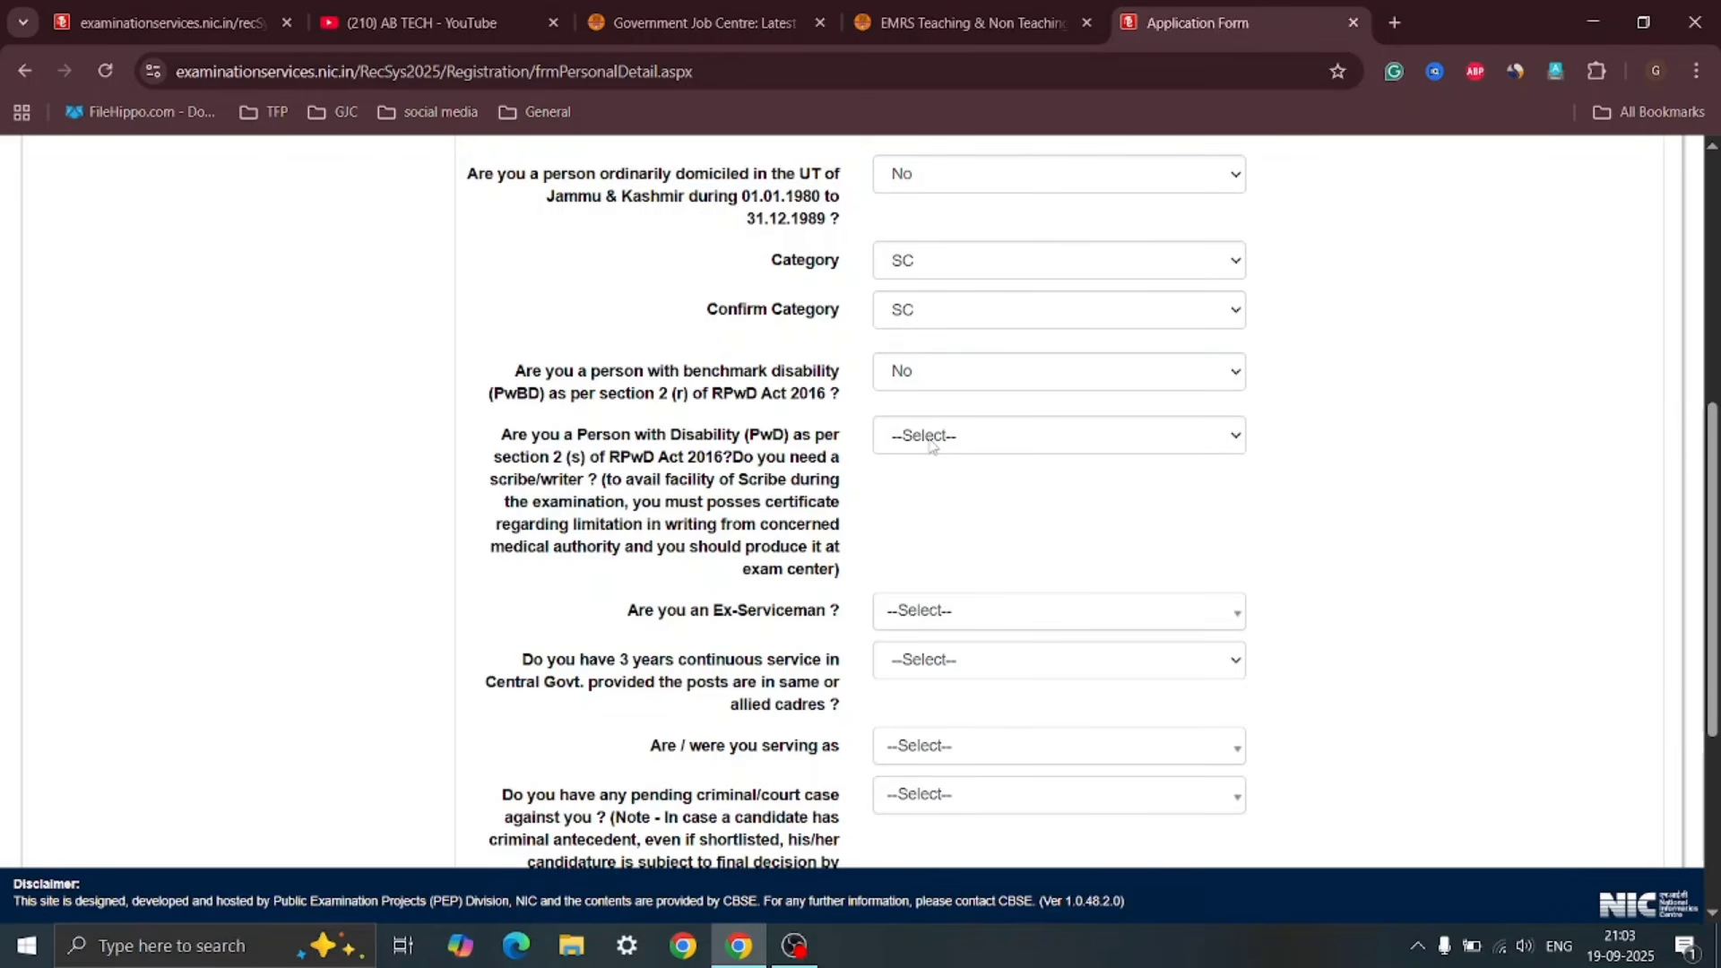
Step: Answer No to the PwD scribe, Ex-Serviceman and 3-year continuous service questions
{"action": "left_click", "coordinate": [930, 439]}
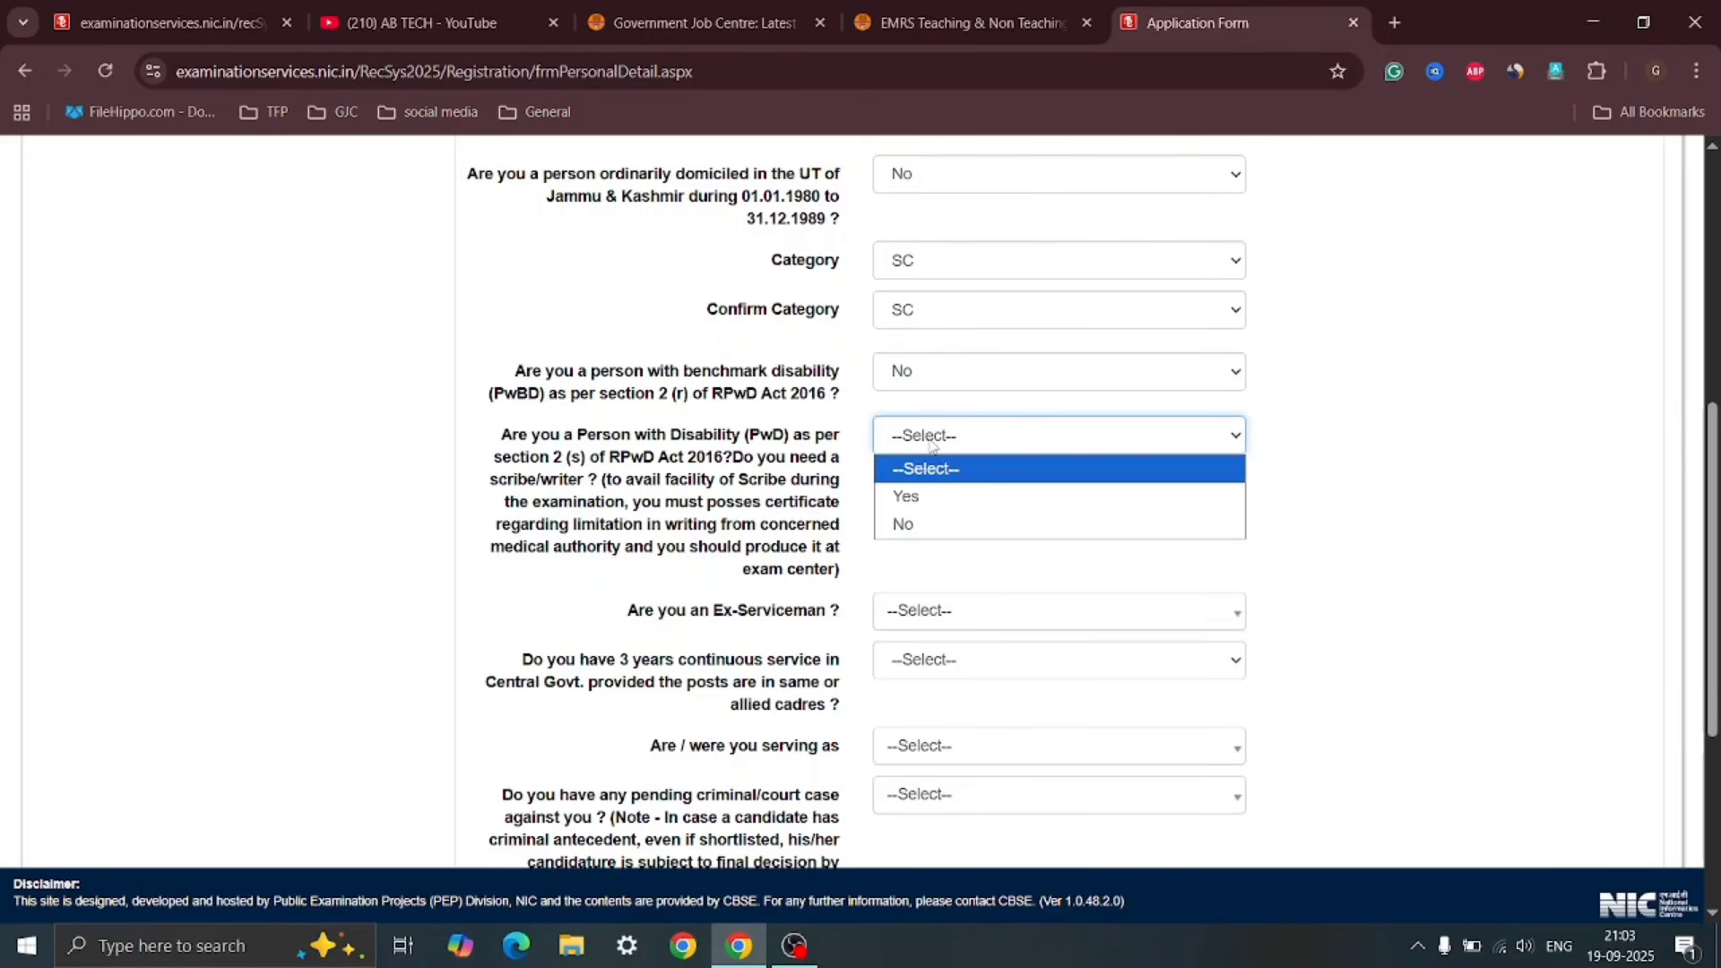
{"action": "left_click", "coordinate": [923, 526]}
{"action": "left_click", "coordinate": [923, 526]}
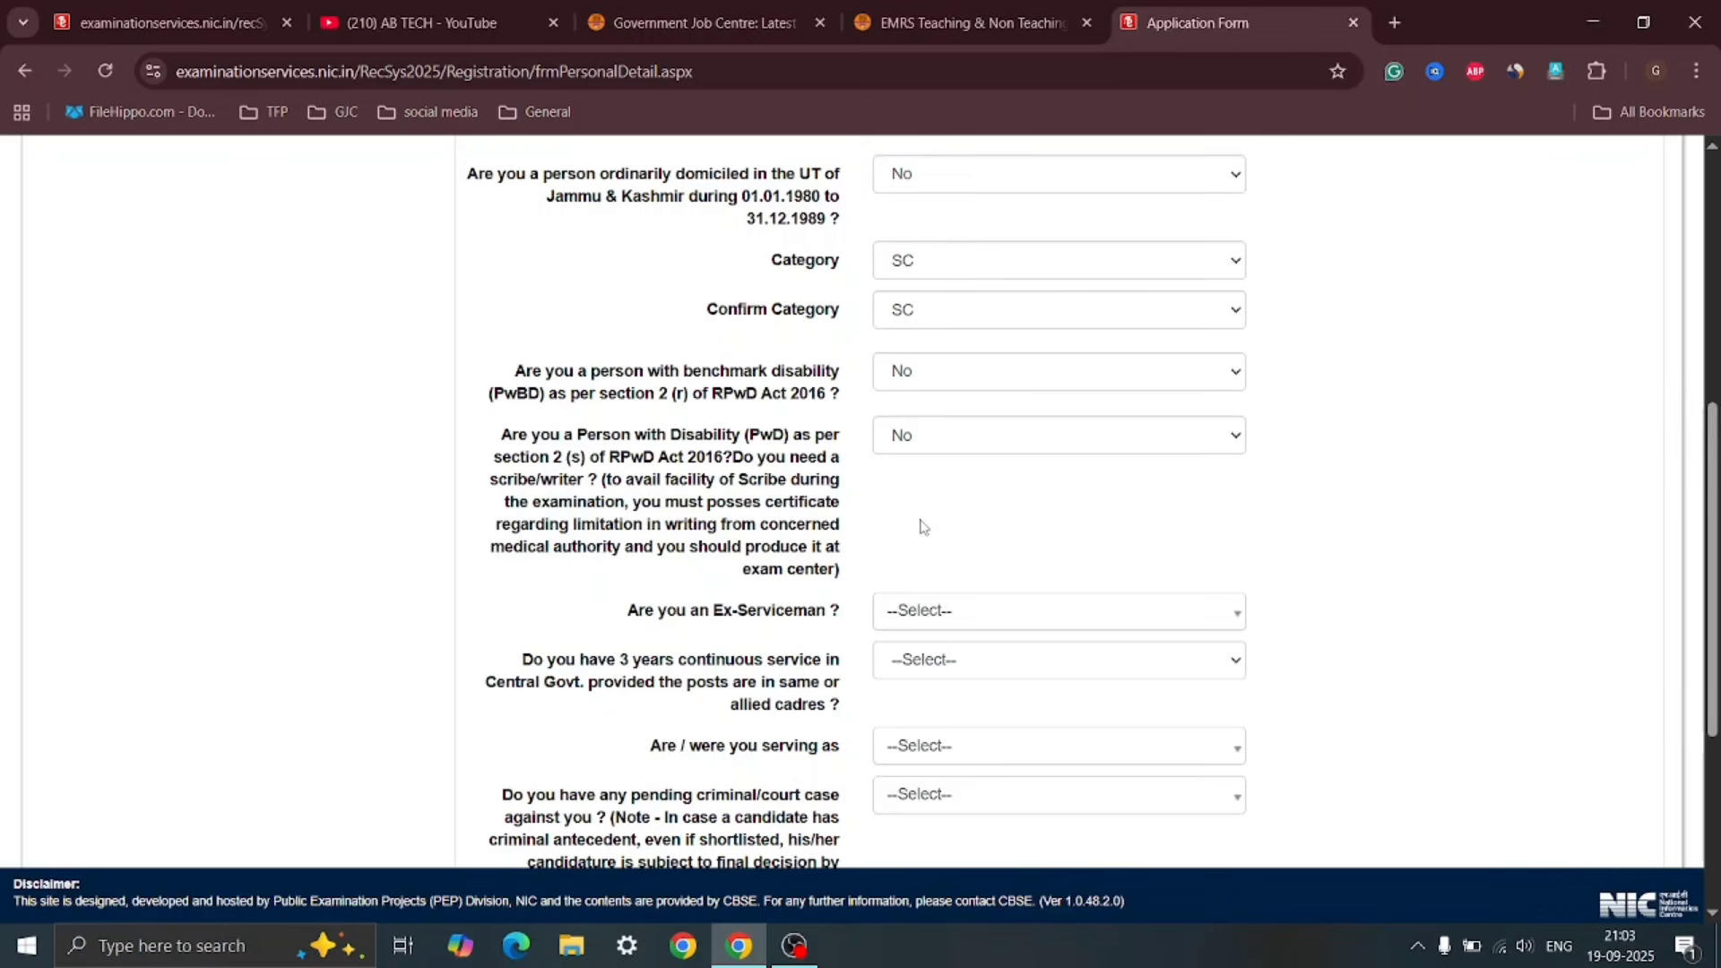
{"action": "left_click", "coordinate": [902, 616]}
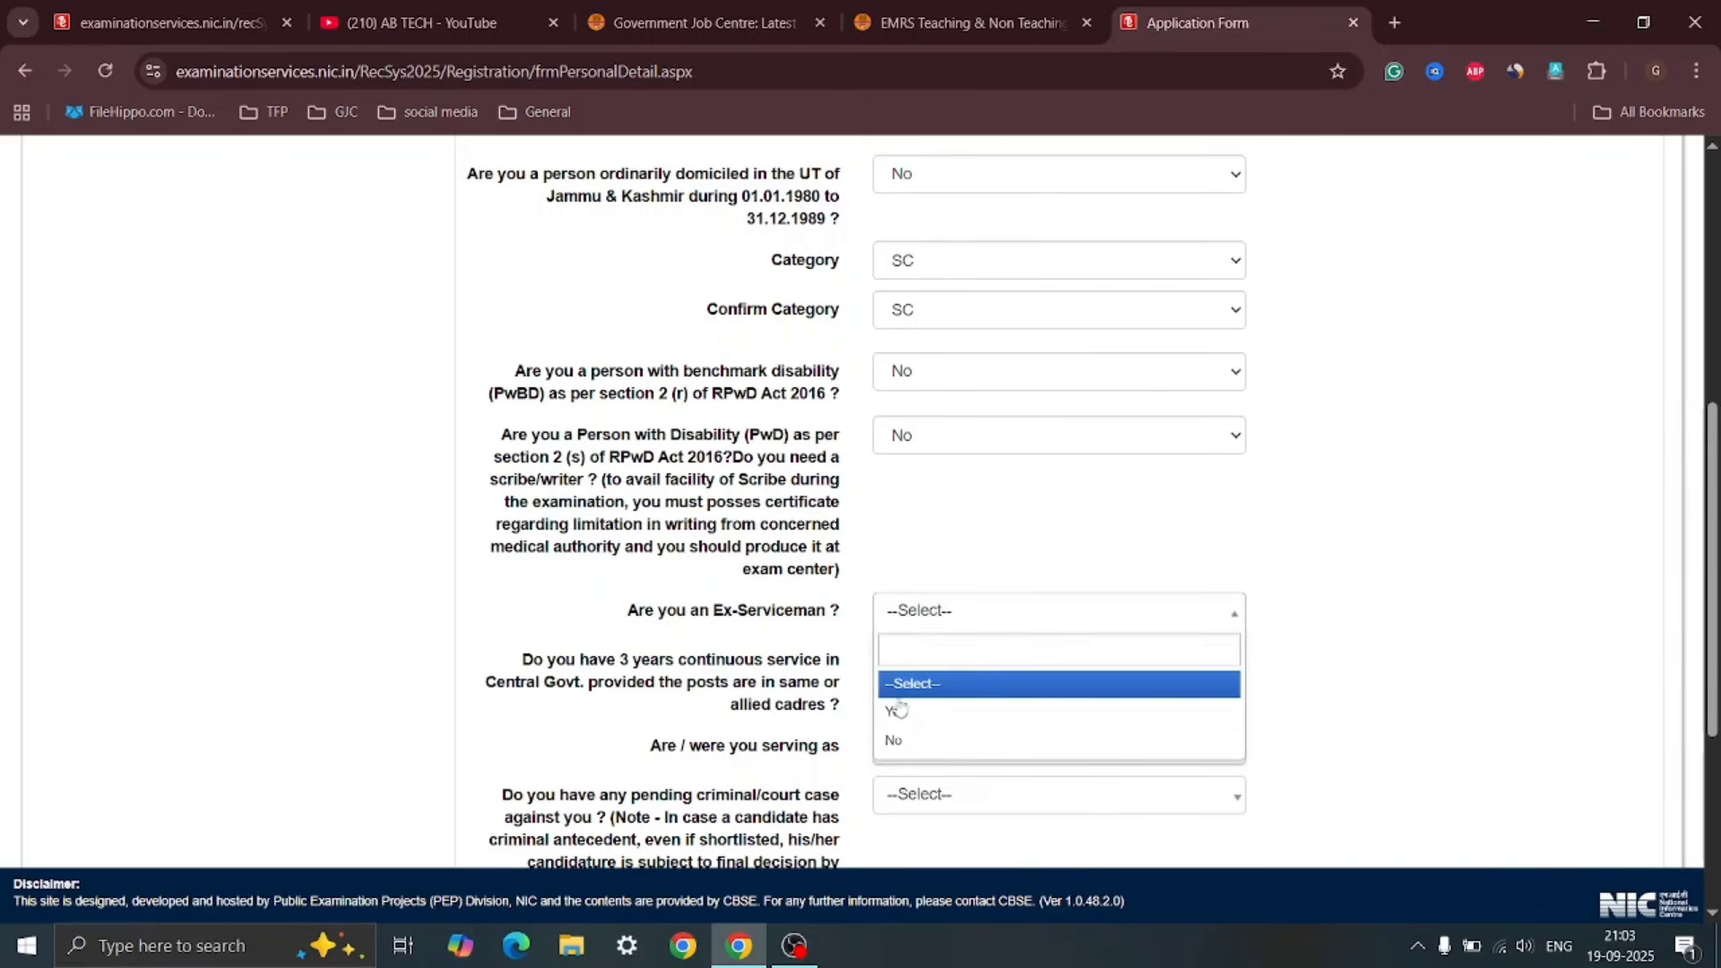
{"action": "left_click", "coordinate": [892, 738]}
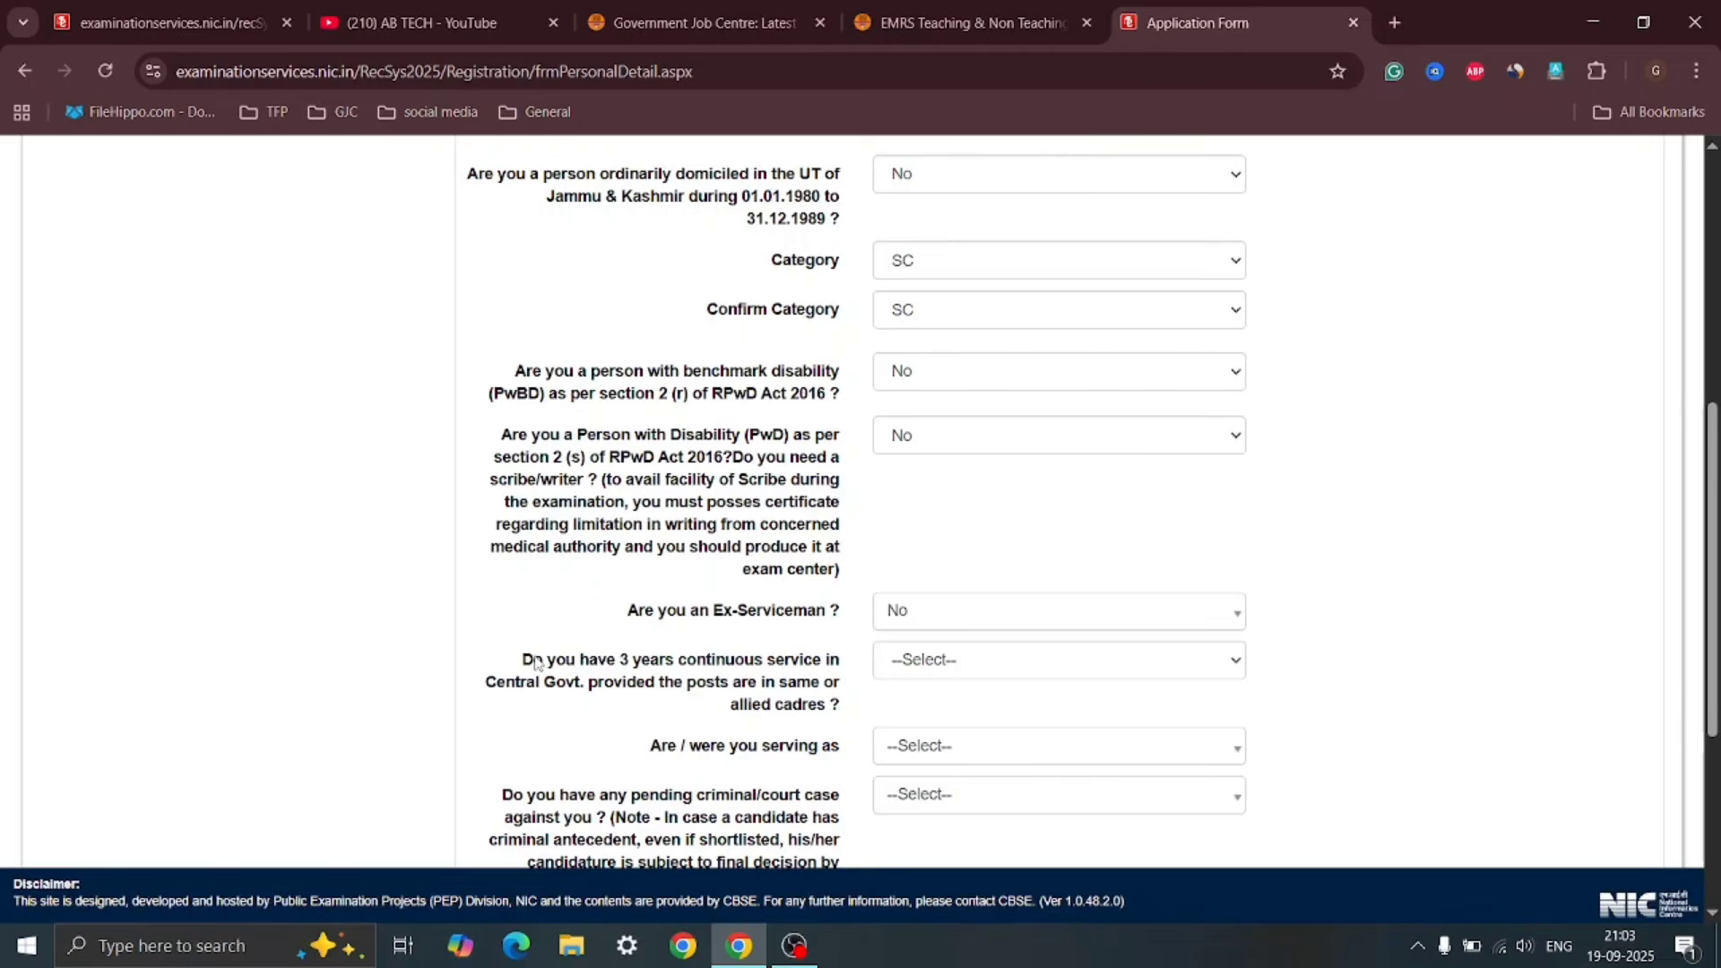
{"action": "left_click_drag", "start_coordinate": [524, 667], "coordinate": [818, 688]}
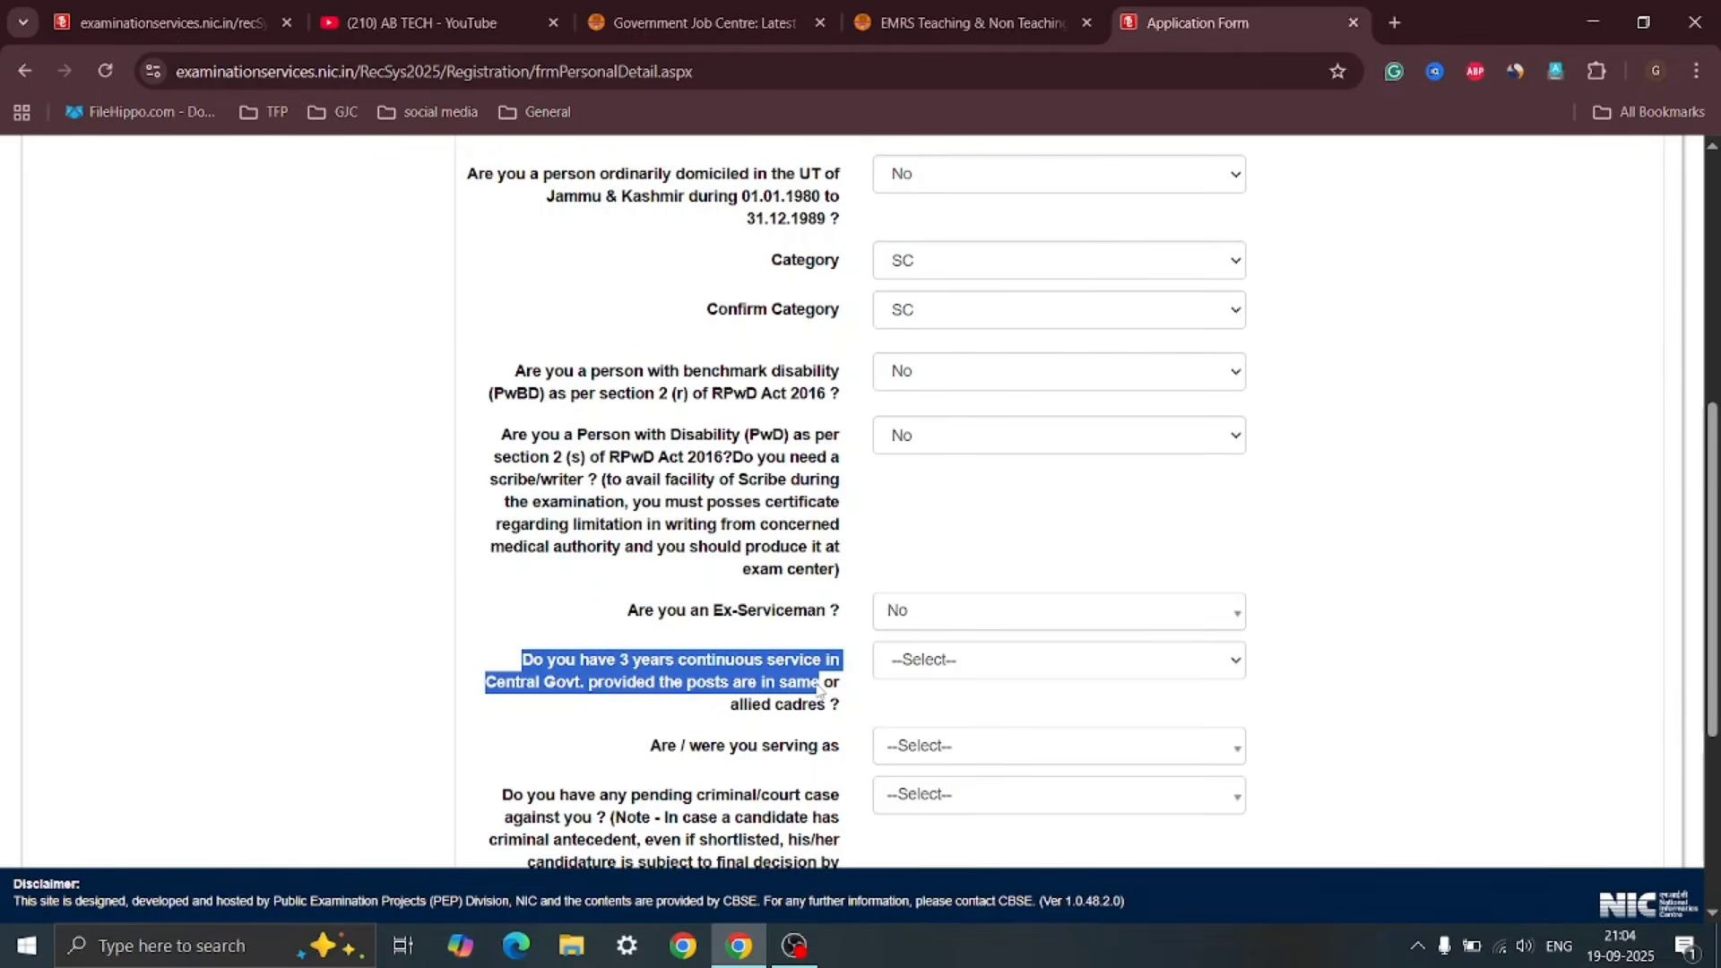
{"action": "left_click", "coordinate": [932, 663]}
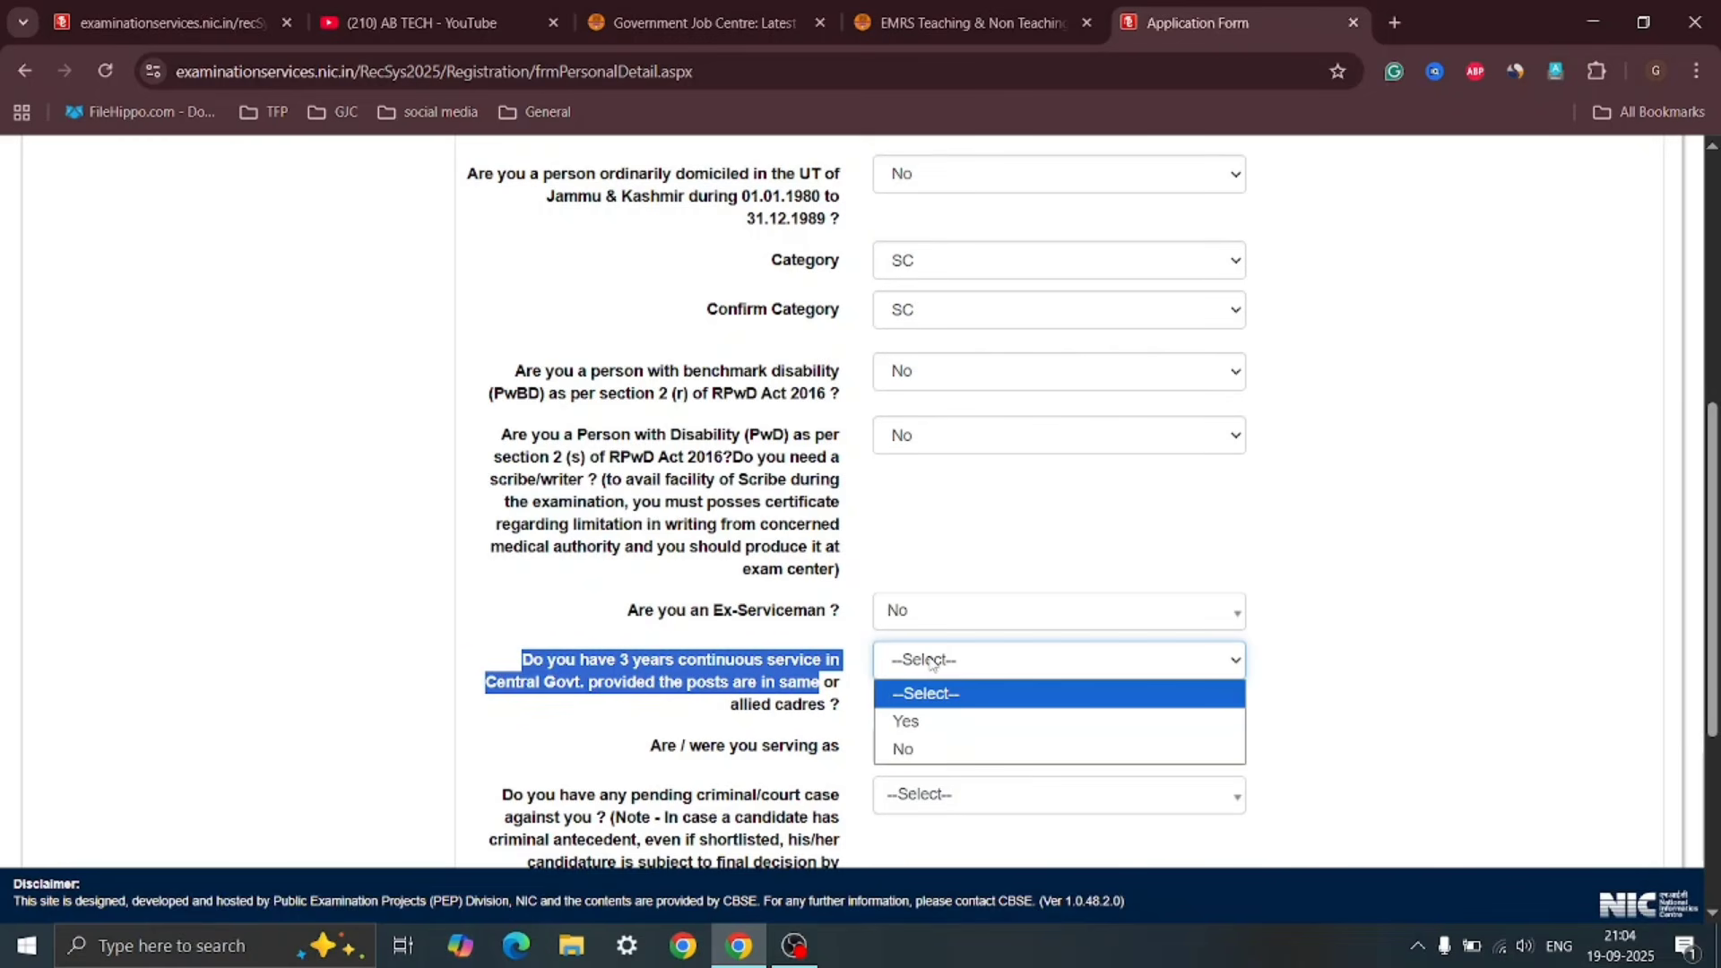
{"action": "left_click", "coordinate": [909, 751]}
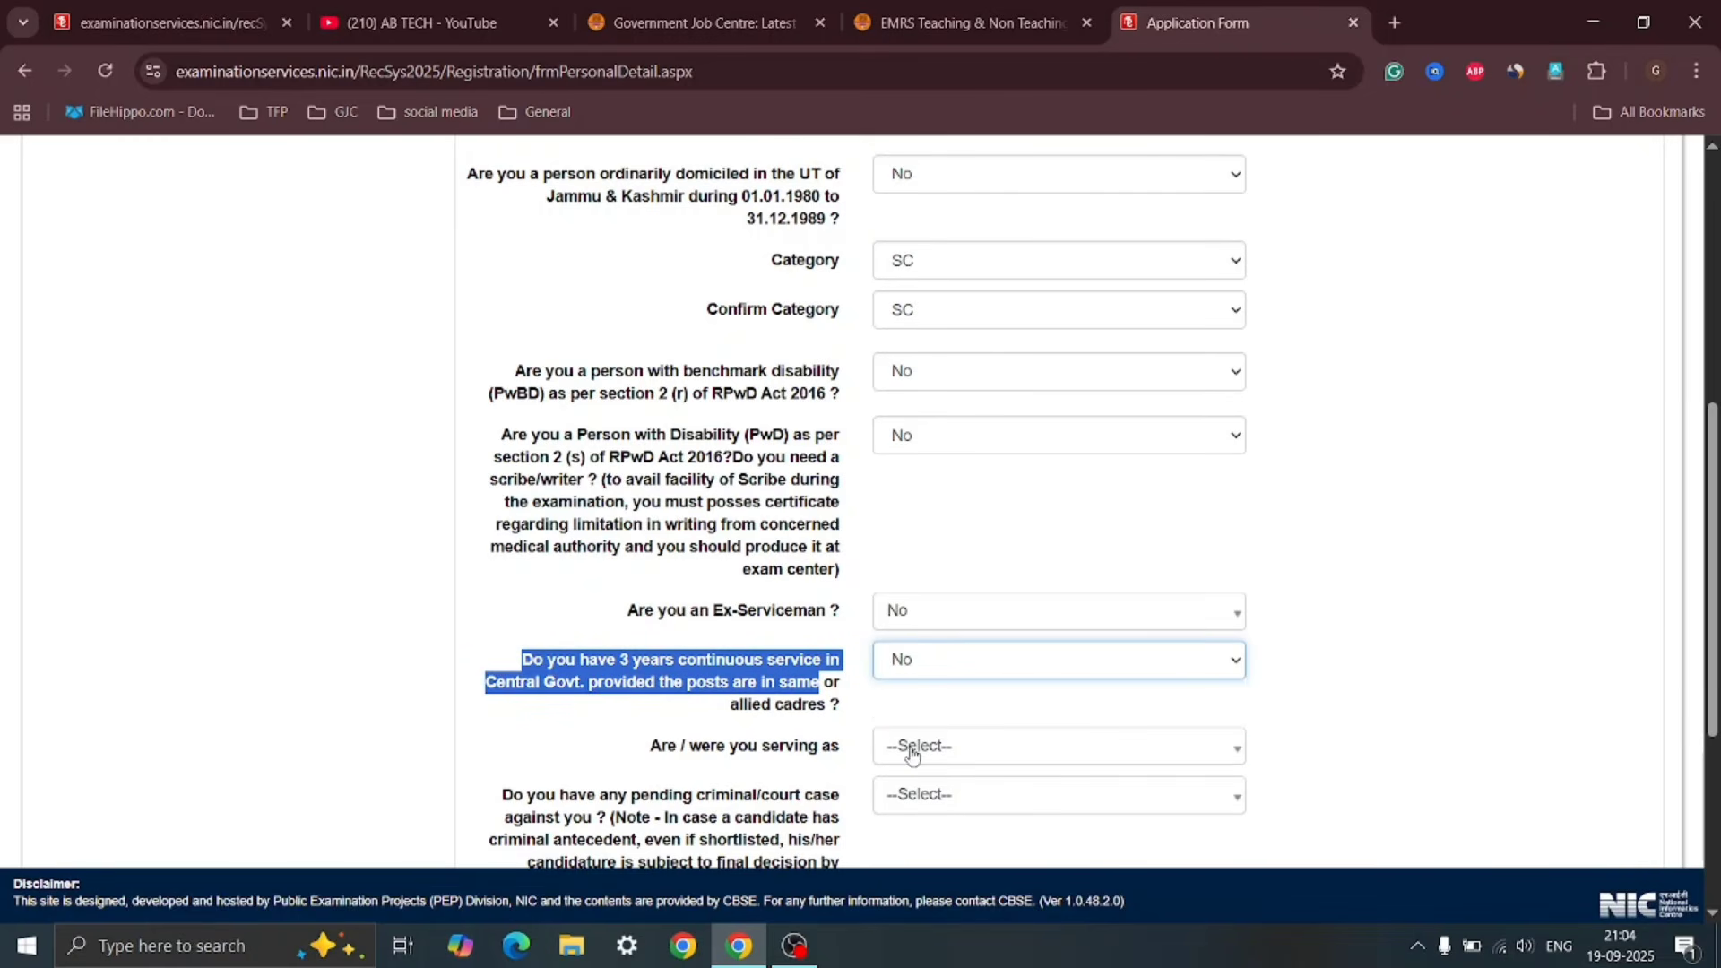
{"action": "left_click", "coordinate": [1239, 676]}
{"action": "left_click", "coordinate": [1299, 679]}
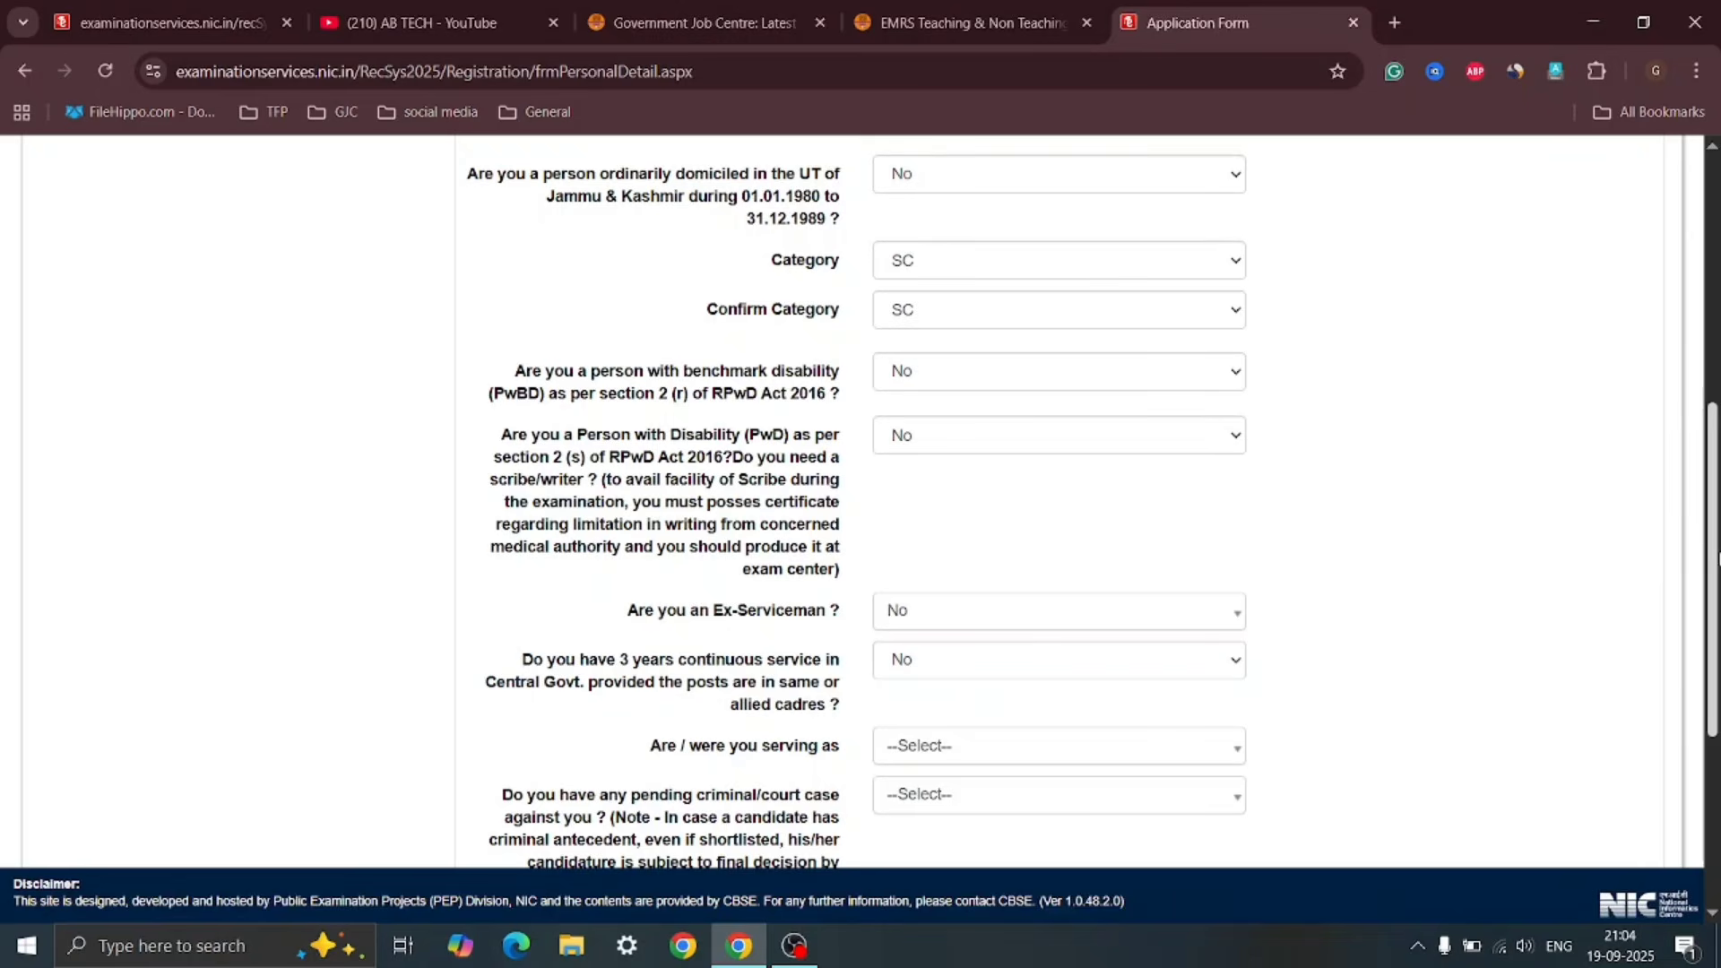
Step: Set serving status to Not Applicable, pending criminal case to No, and Marital Status to Married
{"action": "scroll", "coordinate": [1714, 548], "scroll_direction": "down", "scroll_amount": 3}
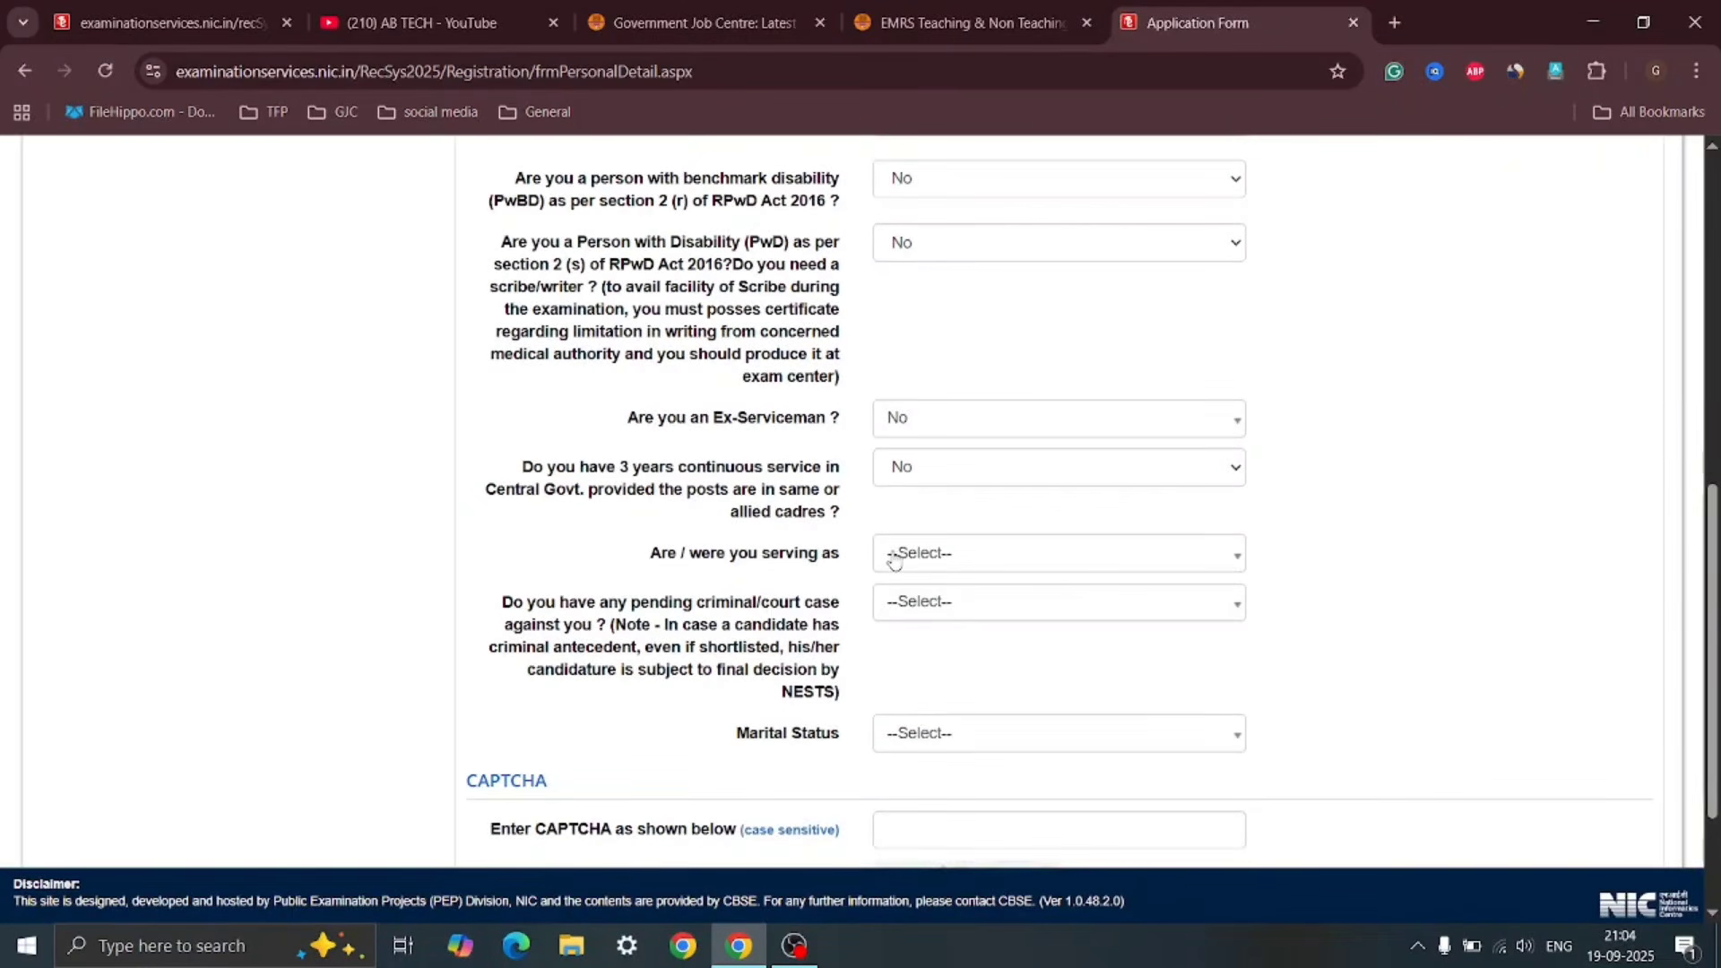
{"action": "left_click", "coordinate": [900, 557]}
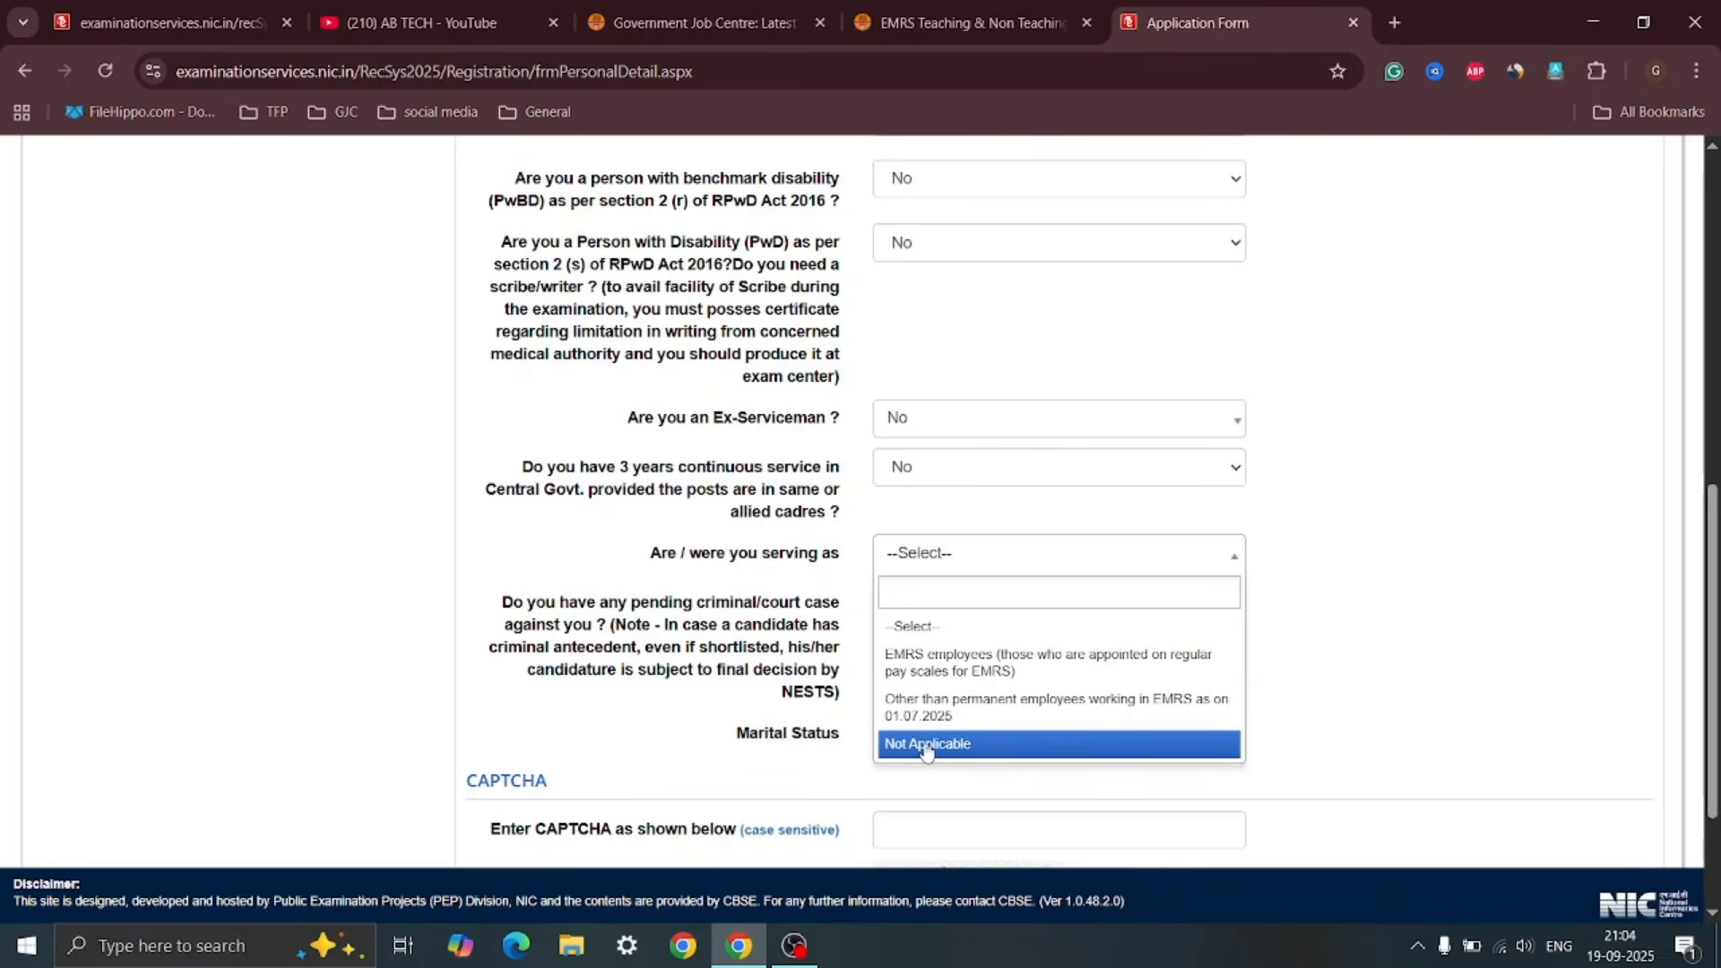
{"action": "left_click", "coordinate": [926, 746]}
{"action": "left_click", "coordinate": [928, 688]}
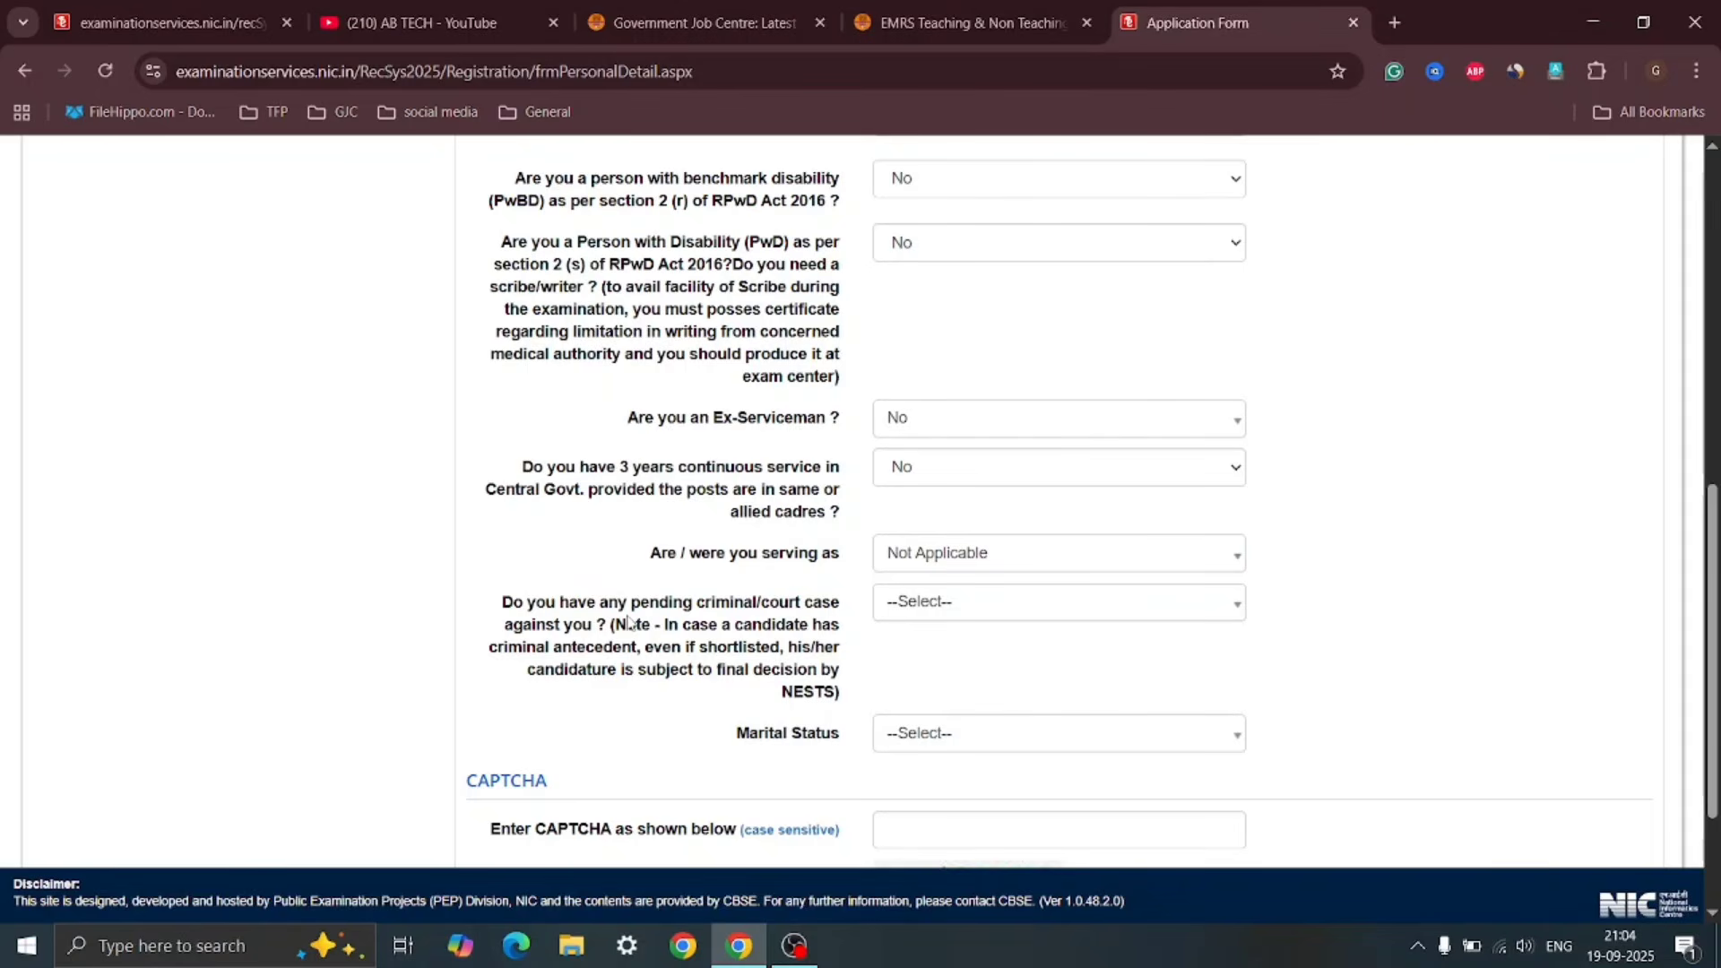
{"action": "left_click", "coordinate": [930, 617]}
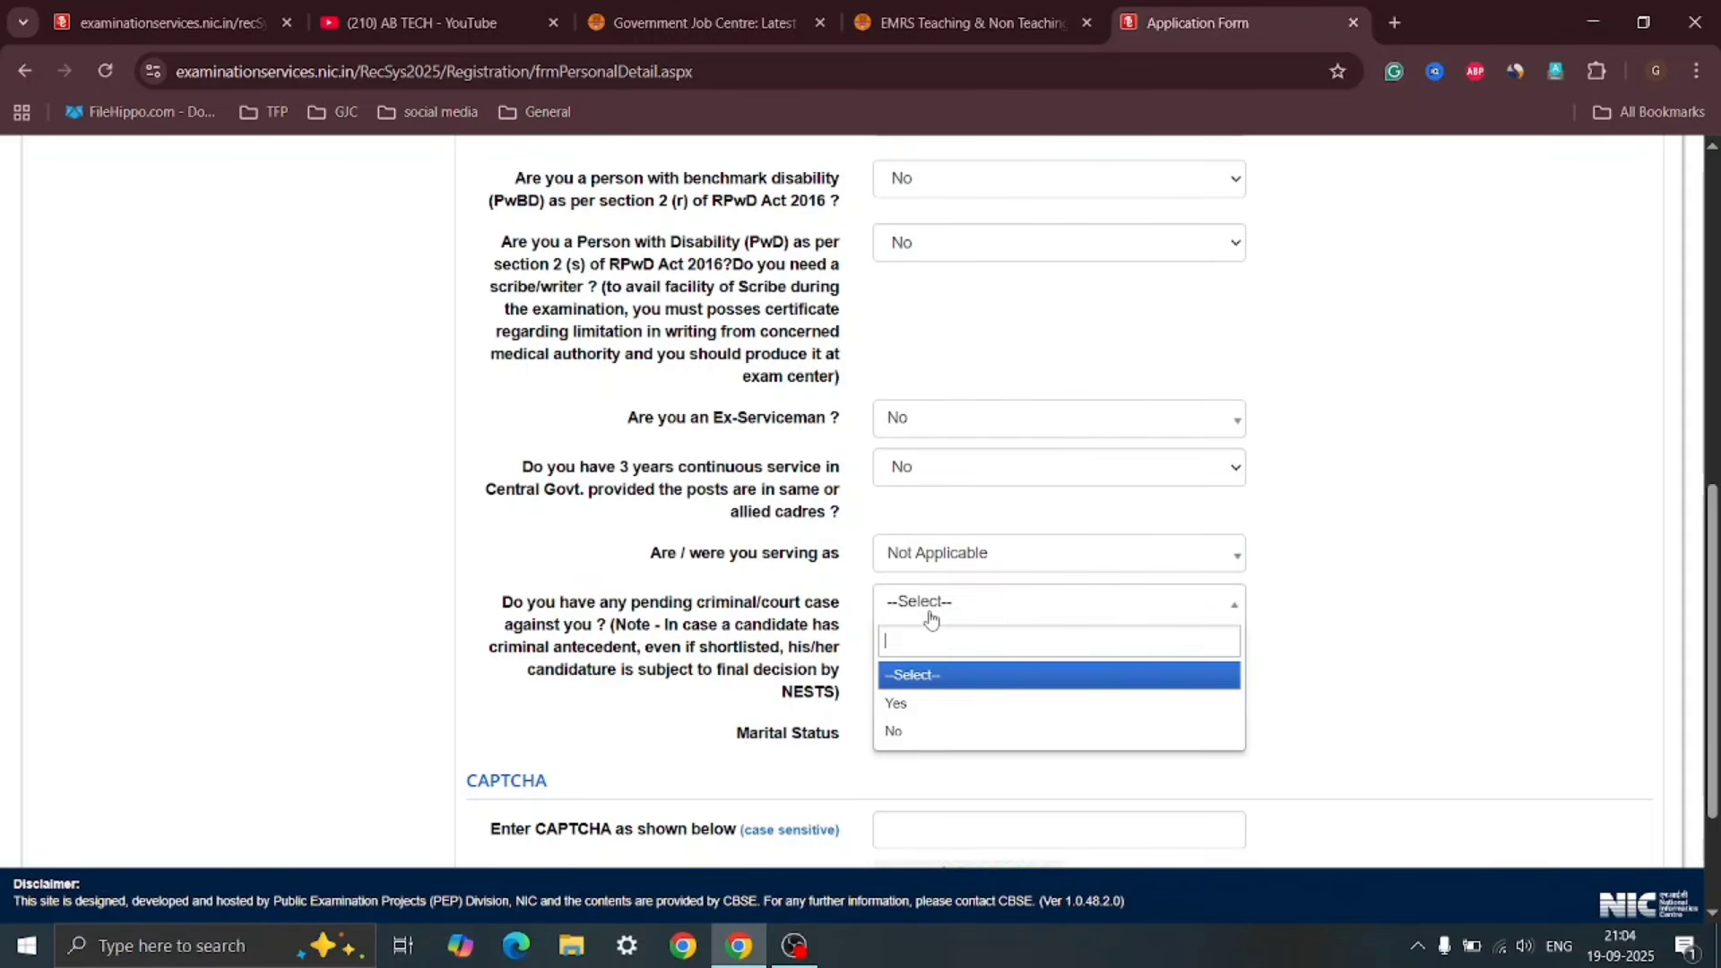
{"action": "left_click", "coordinate": [909, 741]}
{"action": "left_click", "coordinate": [909, 735]}
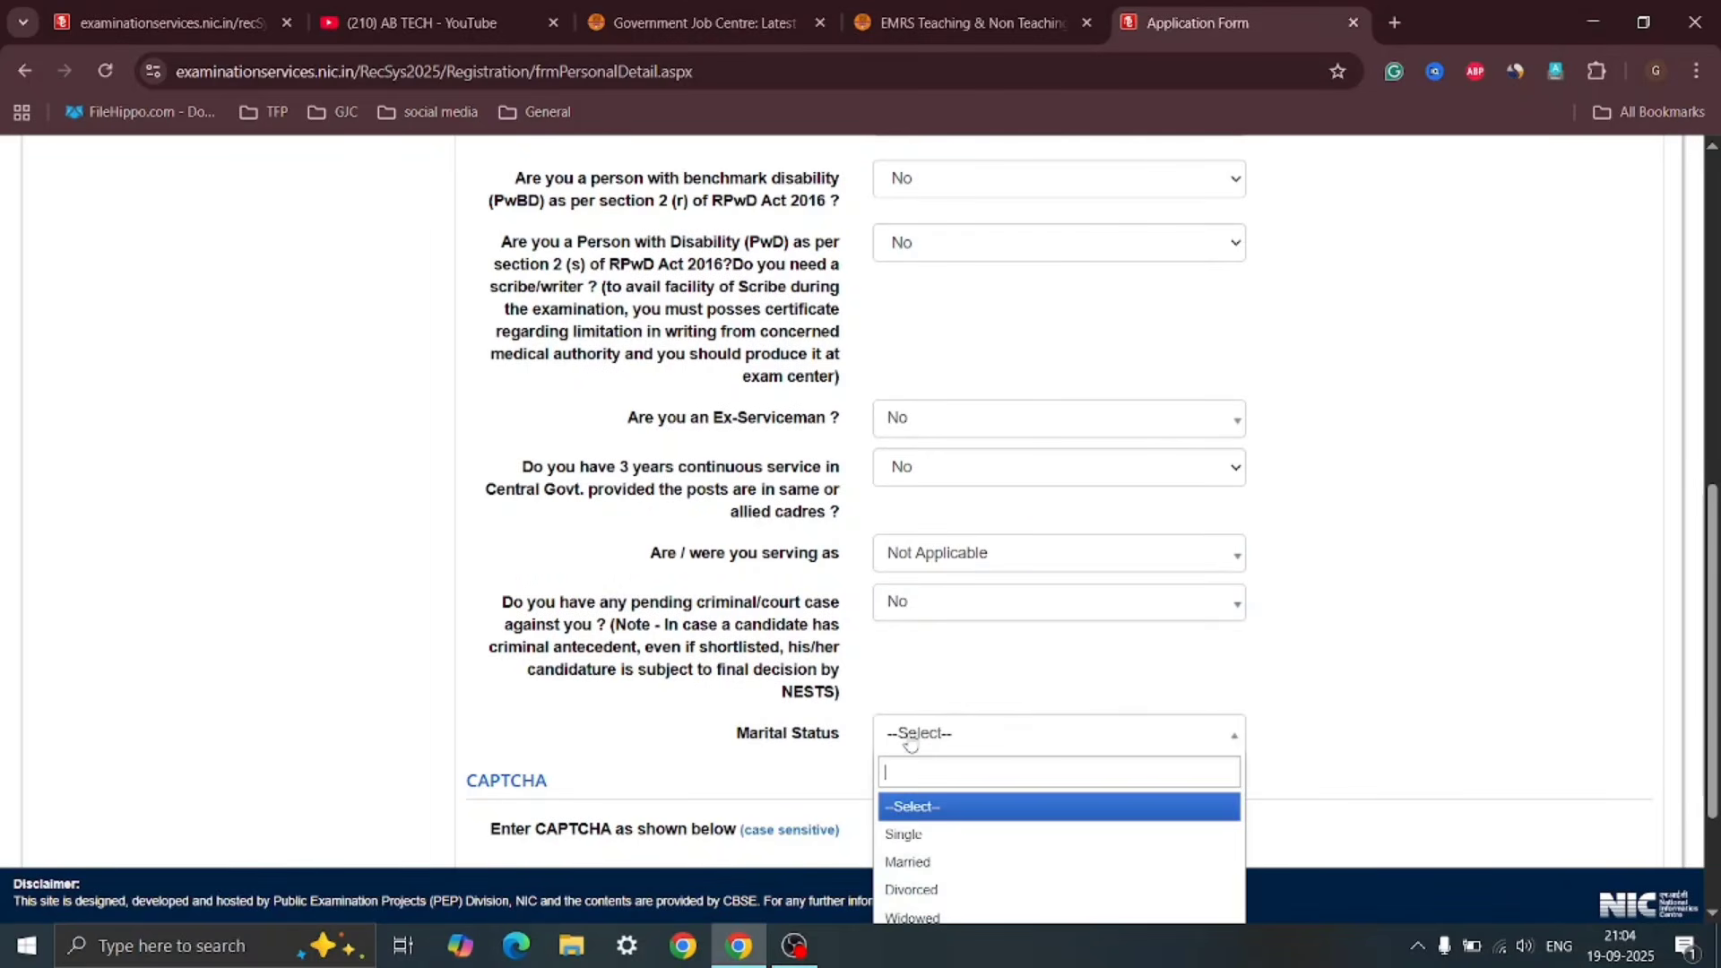
{"action": "left_click", "coordinate": [903, 862]}
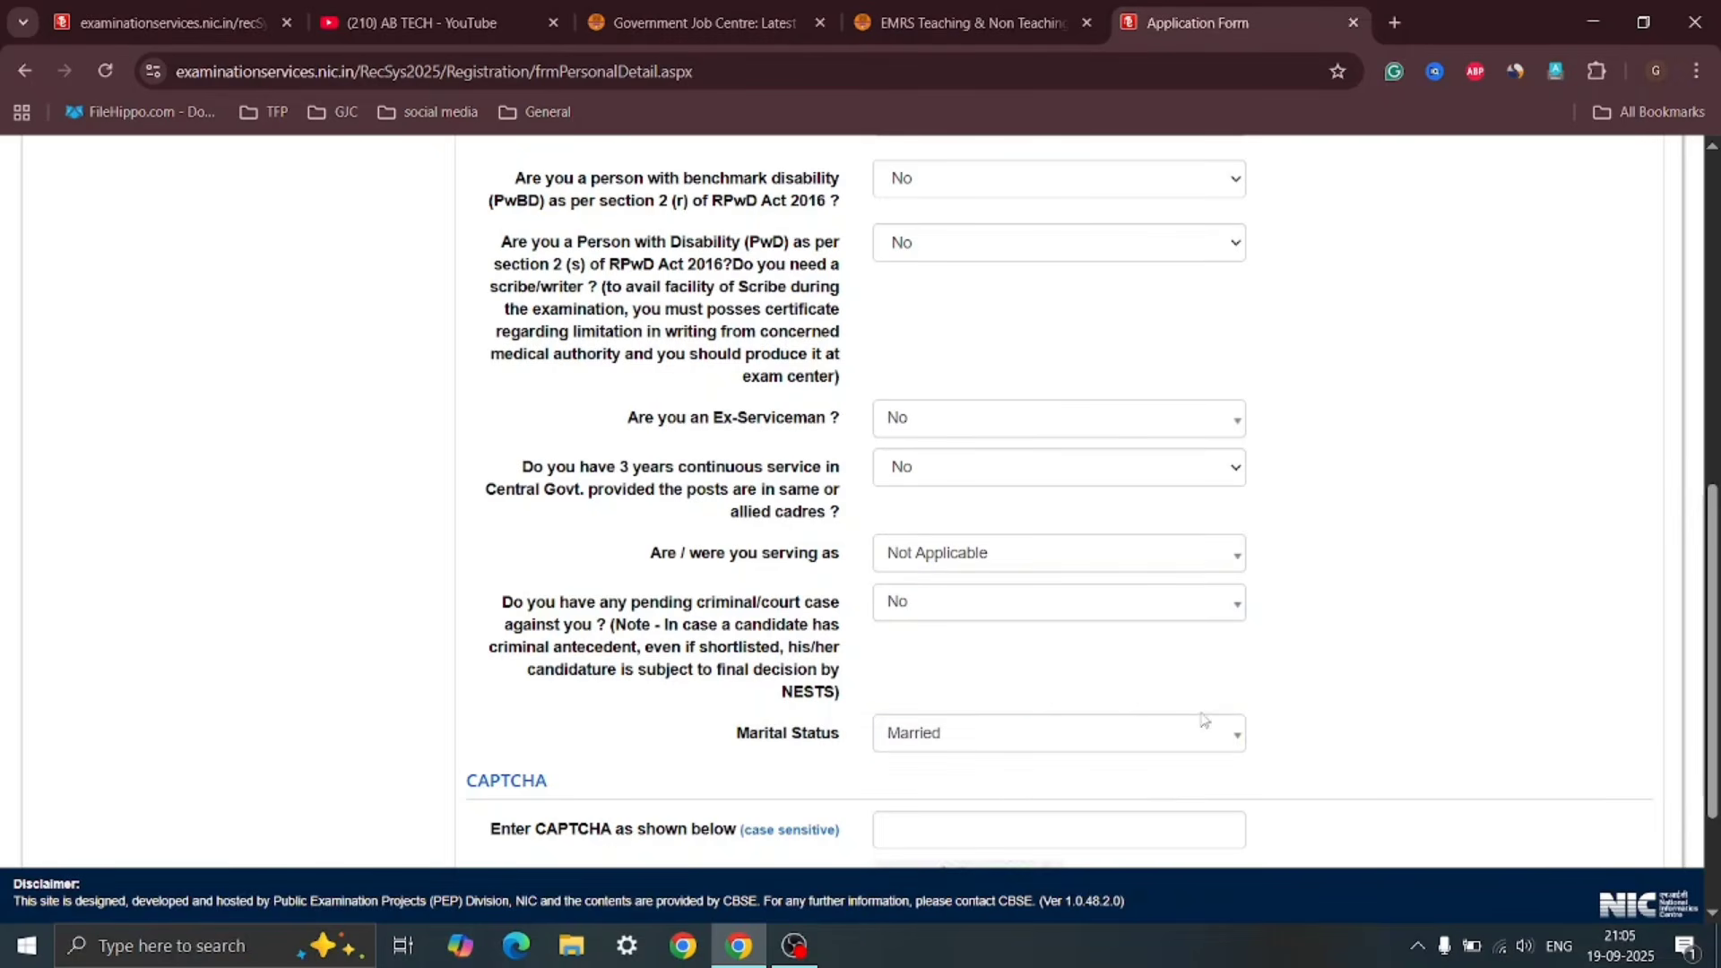
Step: Enter the shown CAPTCHA code and save the Personal Details section, confirming with Yes
{"action": "scroll", "coordinate": [1714, 609], "scroll_direction": "down", "scroll_amount": 2}
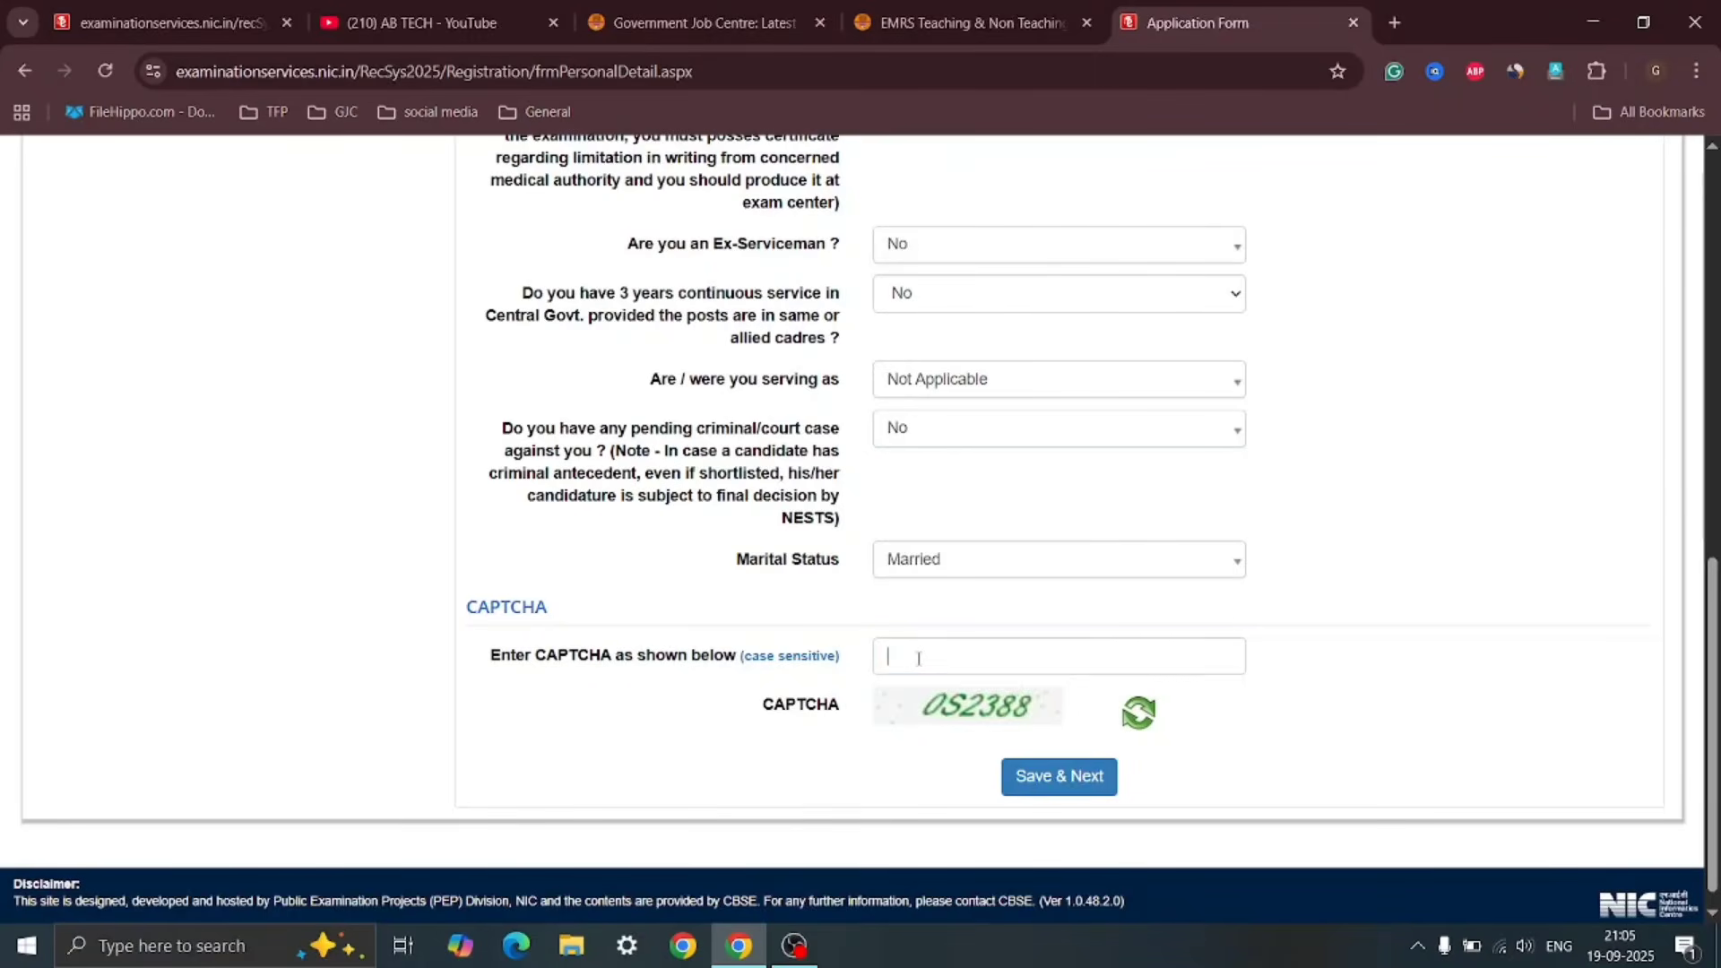
{"action": "left_click", "coordinate": [919, 659]}
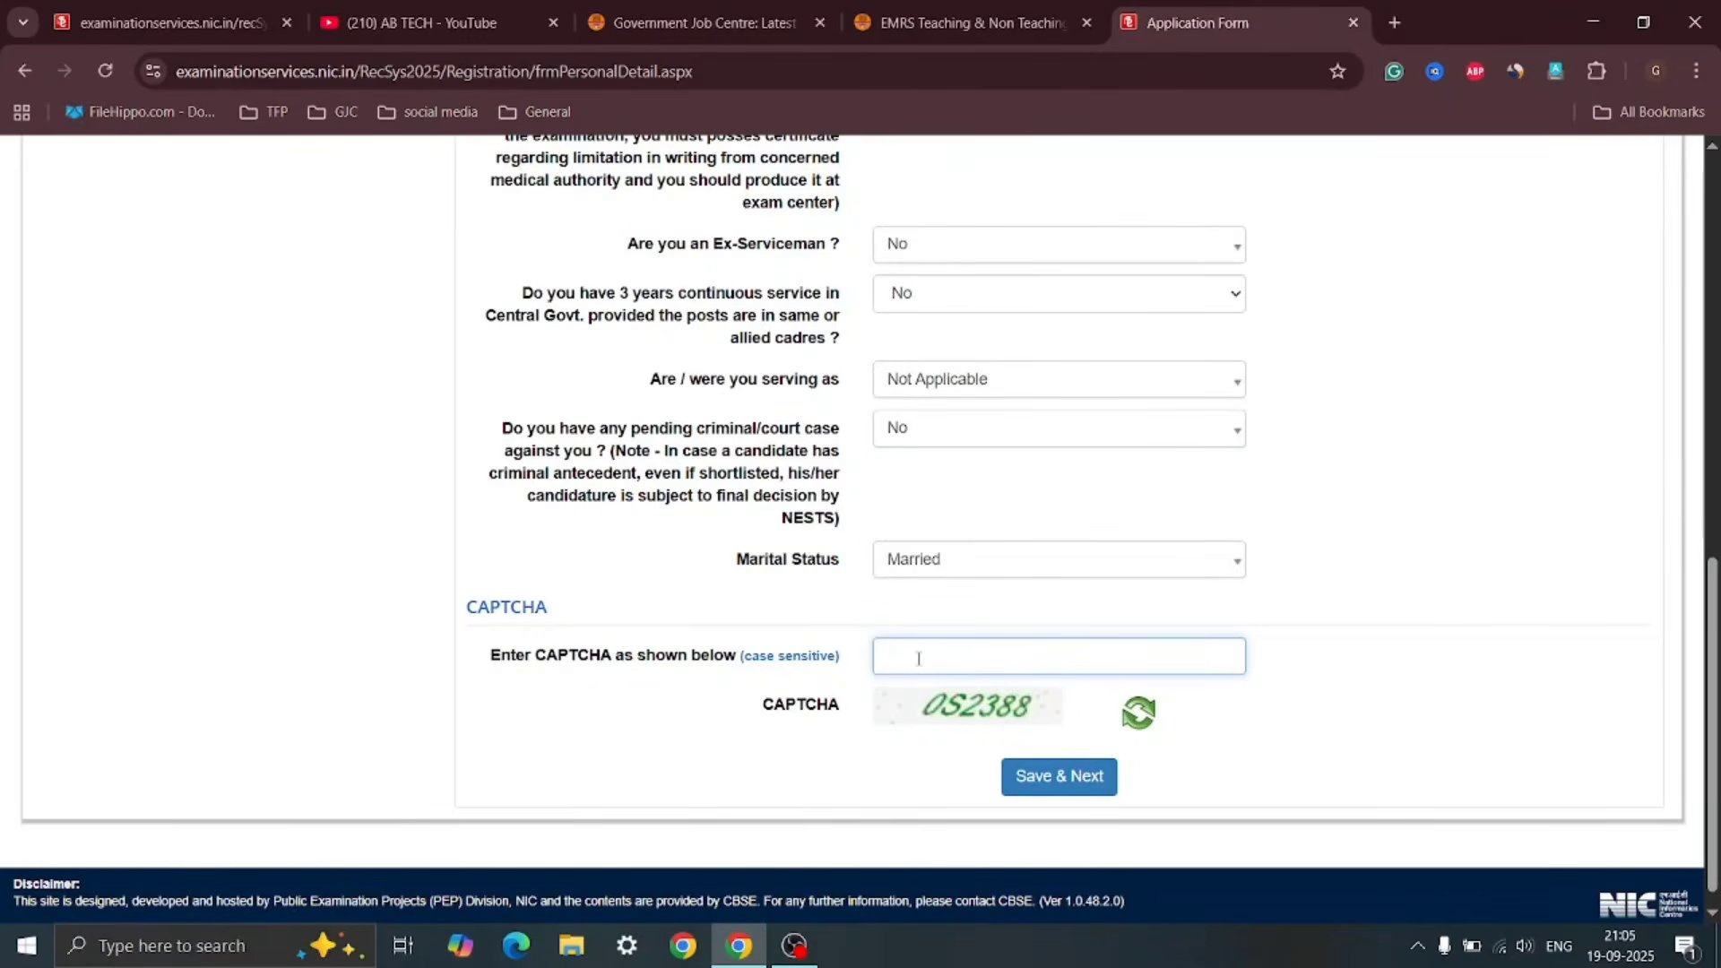
{"action": "type", "text": "0S2388"}
{"action": "left_click", "coordinate": [1032, 776]}
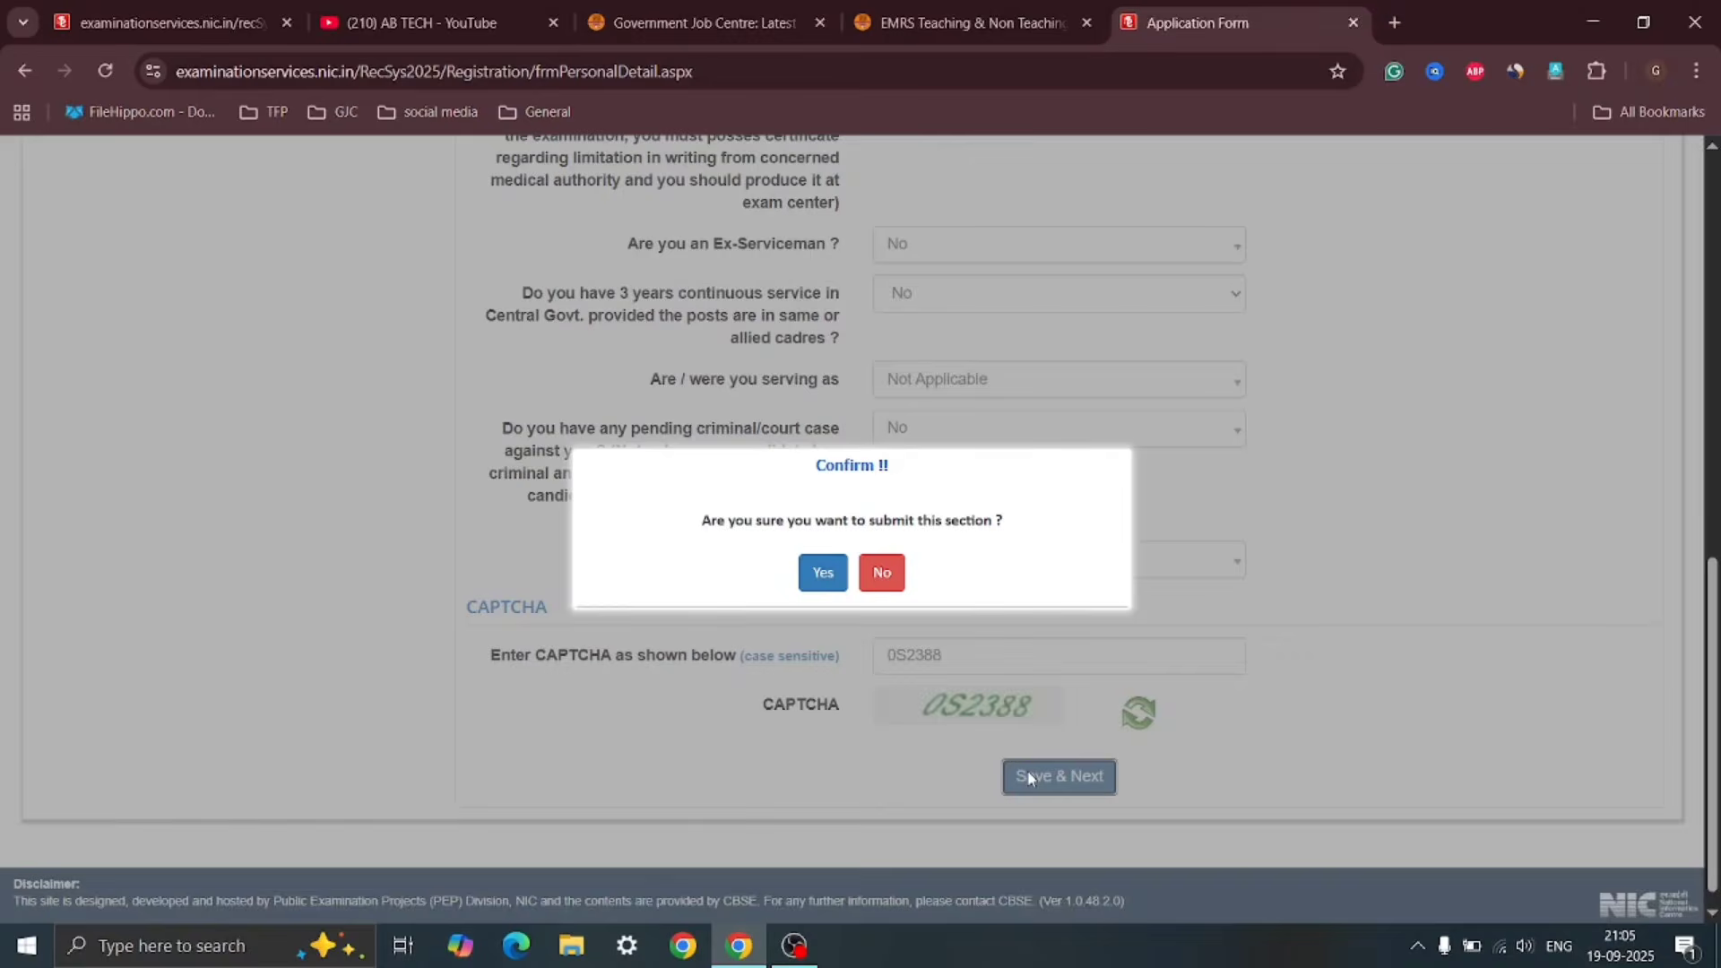
{"action": "left_click", "coordinate": [824, 575]}
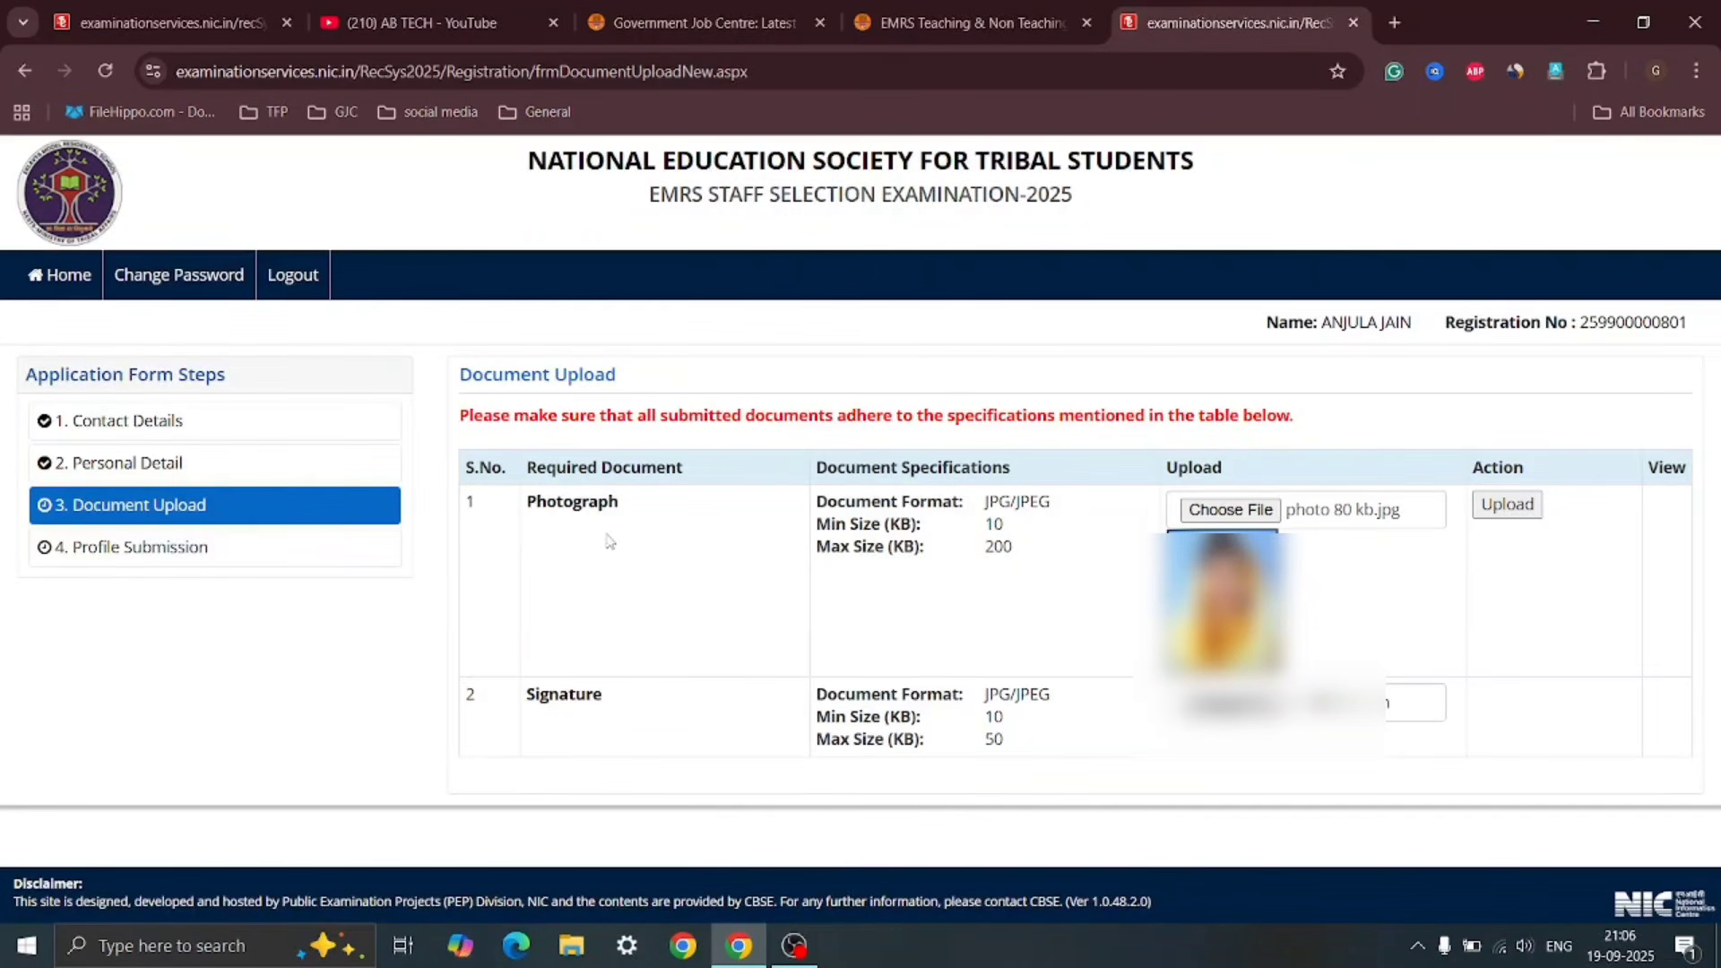
Step: Upload the photograph, acknowledge its success alert, then upload the signature
{"action": "double_click", "coordinate": [576, 508]}
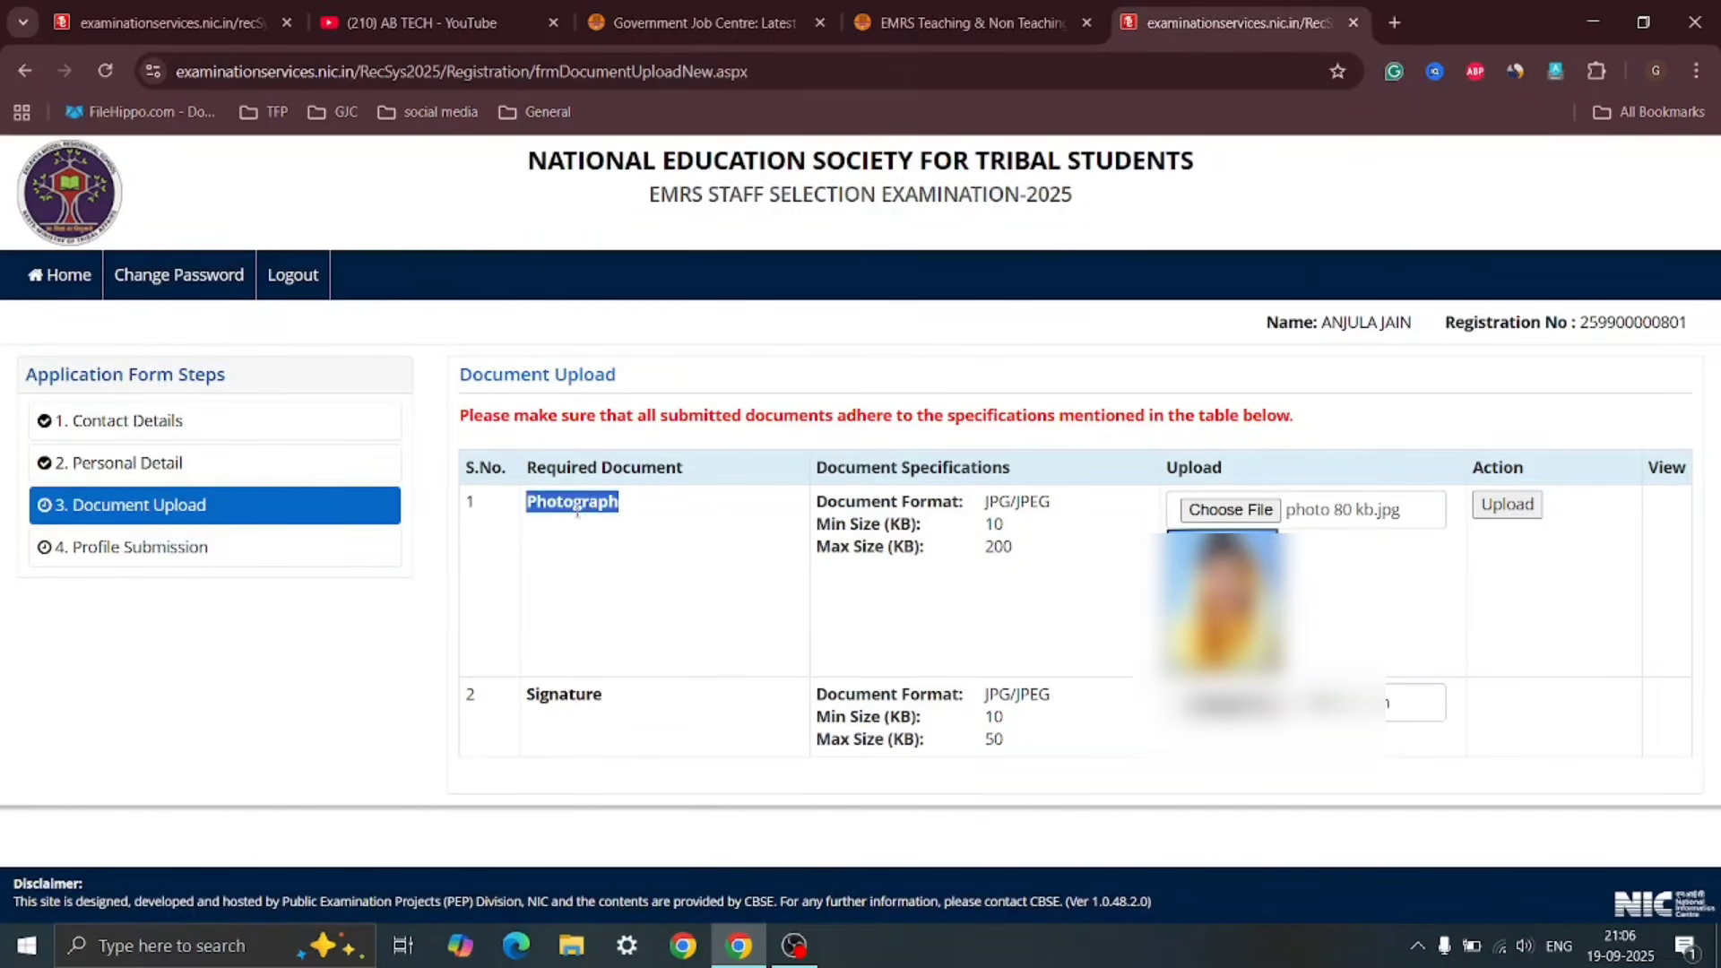
{"action": "left_click", "coordinate": [562, 698]}
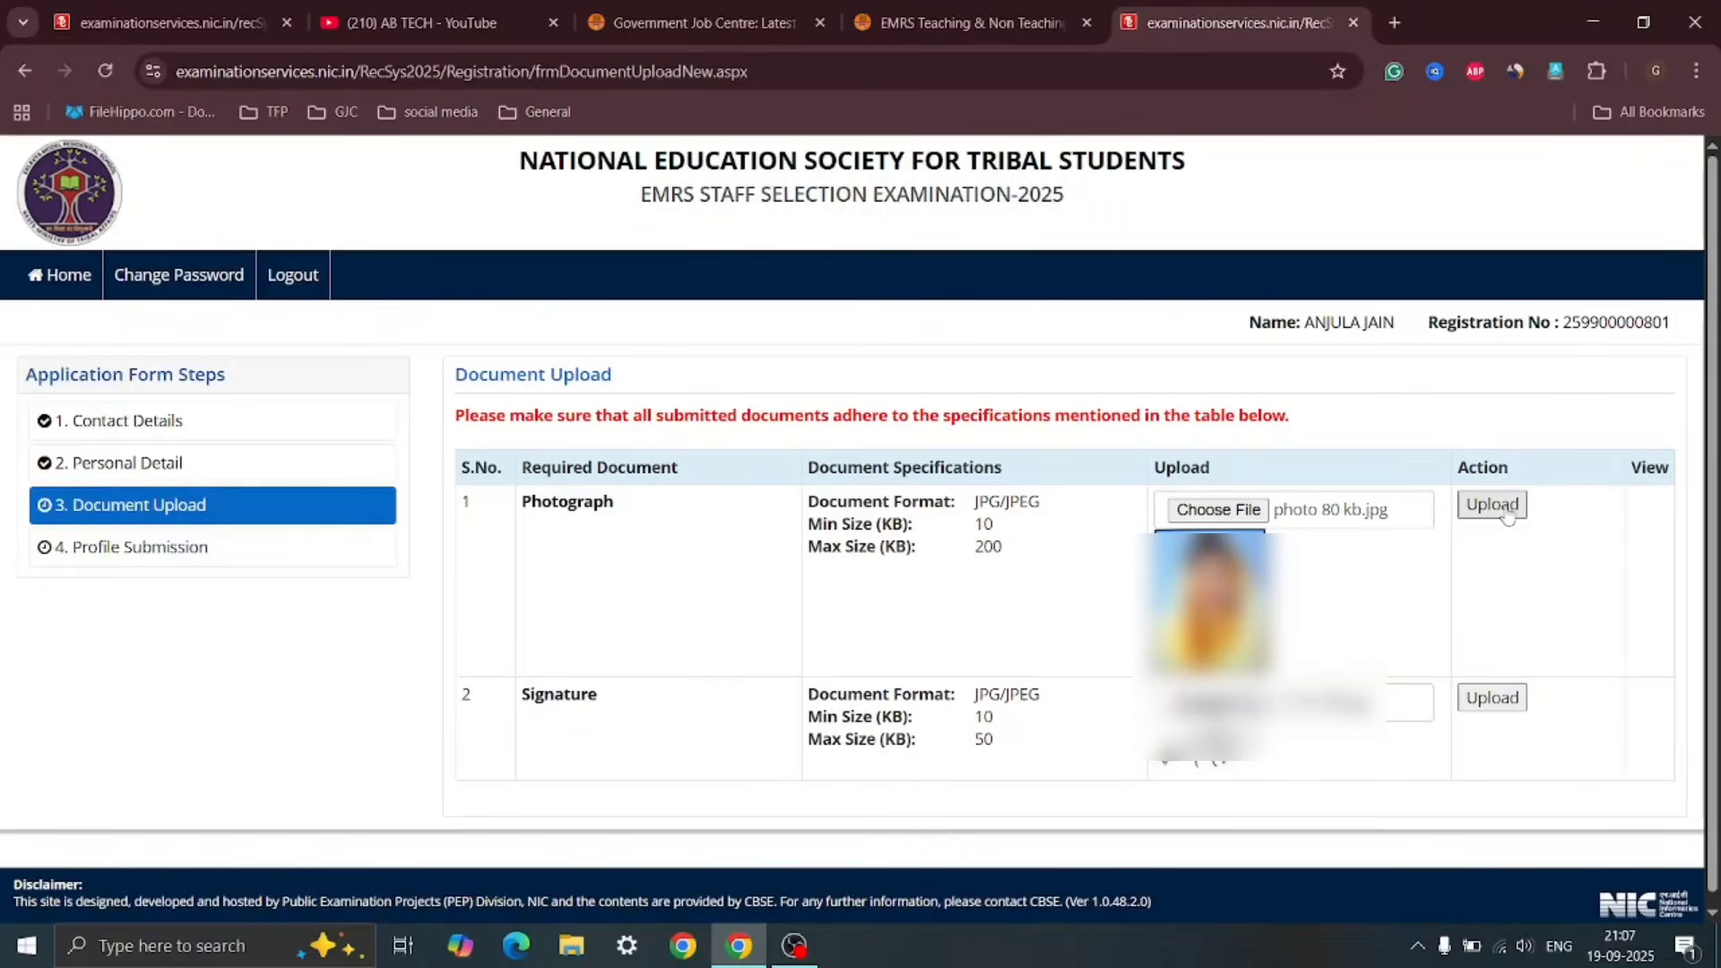
{"action": "left_click", "coordinate": [1495, 509]}
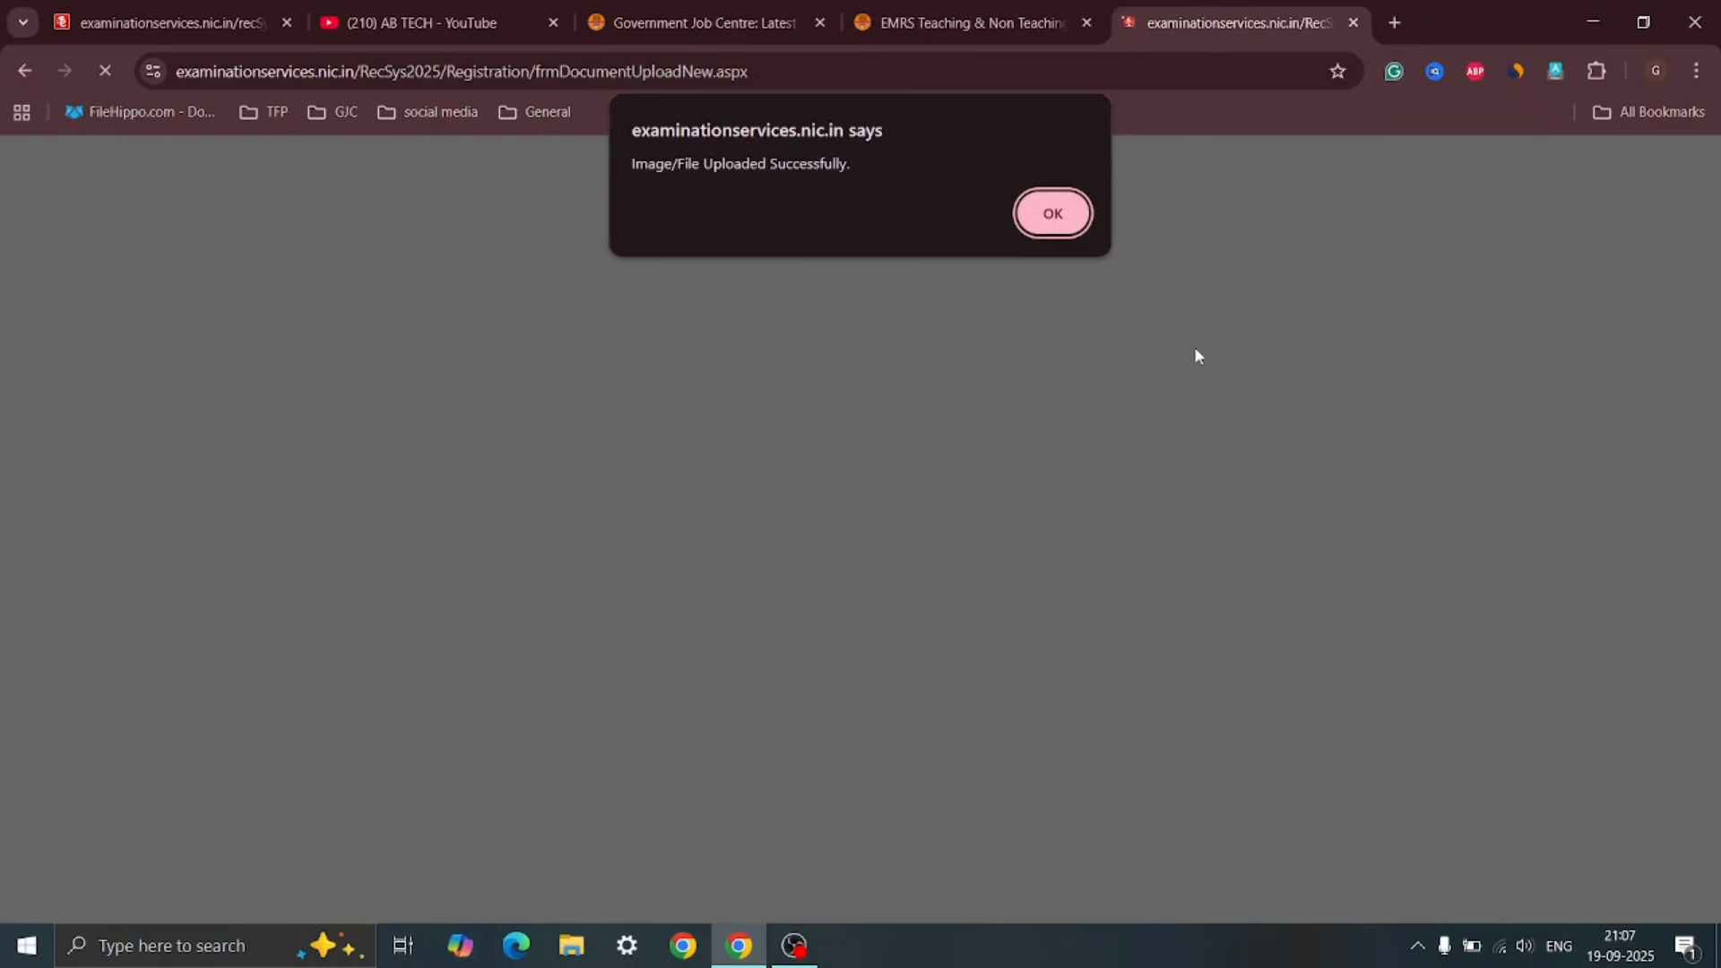
{"action": "left_click", "coordinate": [1055, 232]}
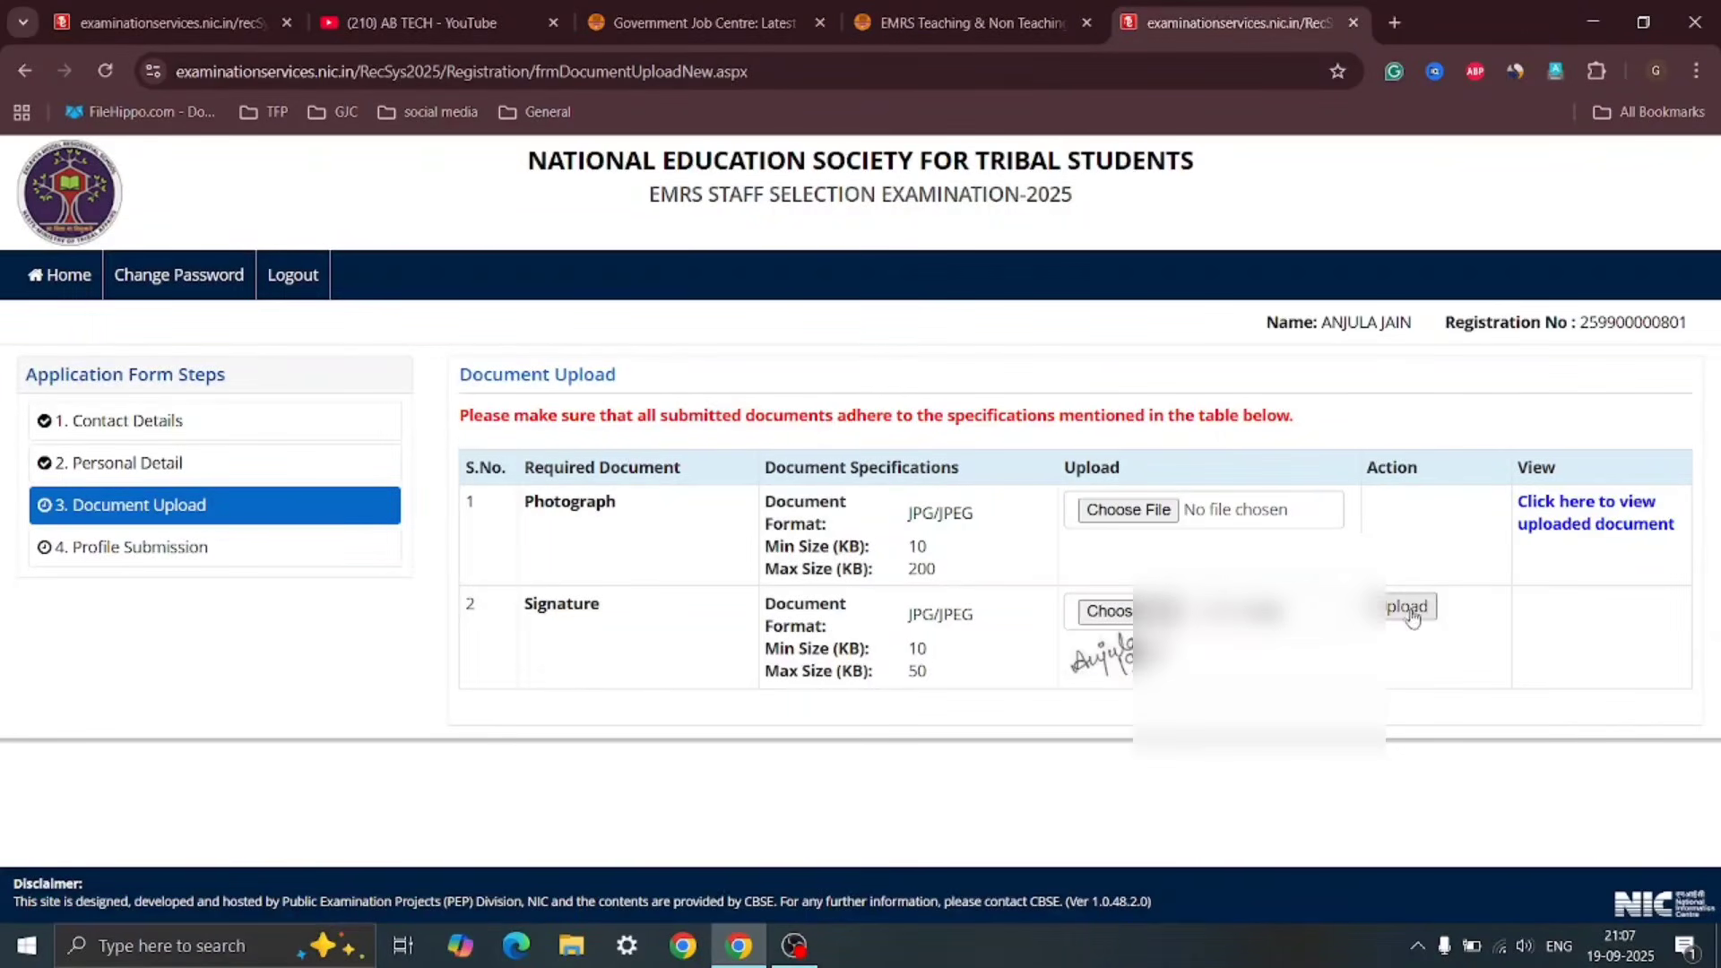
{"action": "left_click", "coordinate": [1406, 608]}
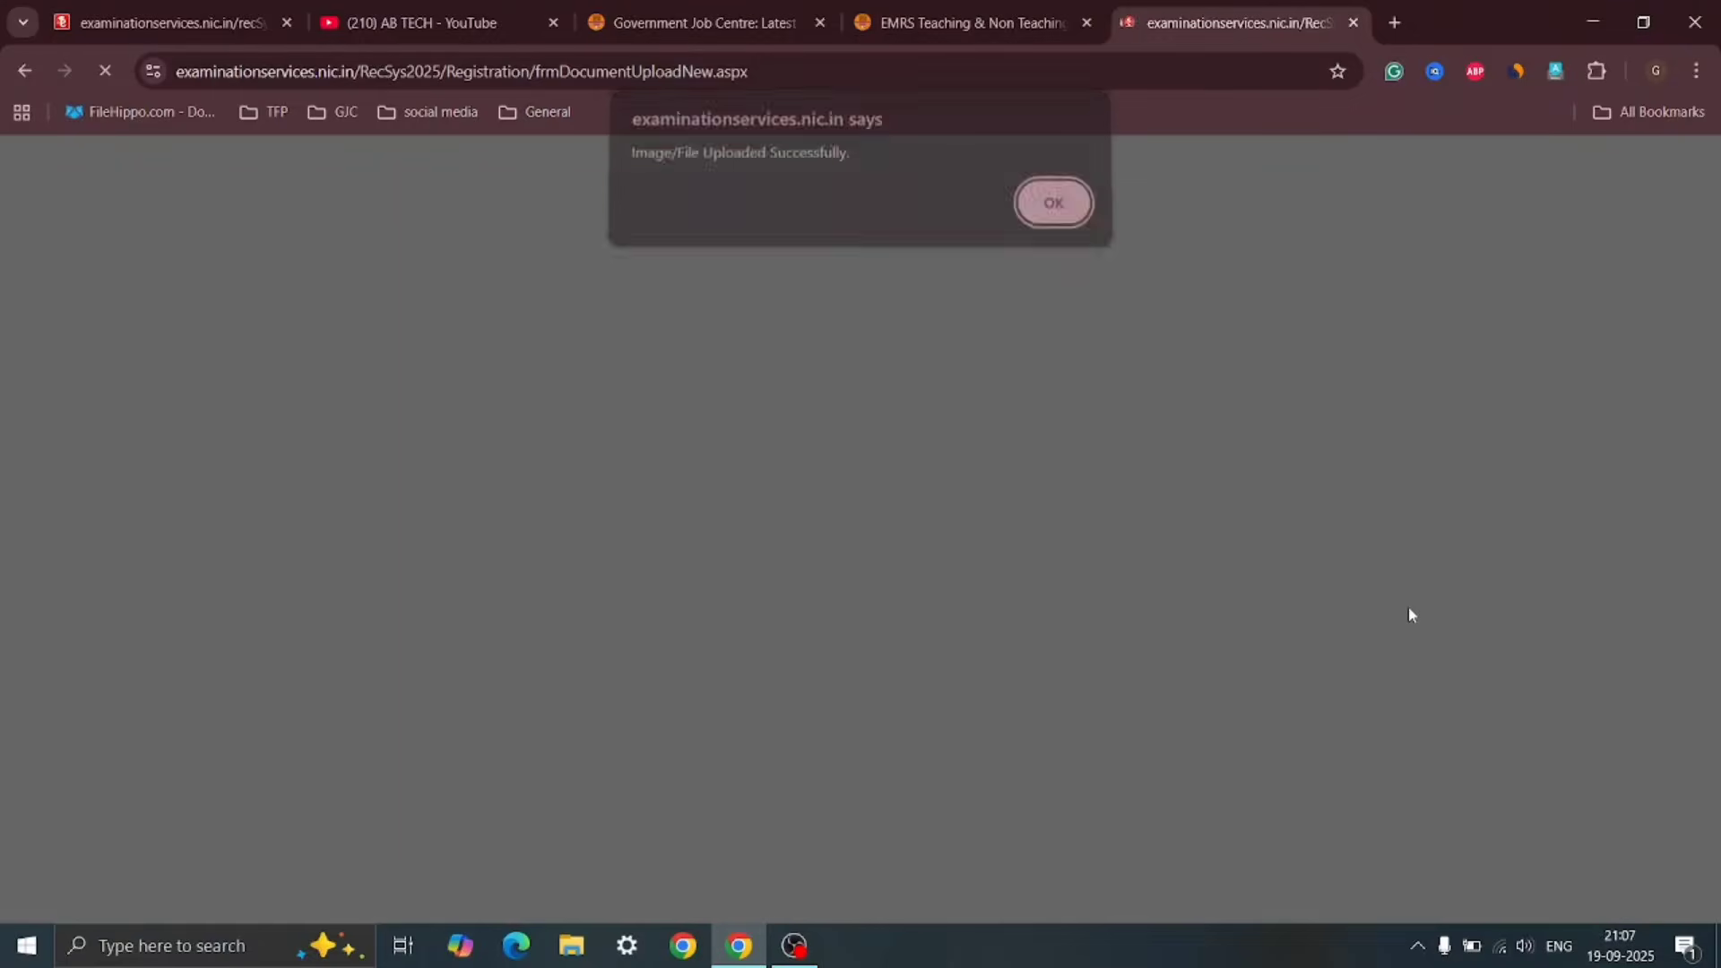
Step: Enter the Document Upload CAPTCHA, save and confirm the section, and dismiss the success message
{"action": "left_click", "coordinate": [1054, 224]}
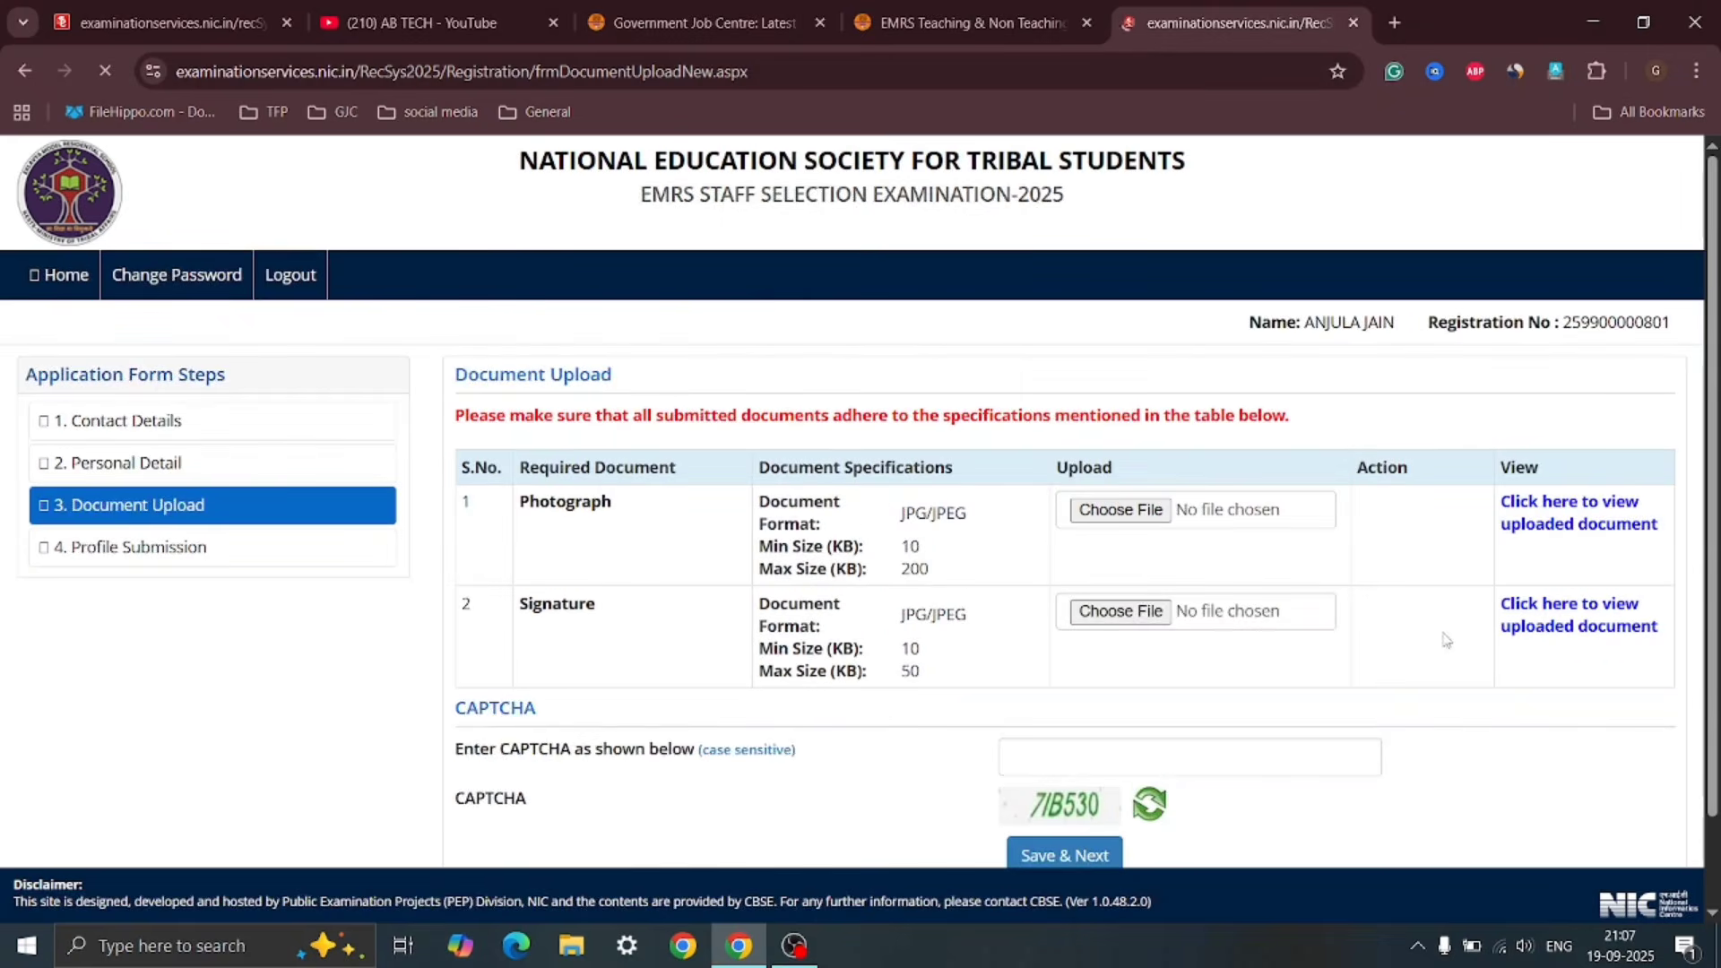
{"action": "left_click", "coordinate": [1030, 766]}
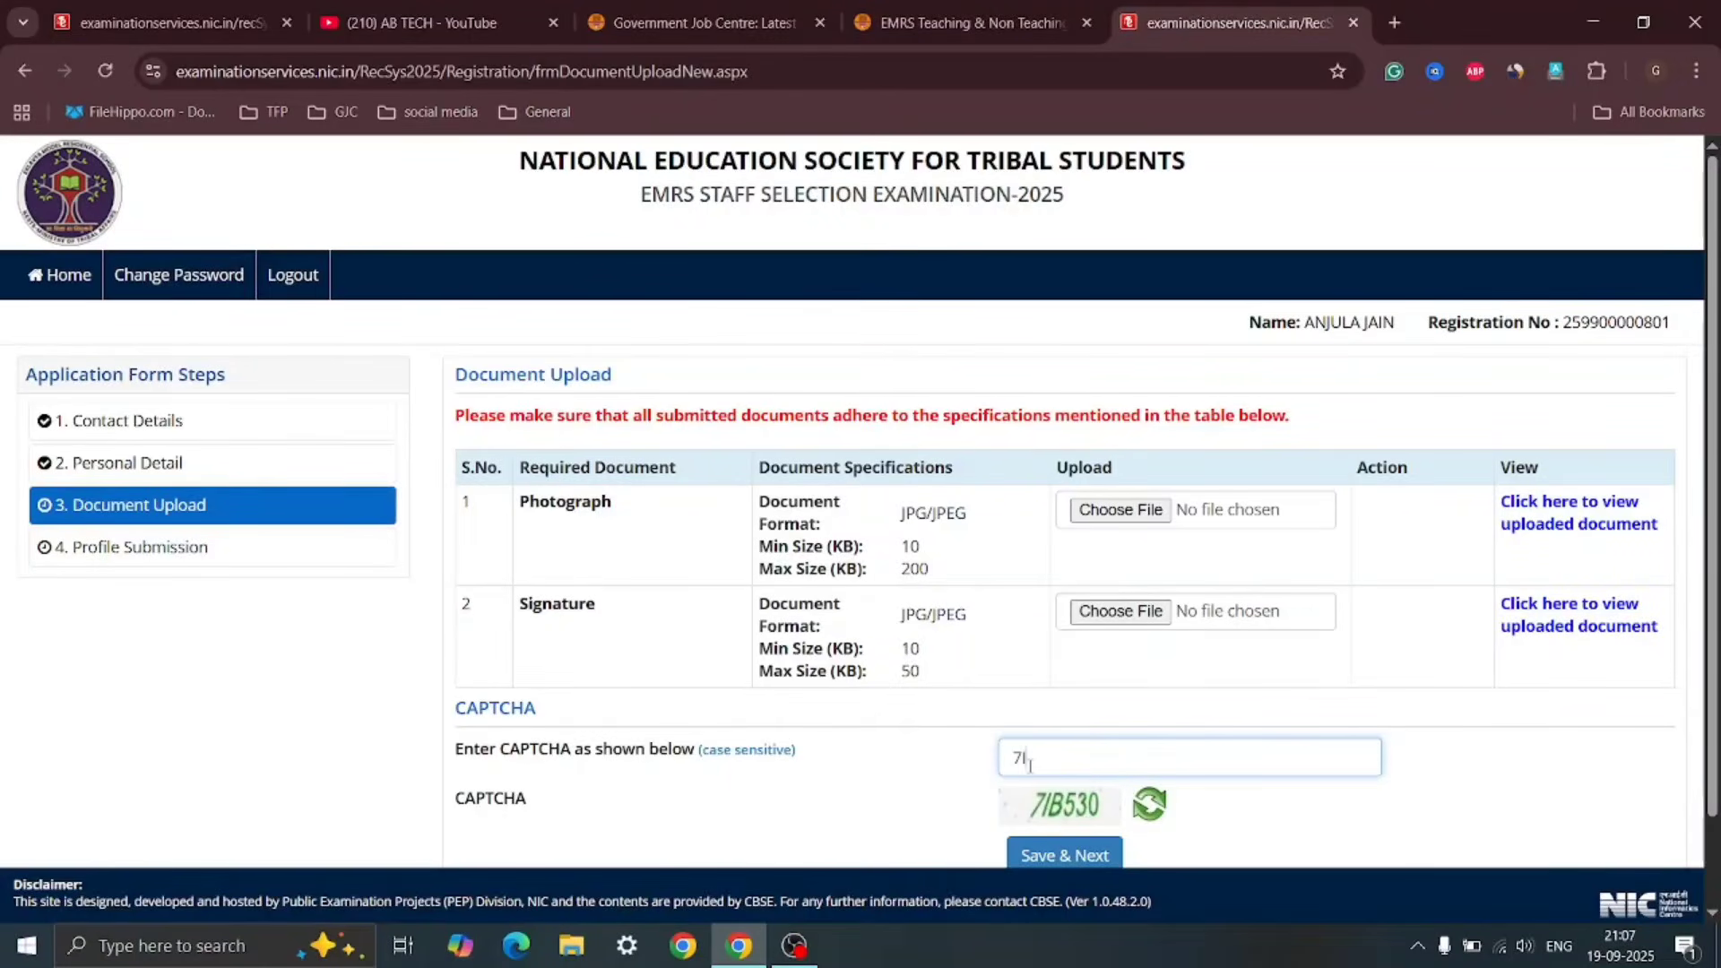
{"action": "type", "text": "7IB530"}
{"action": "left_click", "coordinate": [1055, 857]}
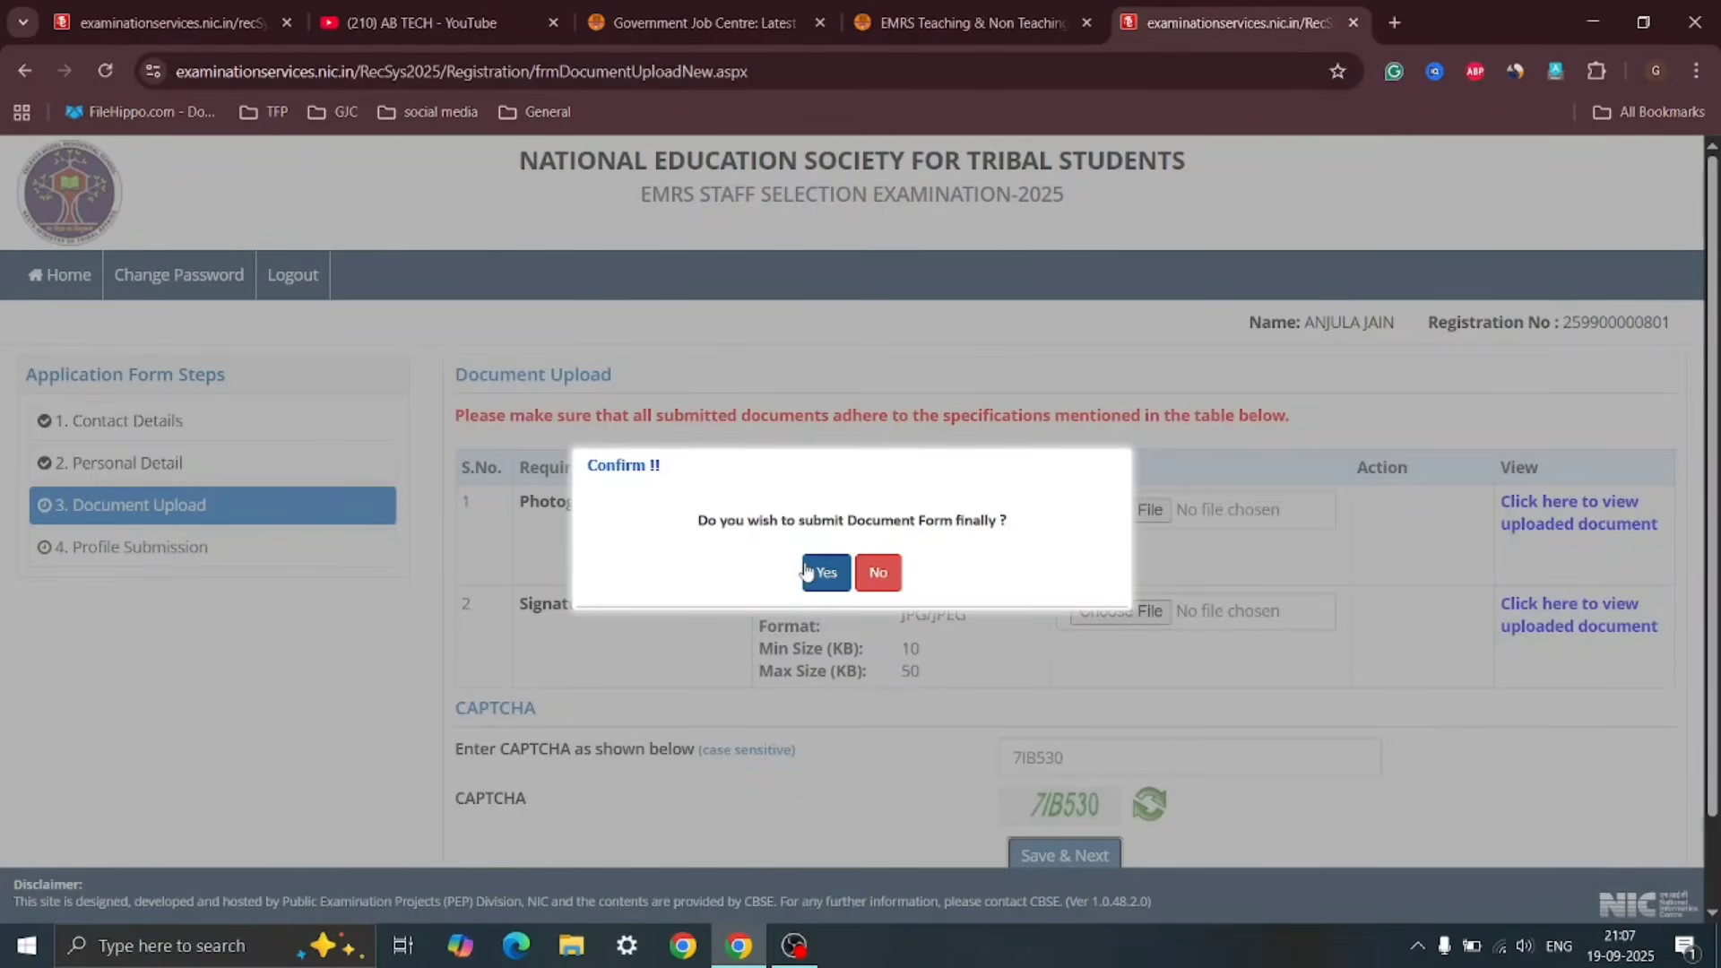
{"action": "left_click", "coordinate": [822, 575]}
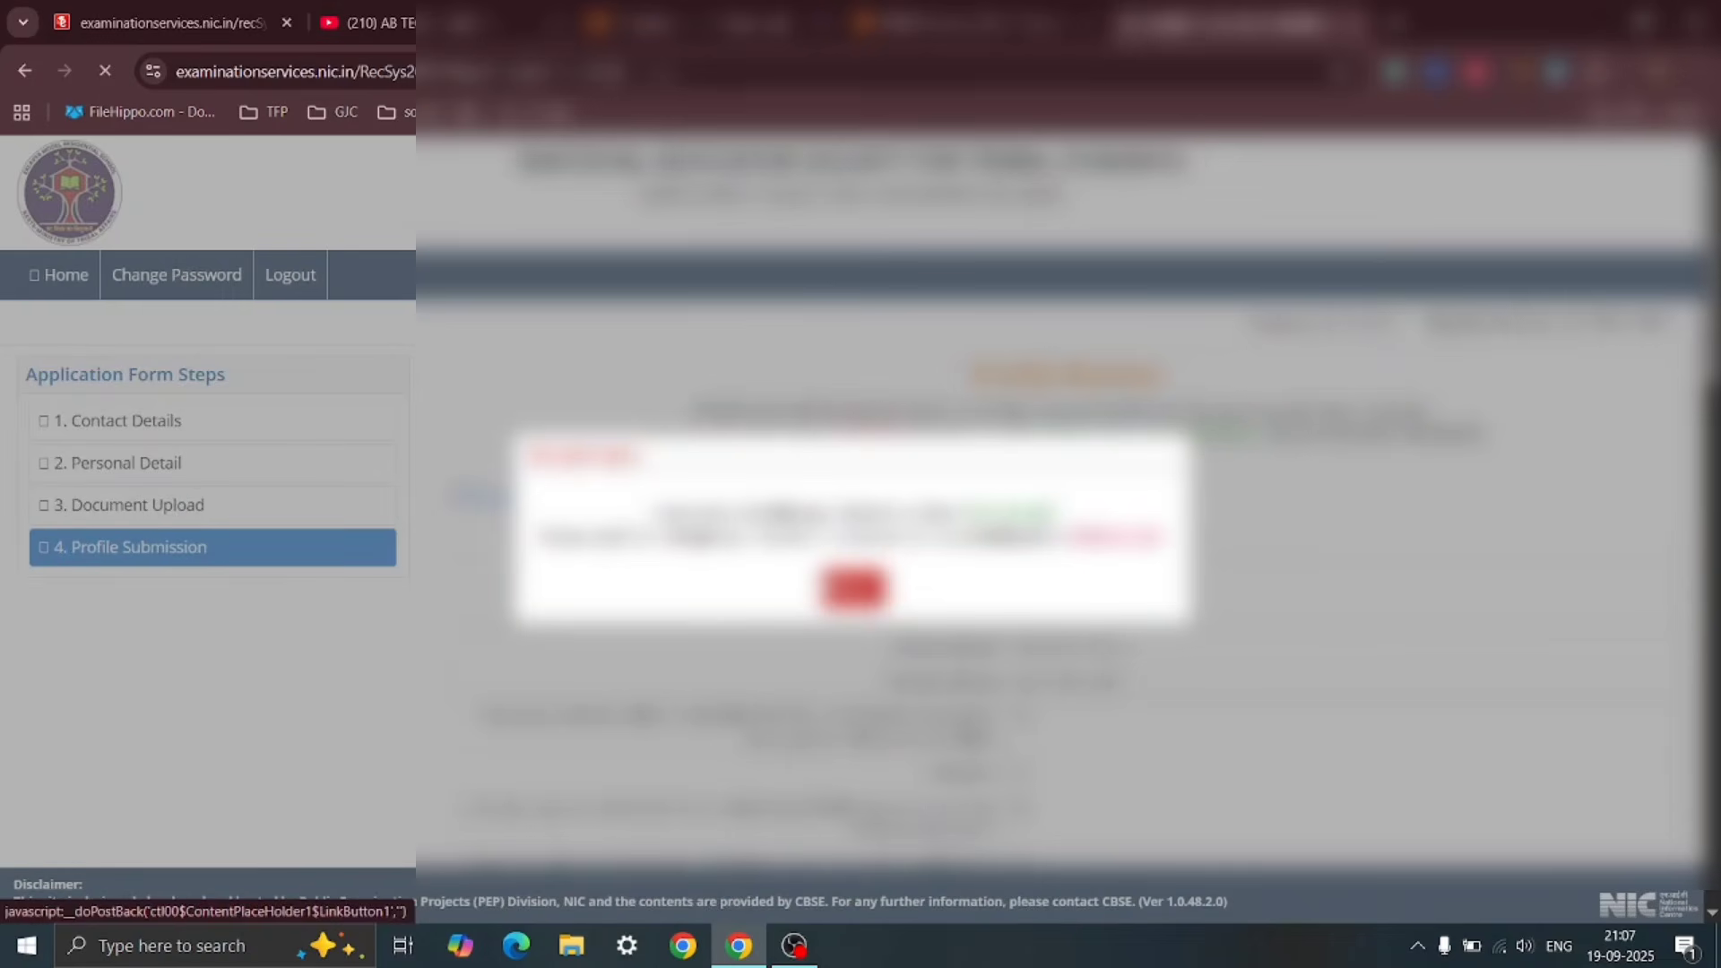
{"action": "left_click", "coordinate": [851, 596]}
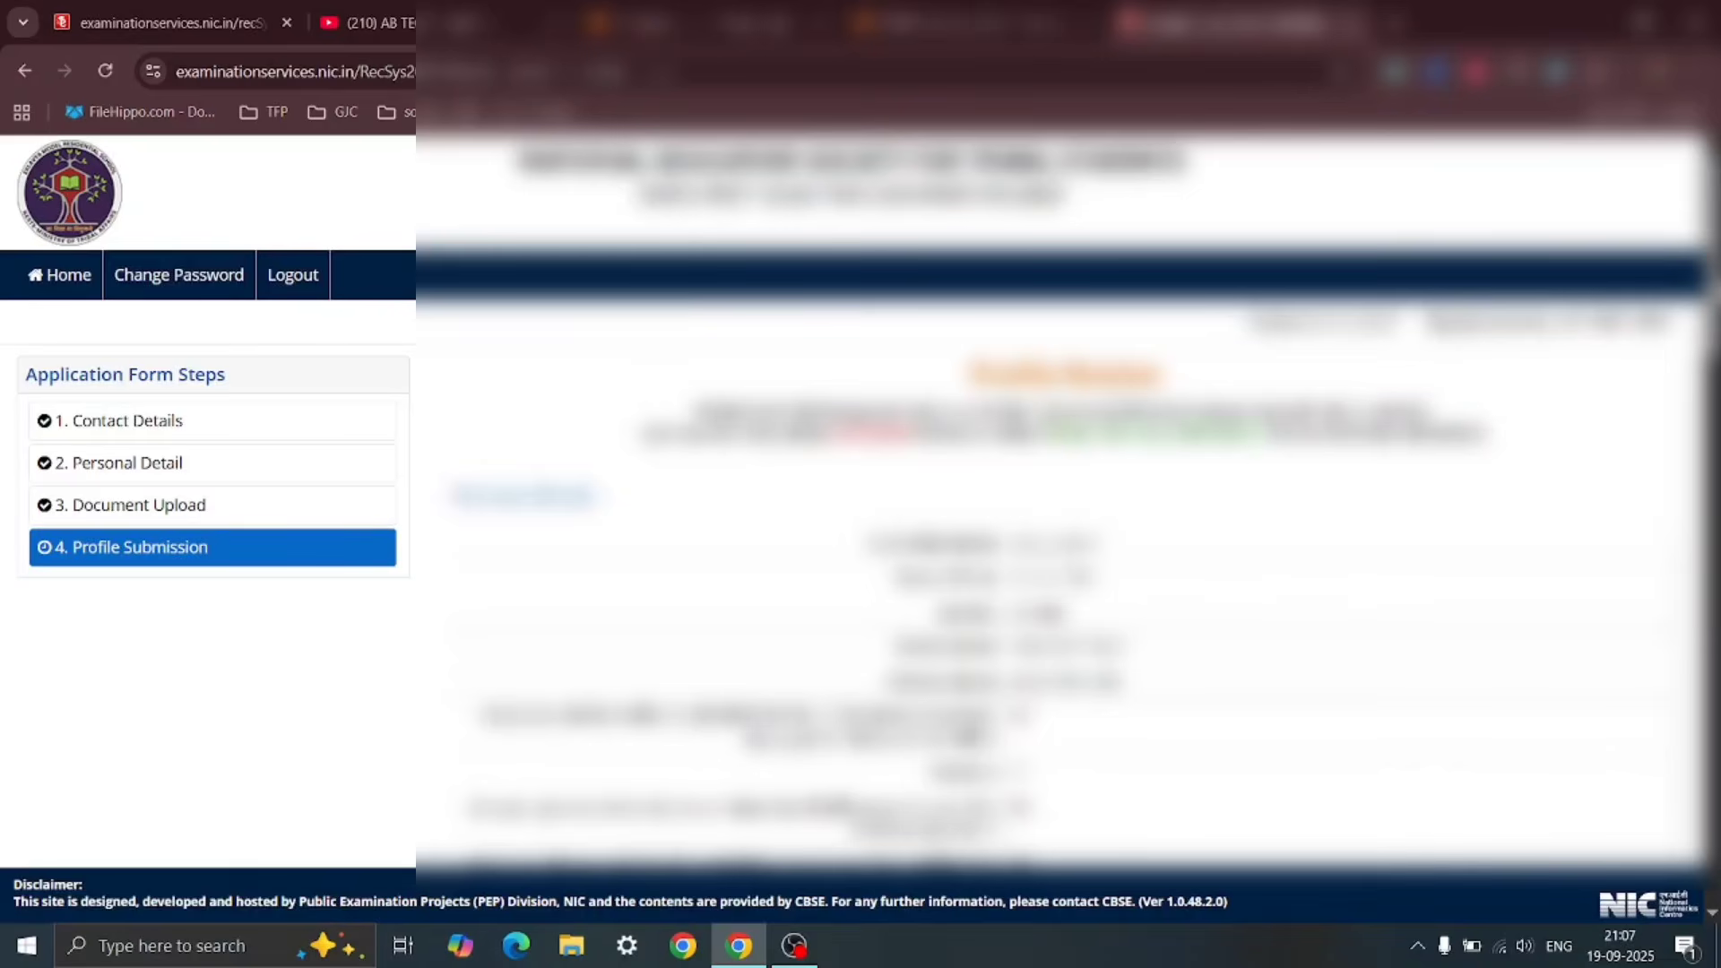
Step: Scroll down the Profile Submission summary to the particulars checklist and declaration
{"action": "scroll", "coordinate": [860, 502], "scroll_direction": "down", "scroll_amount": 2}
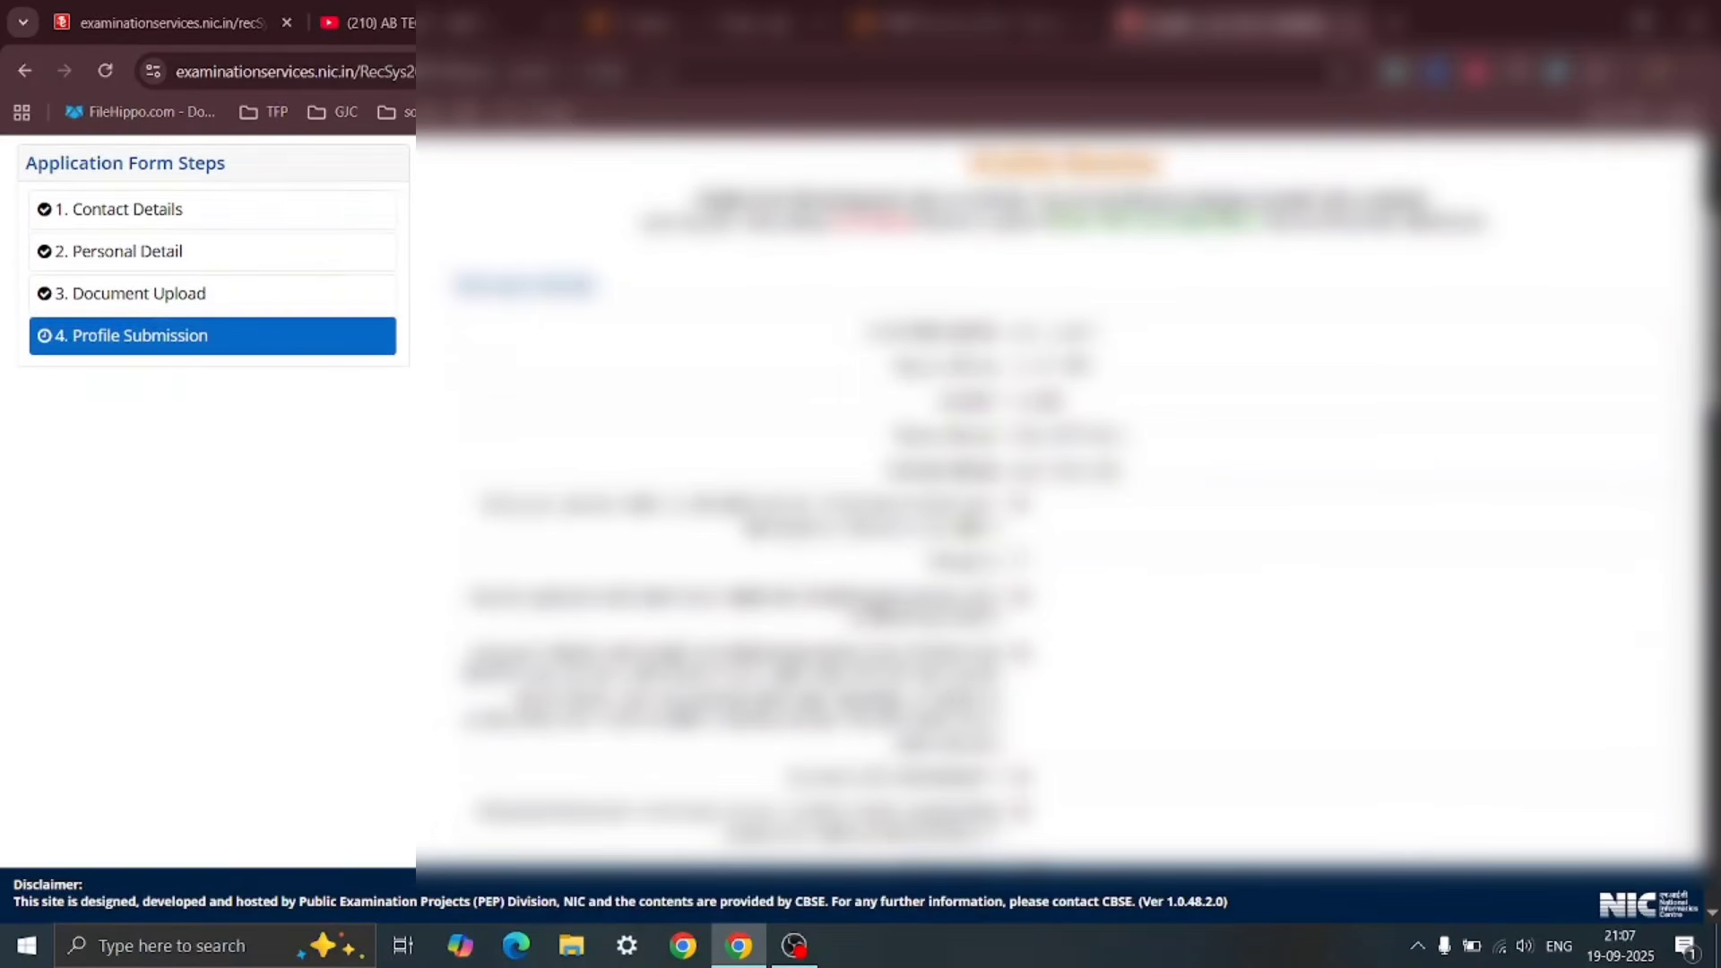
{"action": "scroll", "coordinate": [860, 502], "scroll_direction": "down", "scroll_amount": 3}
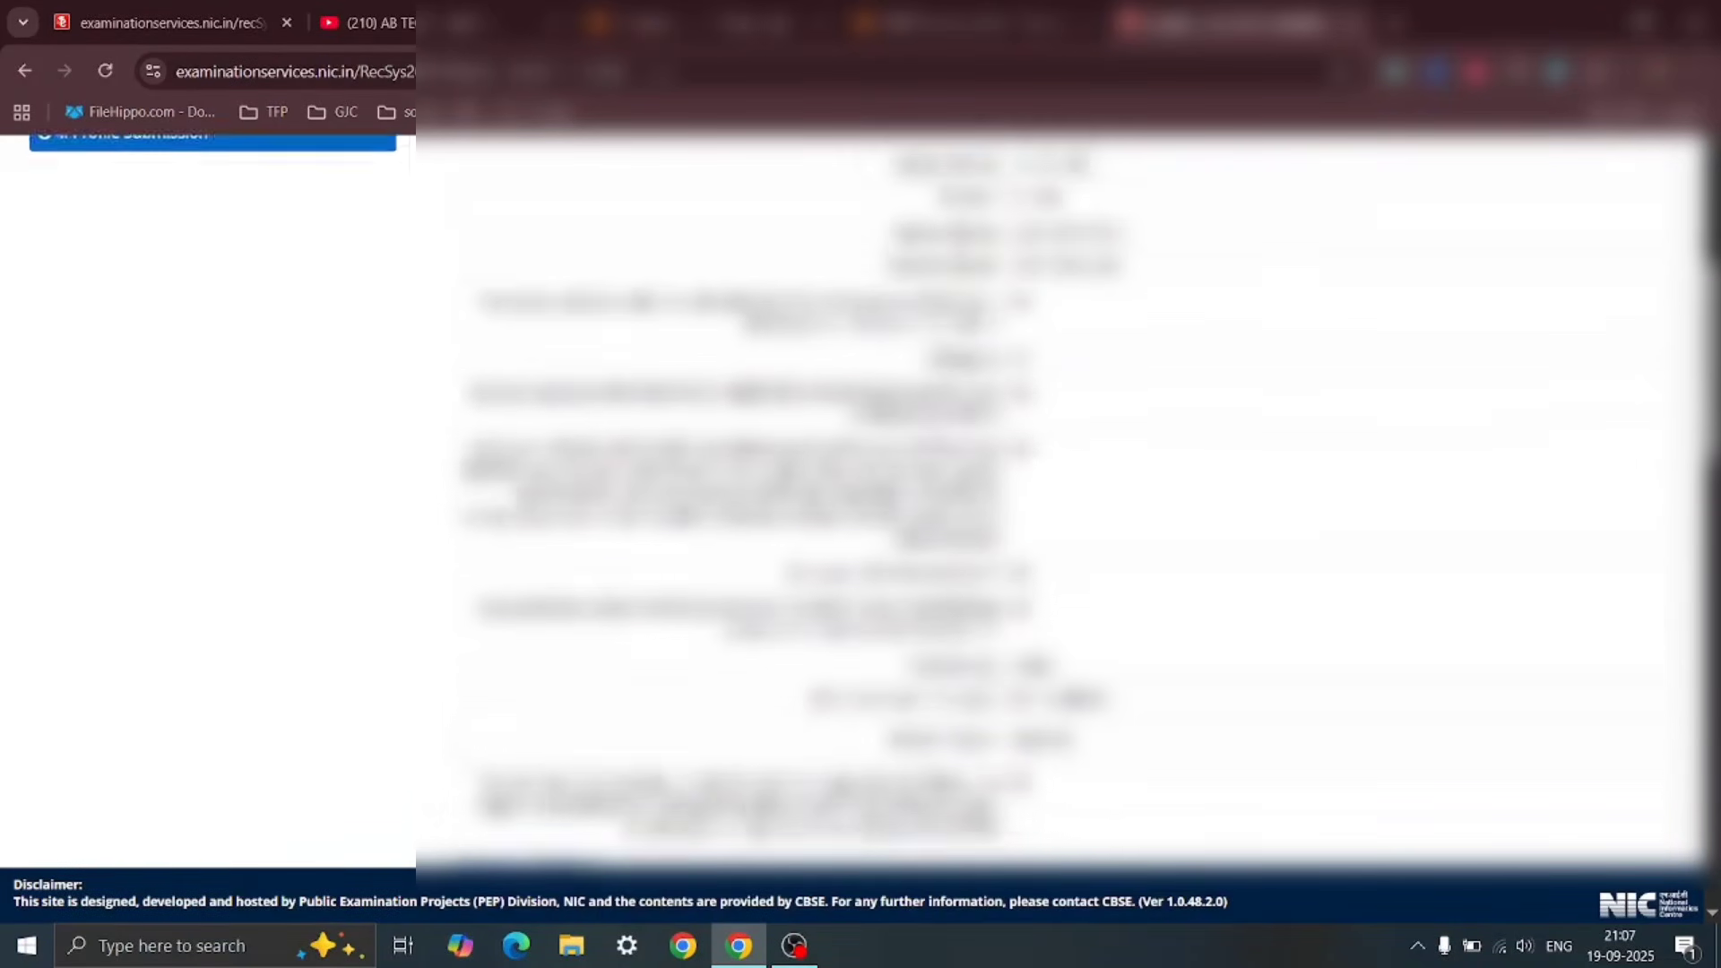
{"action": "scroll", "coordinate": [860, 502], "scroll_direction": "down", "scroll_amount": 3}
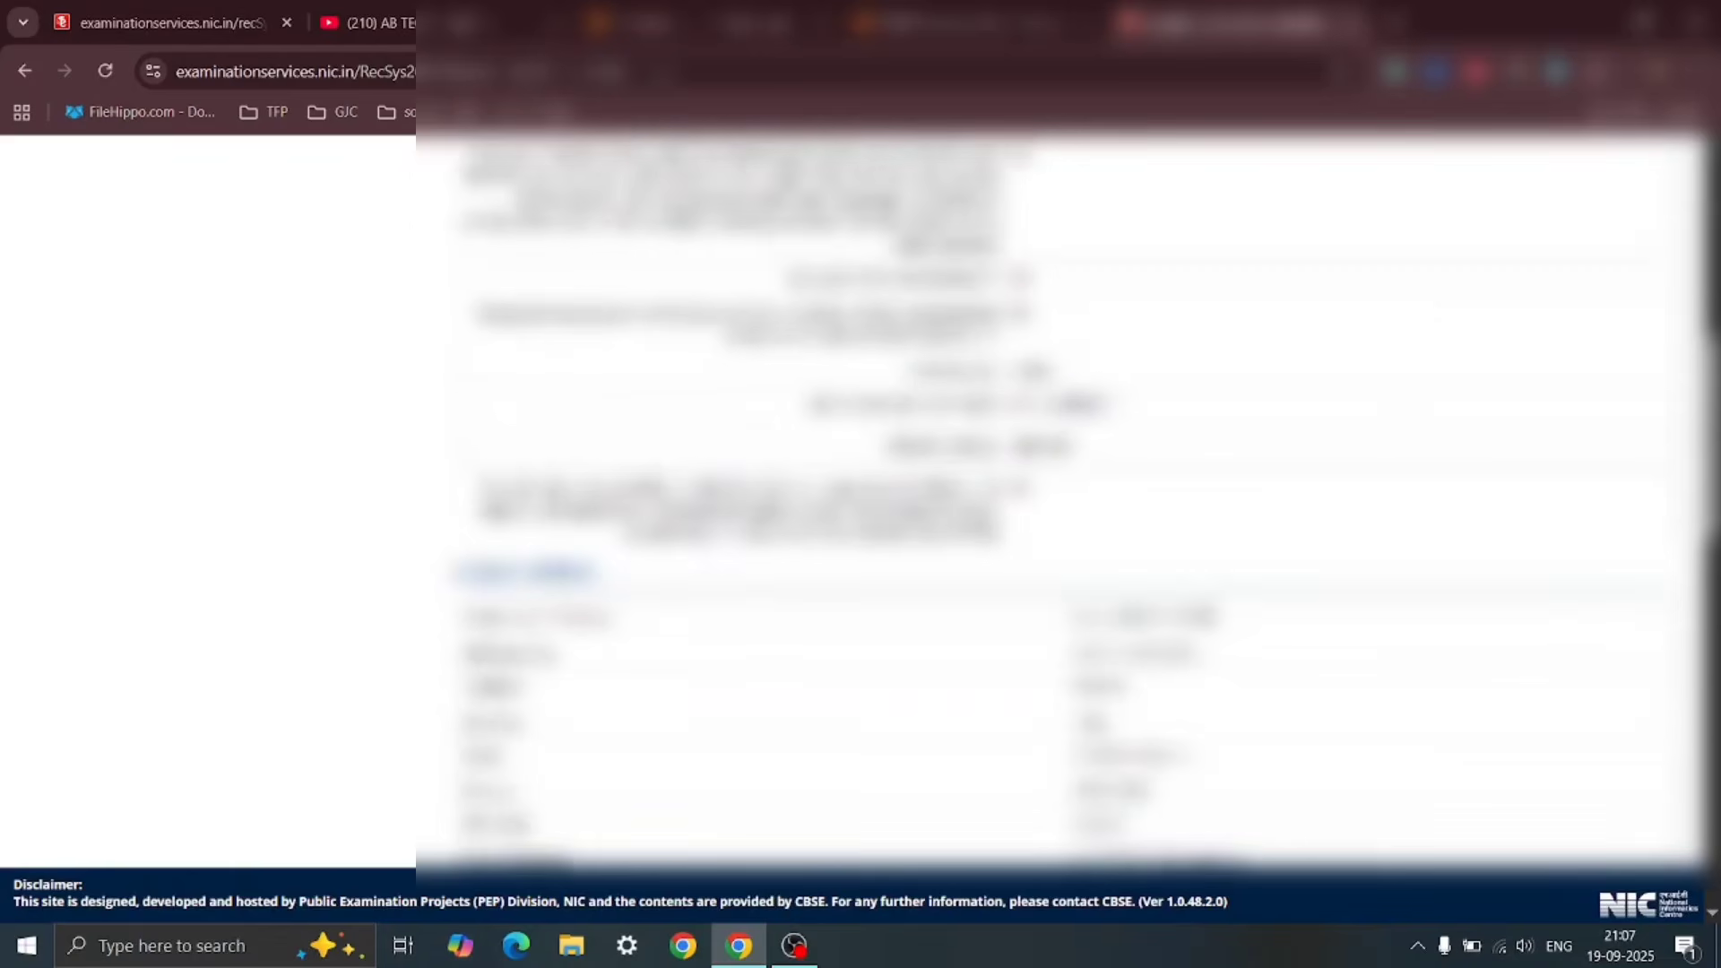
{"action": "scroll", "coordinate": [860, 502], "scroll_direction": "down", "scroll_amount": 3}
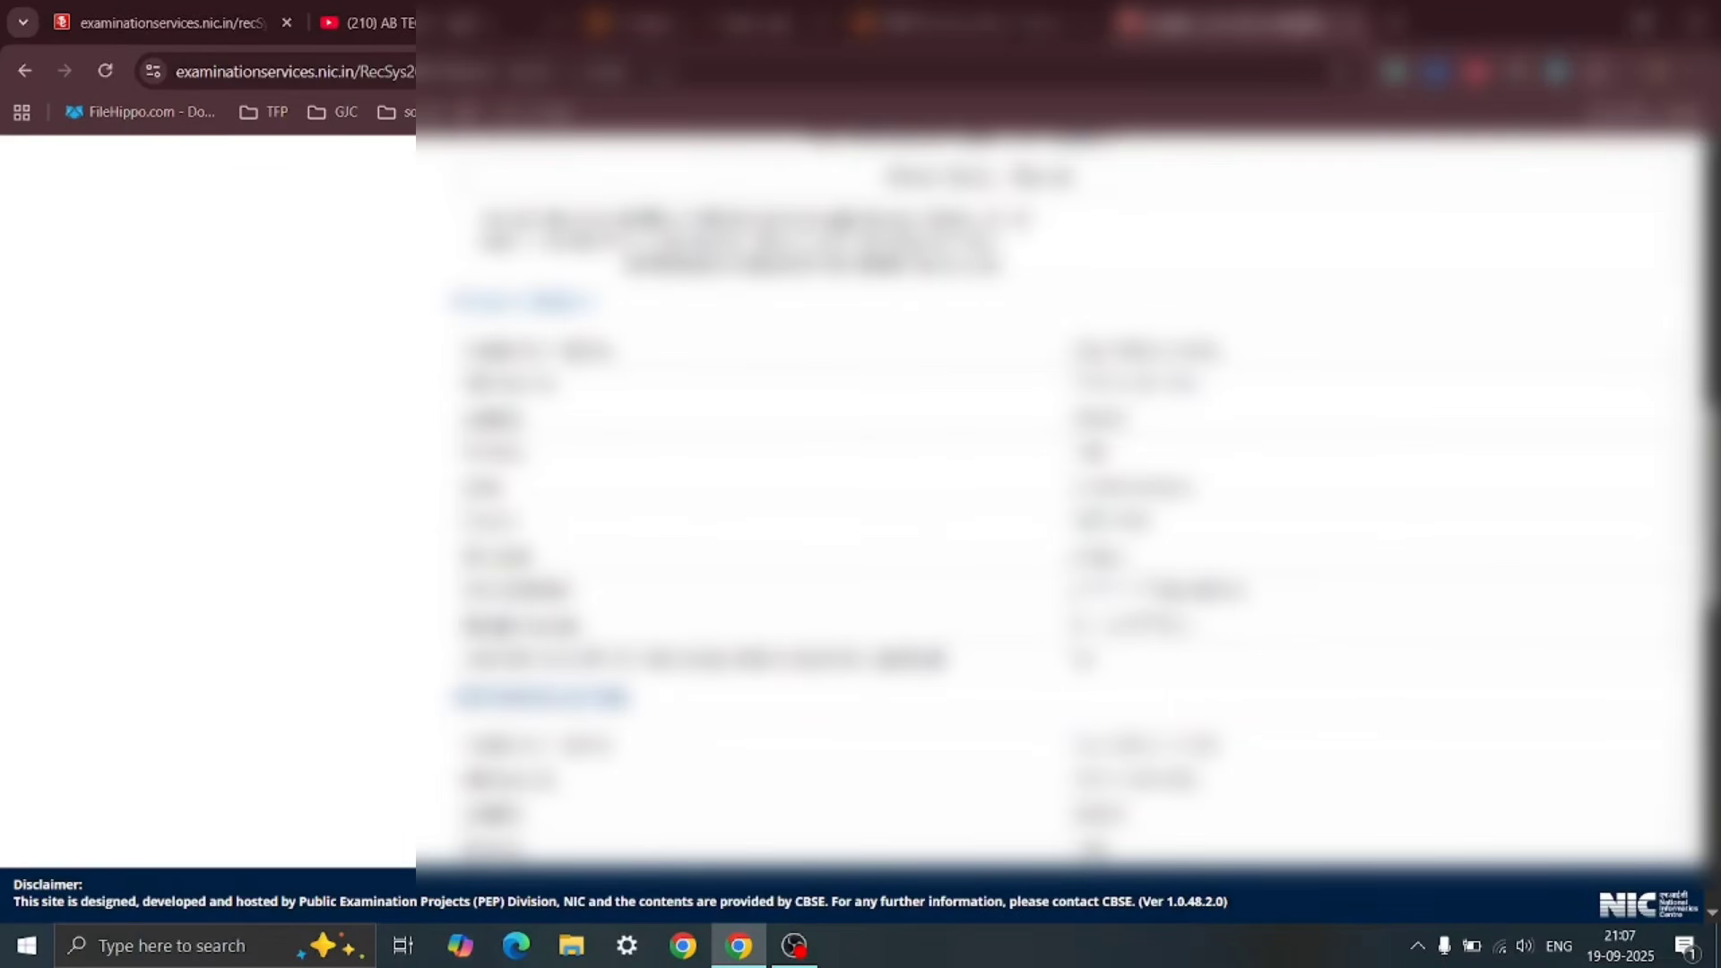
{"action": "scroll", "coordinate": [861, 501], "scroll_direction": "down", "scroll_amount": 6}
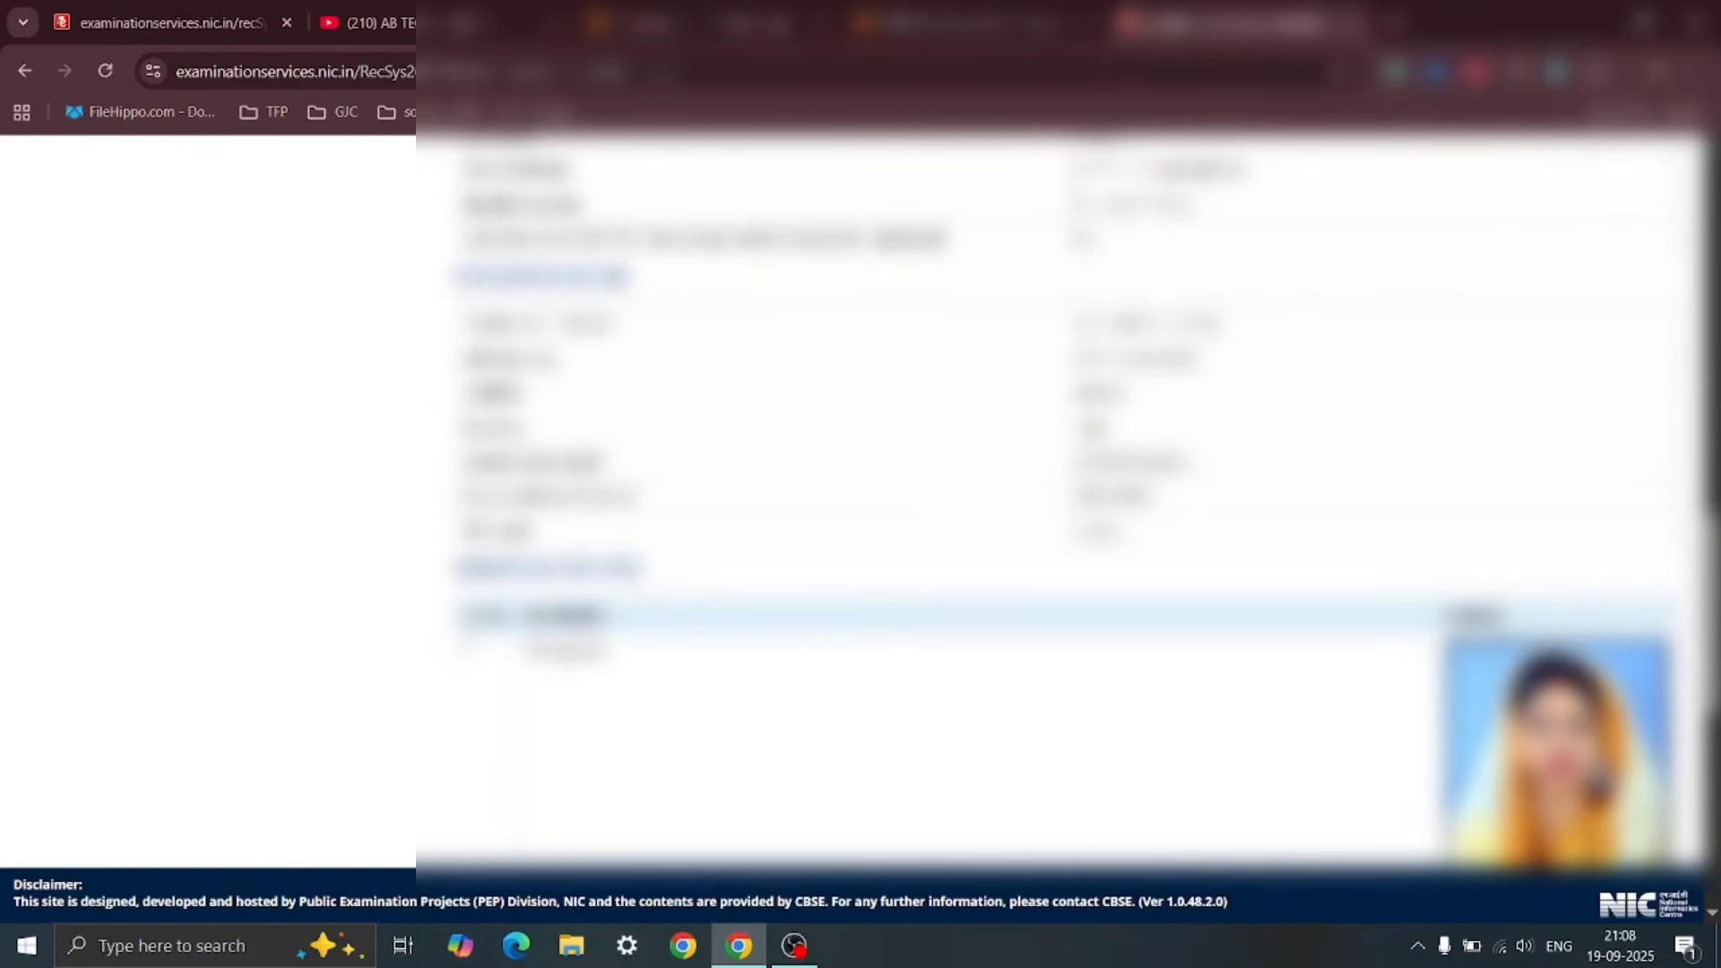
{"action": "scroll", "coordinate": [860, 501], "scroll_direction": "down", "scroll_amount": 4}
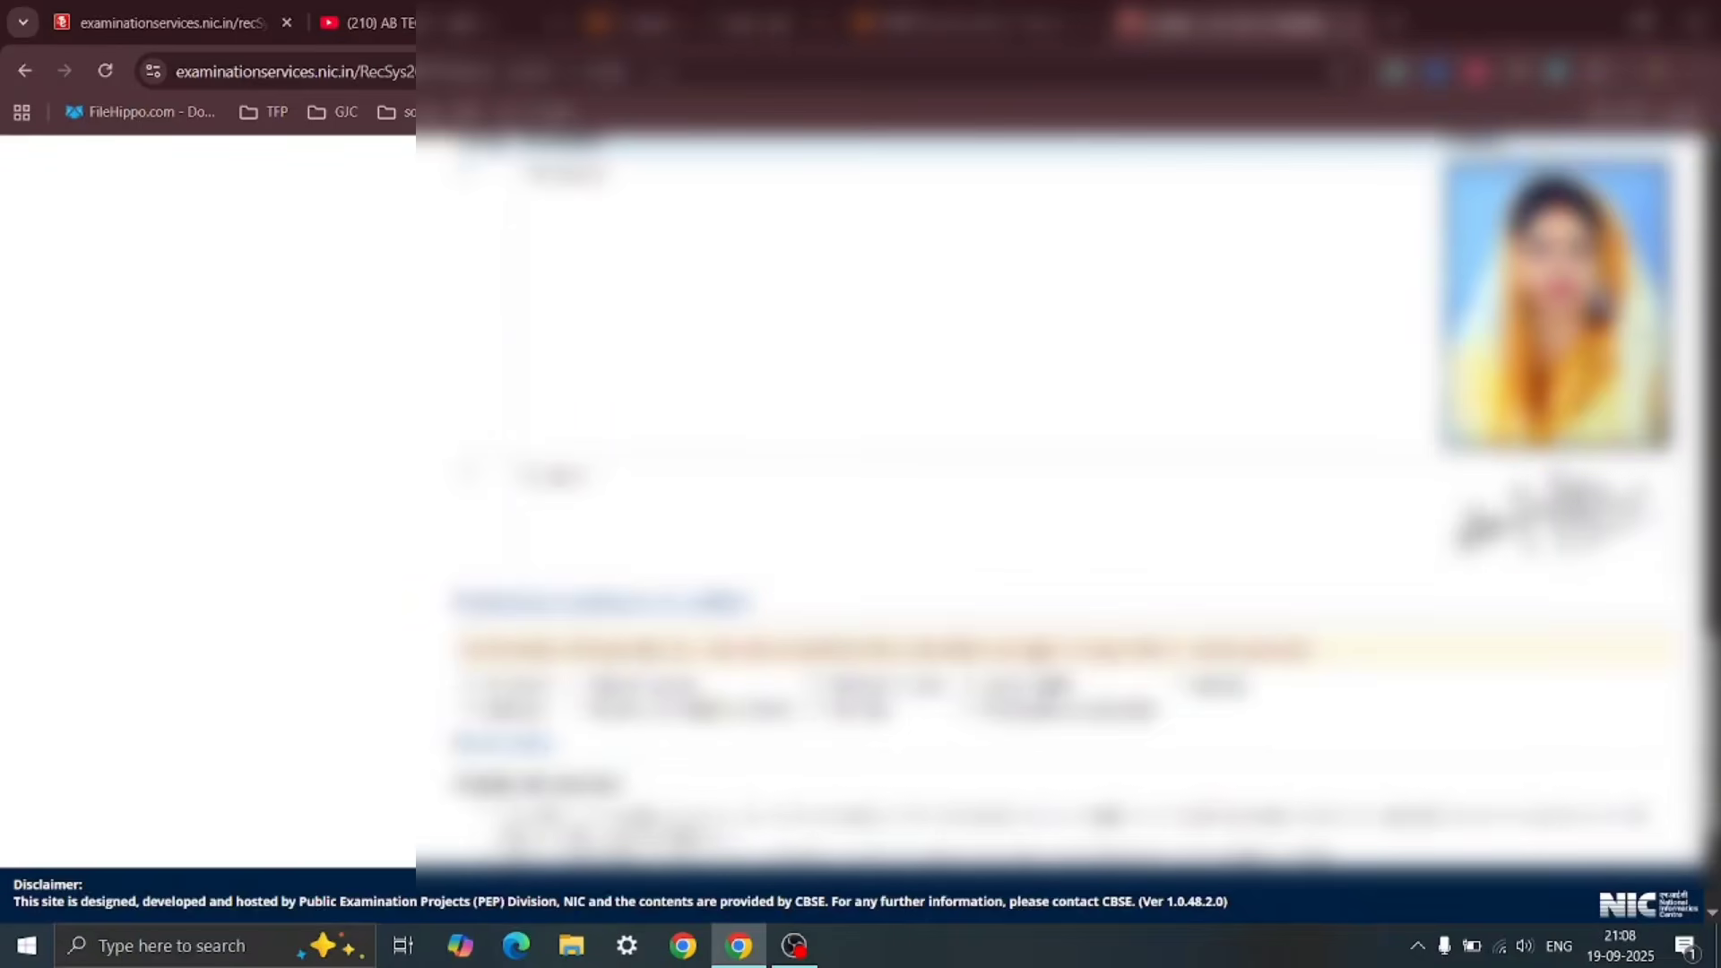
{"action": "scroll", "coordinate": [860, 501], "scroll_direction": "down", "scroll_amount": 2}
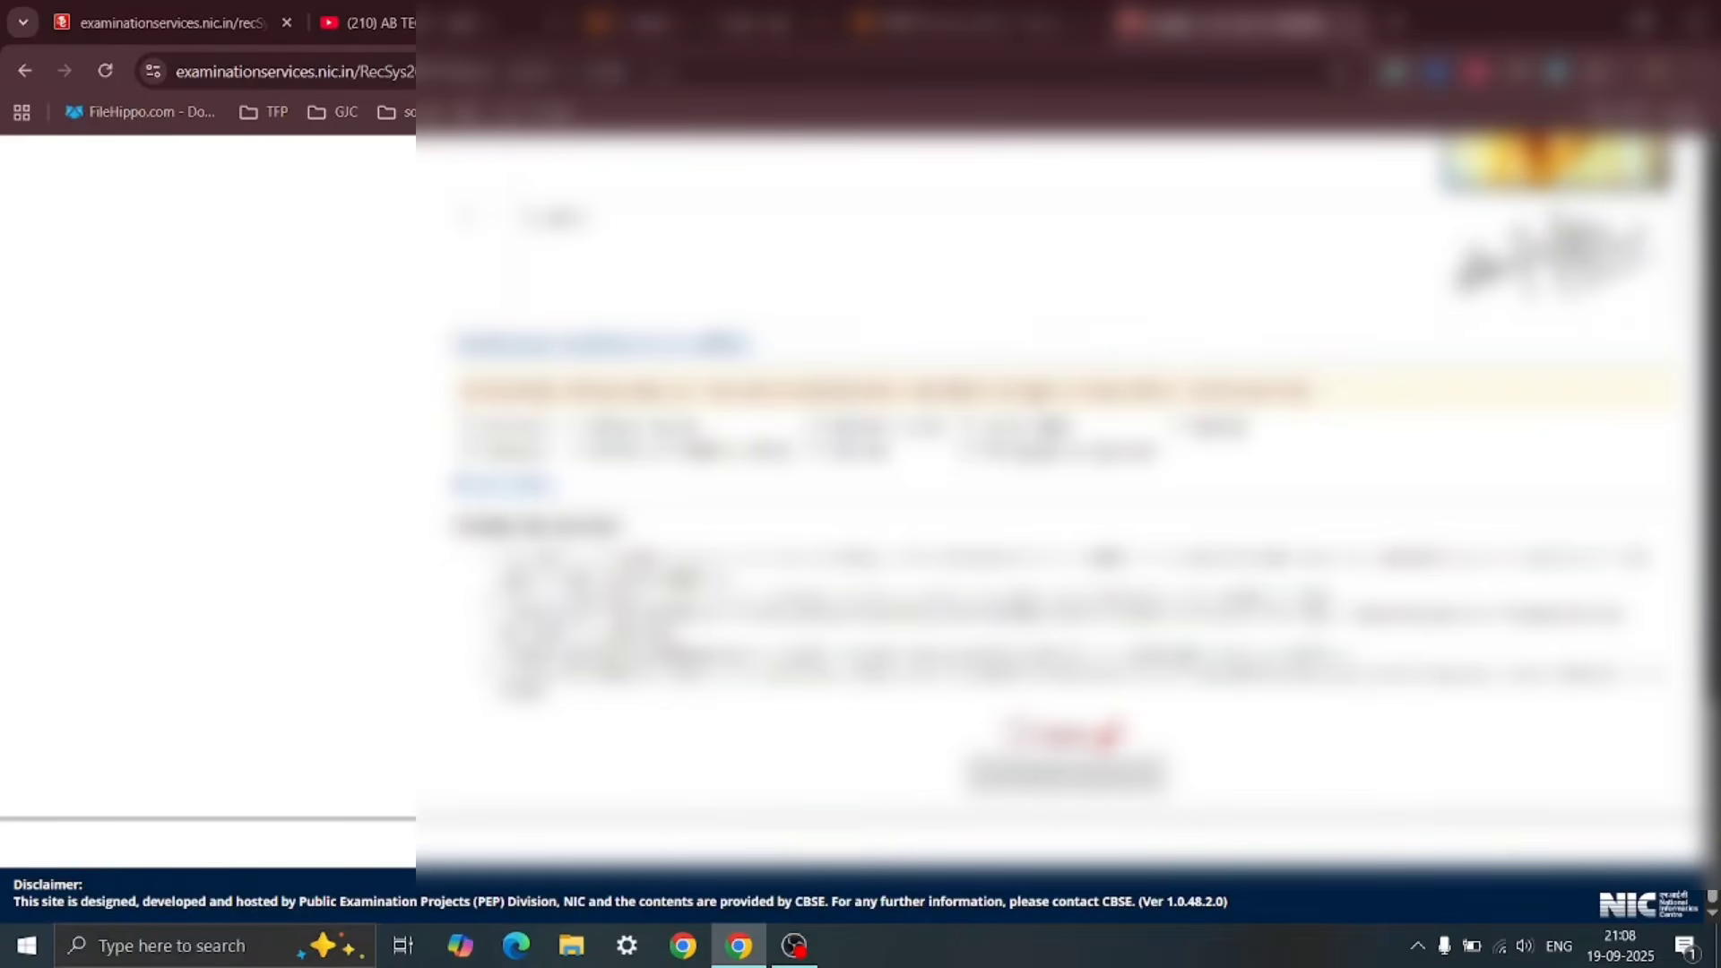
Step: Tick all nine particulars: name, parents' names, gender, photo/signature, birth date, address, PwD, category
{"action": "left_click", "coordinate": [467, 425]}
{"action": "left_click", "coordinate": [574, 424]}
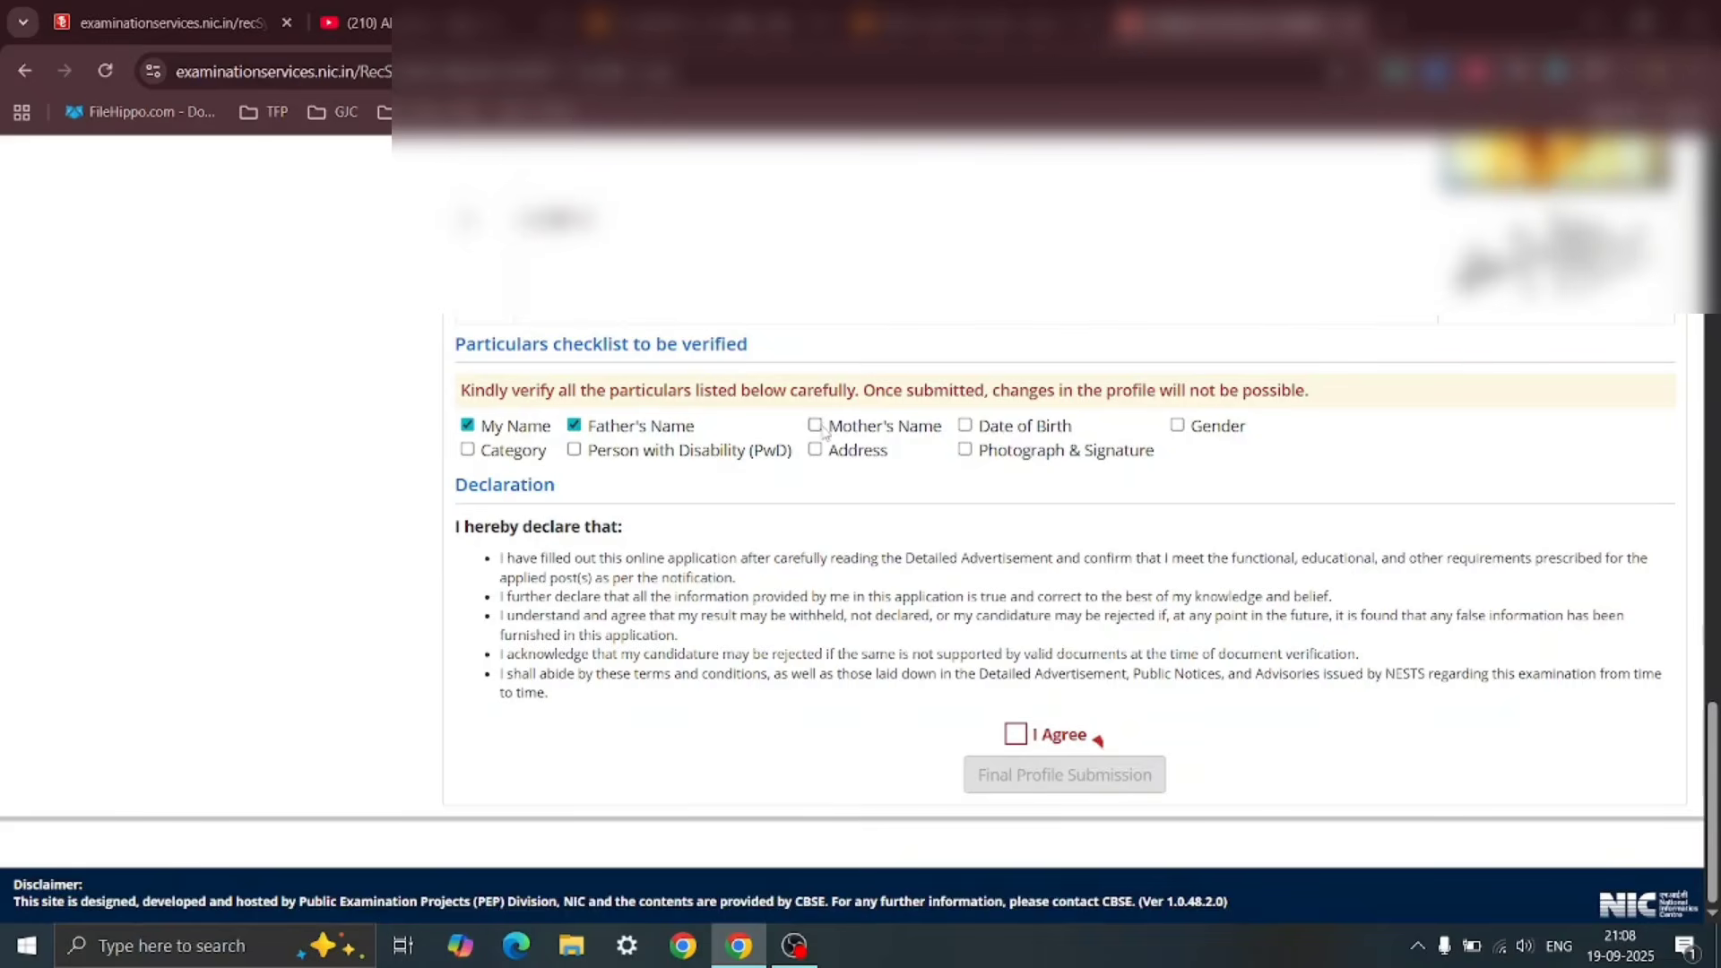
{"action": "left_click", "coordinate": [815, 426]}
{"action": "left_click", "coordinate": [1175, 426]}
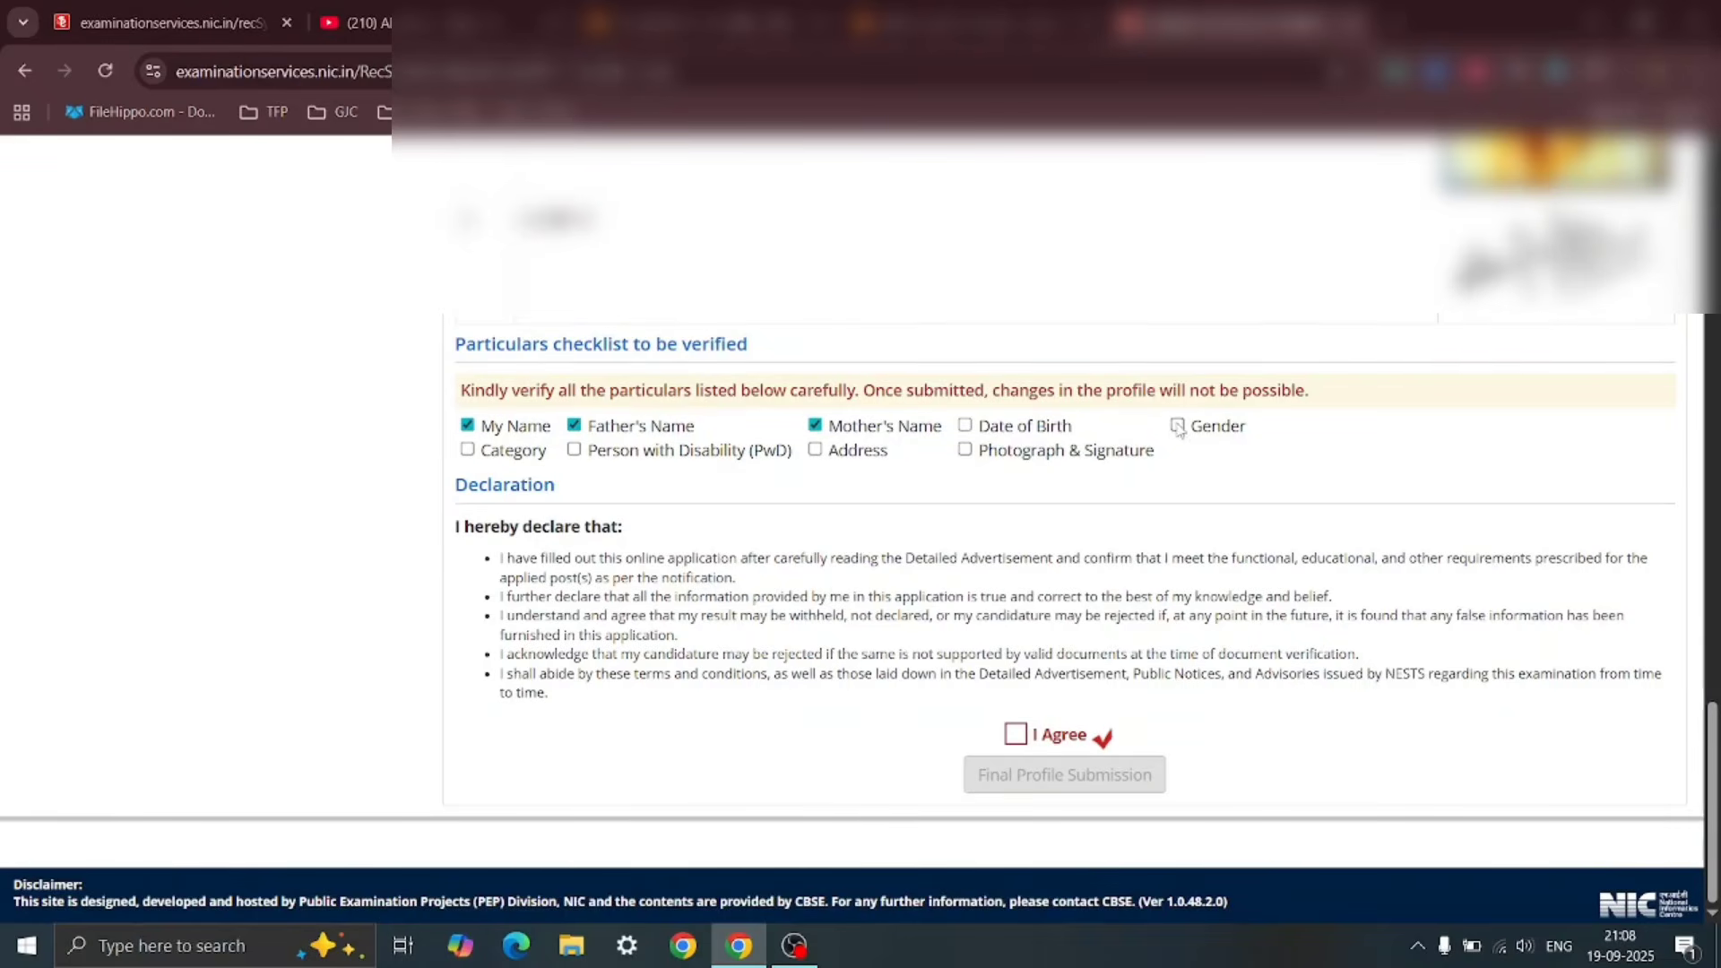
{"action": "left_click", "coordinate": [964, 449]}
{"action": "left_click", "coordinate": [964, 426]}
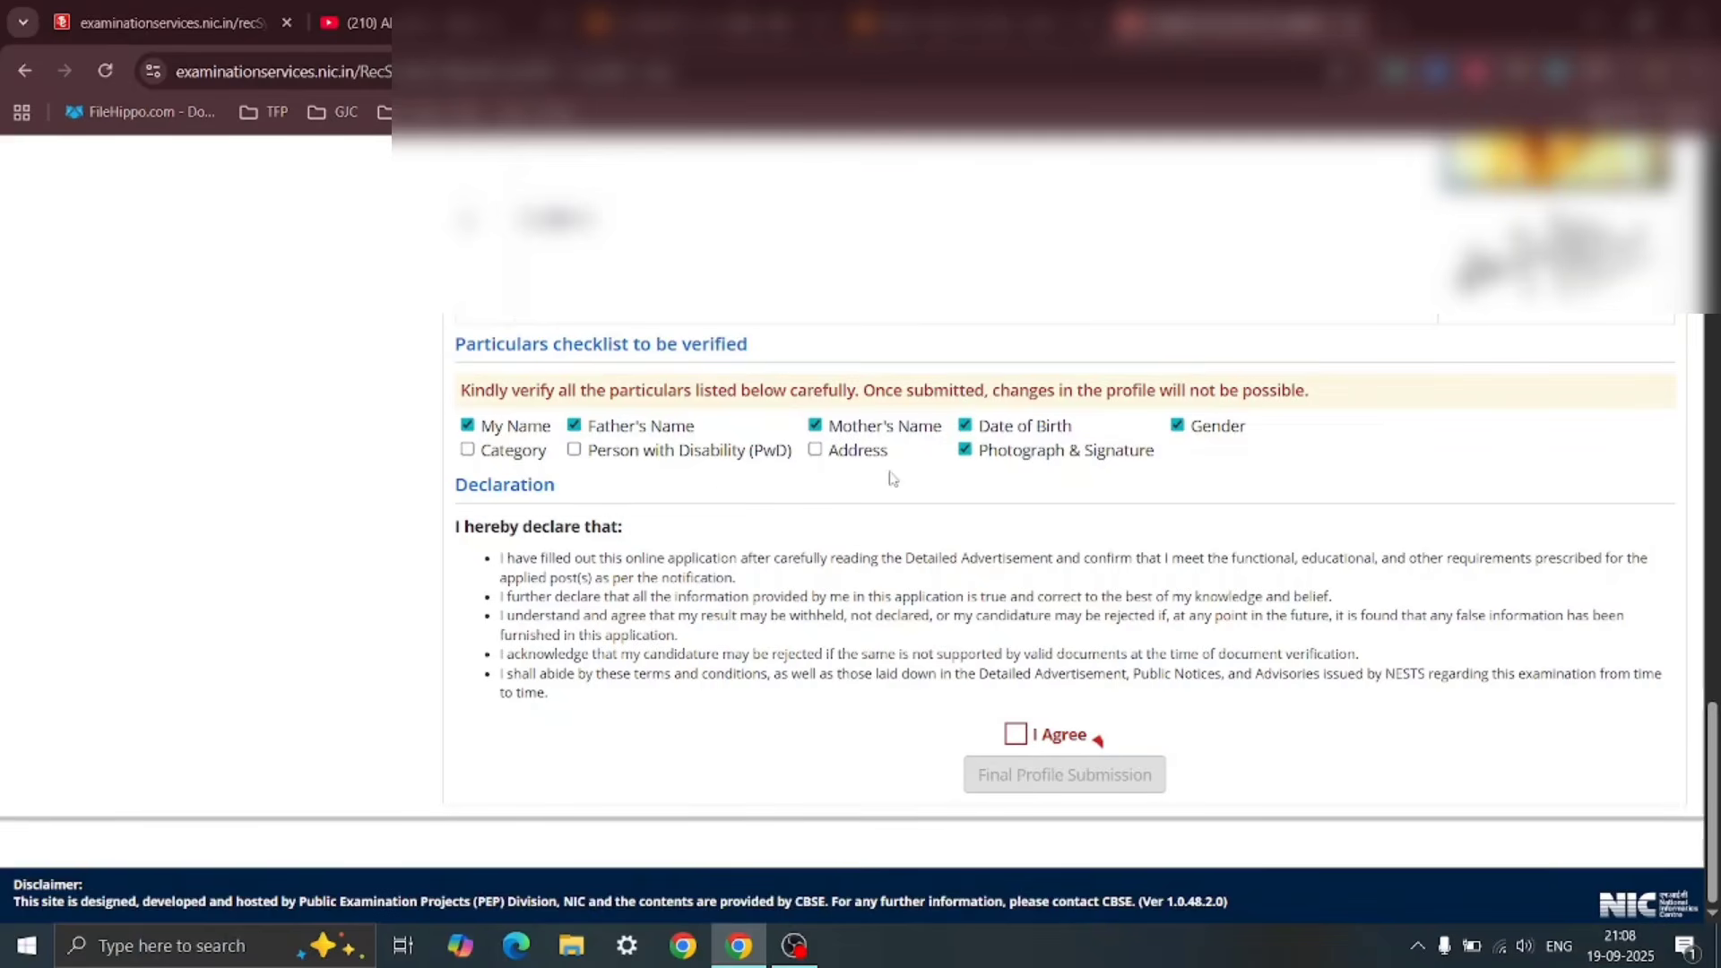
{"action": "left_click", "coordinate": [815, 450]}
{"action": "left_click", "coordinate": [574, 449]}
{"action": "left_click", "coordinate": [467, 450]}
Step: Accept the declaration and confirm the Final Profile Submission
{"action": "left_click", "coordinate": [1015, 735]}
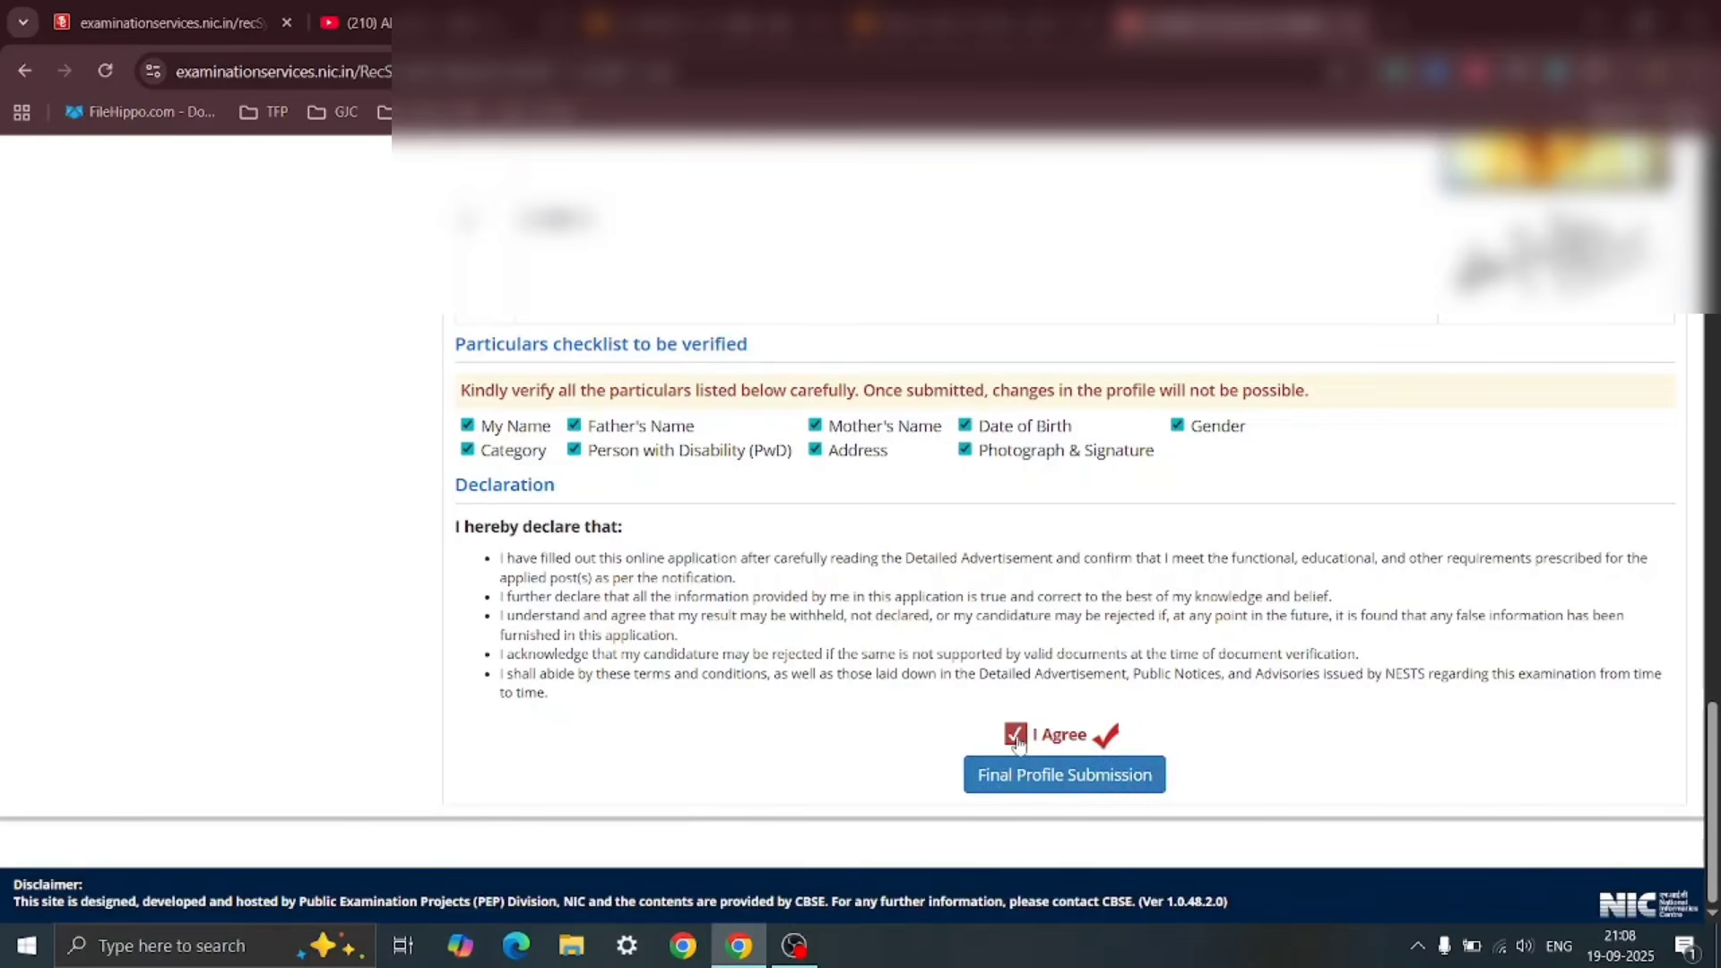
{"action": "left_click", "coordinate": [1018, 776]}
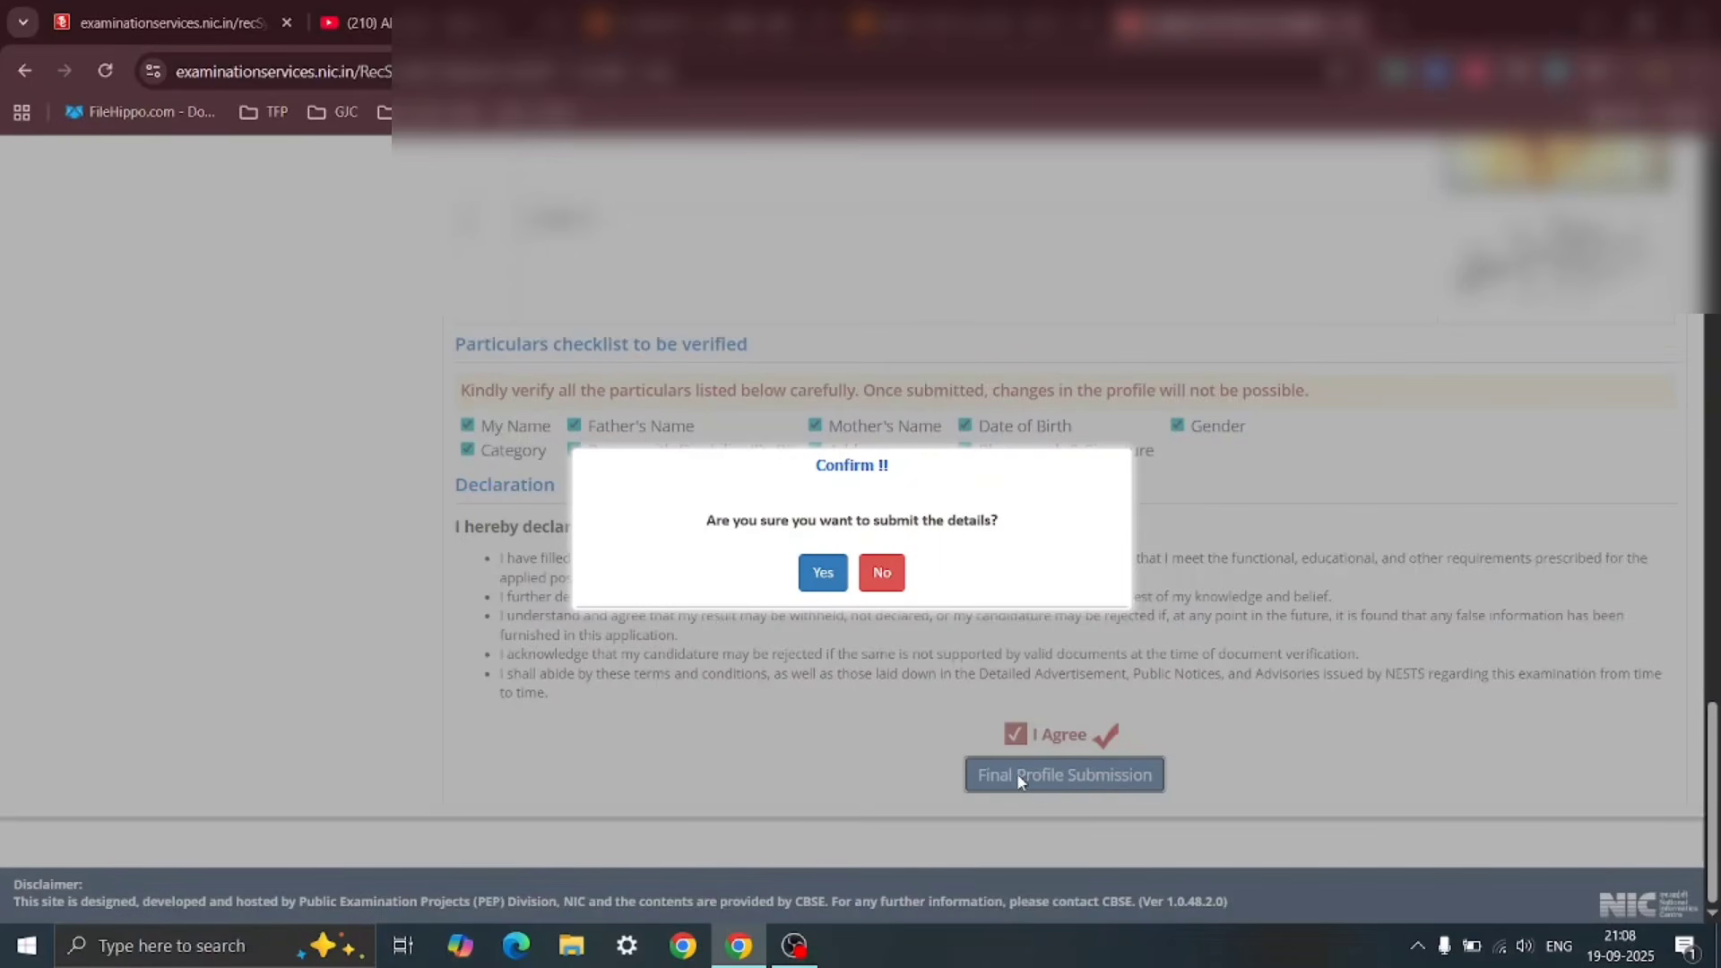
{"action": "left_click", "coordinate": [840, 583]}
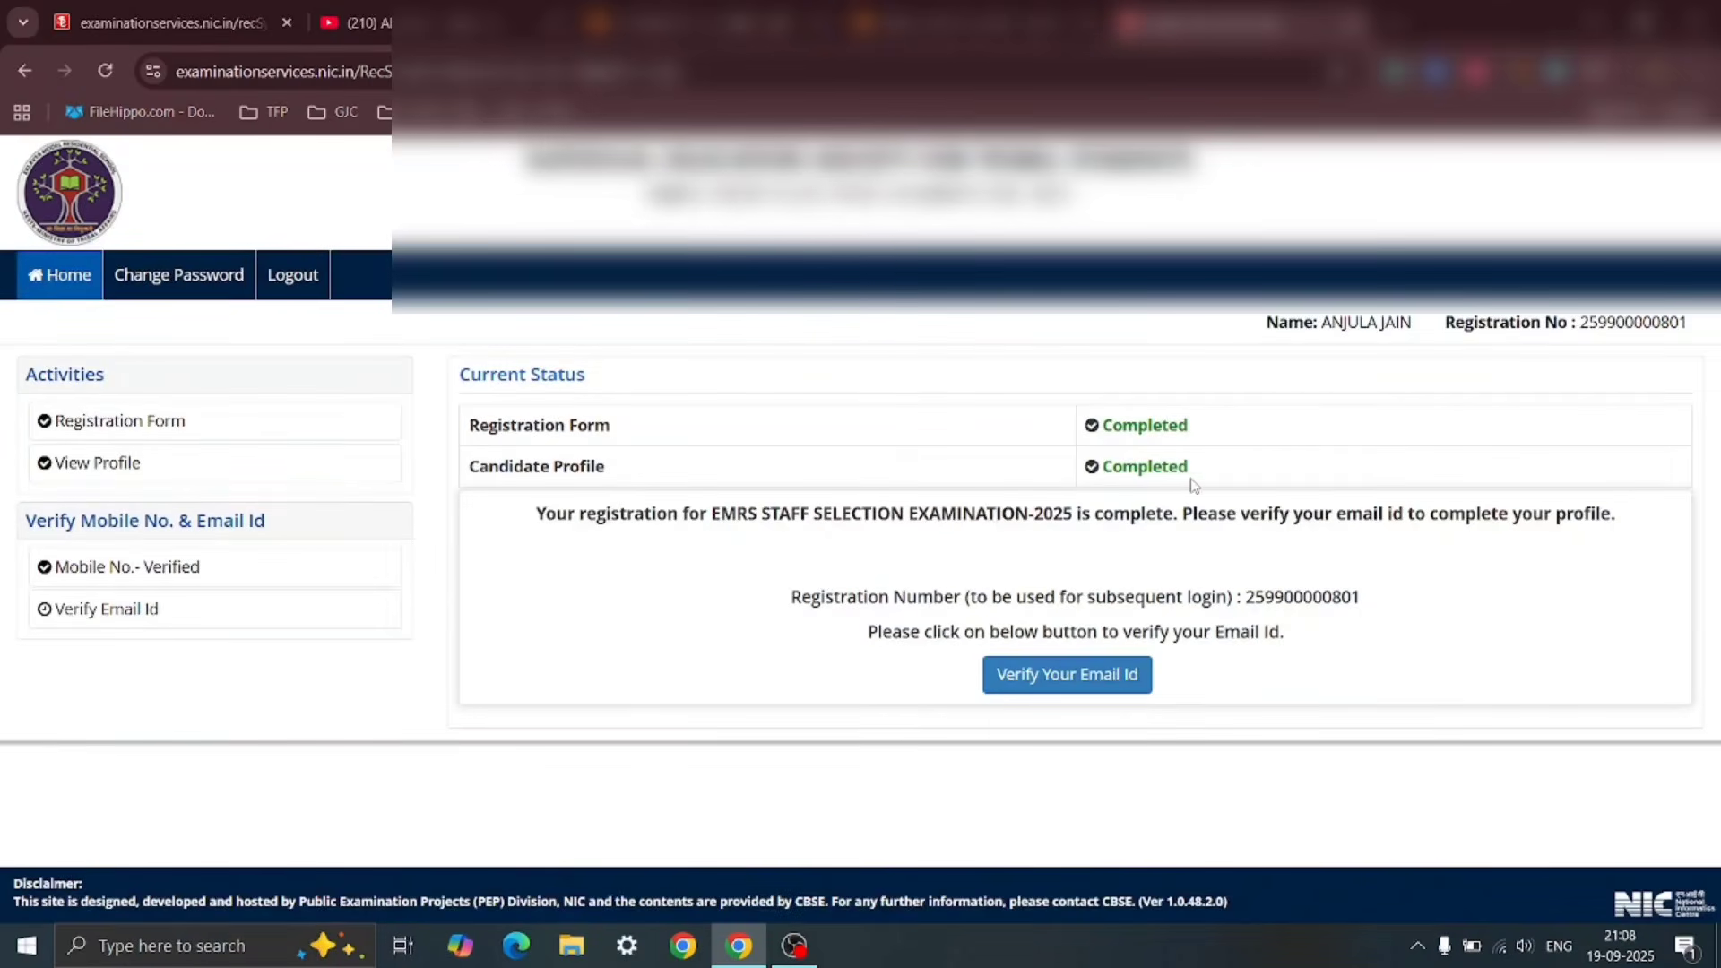
Step: Verify the registered email by pasting the one-time password into the boxes and confirming
{"action": "left_click", "coordinate": [1029, 683]}
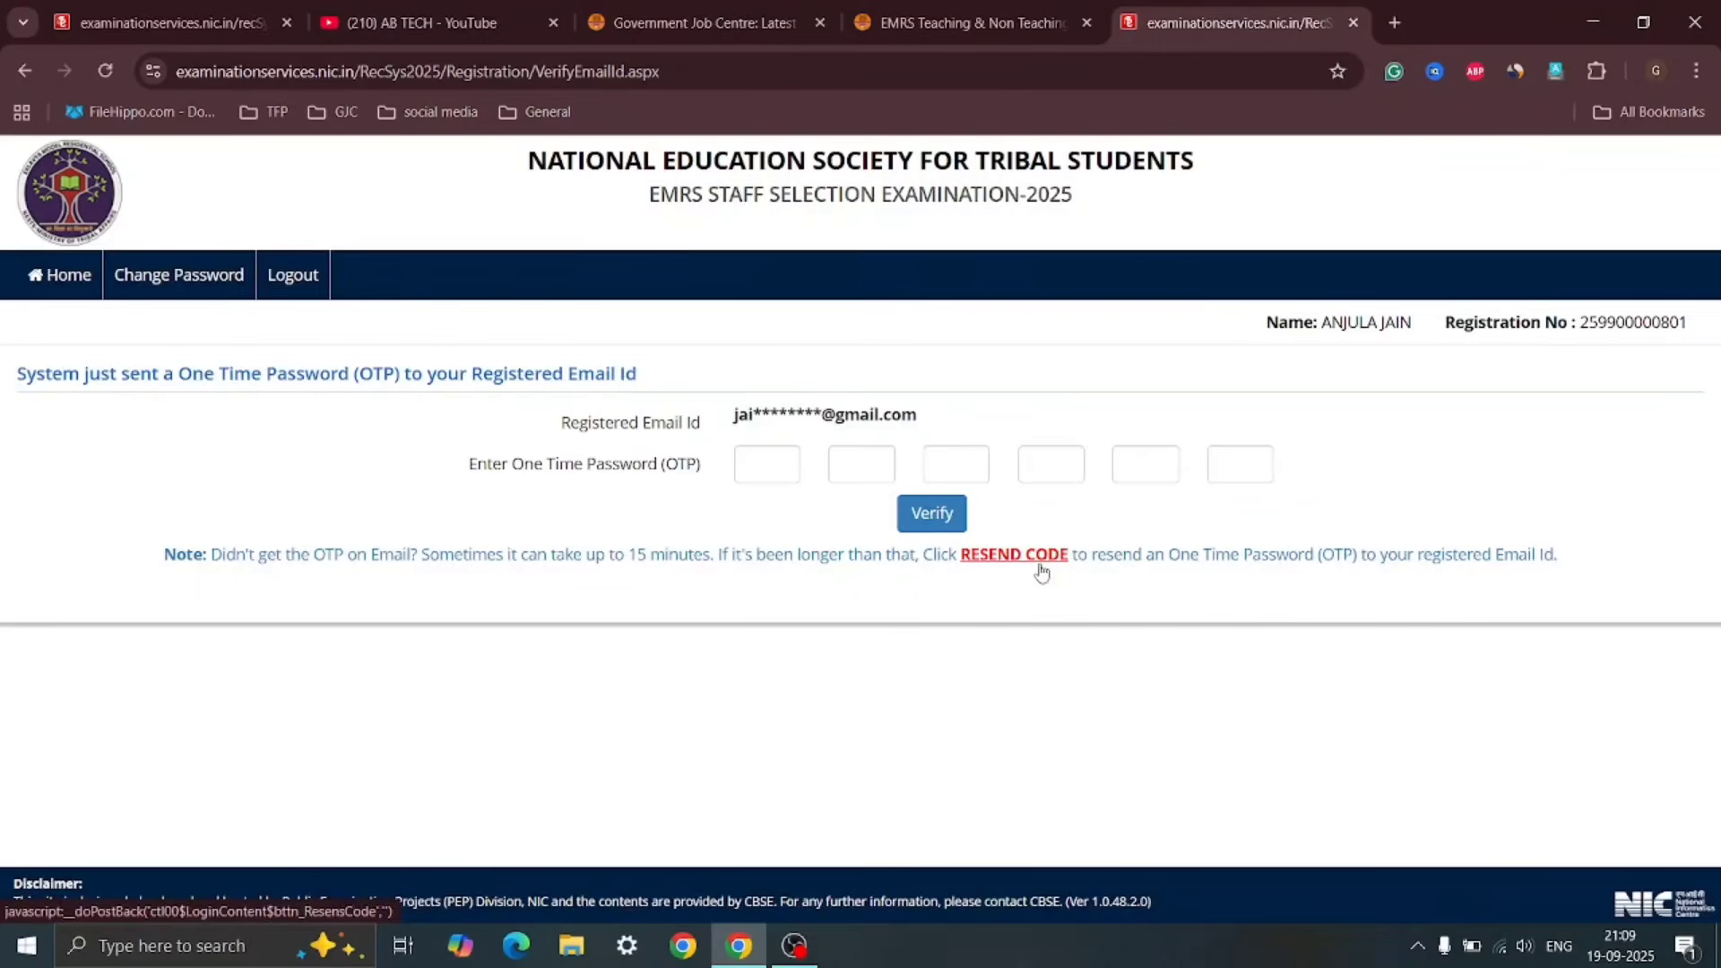
{"action": "left_click", "coordinate": [764, 468]}
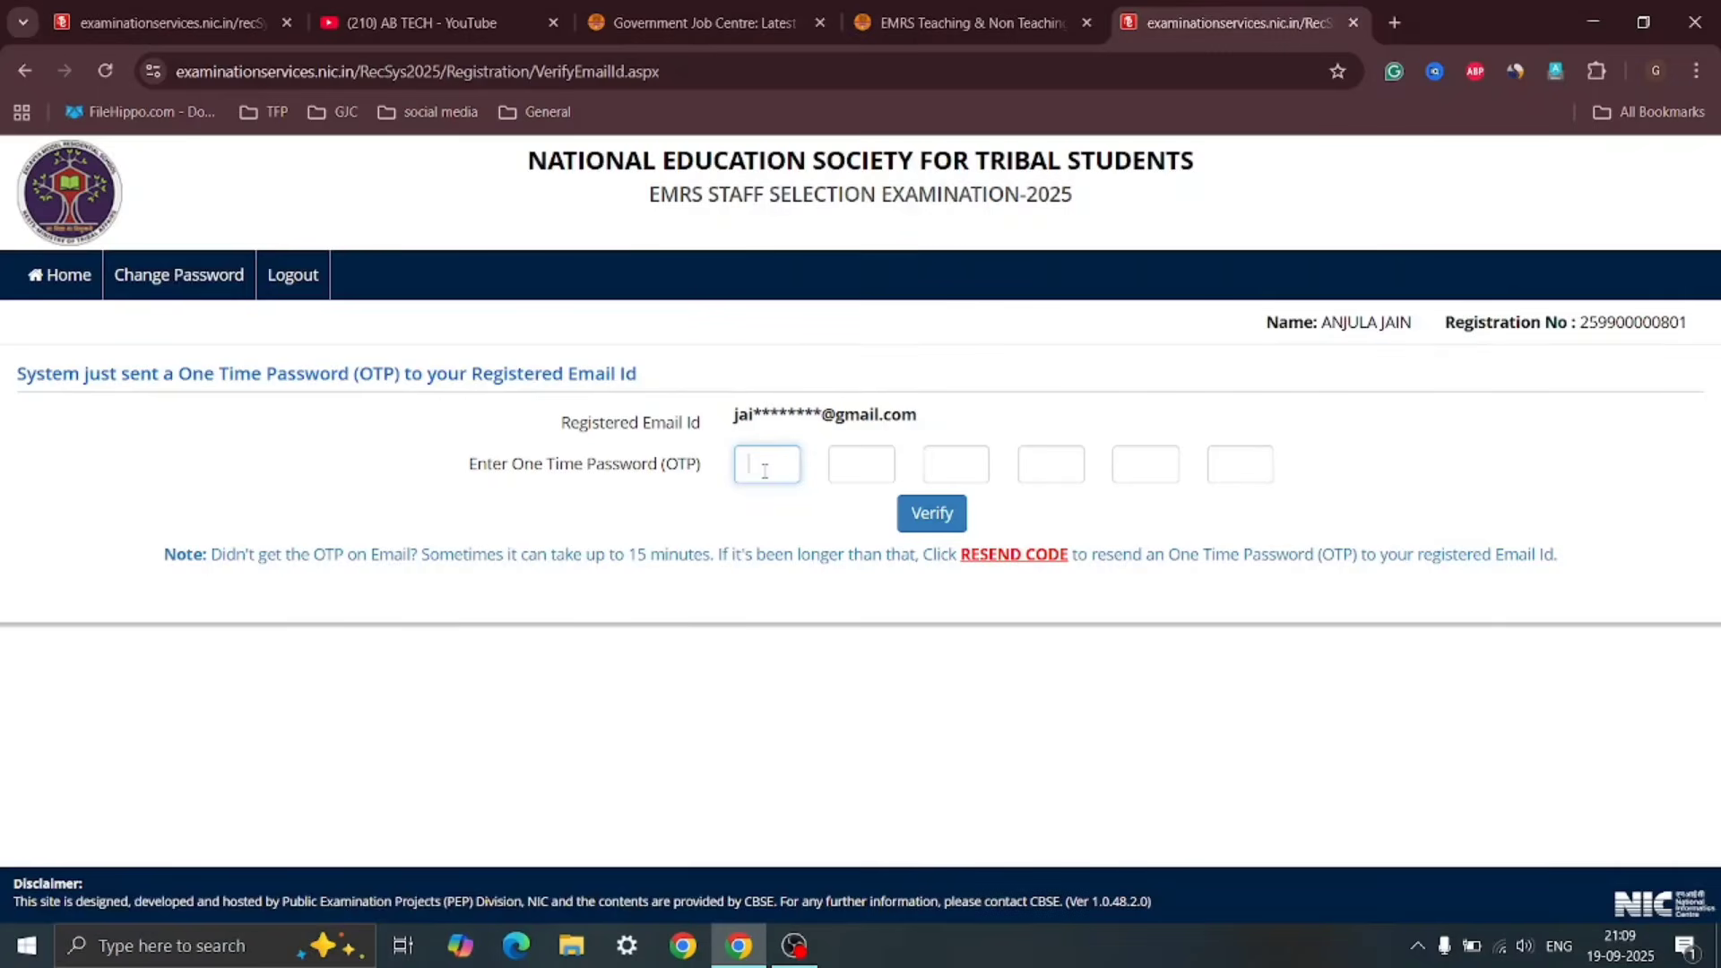
{"action": "key", "text": "ctrl+v"}
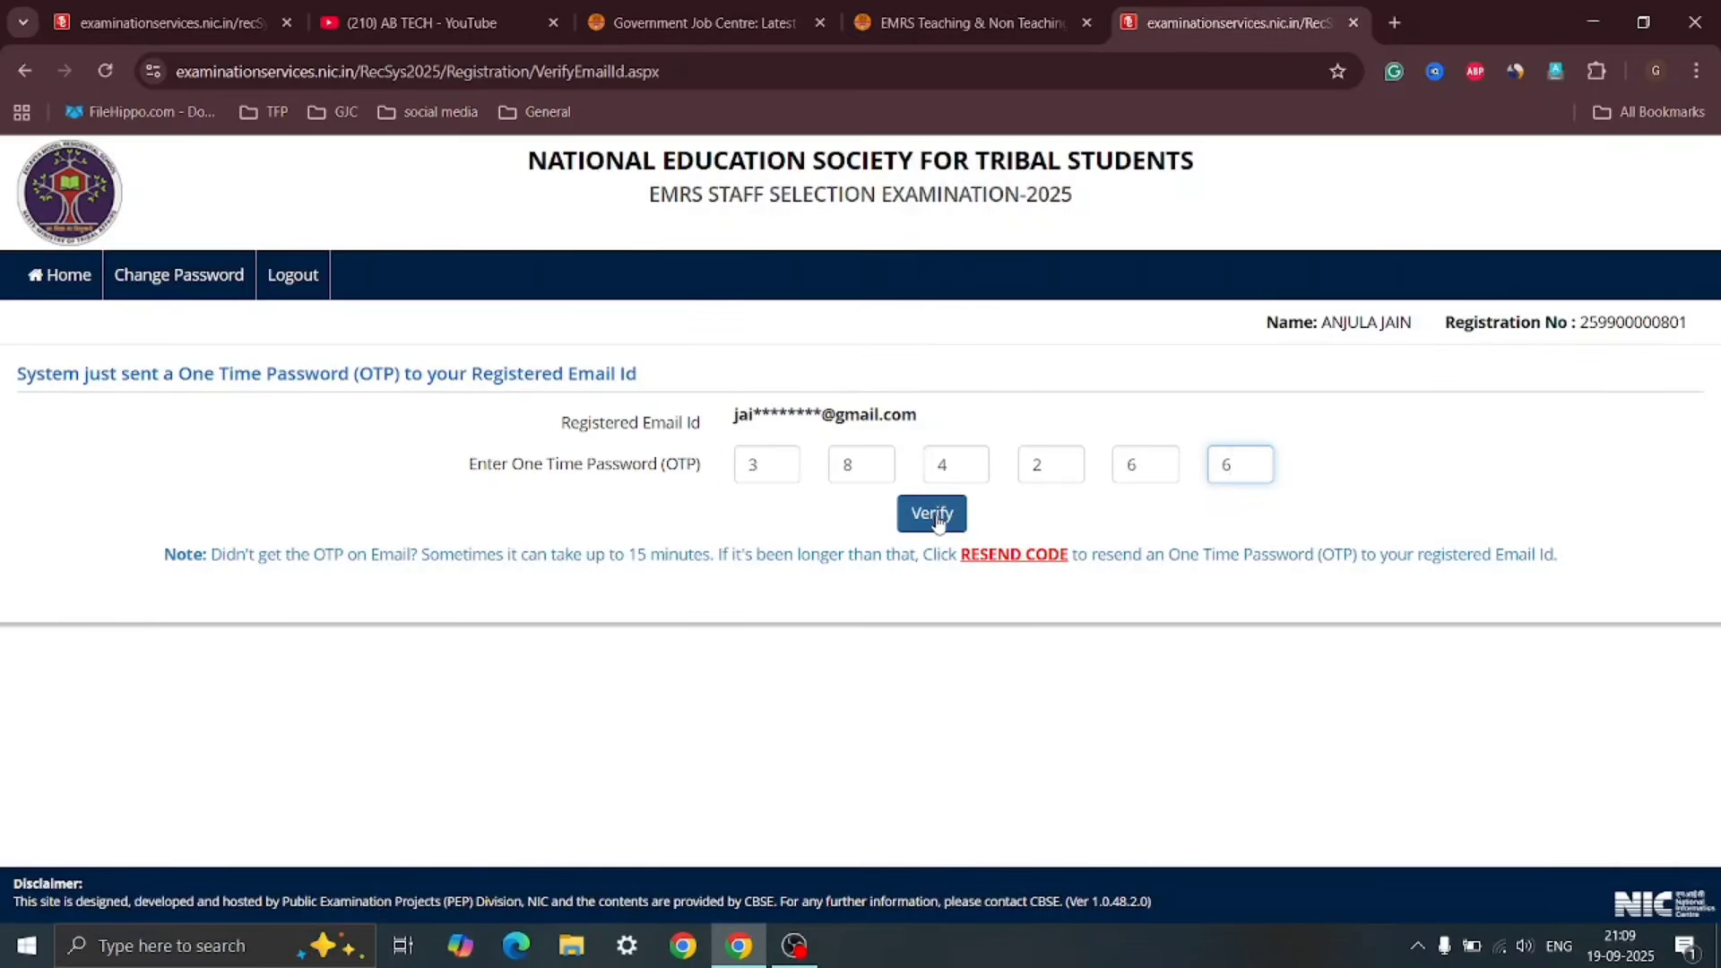
{"action": "left_click", "coordinate": [935, 520]}
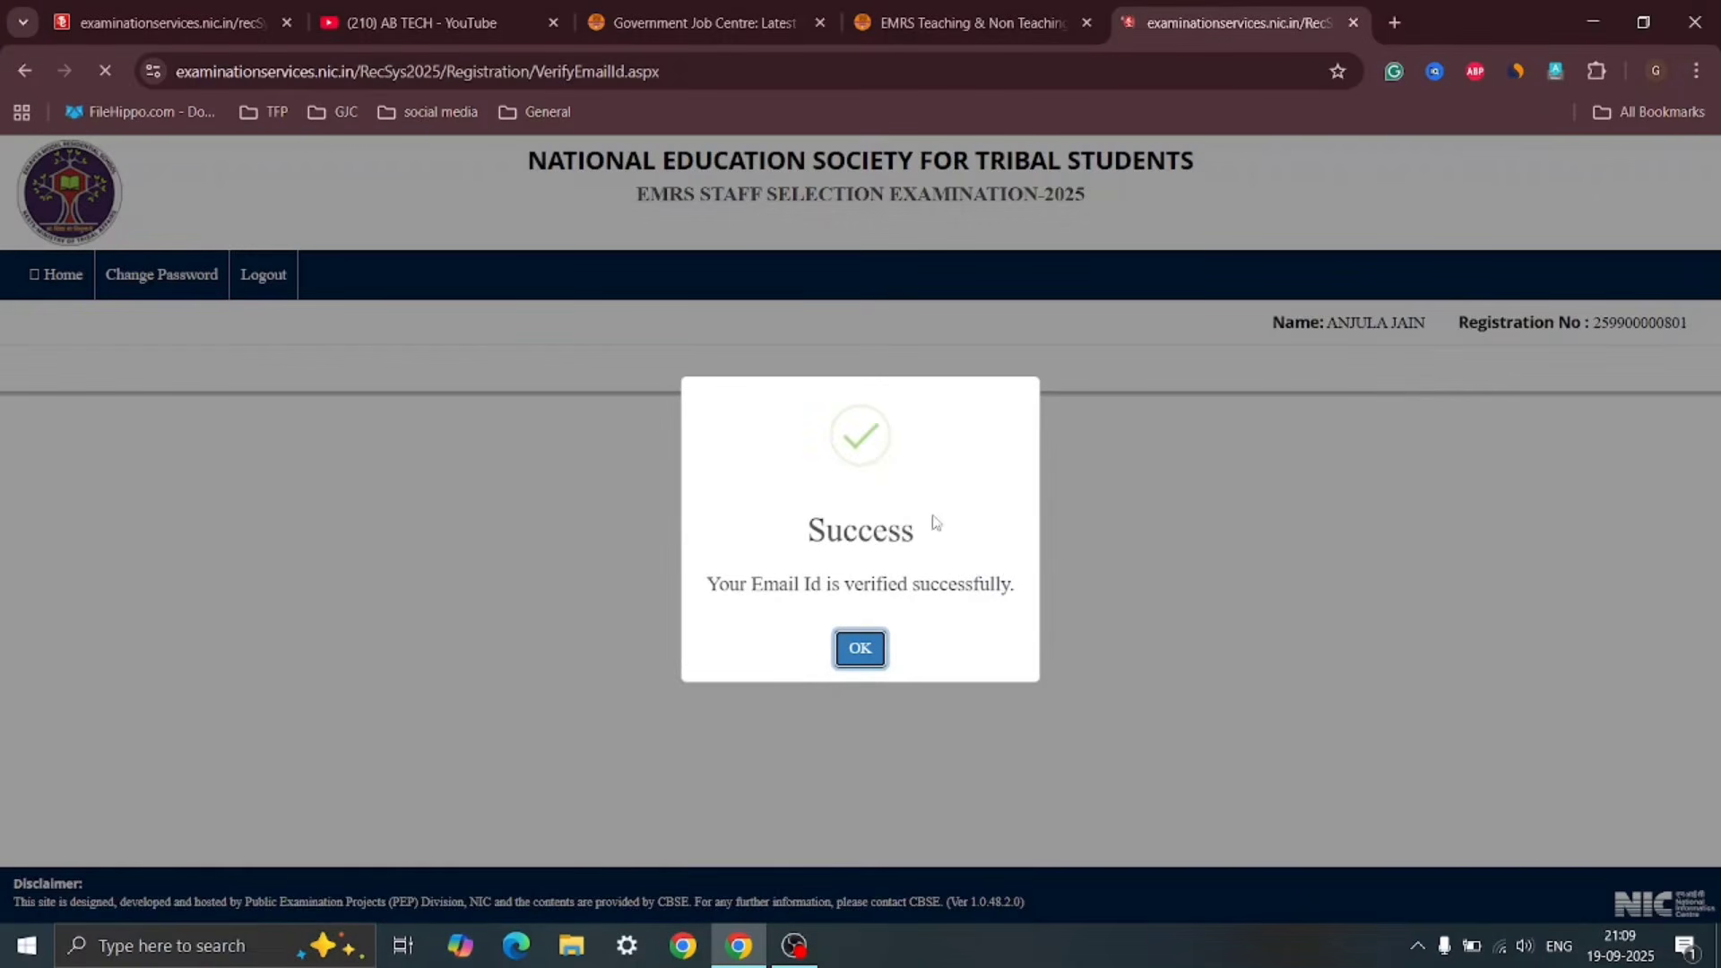
{"action": "left_click", "coordinate": [871, 659]}
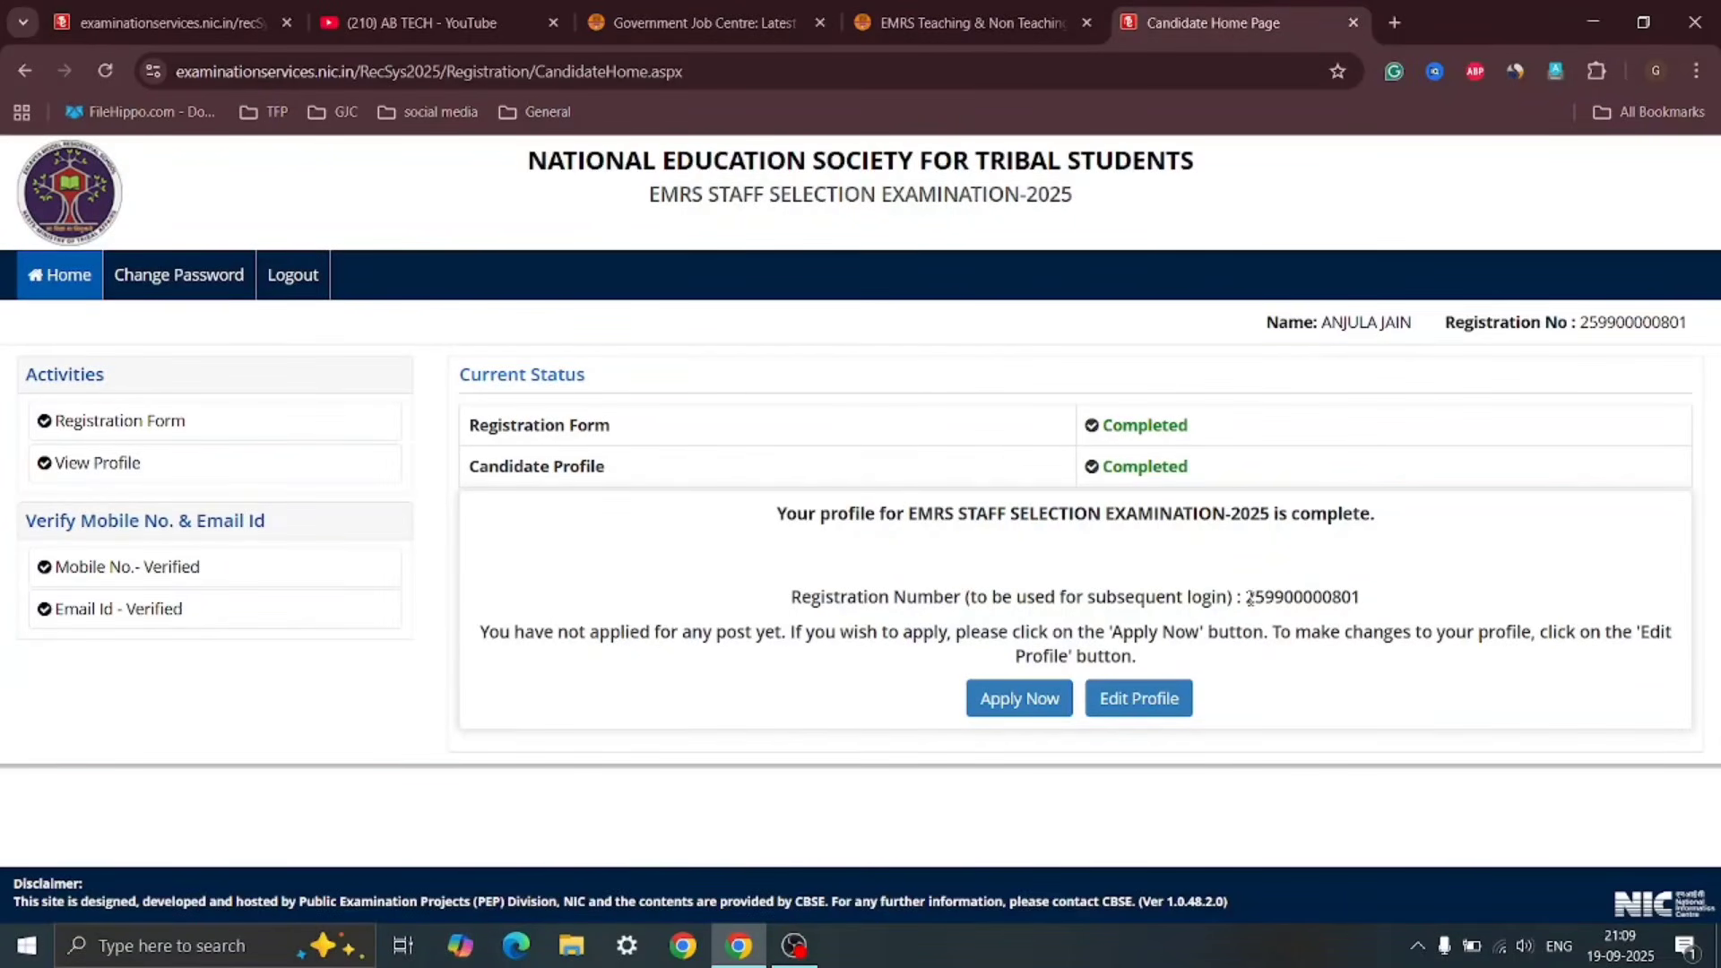
Step: Note the registration number and the login password hint, then return to the Candidate Home Page
{"action": "left_click_drag", "start_coordinate": [1248, 599], "coordinate": [1361, 599]}
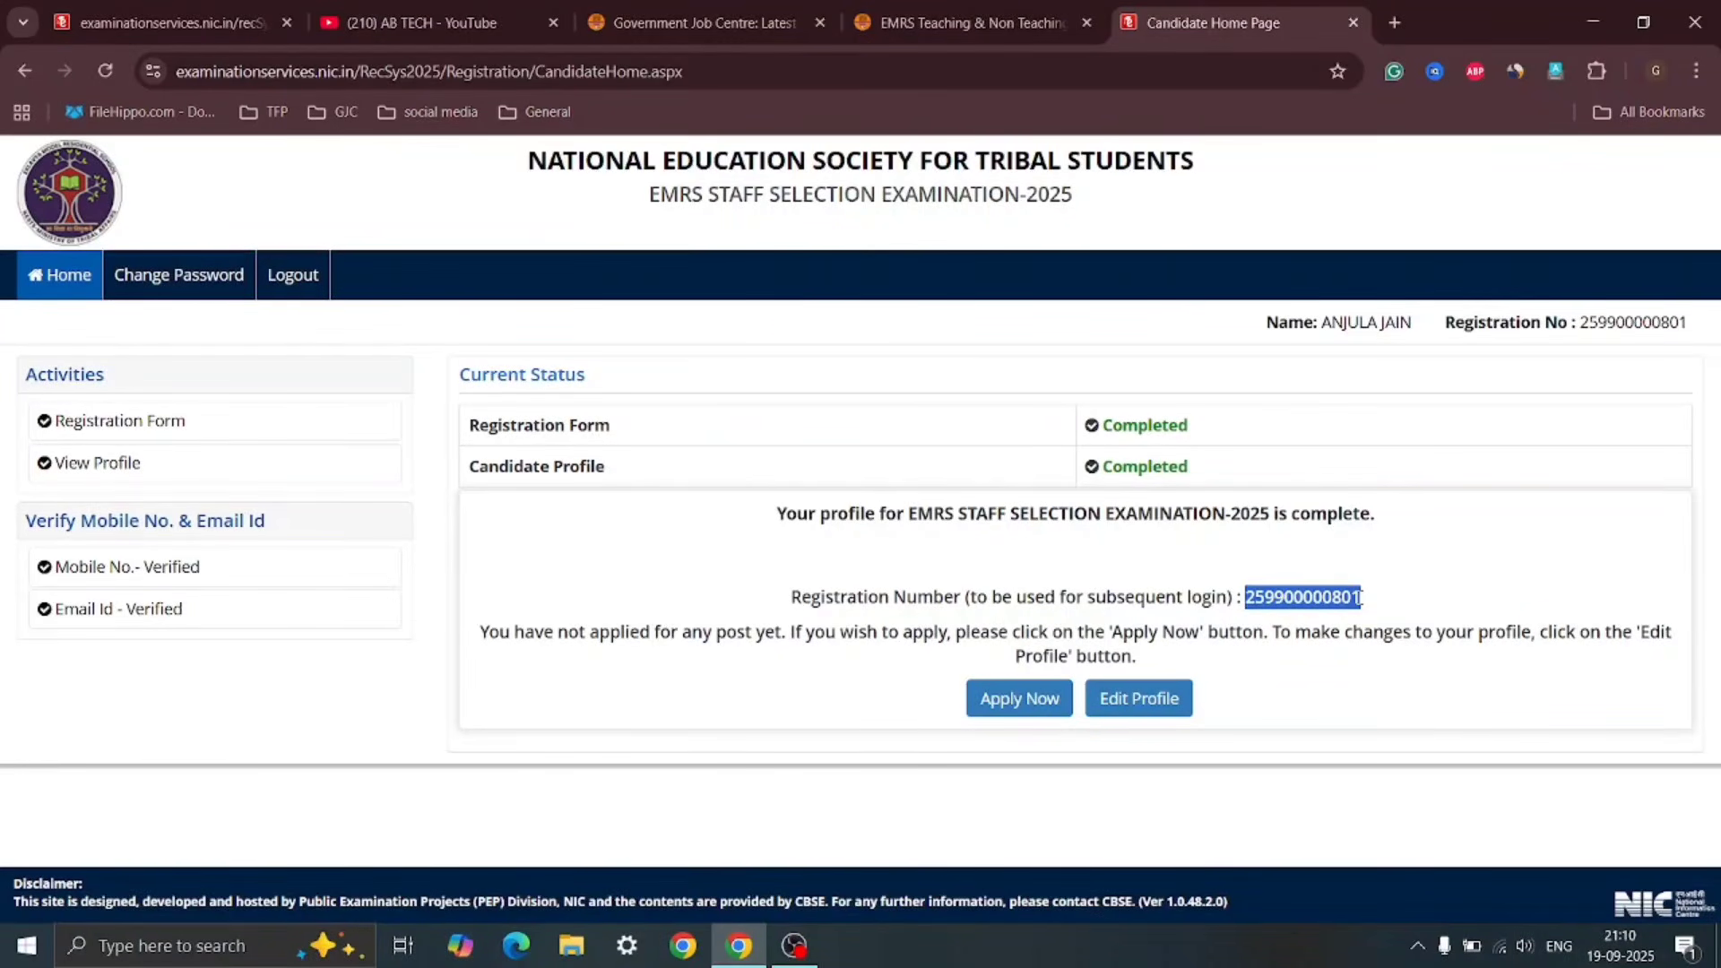
{"action": "left_click", "coordinate": [137, 9]}
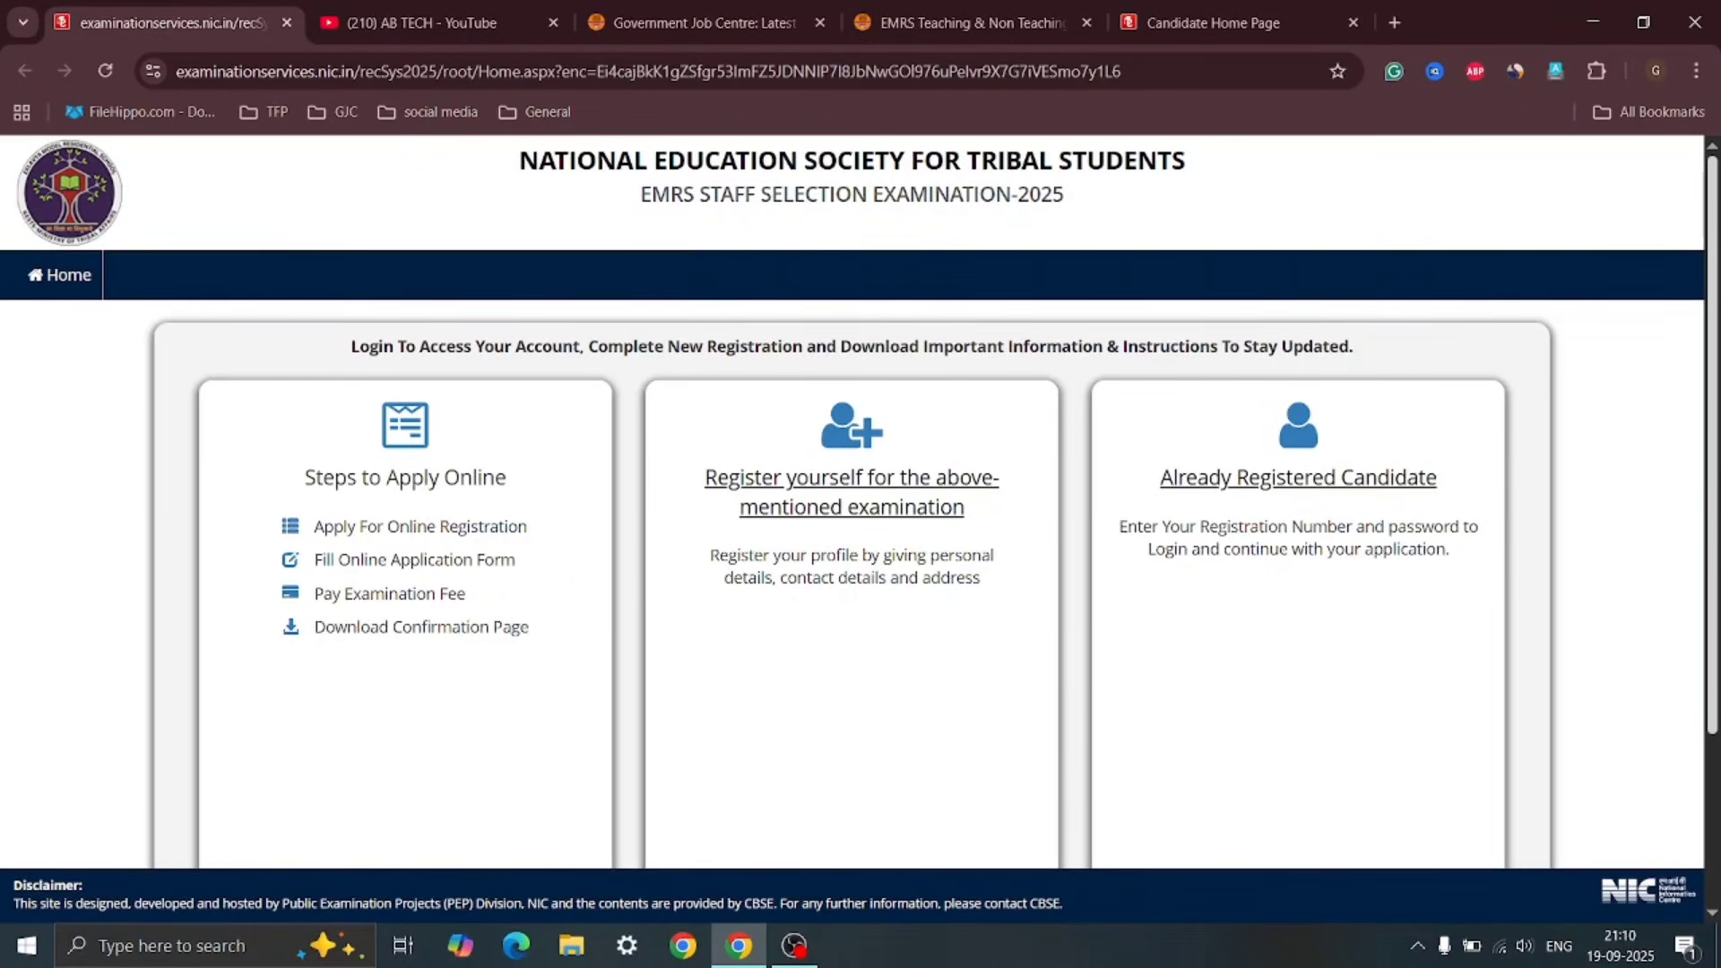
{"action": "scroll", "coordinate": [1713, 466], "scroll_direction": "down", "scroll_amount": 2}
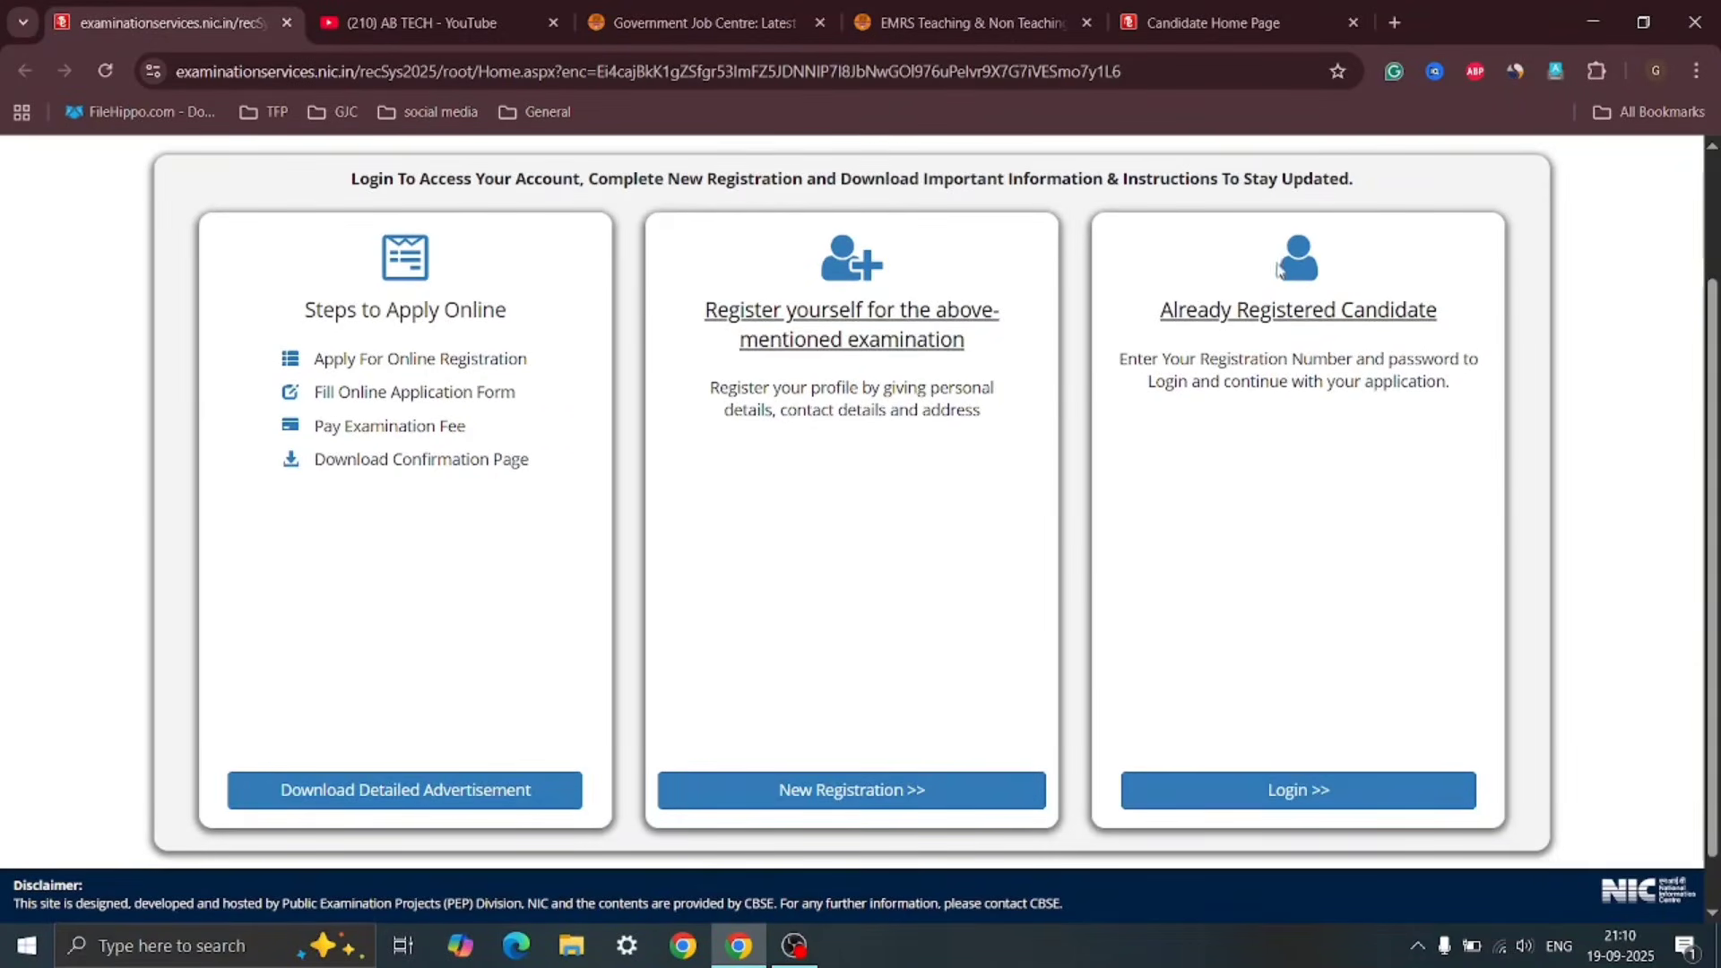
{"action": "left_click_drag", "start_coordinate": [1192, 360], "coordinate": [1415, 361]}
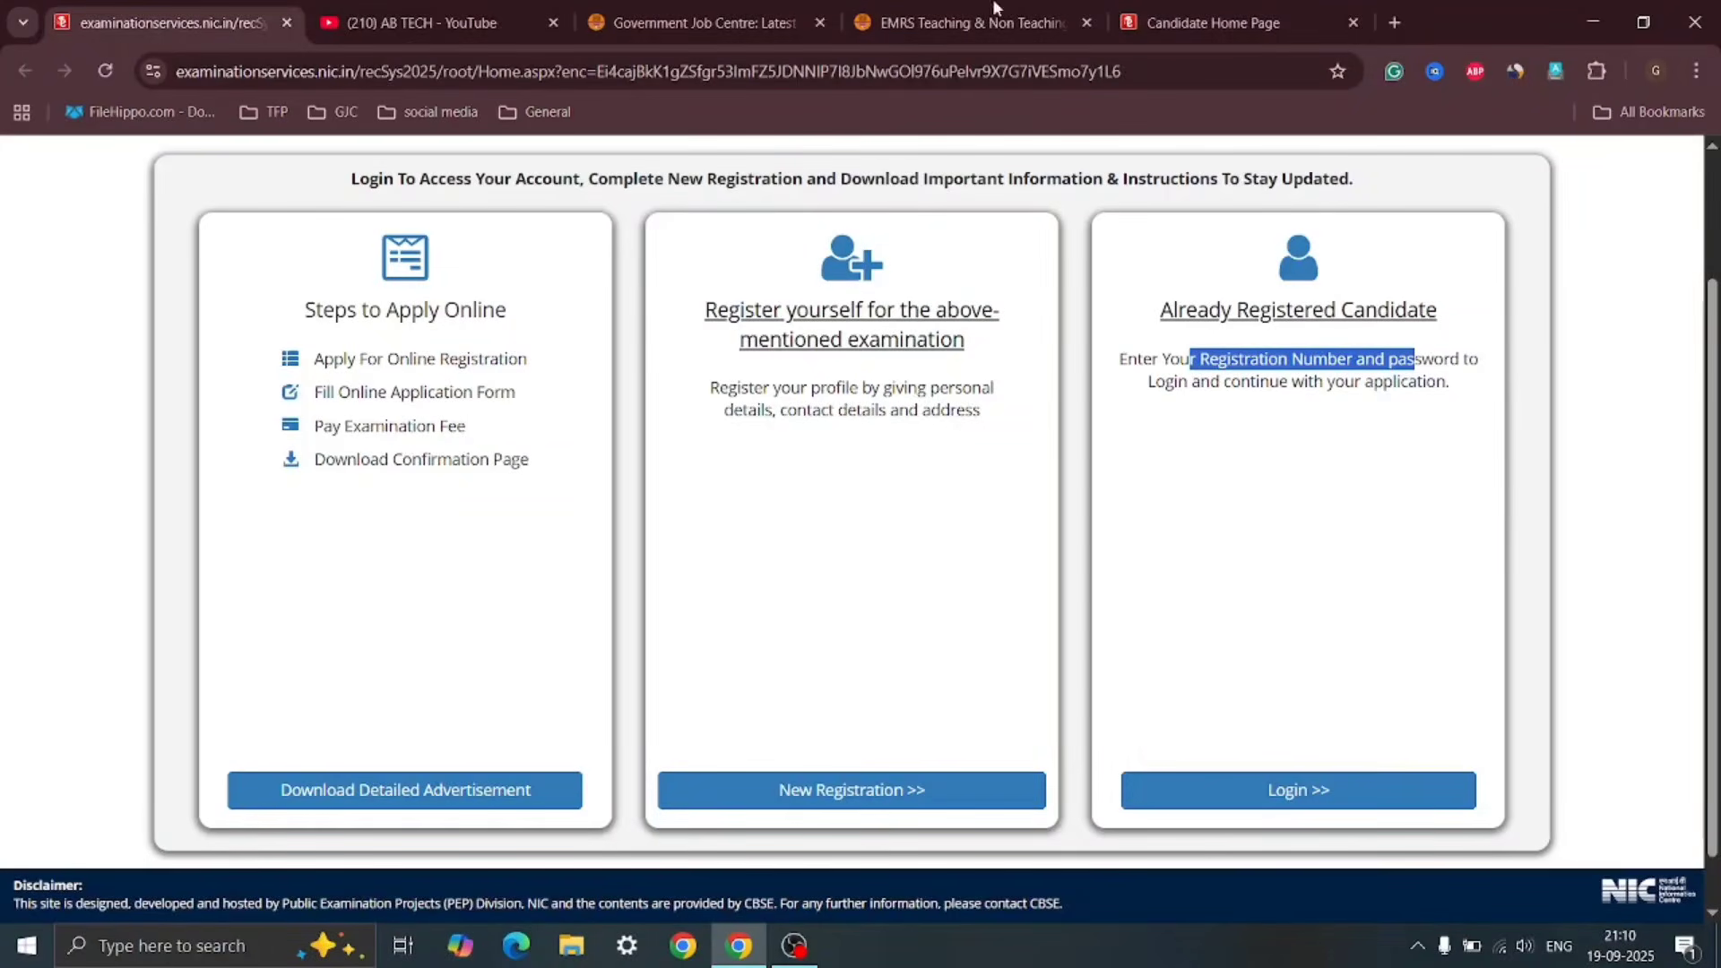
{"action": "left_click", "coordinate": [1236, 9]}
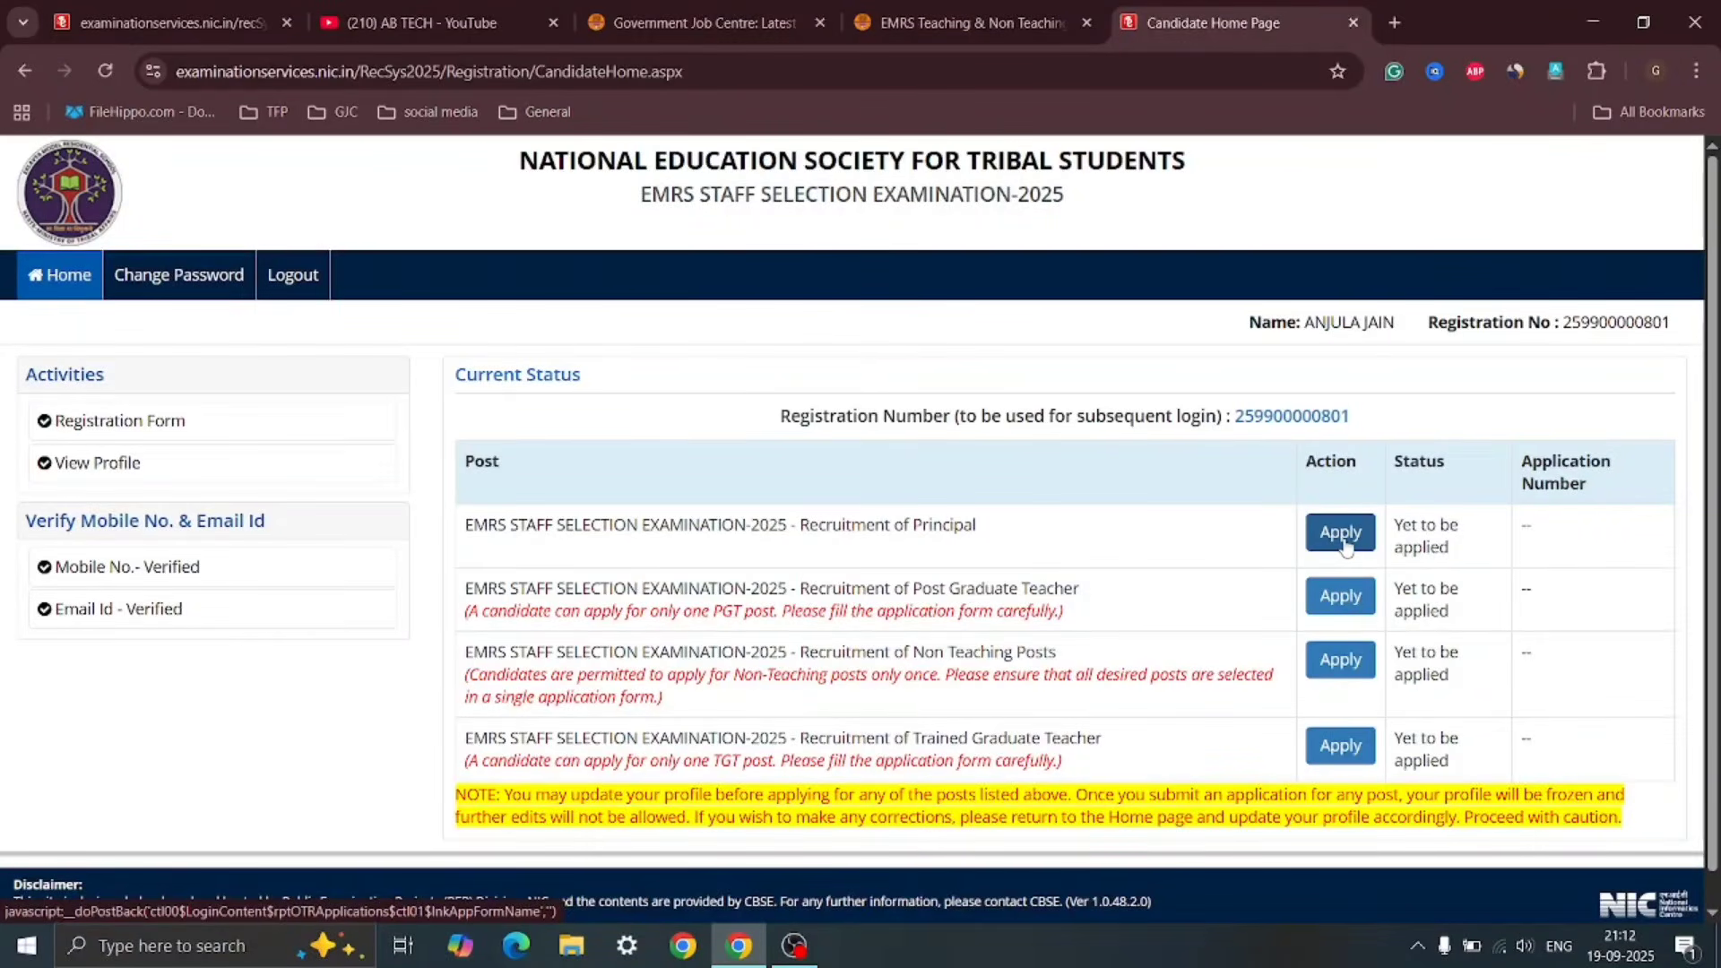
Step: Apply for the Post Graduate Teacher post and confirm the registration
{"action": "triple_click", "coordinate": [953, 599]}
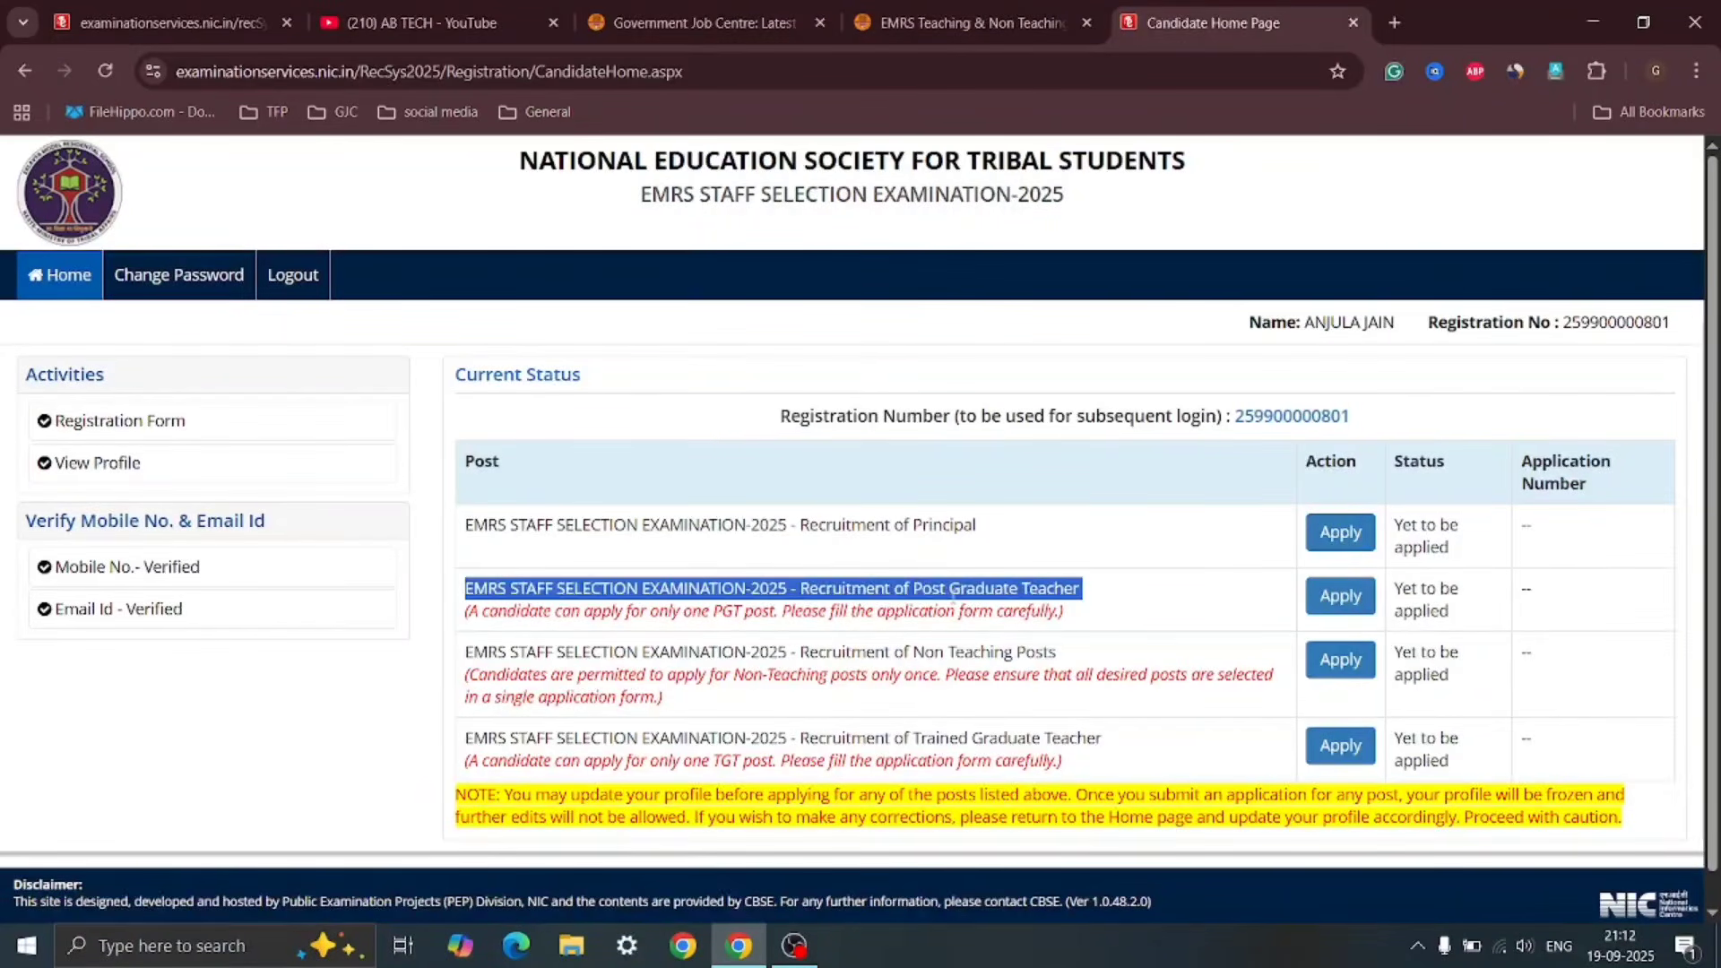
{"action": "left_click", "coordinate": [997, 649]}
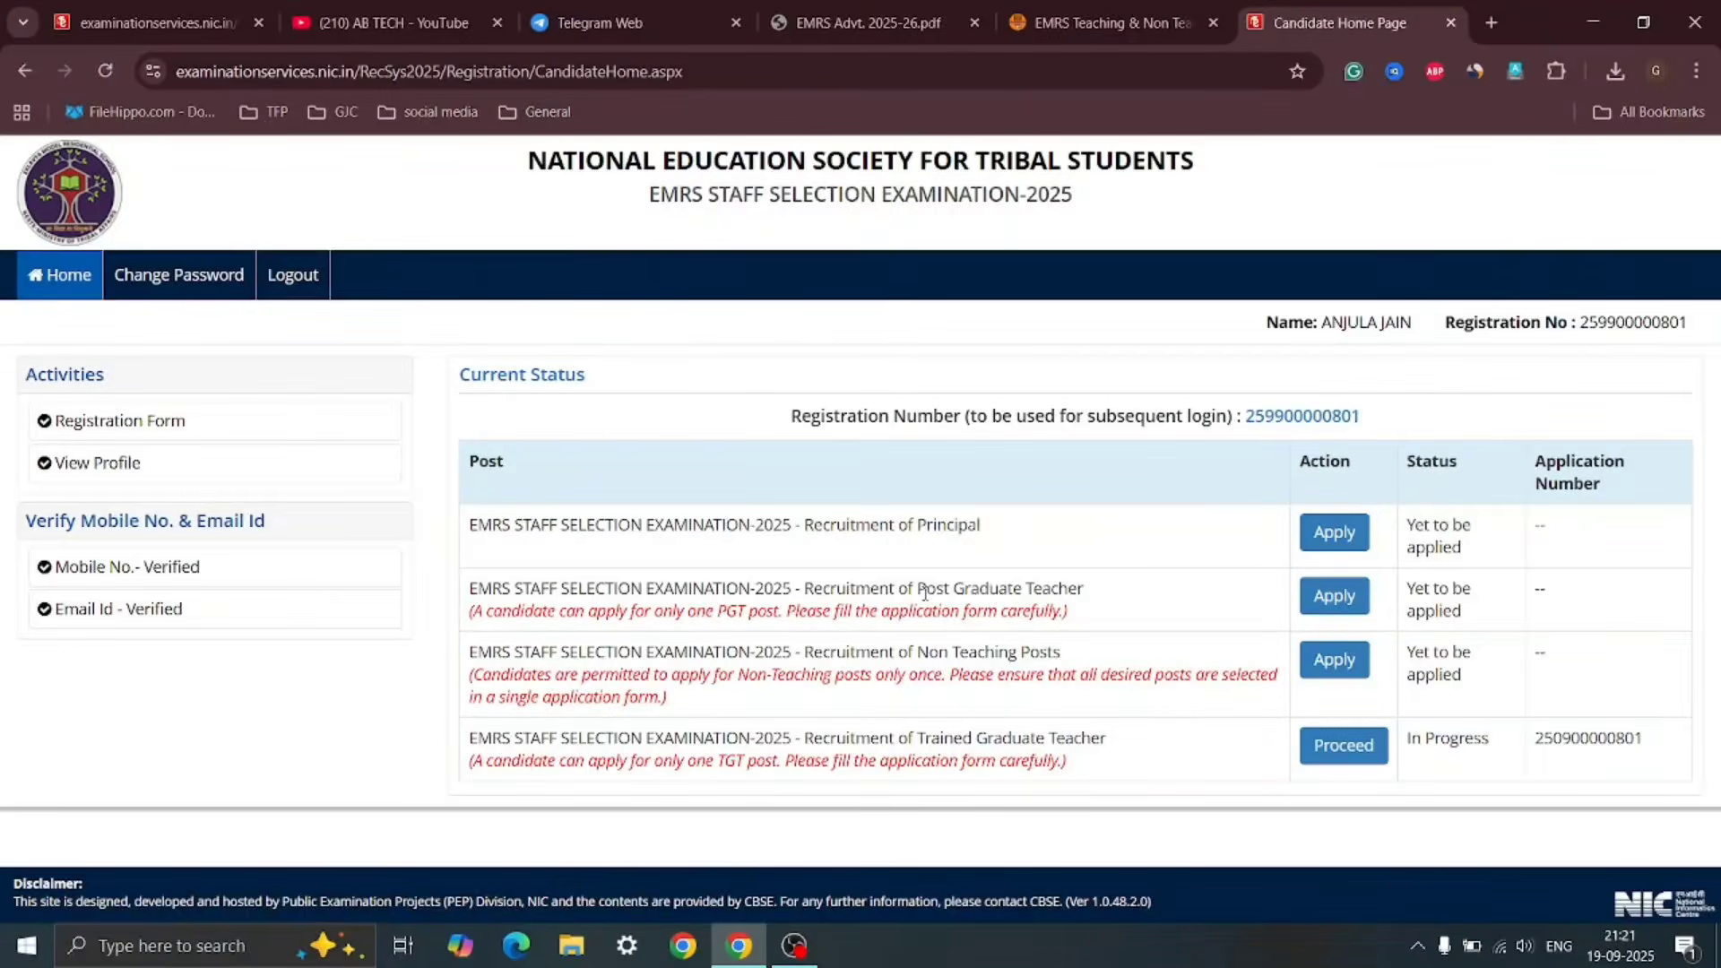
{"action": "left_click_drag", "start_coordinate": [925, 592], "coordinate": [1038, 596]}
{"action": "left_click", "coordinate": [1221, 625]}
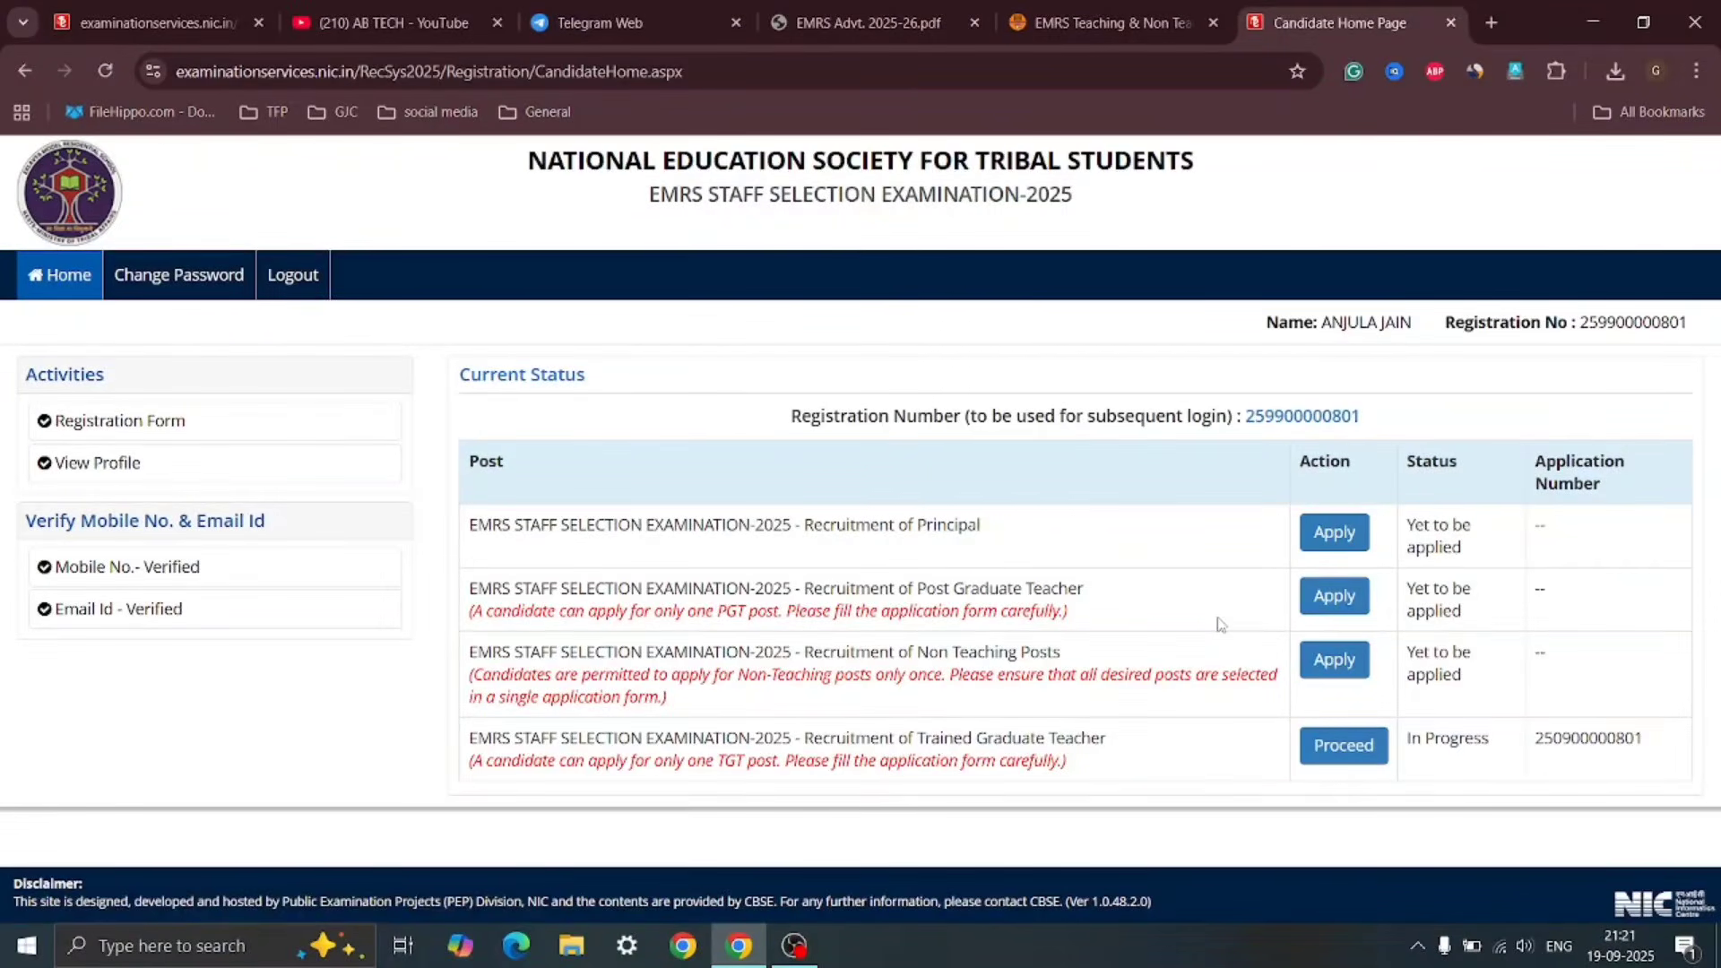
{"action": "left_click", "coordinate": [1329, 603]}
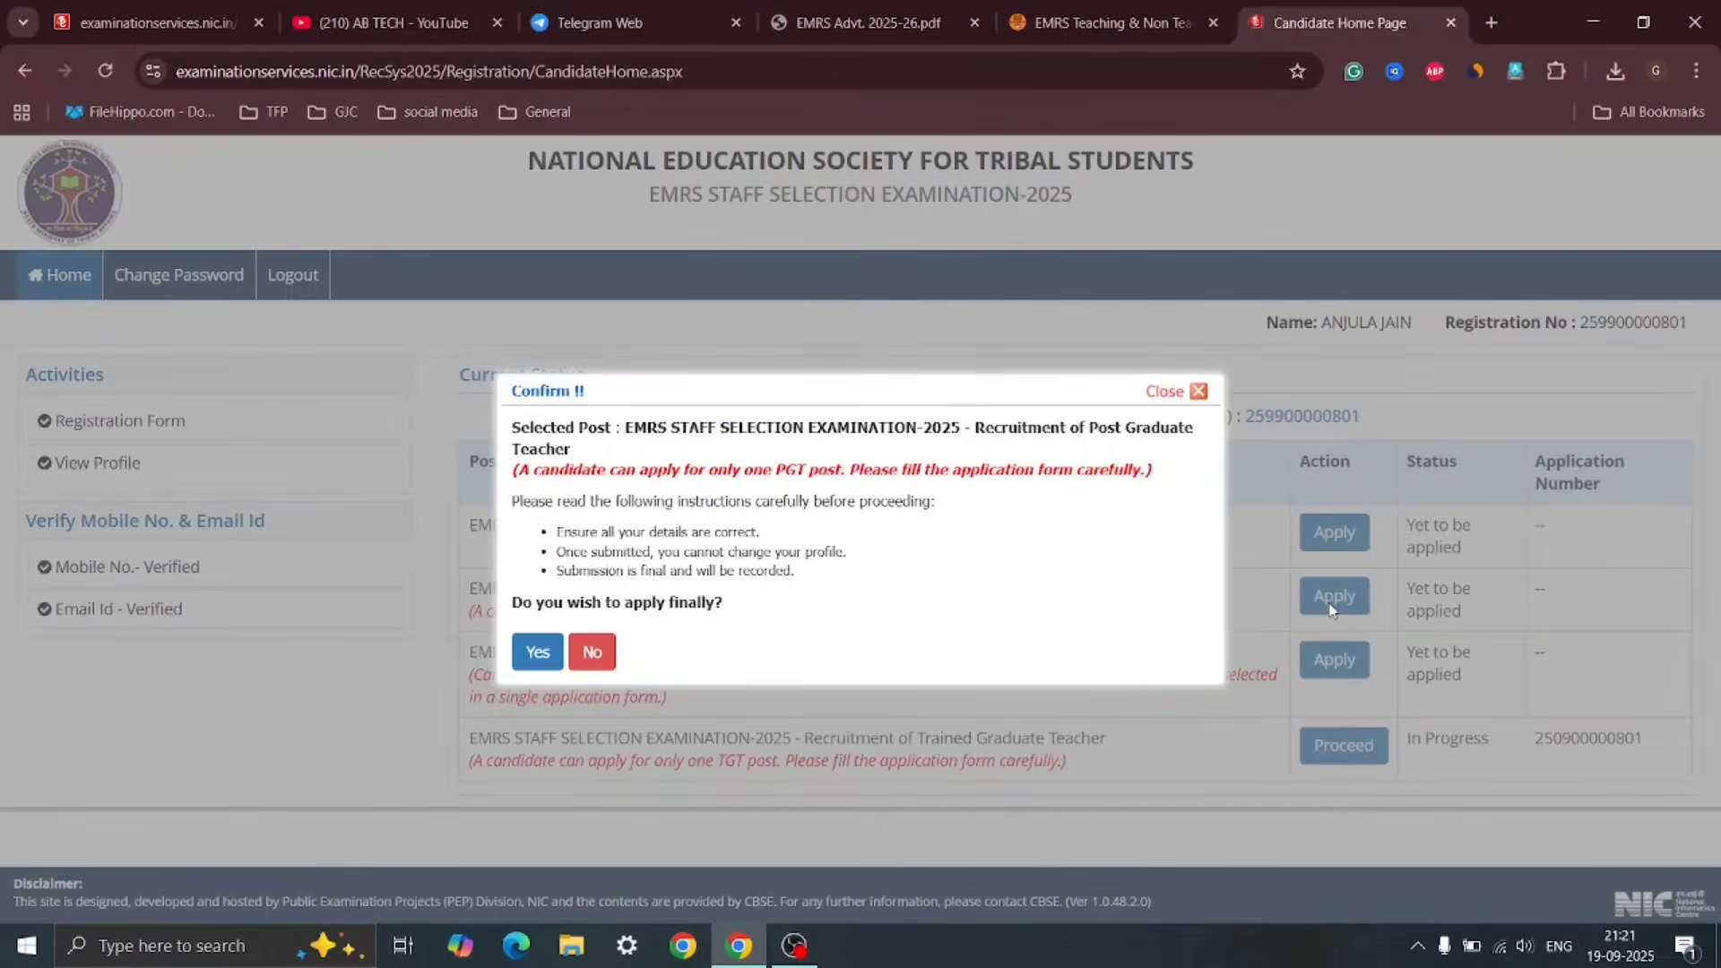
{"action": "left_click", "coordinate": [542, 667]}
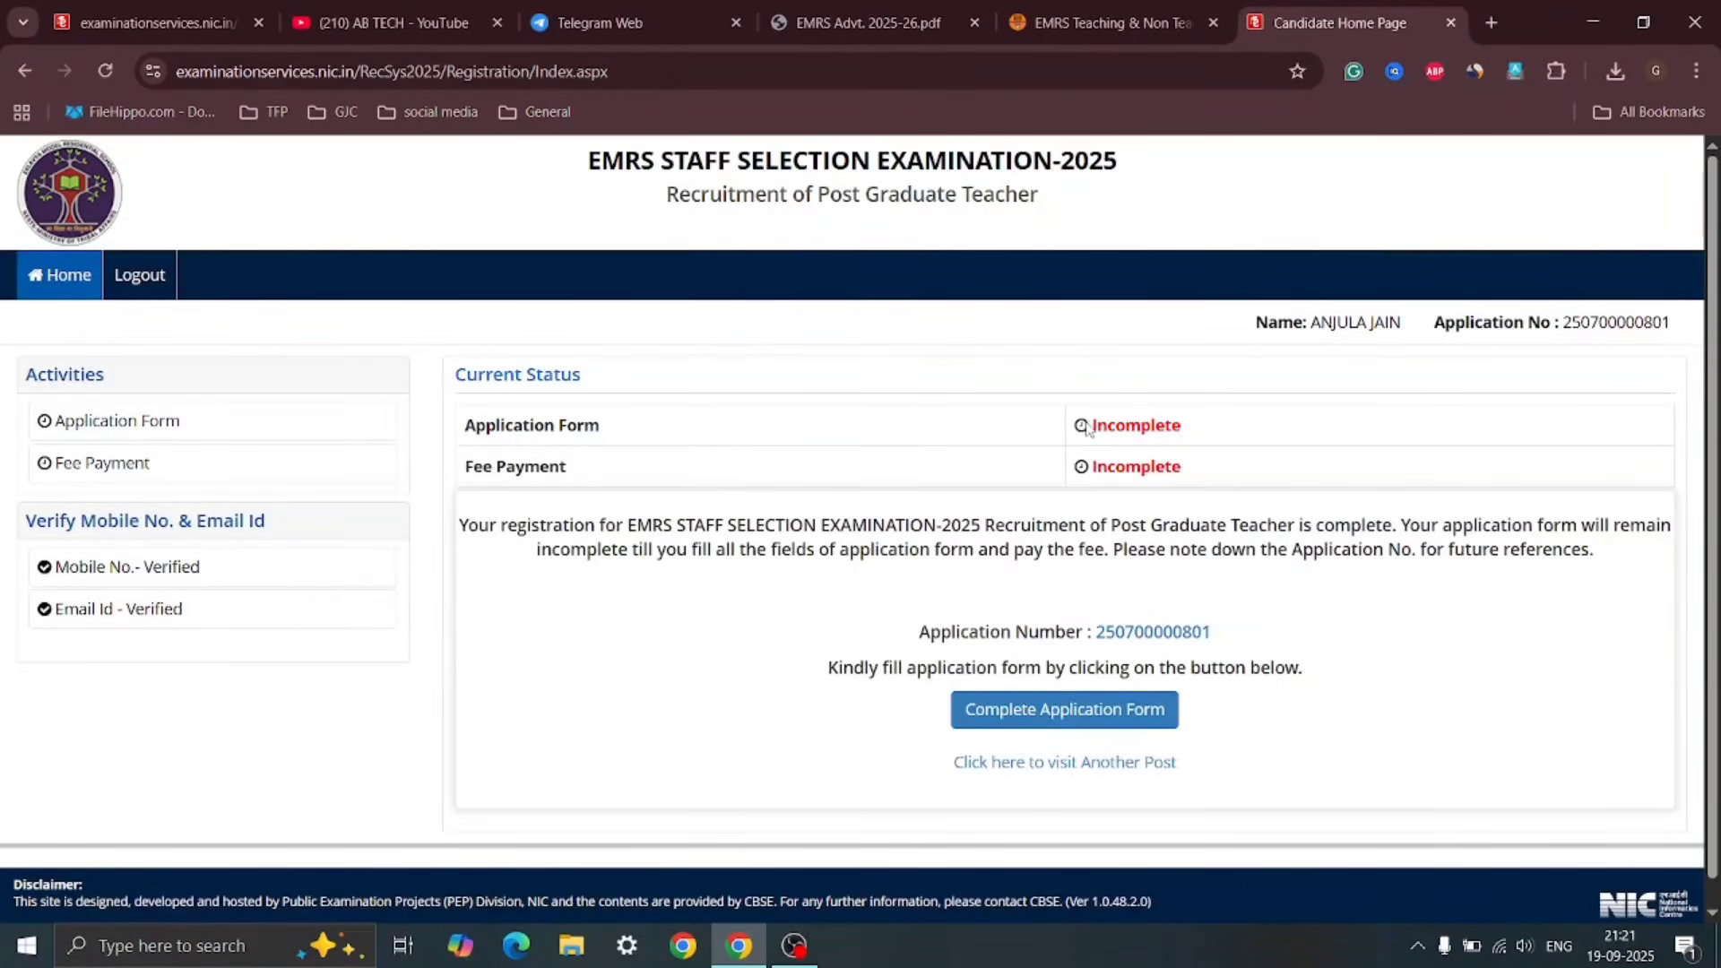
Step: Open the Application Form Steps page, check the Incomplete steps and application number, and start Apply For
{"action": "left_click_drag", "start_coordinate": [1086, 428], "coordinate": [1212, 466]}
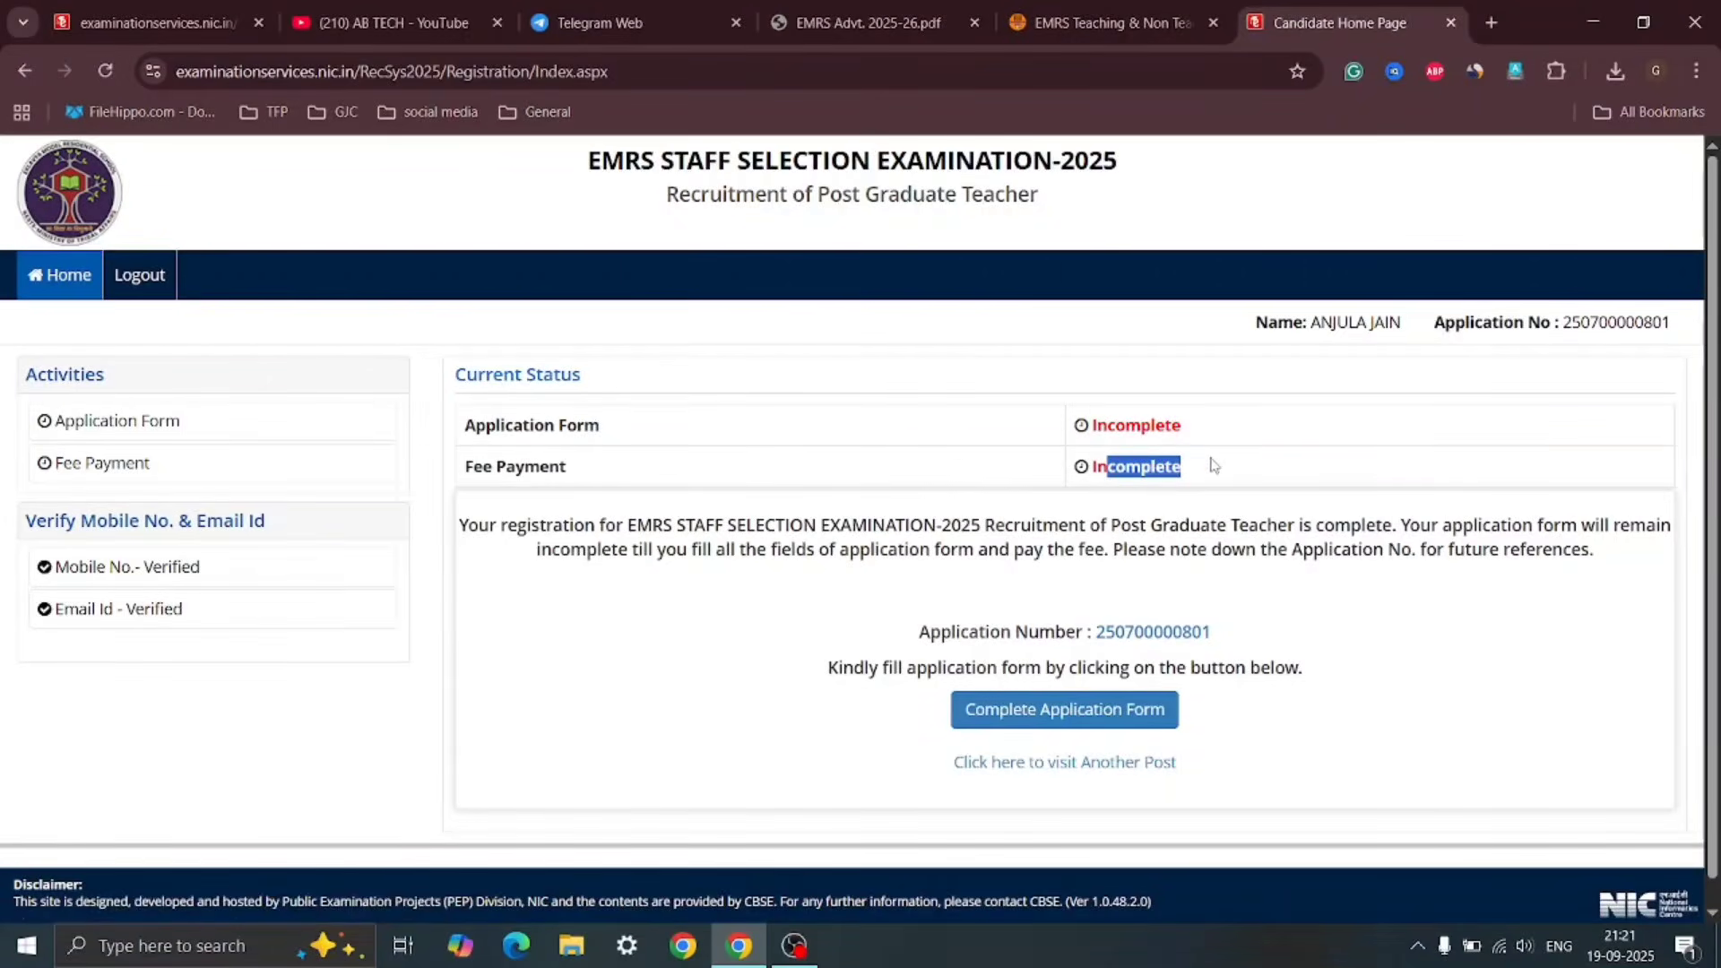
{"action": "left_click", "coordinate": [1005, 712]}
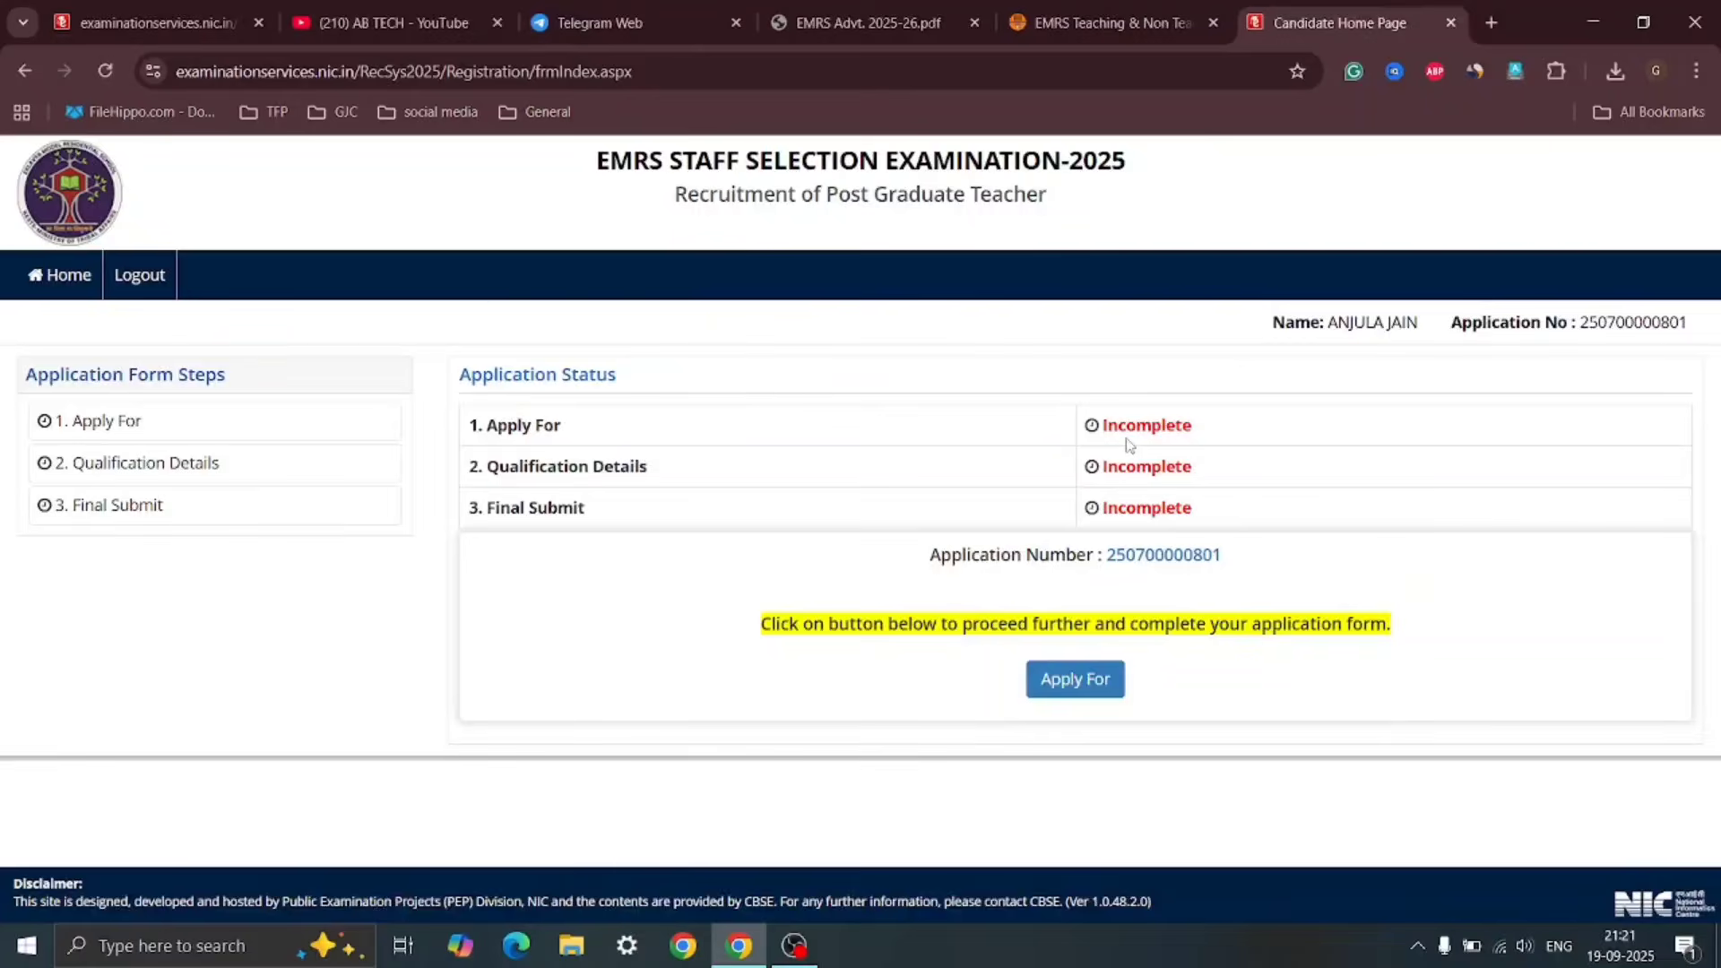
{"action": "left_click_drag", "start_coordinate": [1108, 425], "coordinate": [1205, 432]}
{"action": "left_click_drag", "start_coordinate": [1110, 467], "coordinate": [1181, 468]}
{"action": "left_click_drag", "start_coordinate": [1098, 508], "coordinate": [1192, 522]}
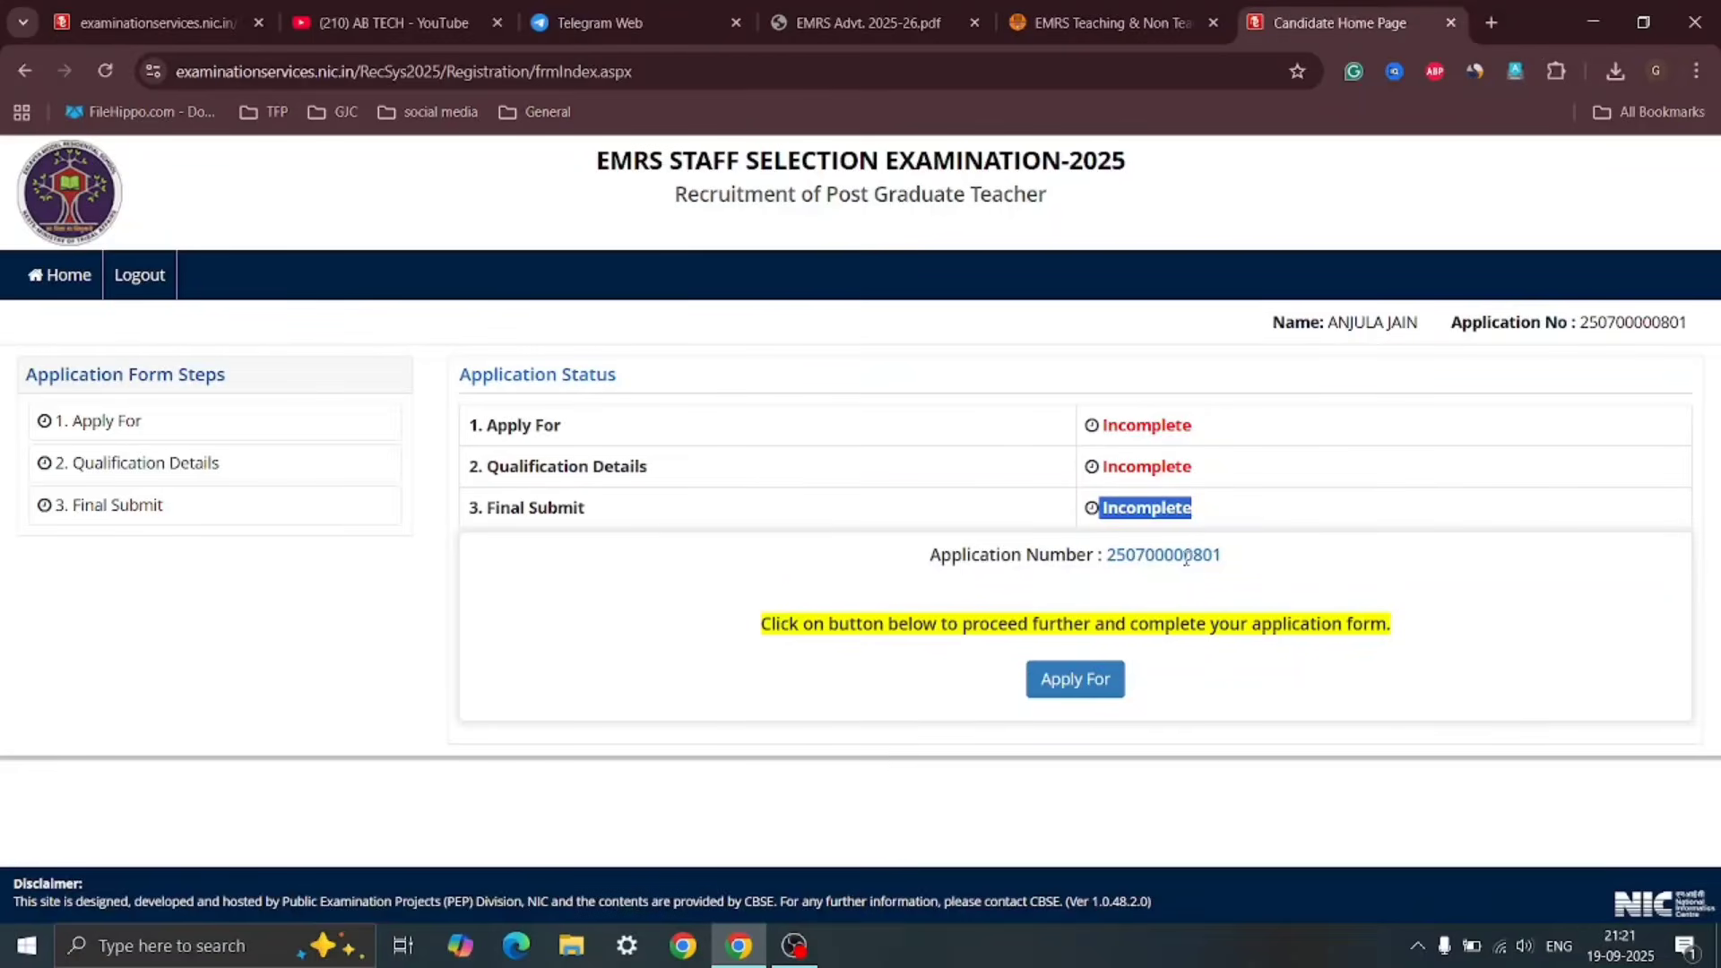
{"action": "left_click_drag", "start_coordinate": [1114, 558], "coordinate": [1232, 560]}
{"action": "left_click", "coordinate": [1049, 697]}
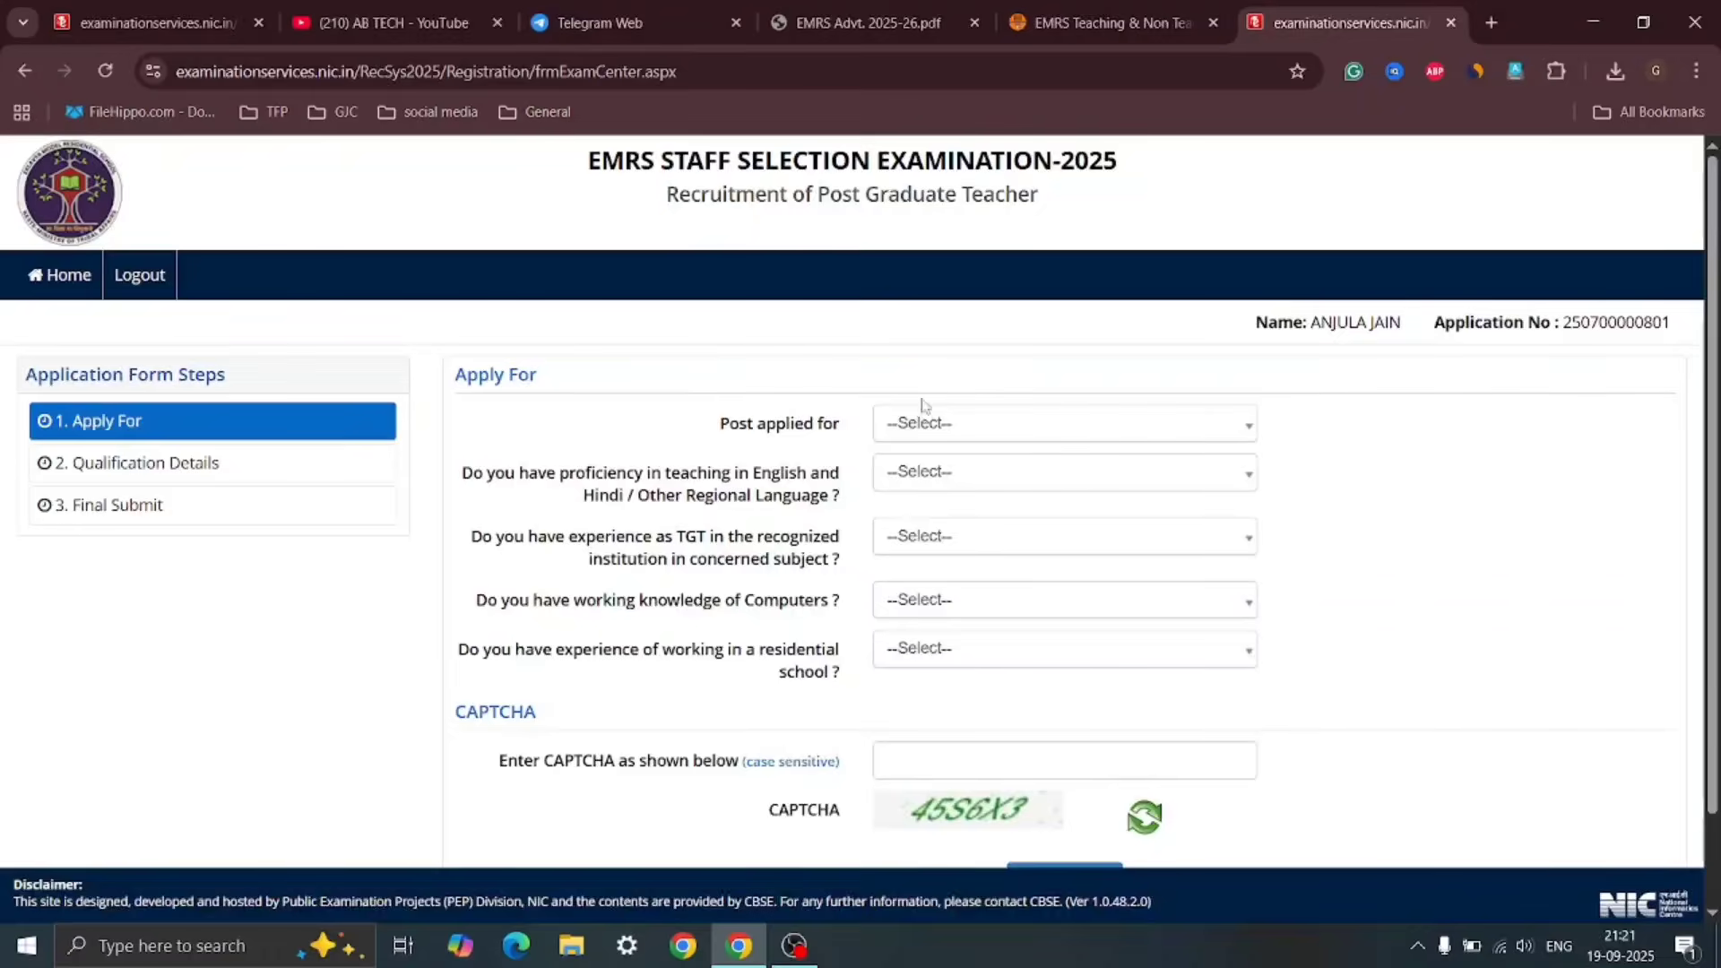
Step: Select Post Graduate Teacher (Physics) as the post and answer Yes to language teaching proficiency
{"action": "left_click", "coordinate": [910, 425]}
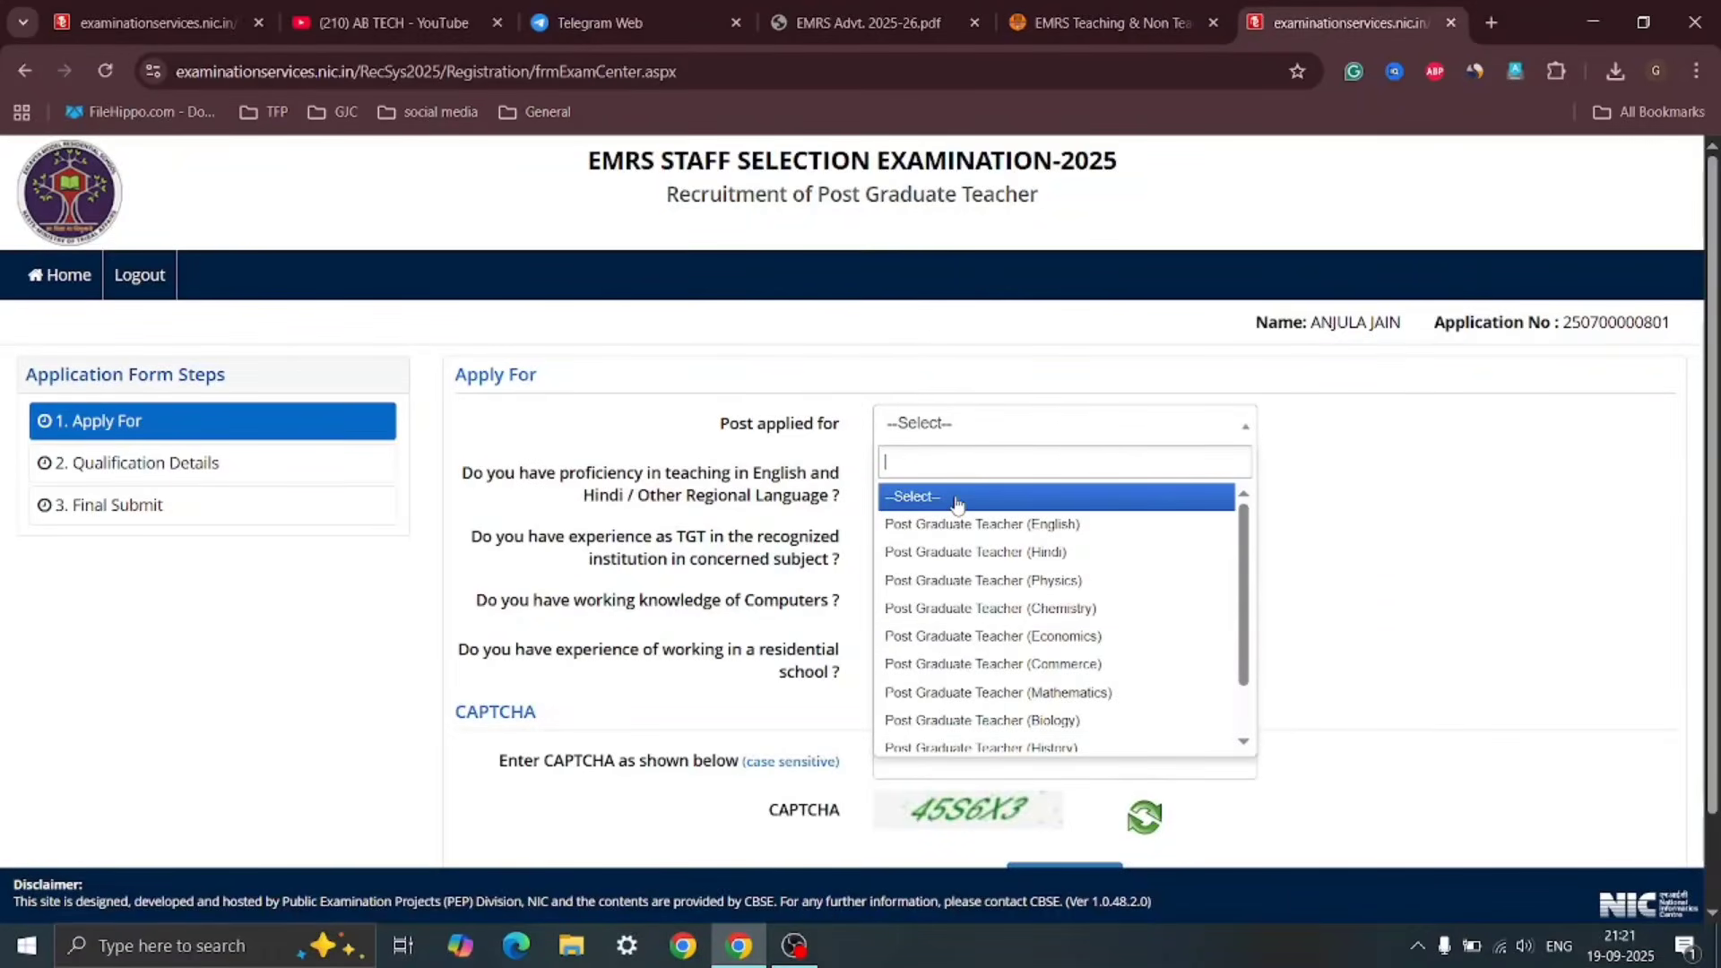
{"action": "left_click", "coordinate": [957, 585]}
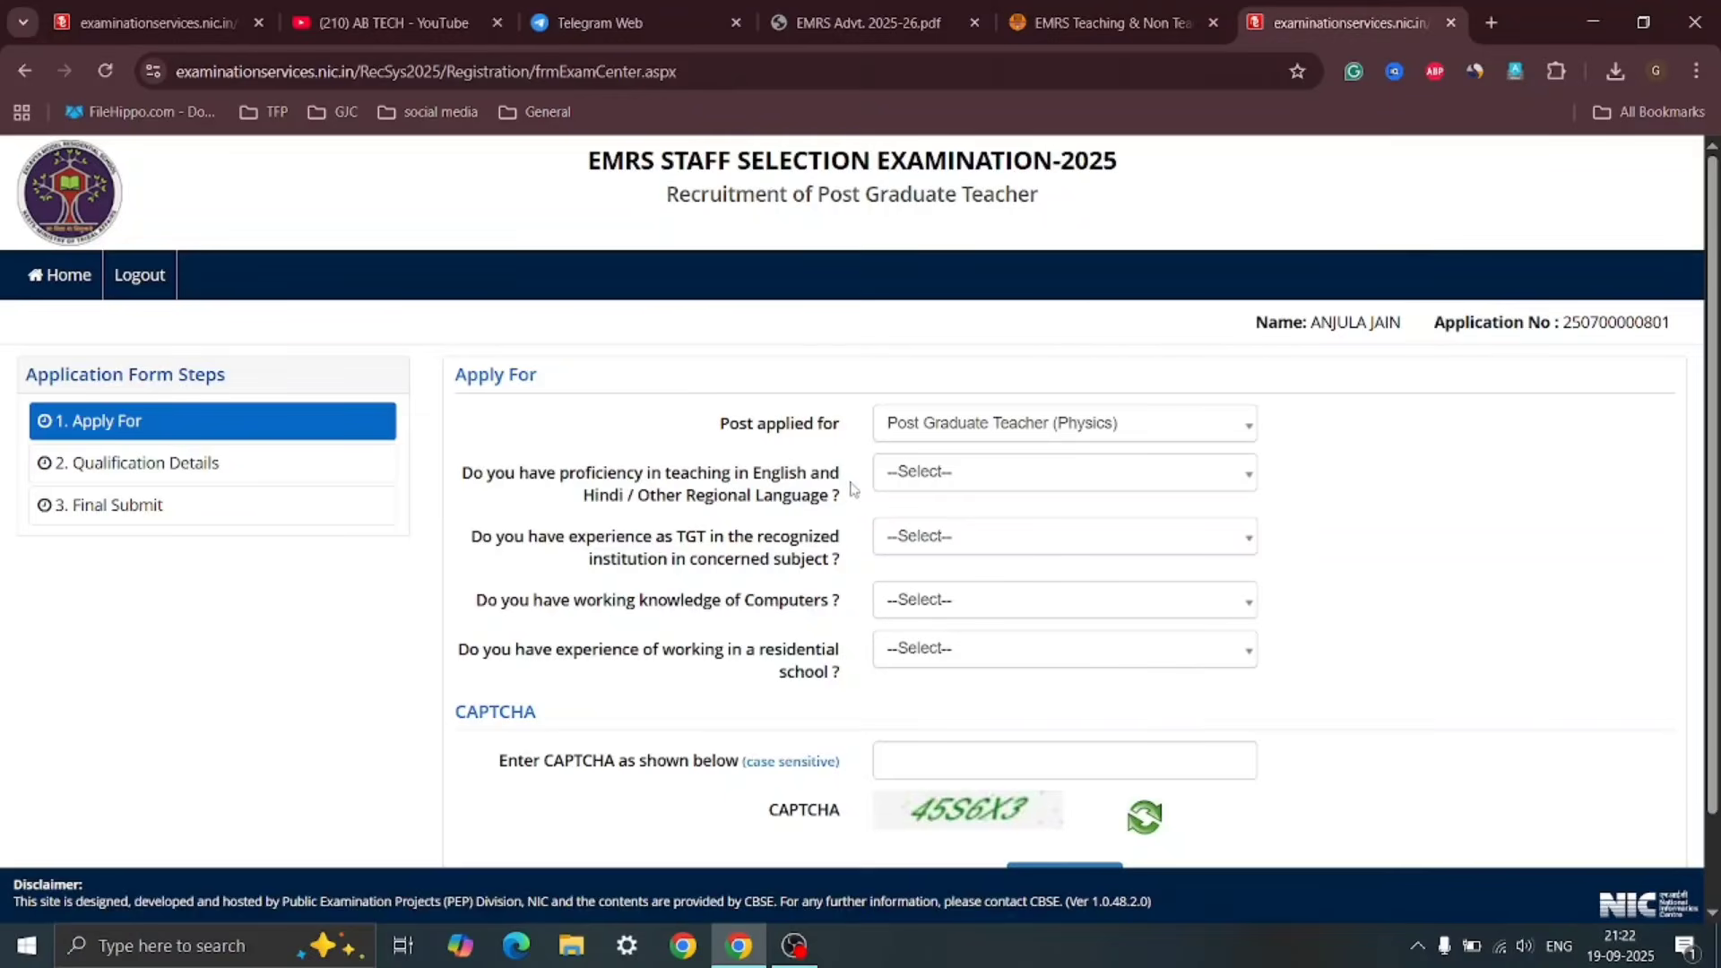
{"action": "left_click", "coordinate": [890, 482]}
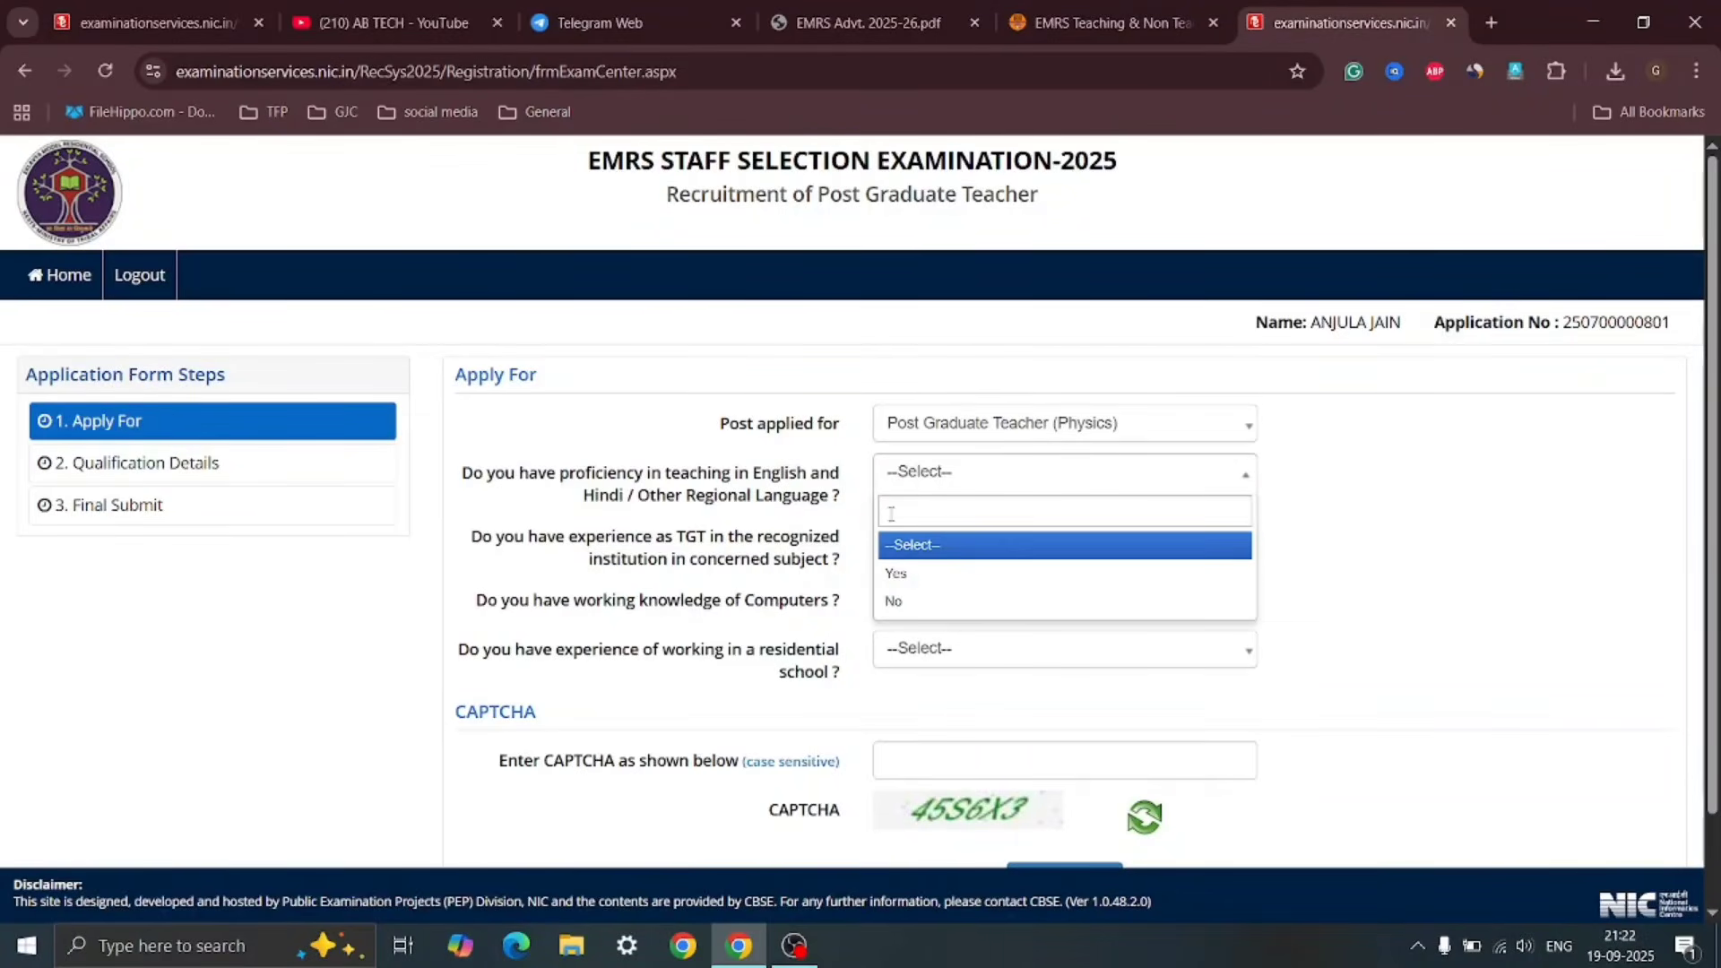
{"action": "left_click", "coordinate": [904, 584]}
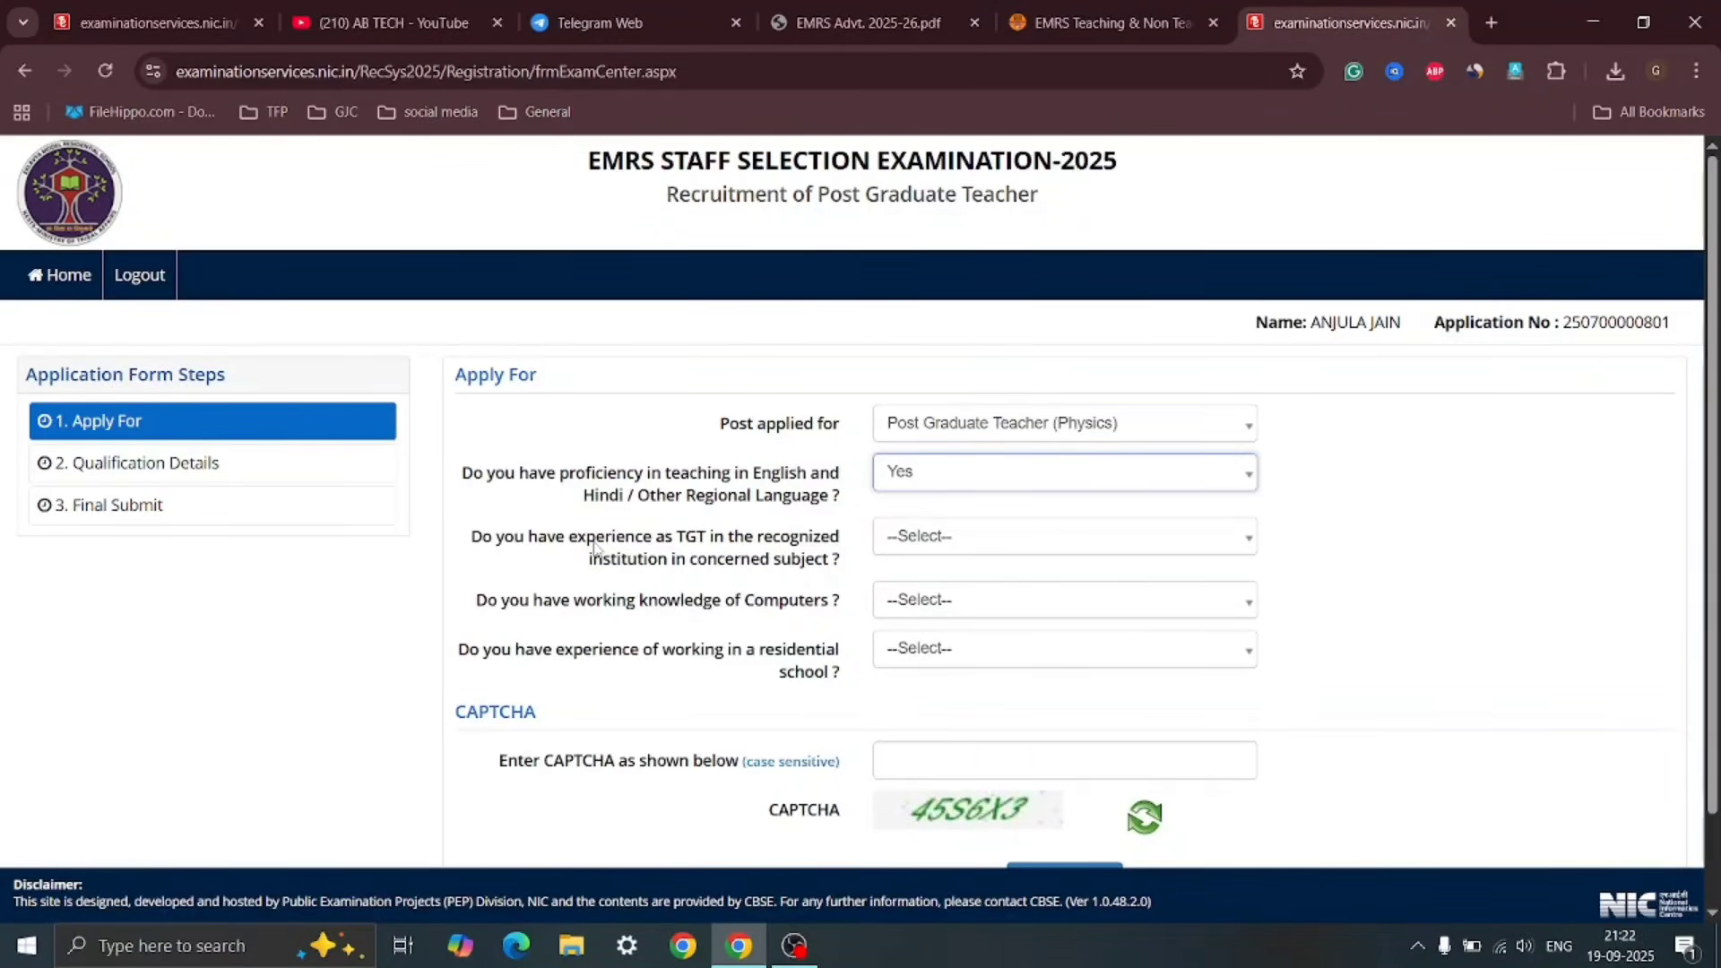
Step: Answer No to TGT experience, Yes to computer knowledge, and No to residential school experience
{"action": "left_click", "coordinate": [931, 542]}
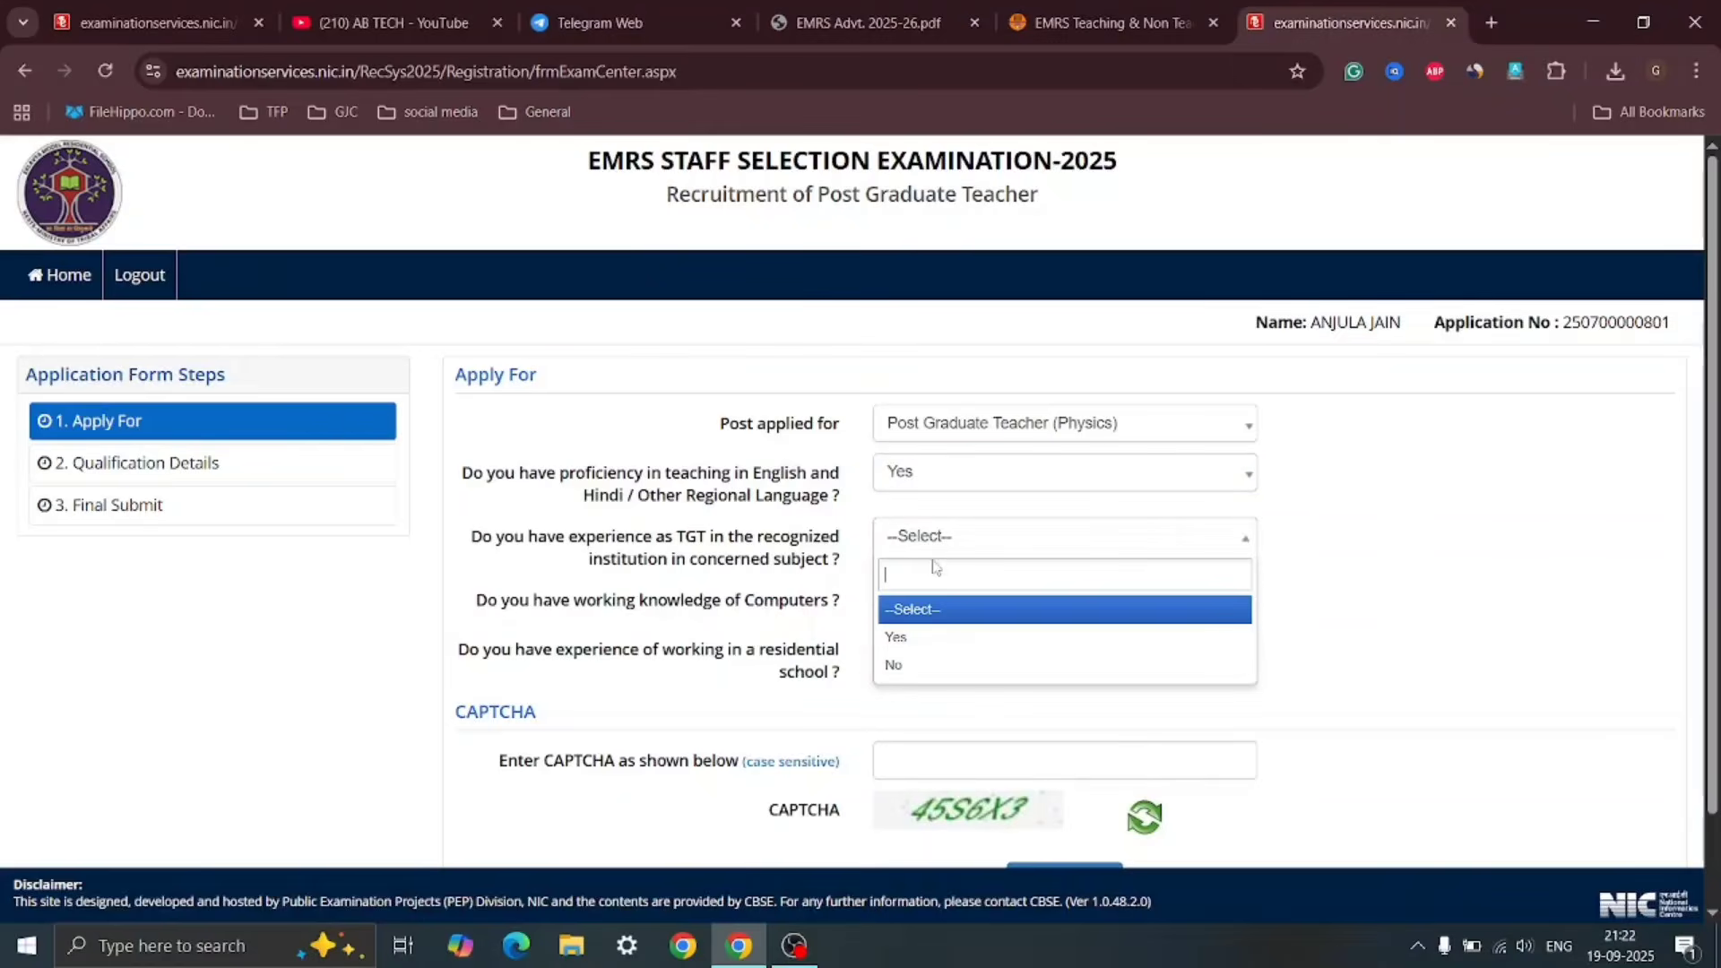
{"action": "left_click", "coordinate": [914, 662]}
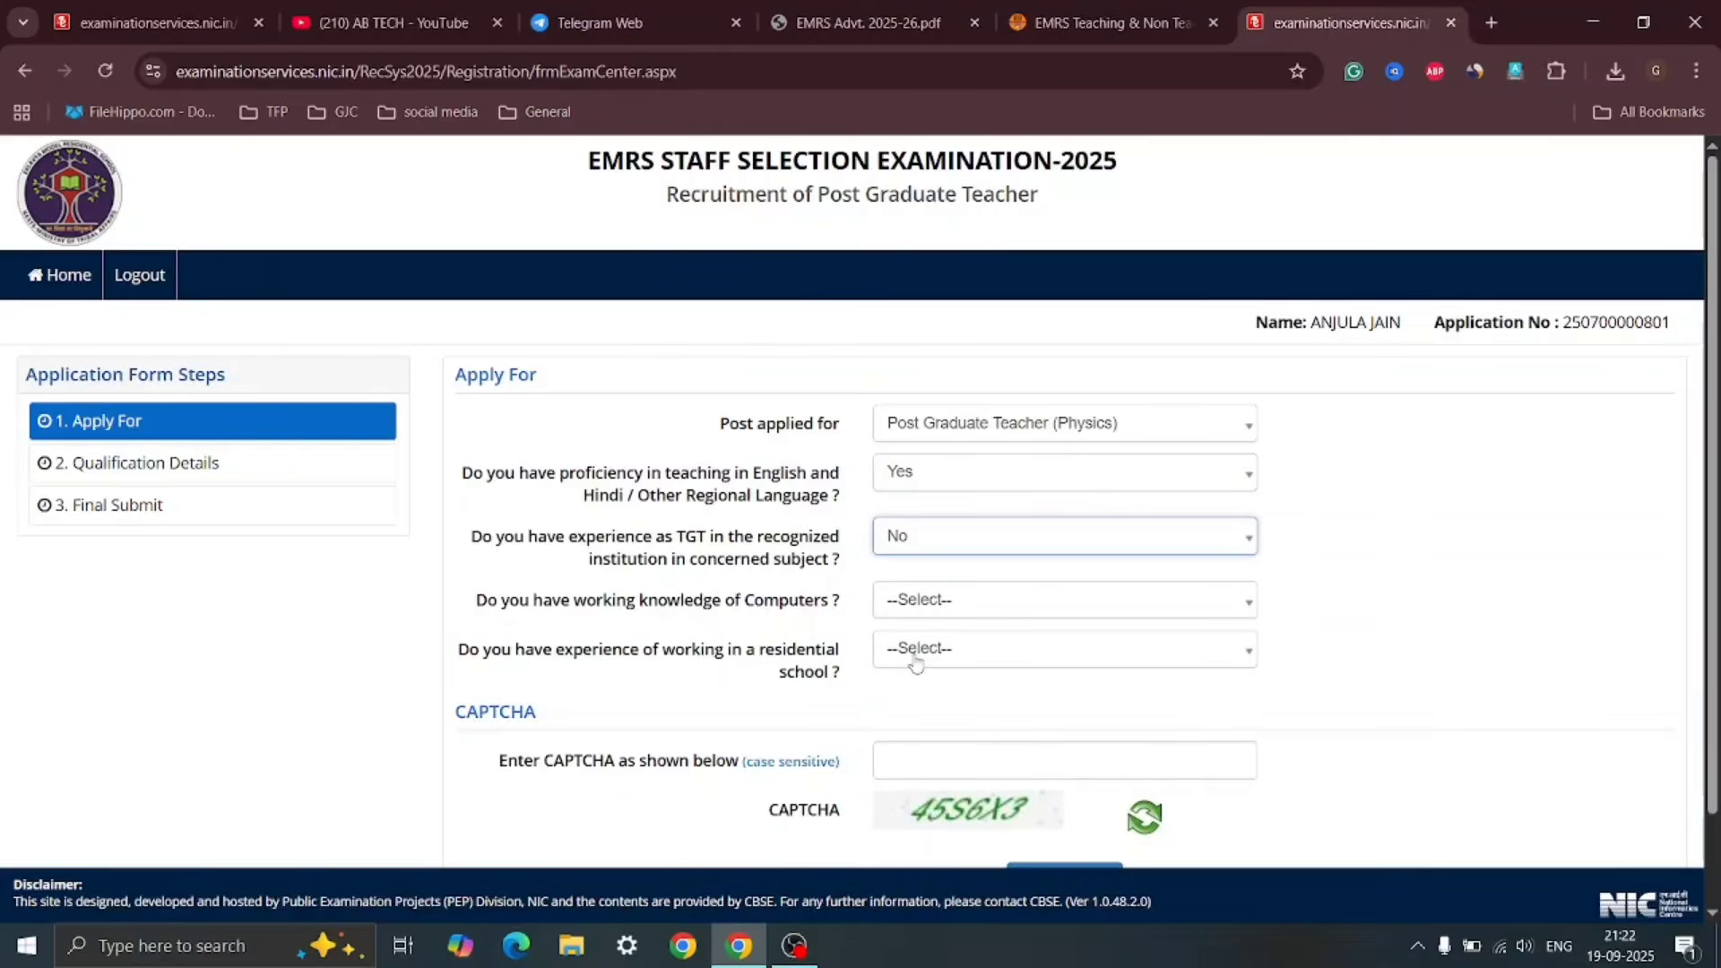
{"action": "left_click", "coordinate": [895, 603]}
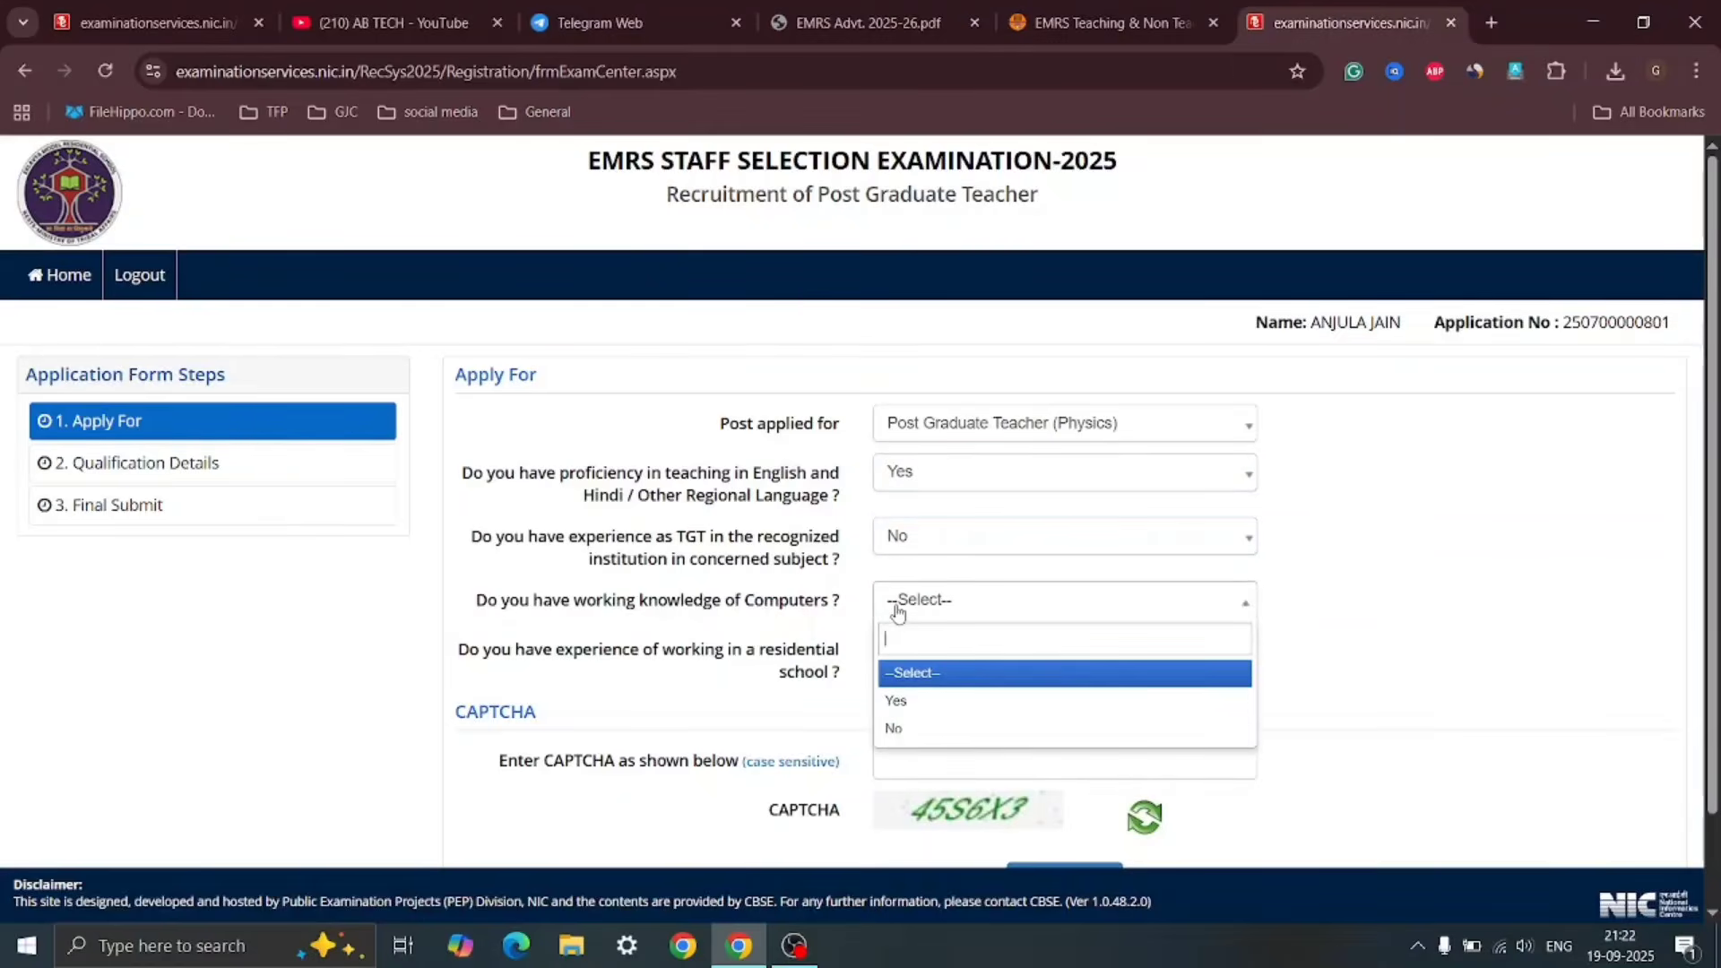
{"action": "left_click", "coordinate": [898, 702]}
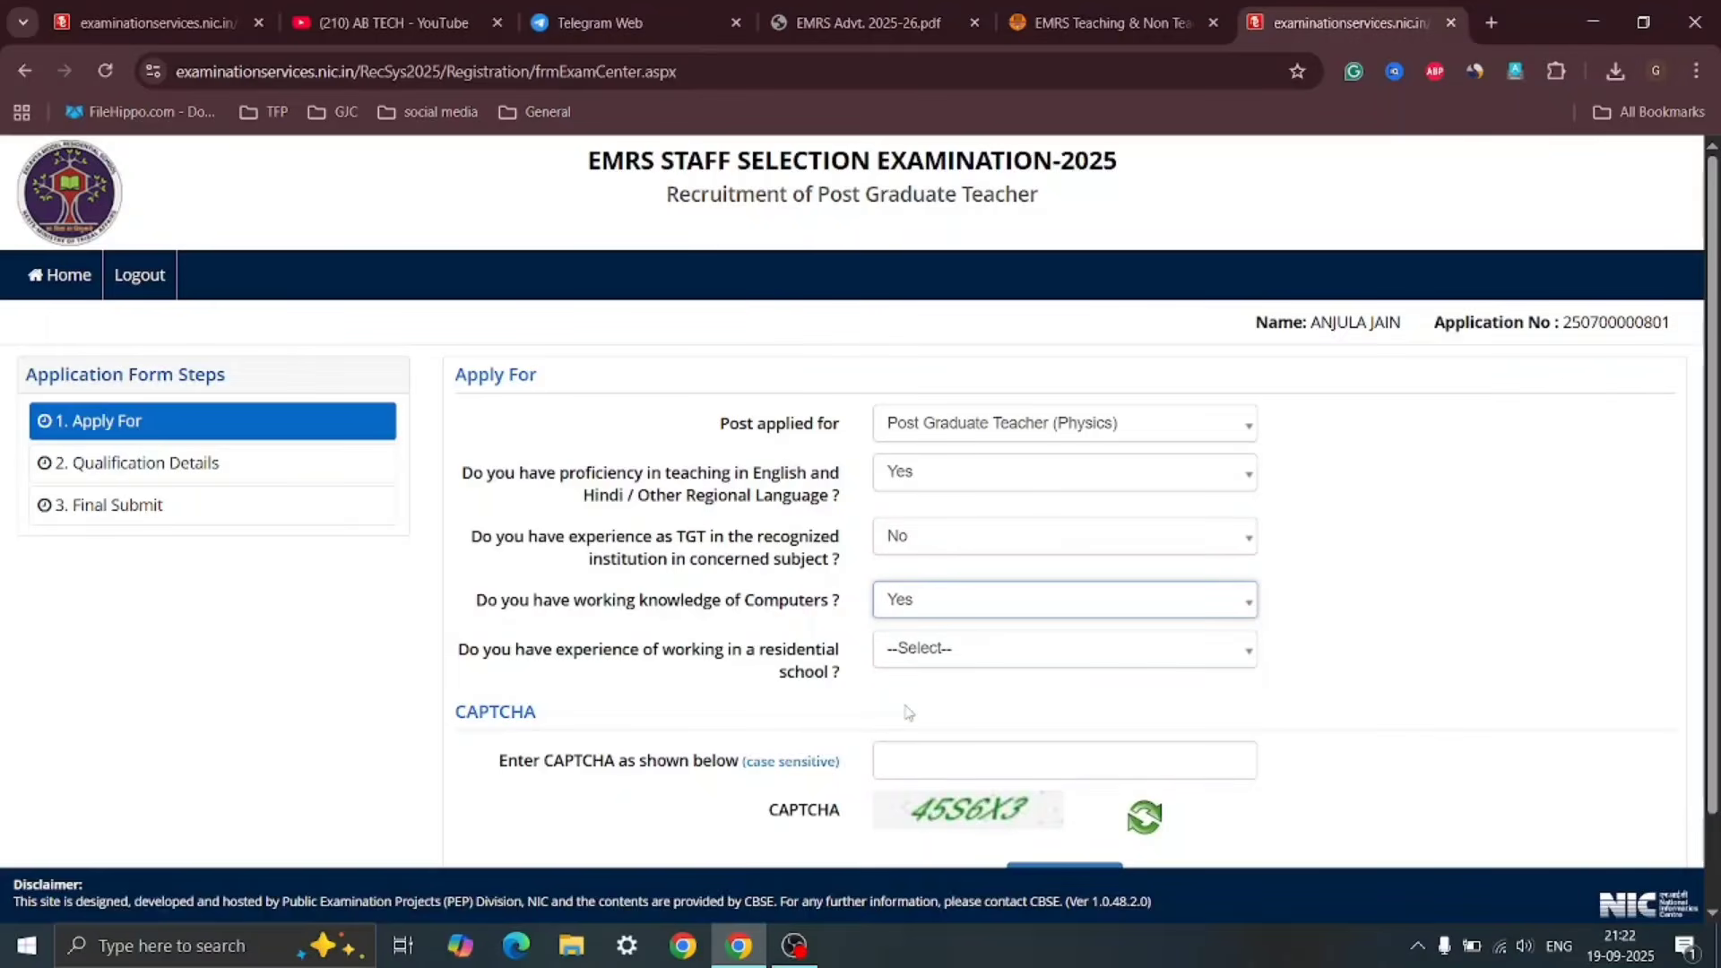
{"action": "left_click", "coordinate": [916, 651]}
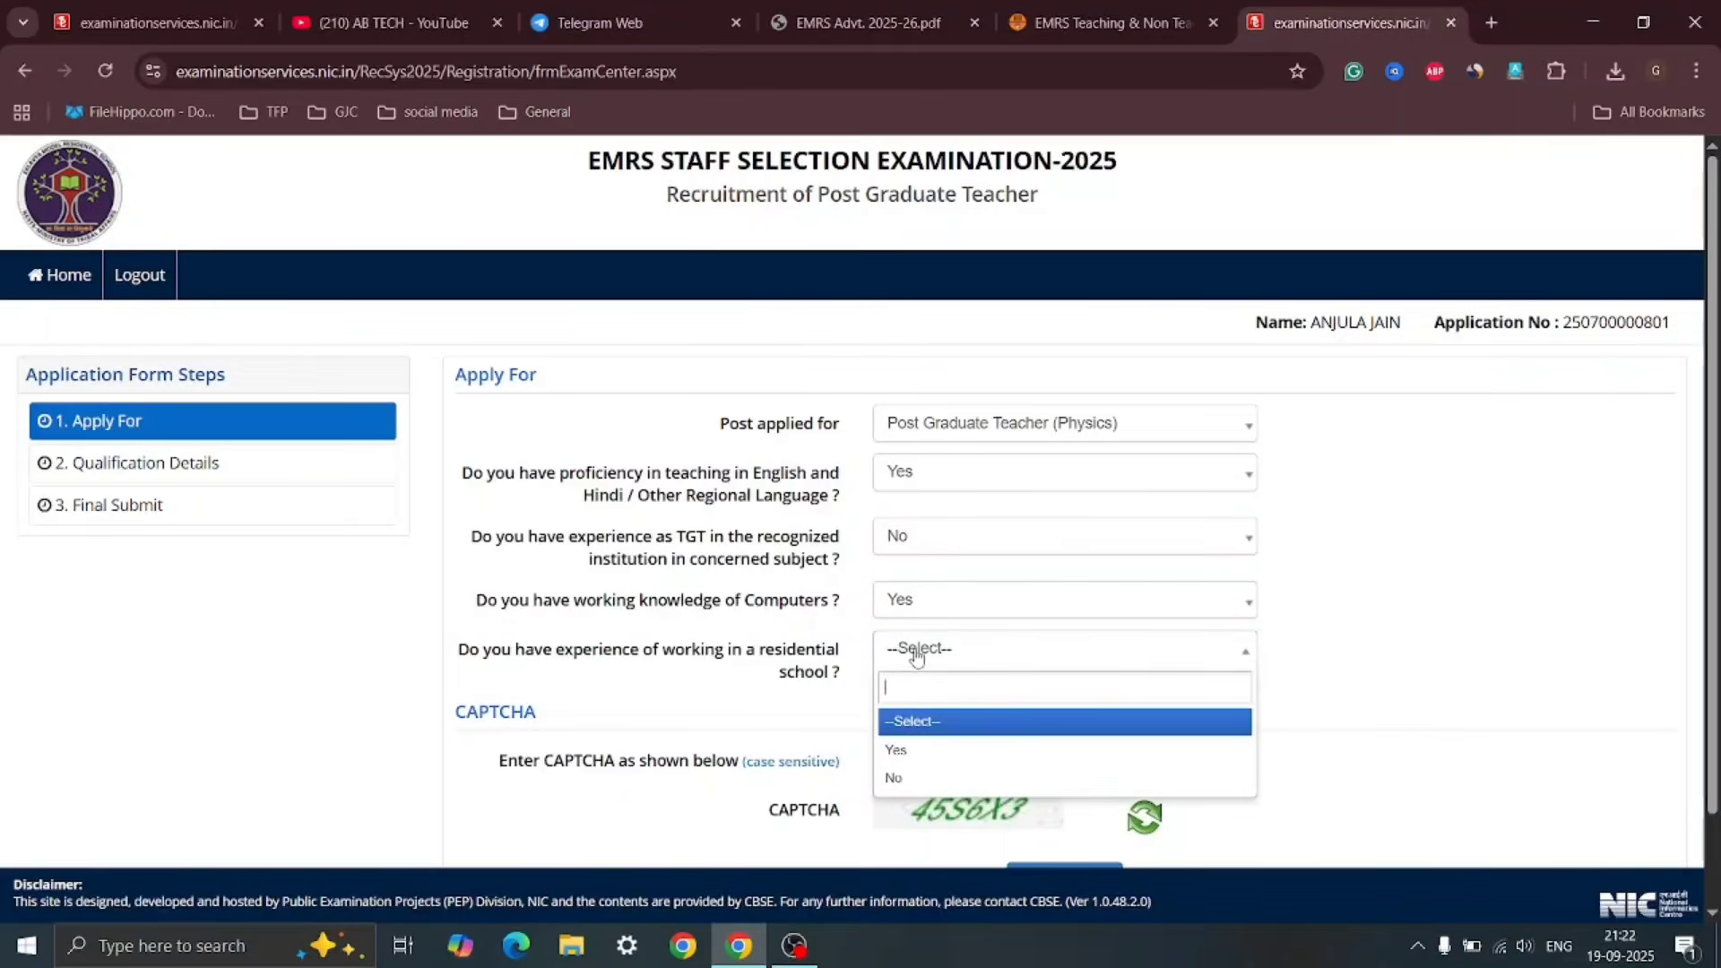
{"action": "left_click", "coordinate": [906, 778]}
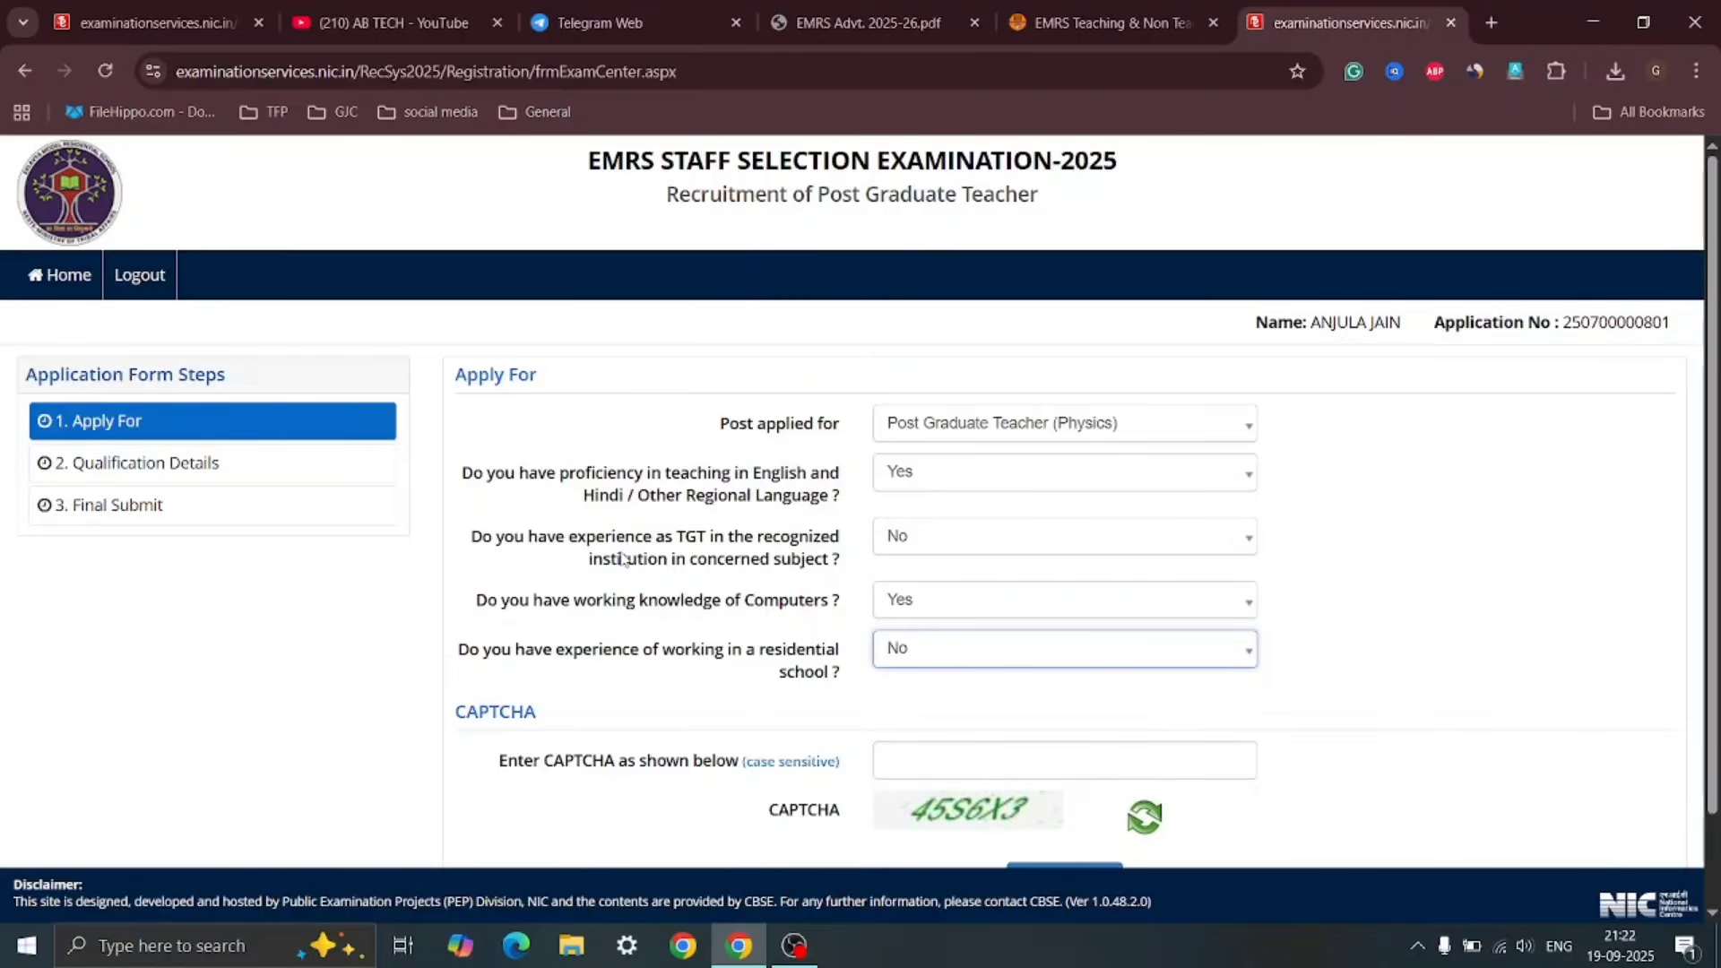
{"action": "left_click_drag", "start_coordinate": [622, 560], "coordinate": [816, 560]}
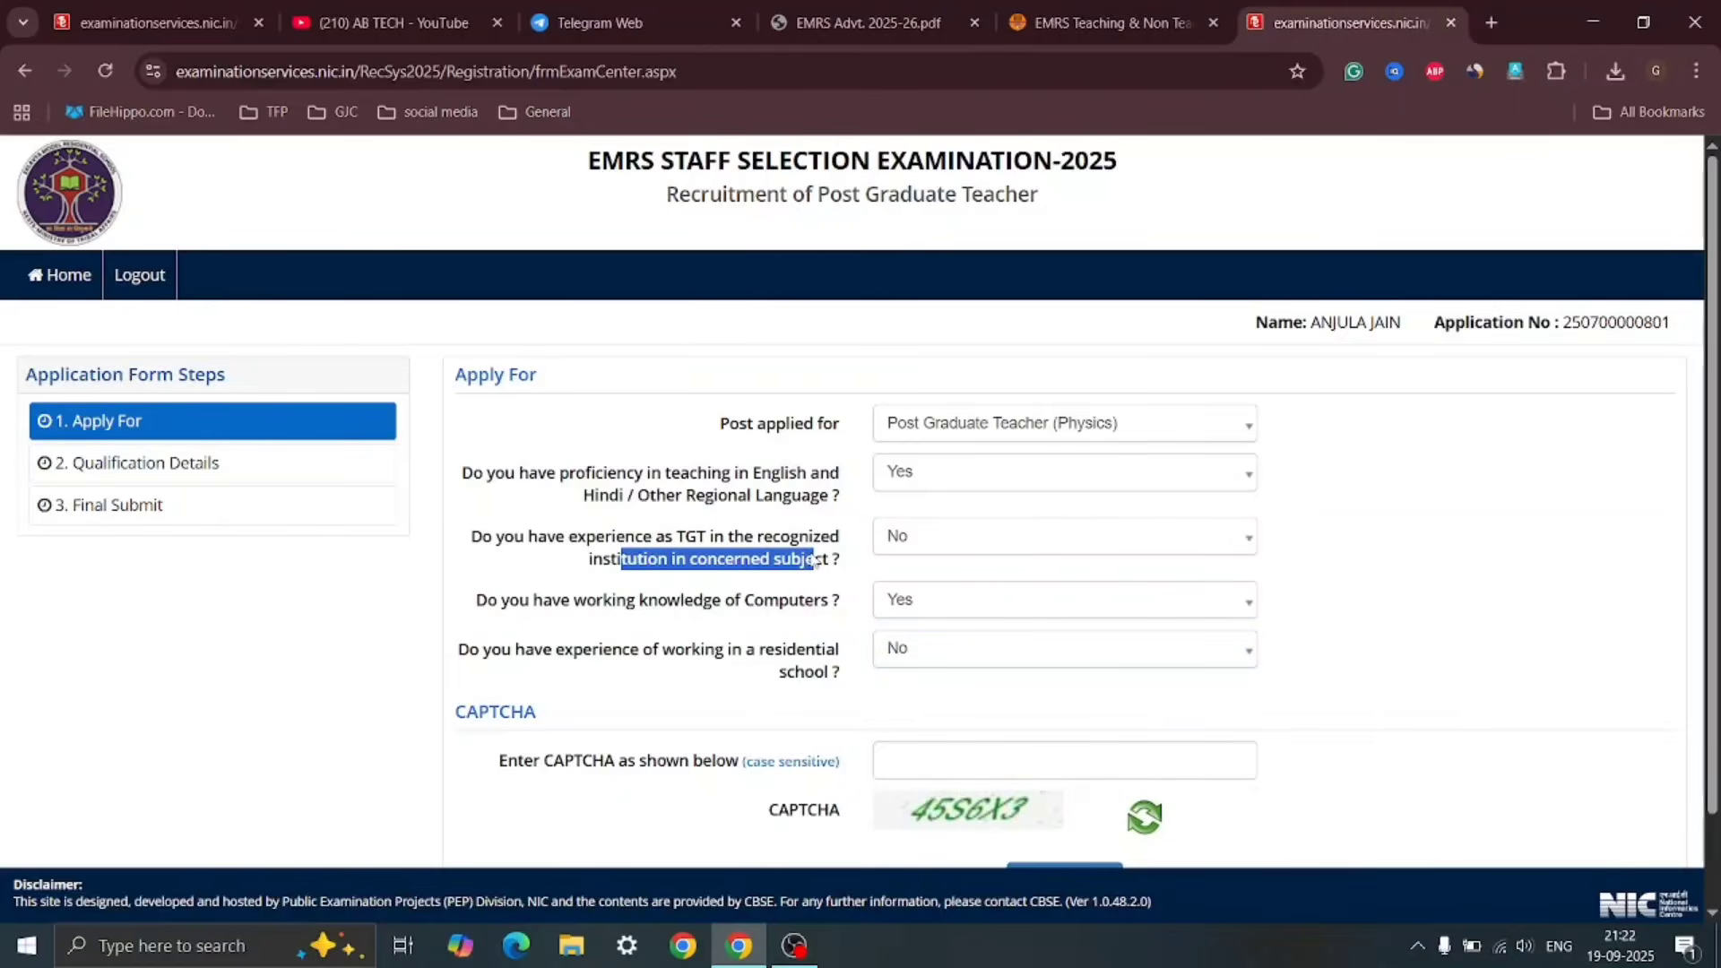
Step: Enter the CAPTCHA code, then save the Apply For section and confirm it
{"action": "left_click", "coordinate": [829, 557]}
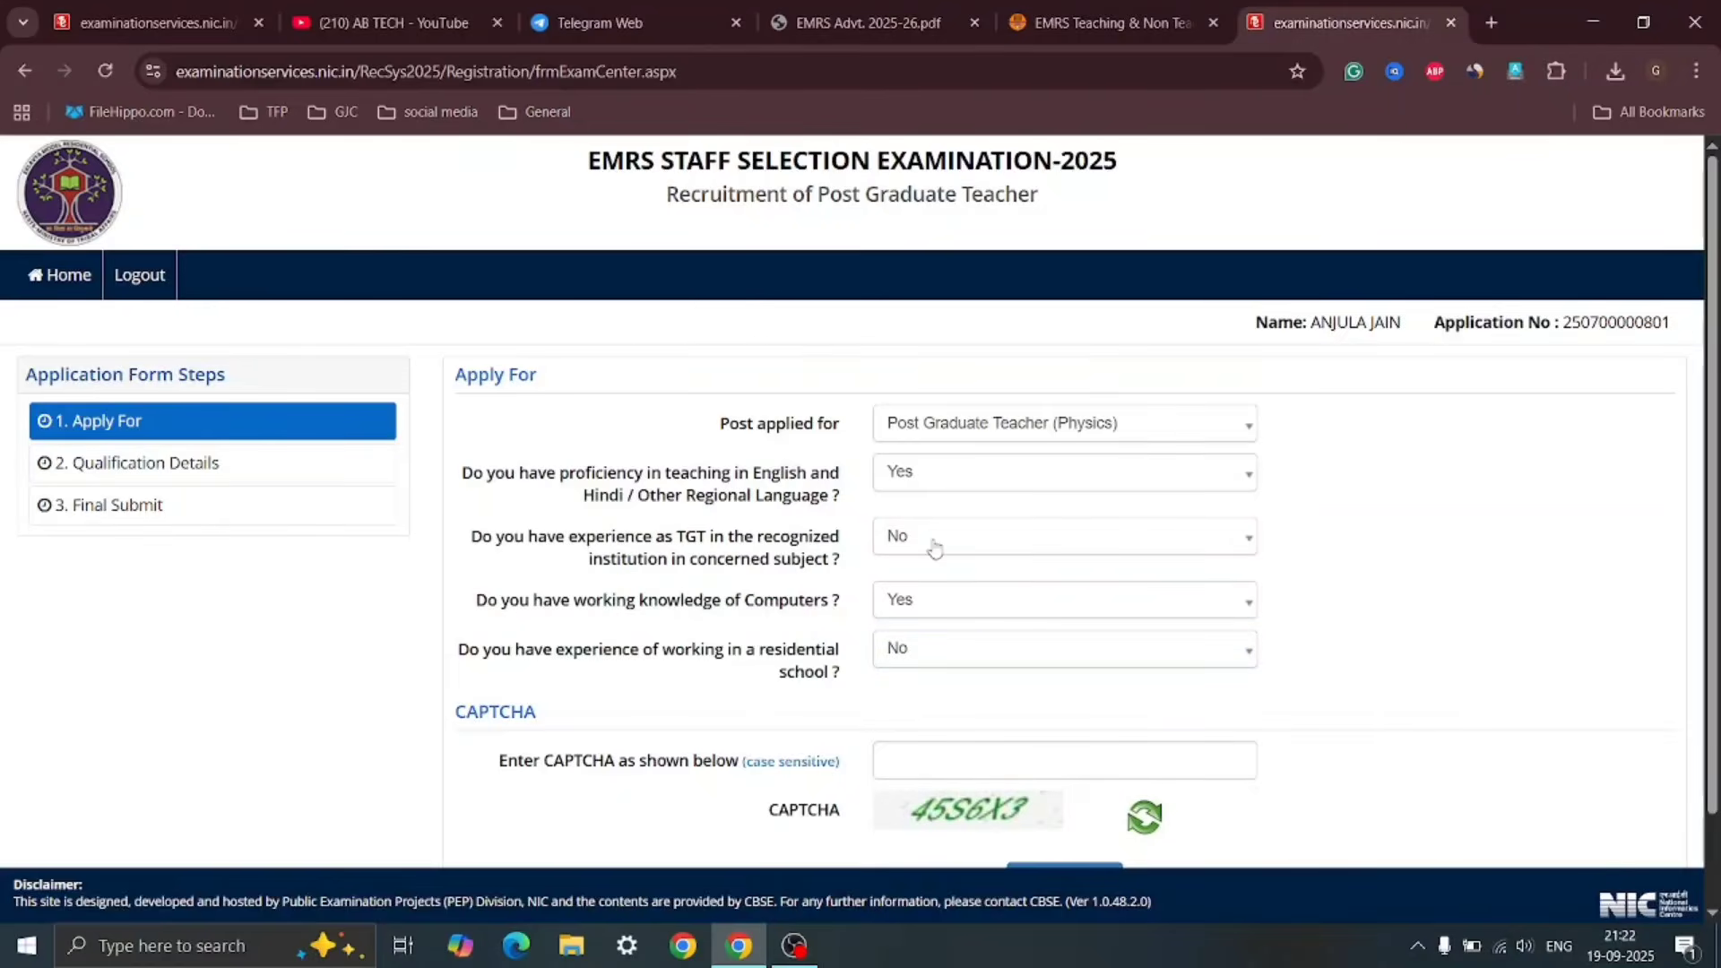
{"action": "left_click", "coordinate": [918, 771]}
{"action": "type", "text": "4"}
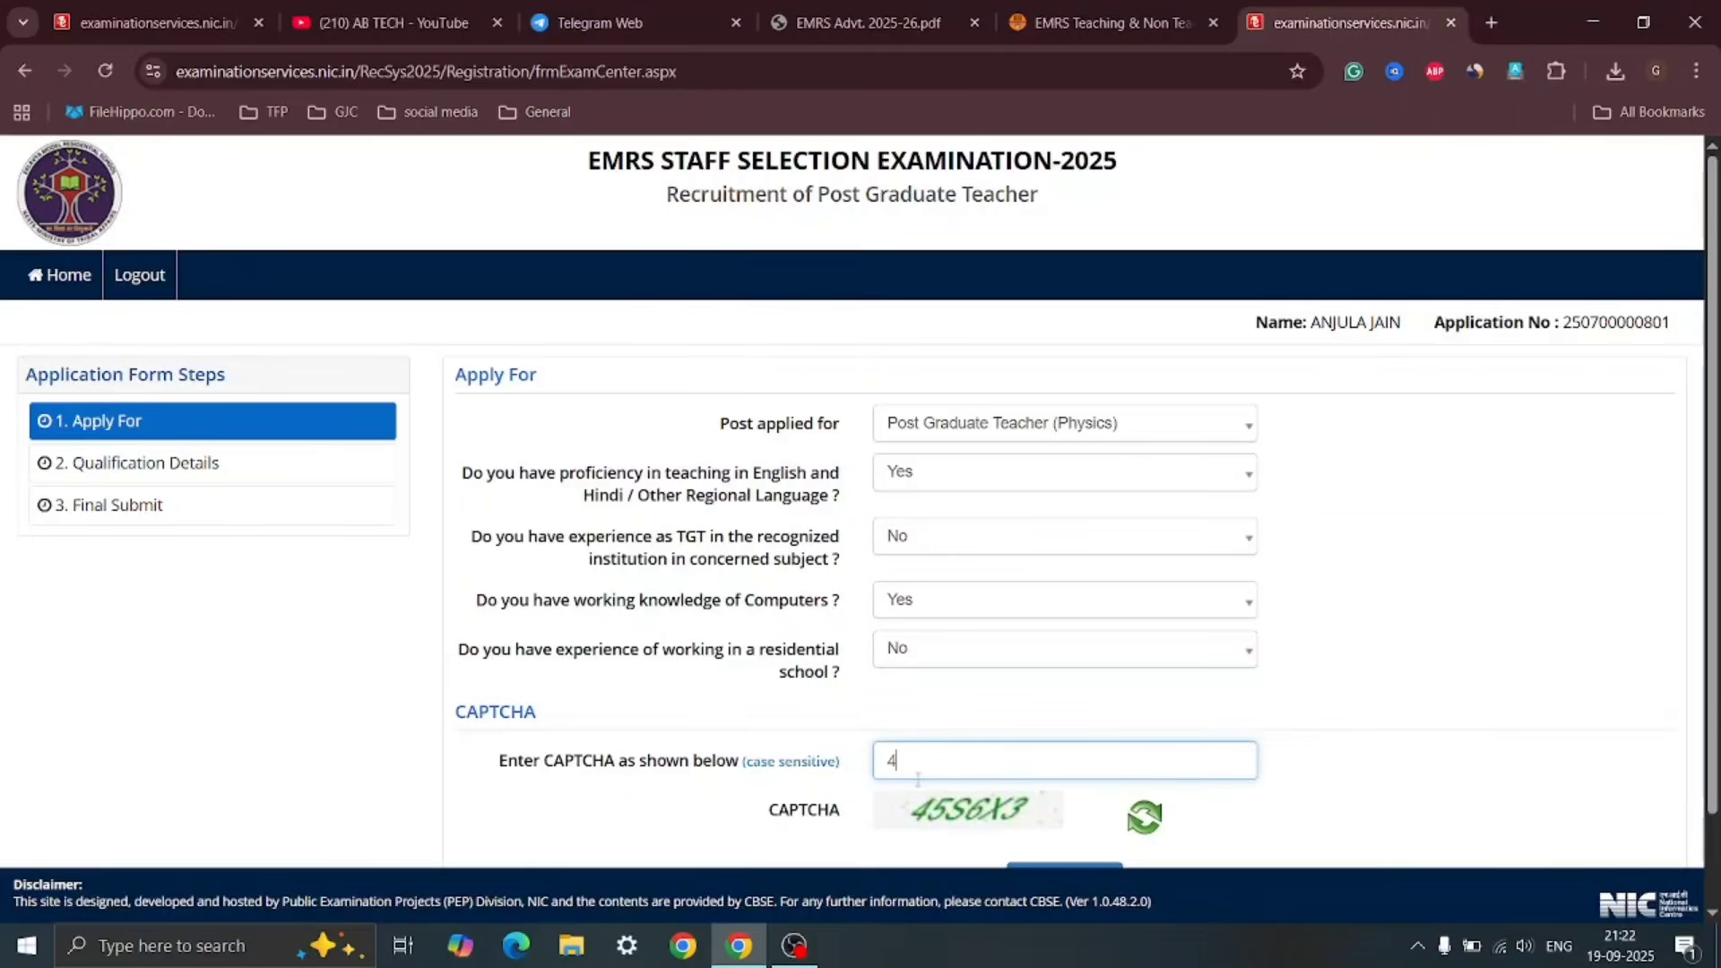
{"action": "type", "text": "5S6X3"}
{"action": "scroll", "coordinate": [1714, 731], "scroll_direction": "down", "scroll_amount": 1}
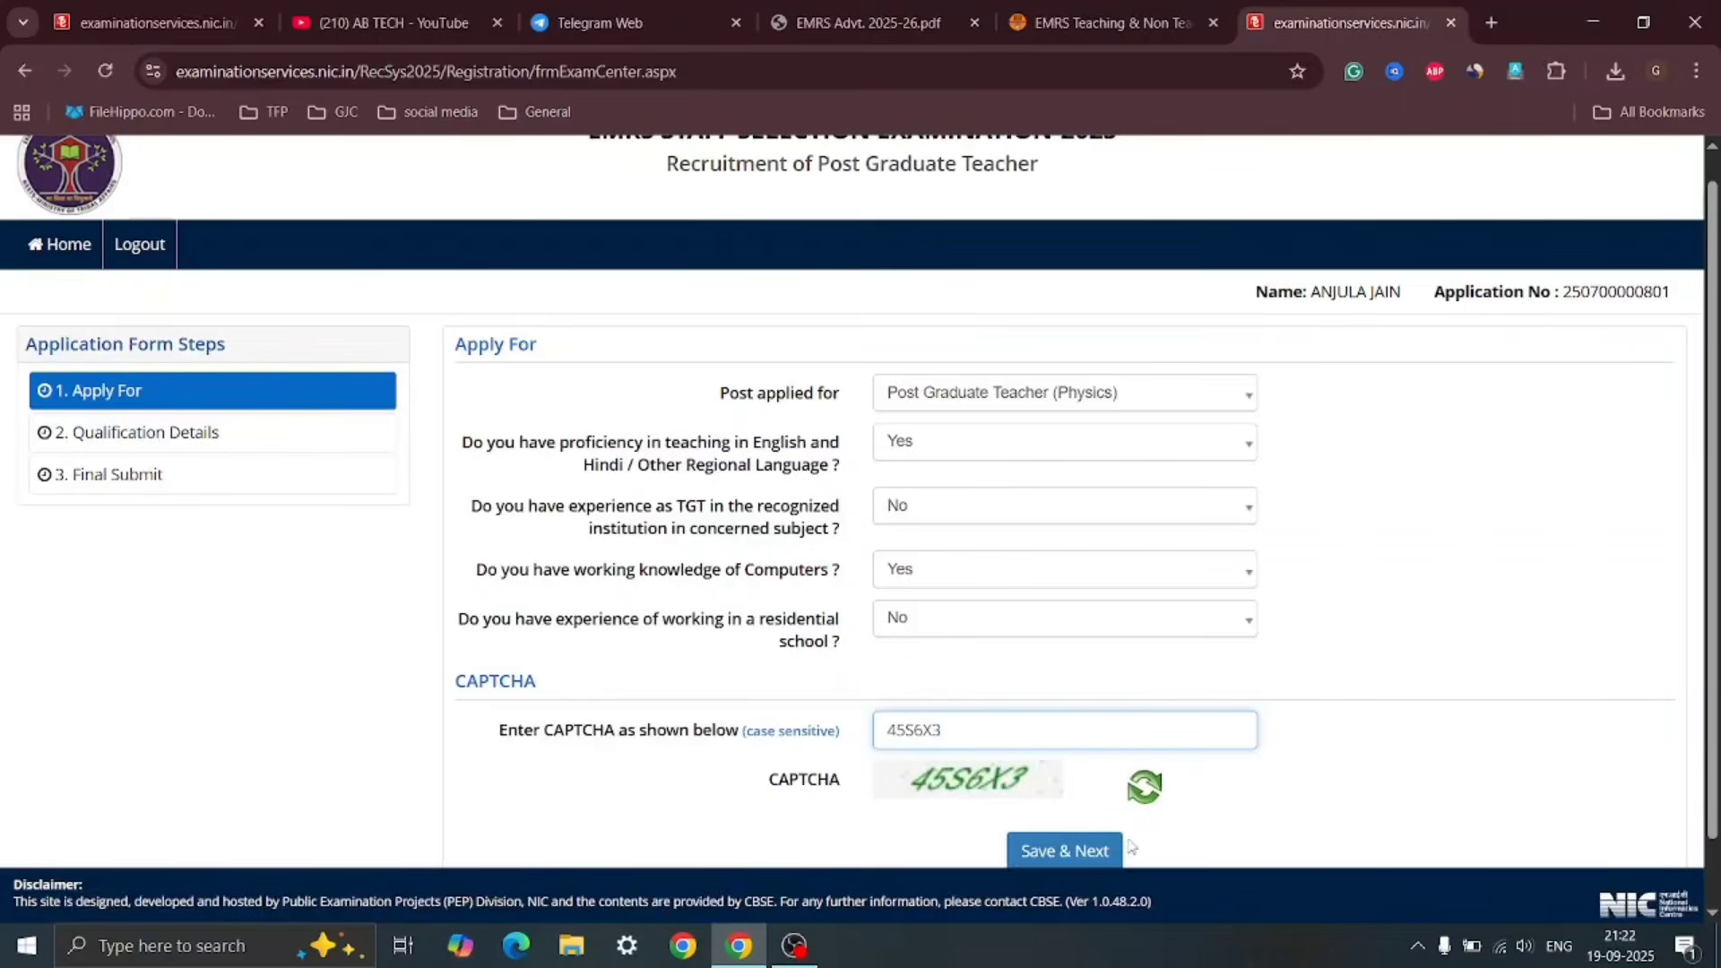
{"action": "left_click", "coordinate": [1080, 851]}
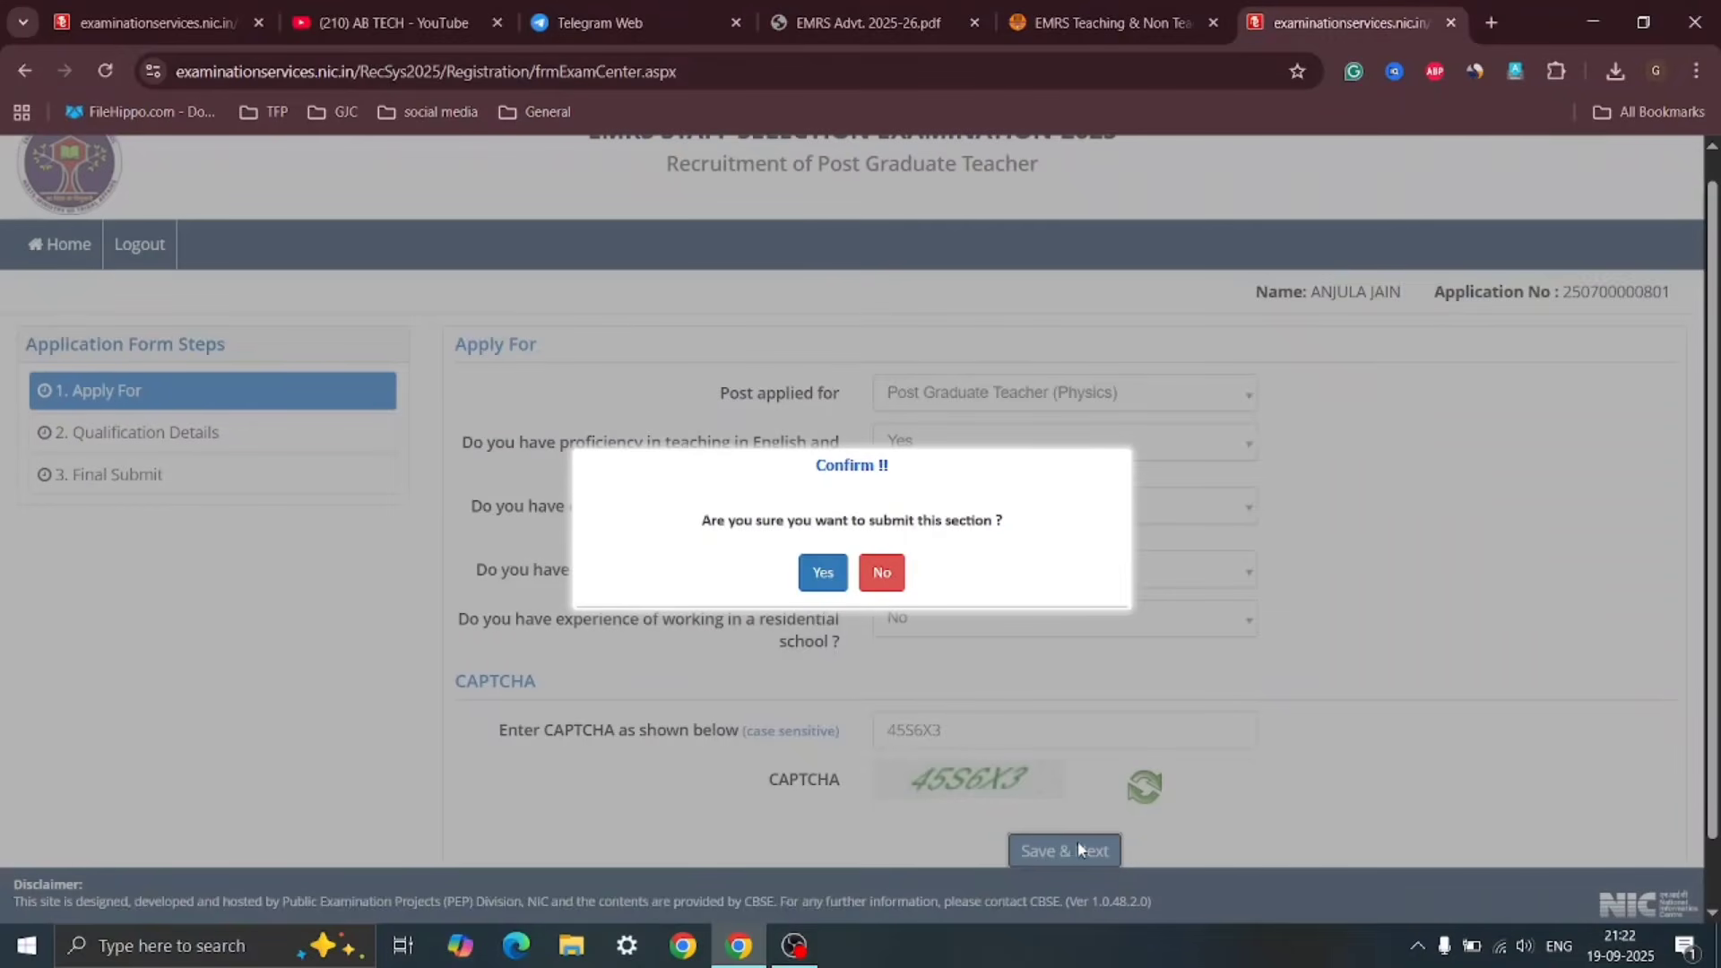
{"action": "left_click", "coordinate": [820, 570]}
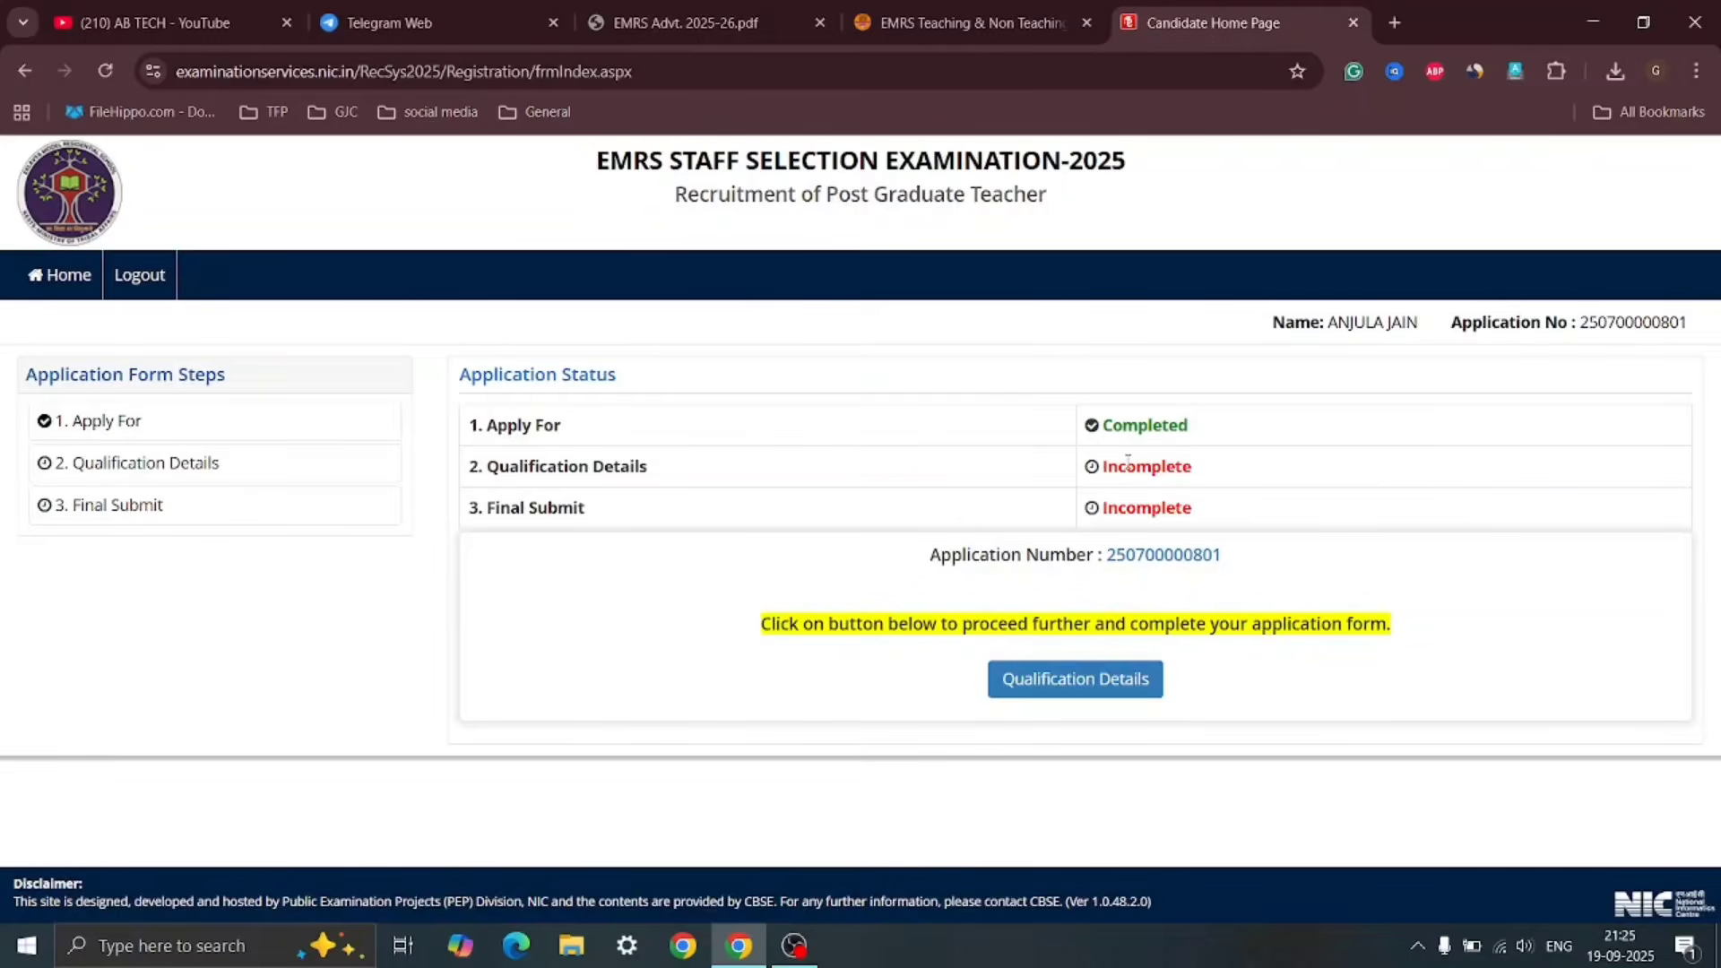
Step: Mark the qualifying exam Passed in 2022 with course Master Degree in Physics
{"action": "left_click", "coordinate": [1031, 686]}
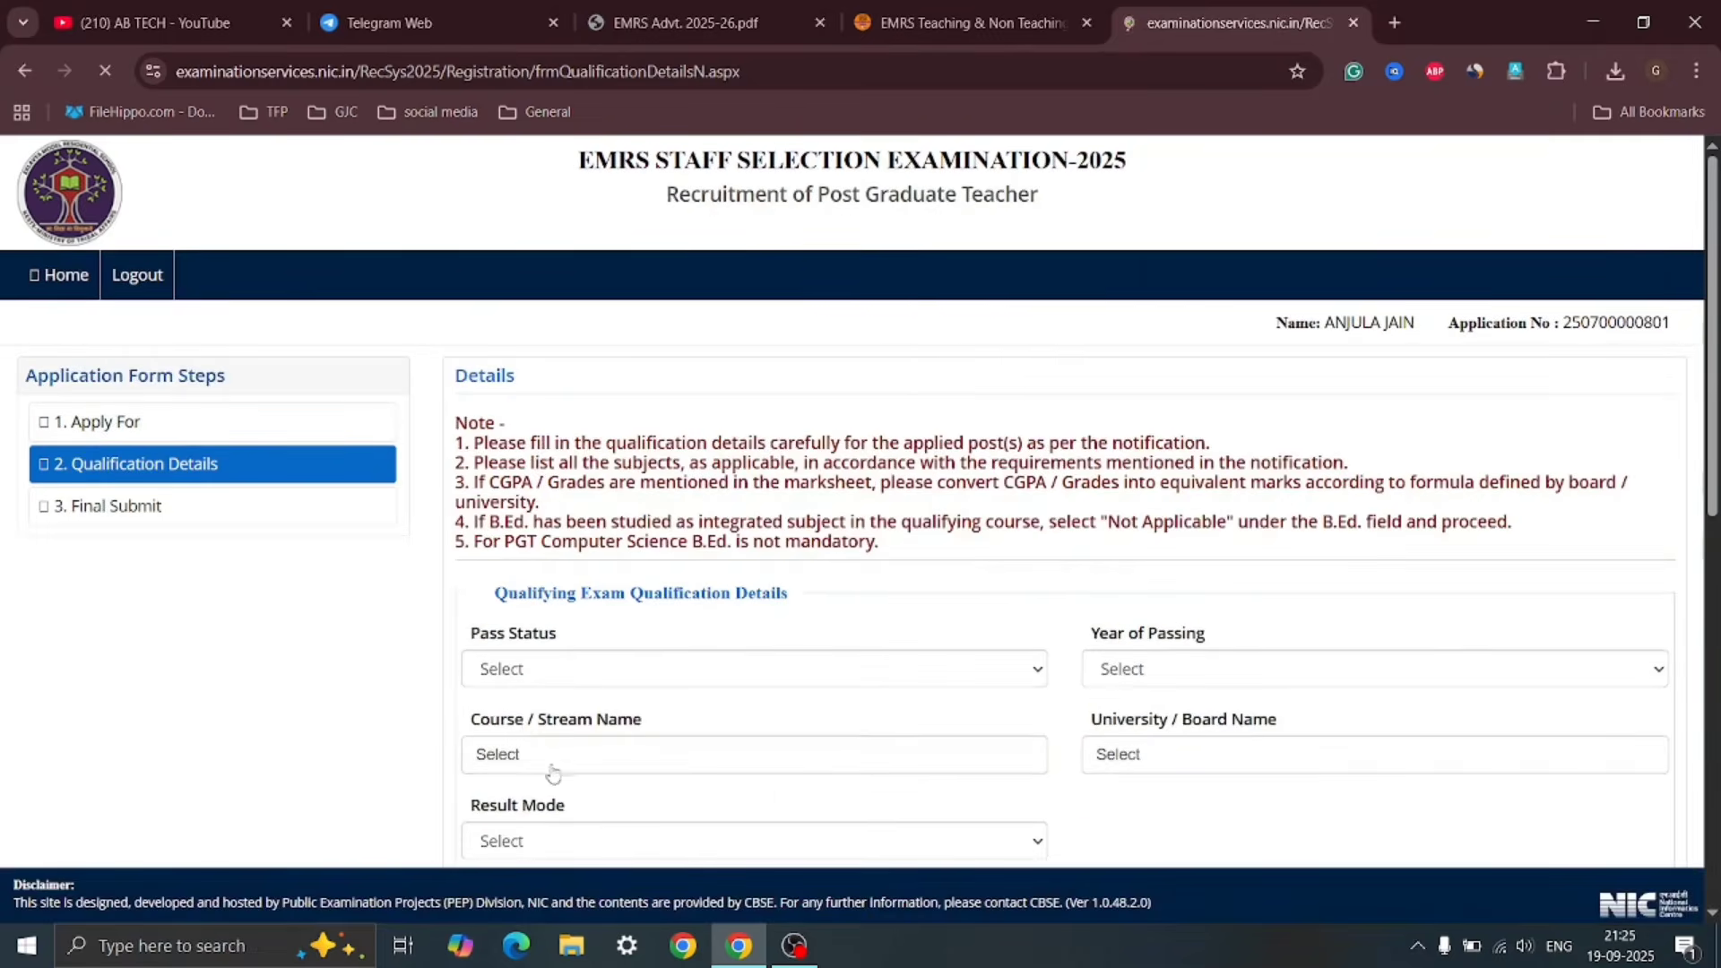
{"action": "left_click", "coordinate": [507, 676]}
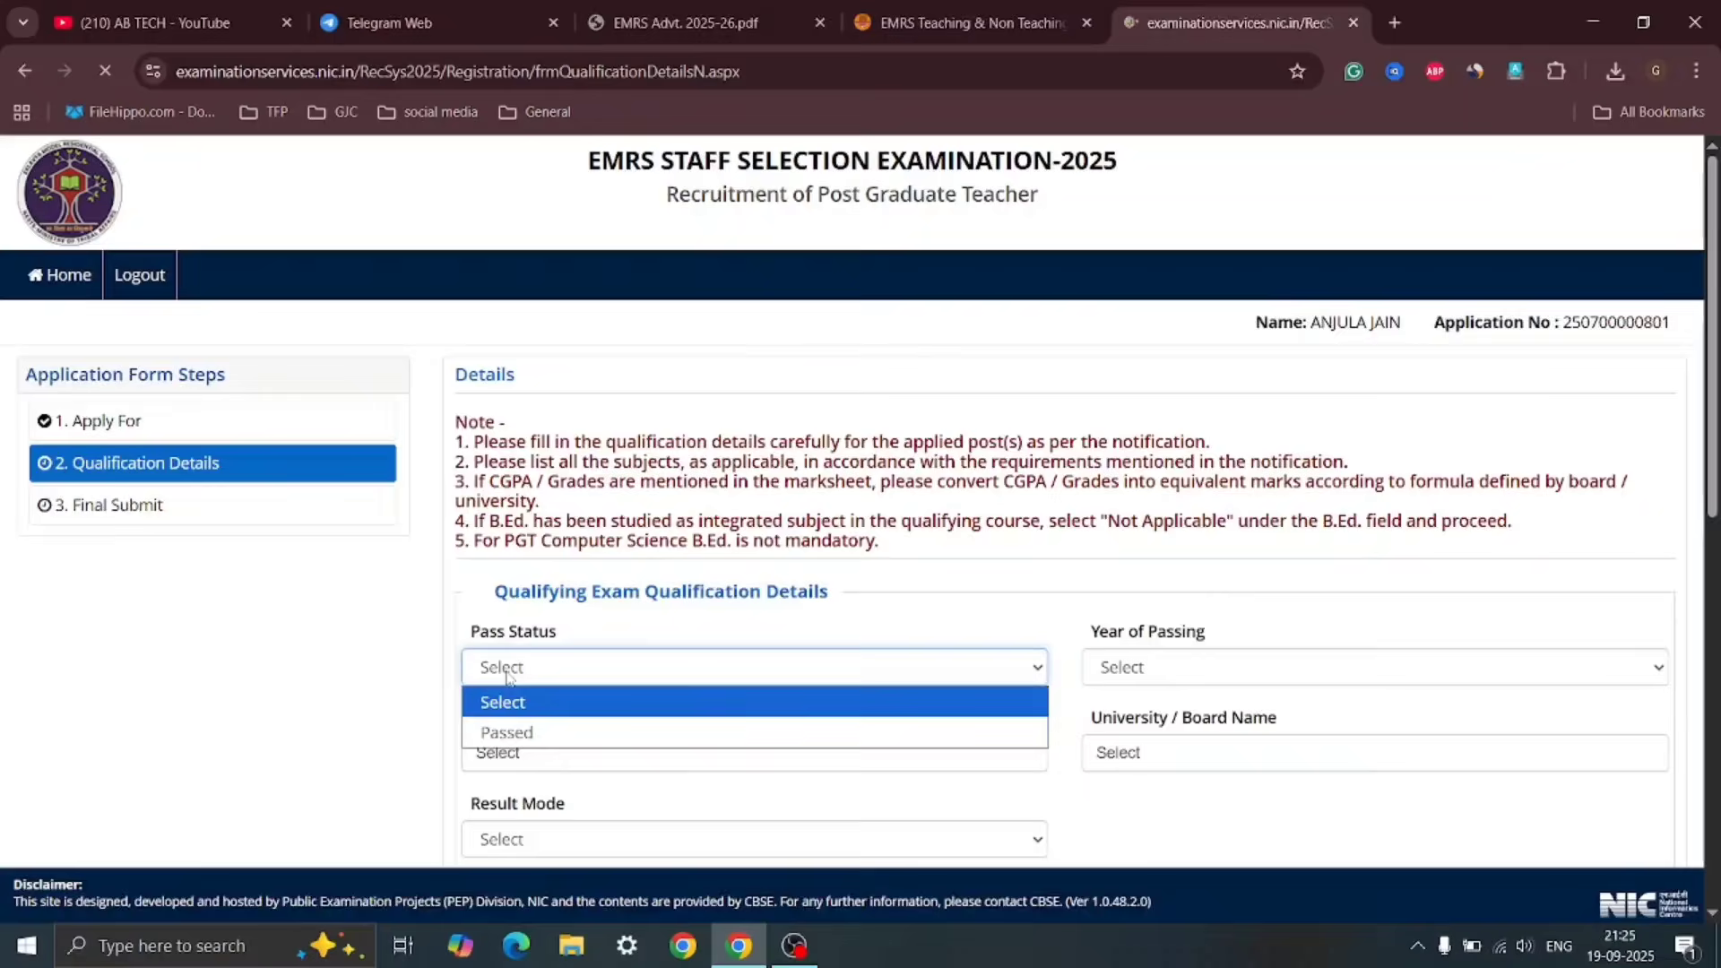
{"action": "left_click", "coordinate": [507, 733]}
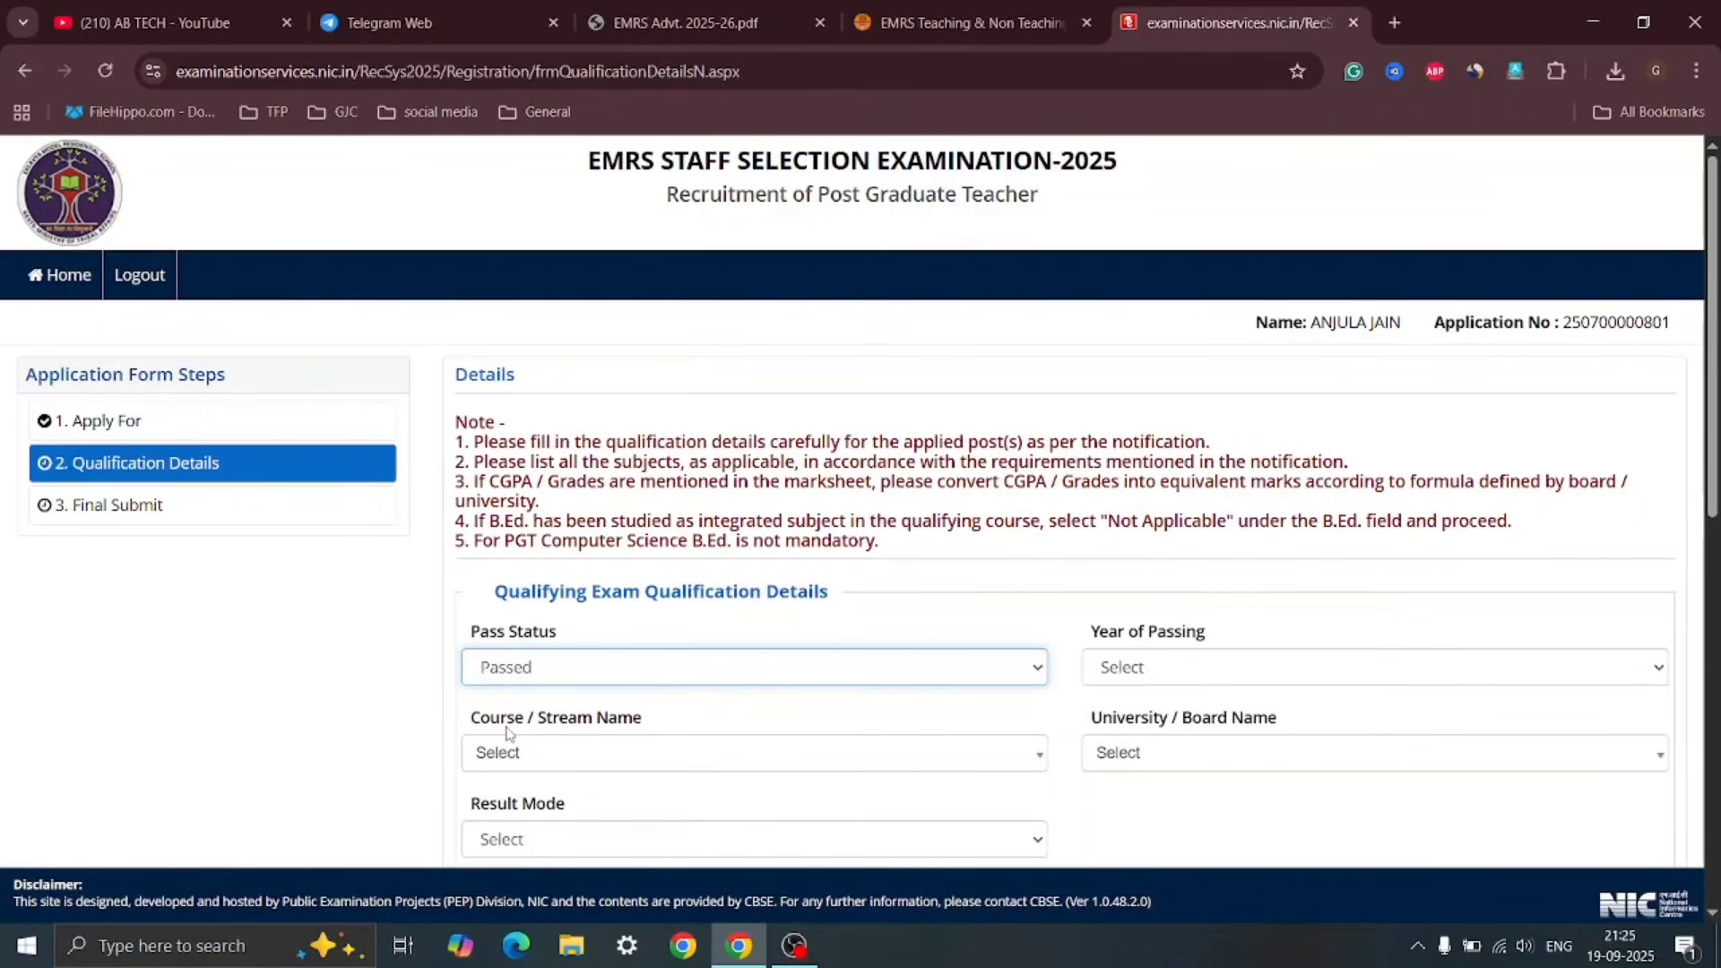
{"action": "left_click", "coordinate": [1139, 678]}
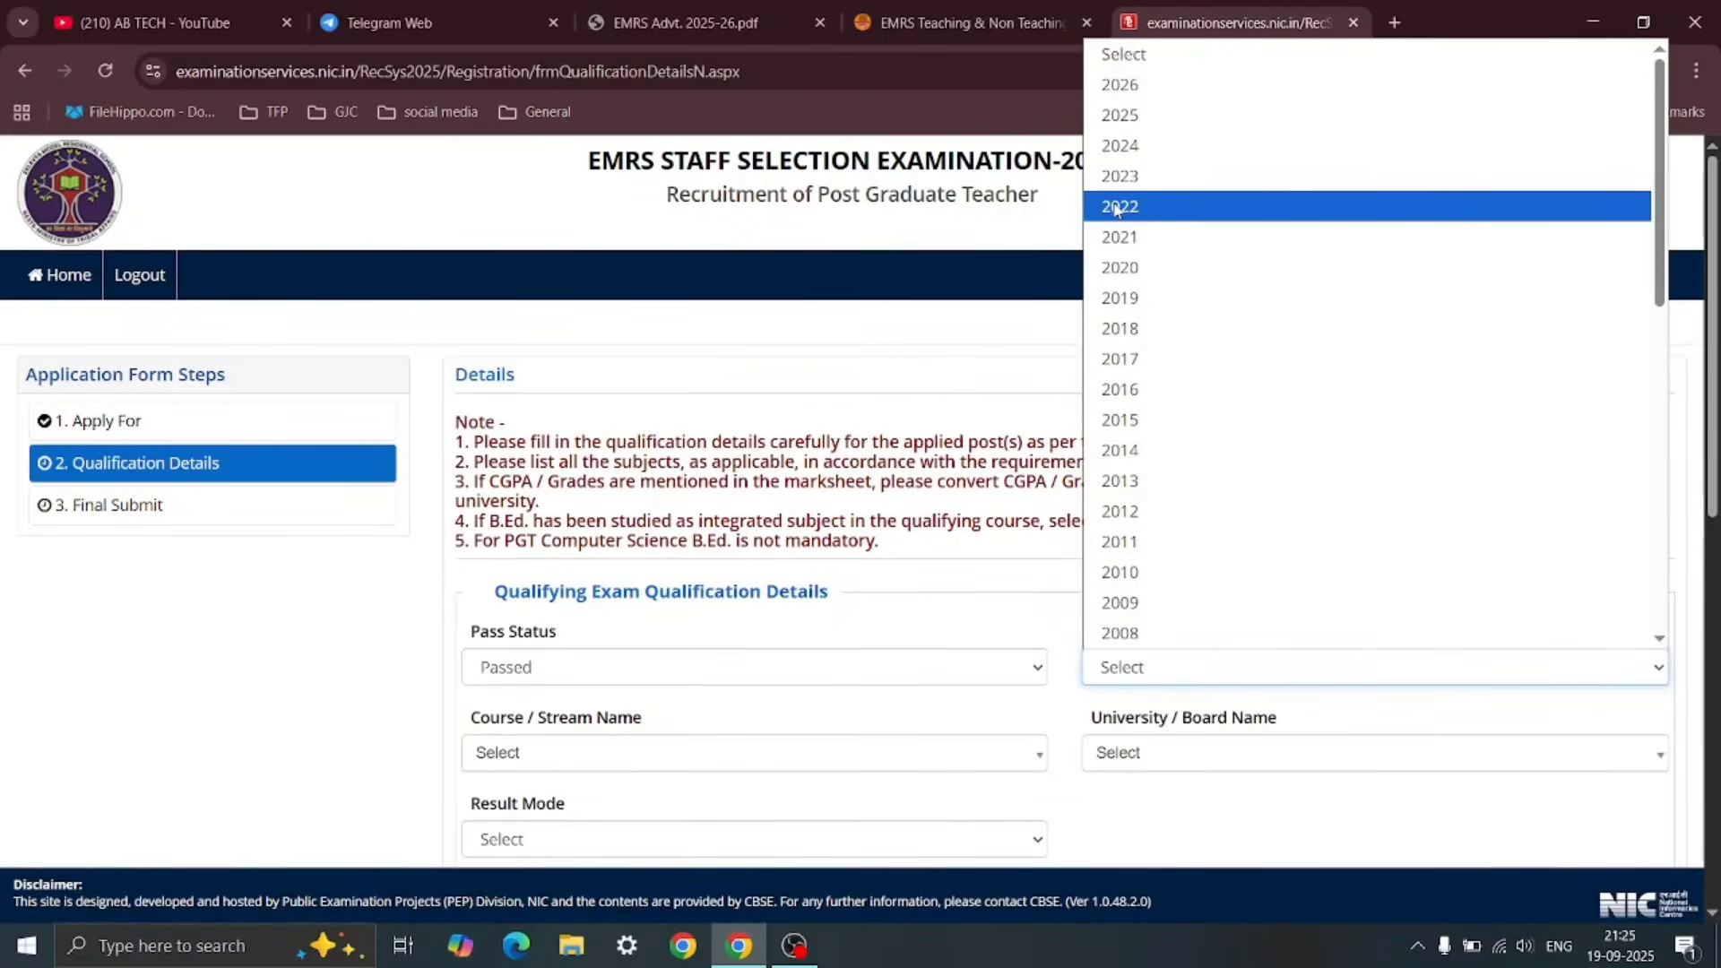
{"action": "left_click", "coordinate": [1116, 208]}
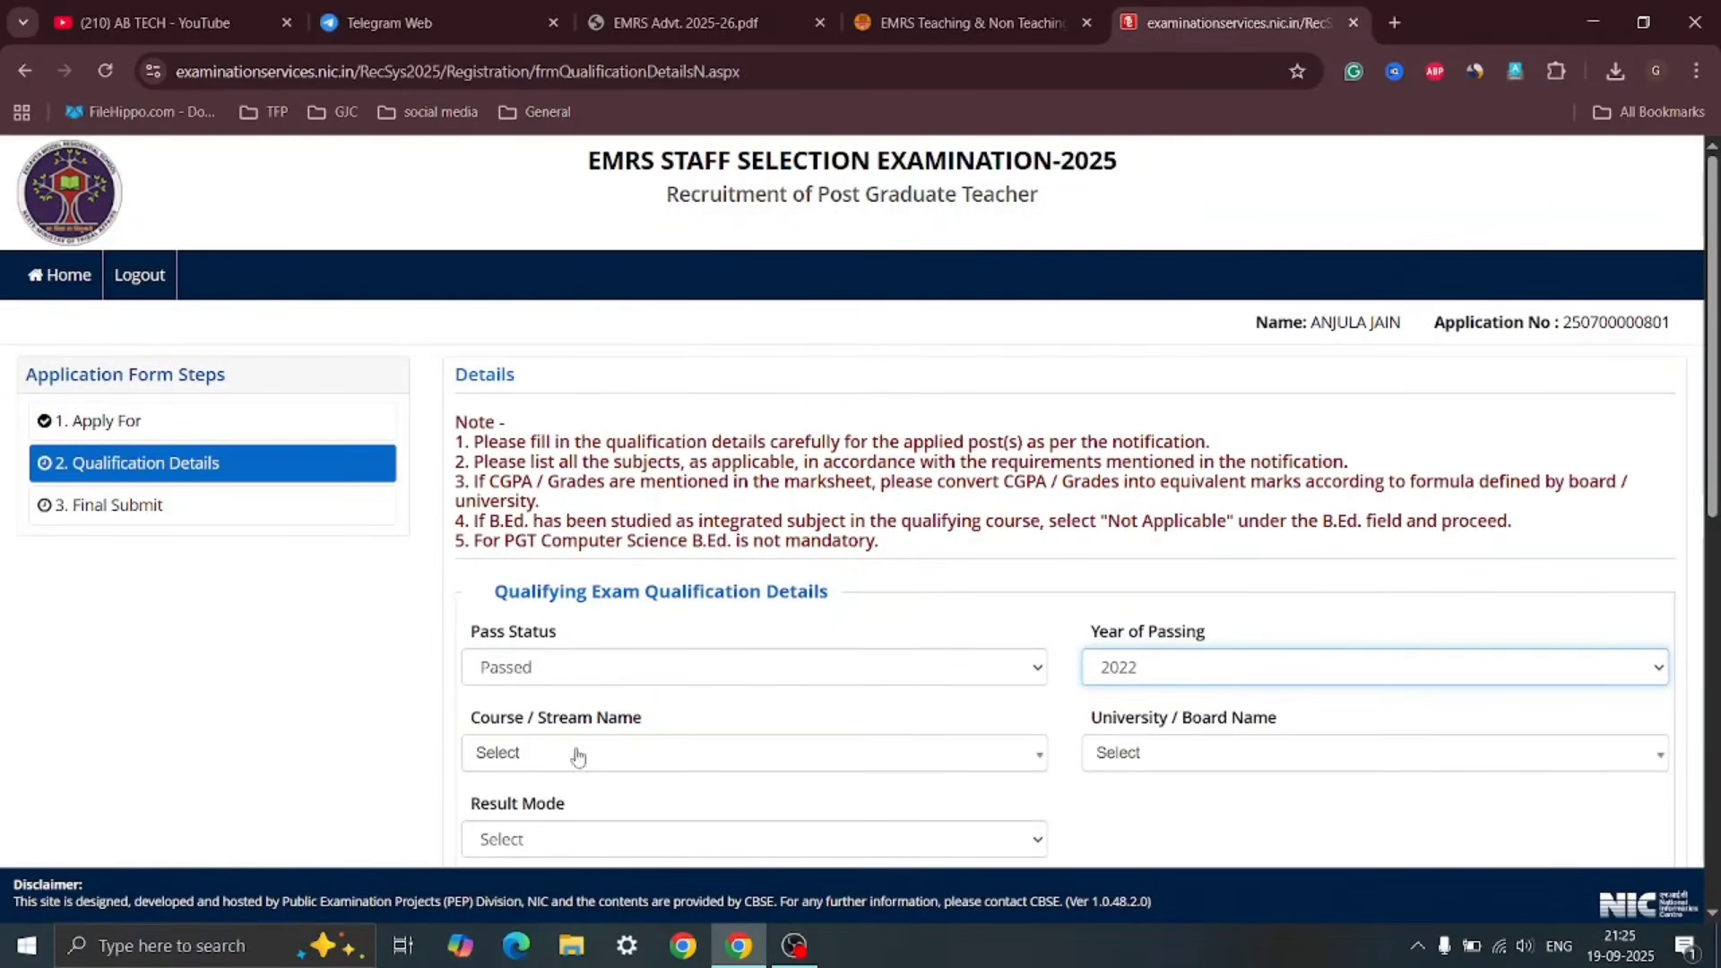
{"action": "left_click", "coordinate": [544, 759]}
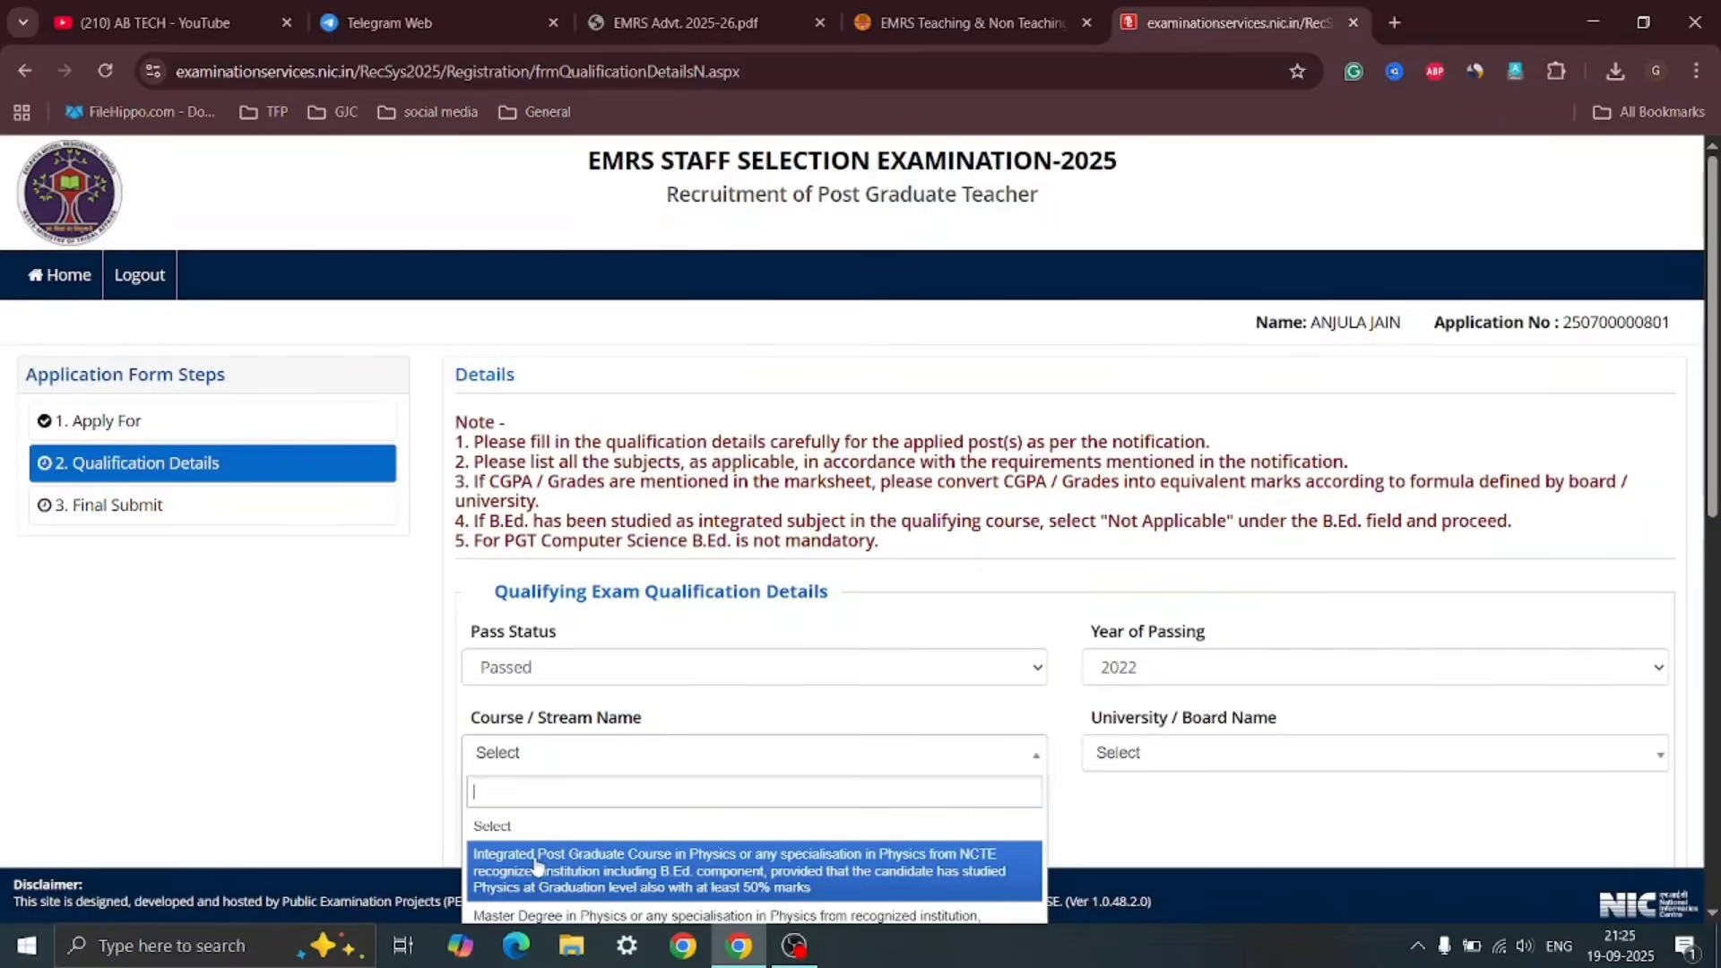
{"action": "left_click", "coordinate": [526, 916]}
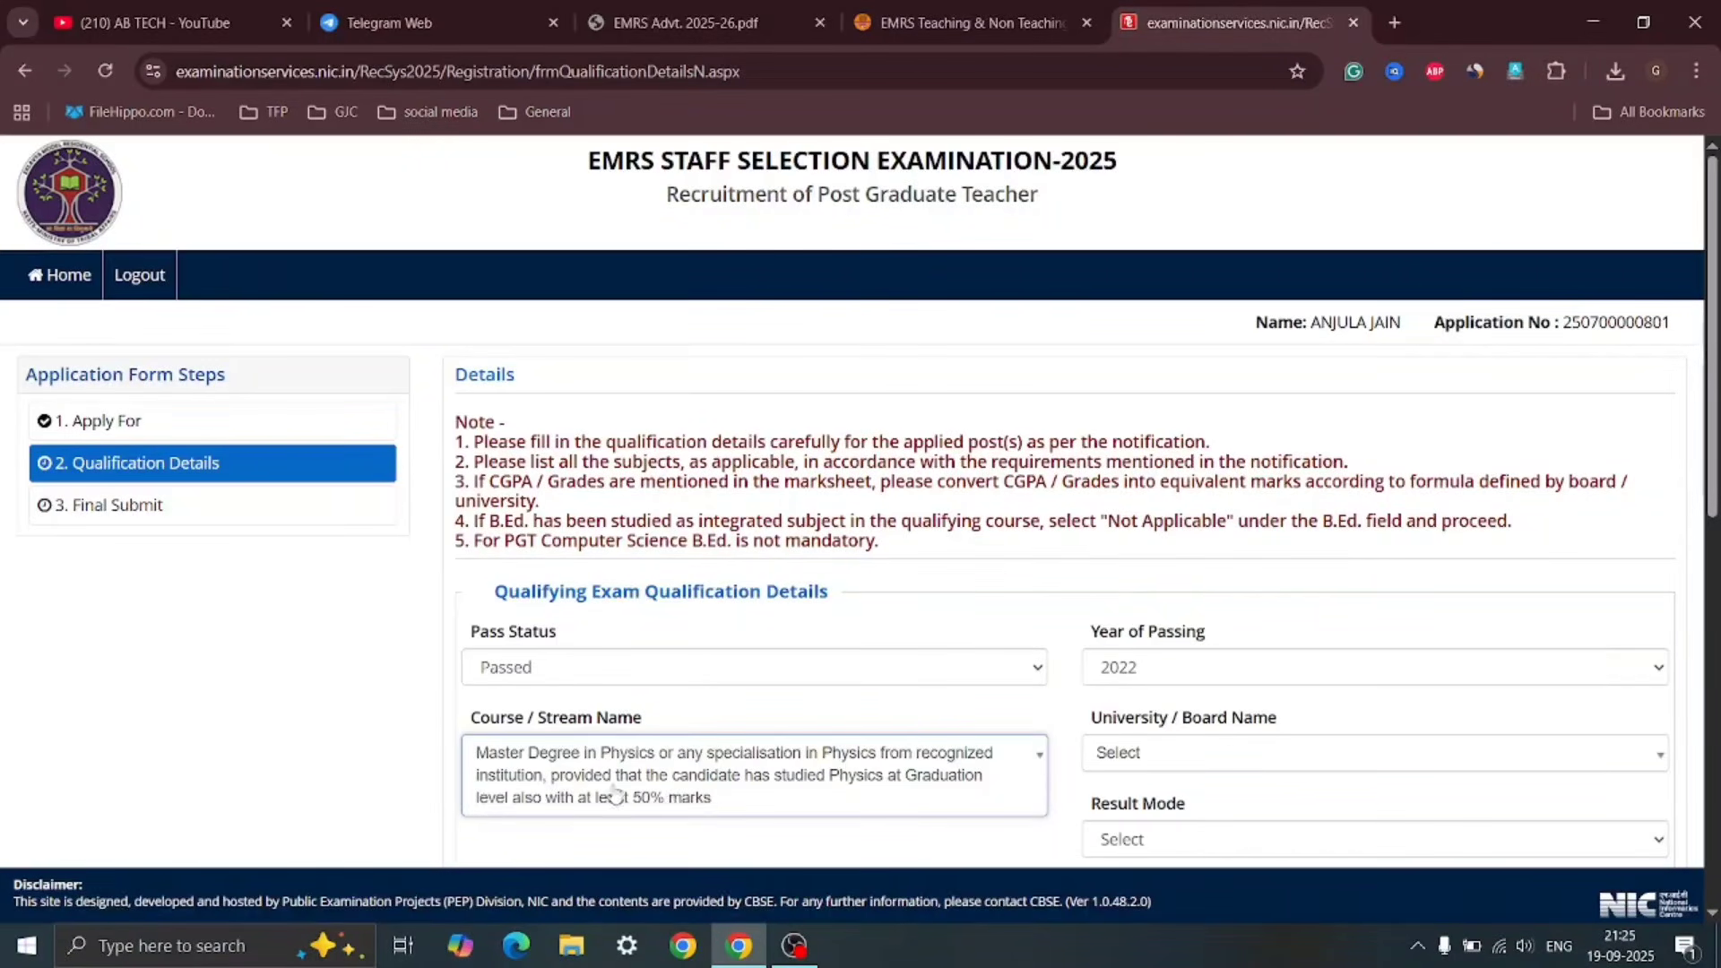
{"action": "left_click", "coordinate": [307, 726]}
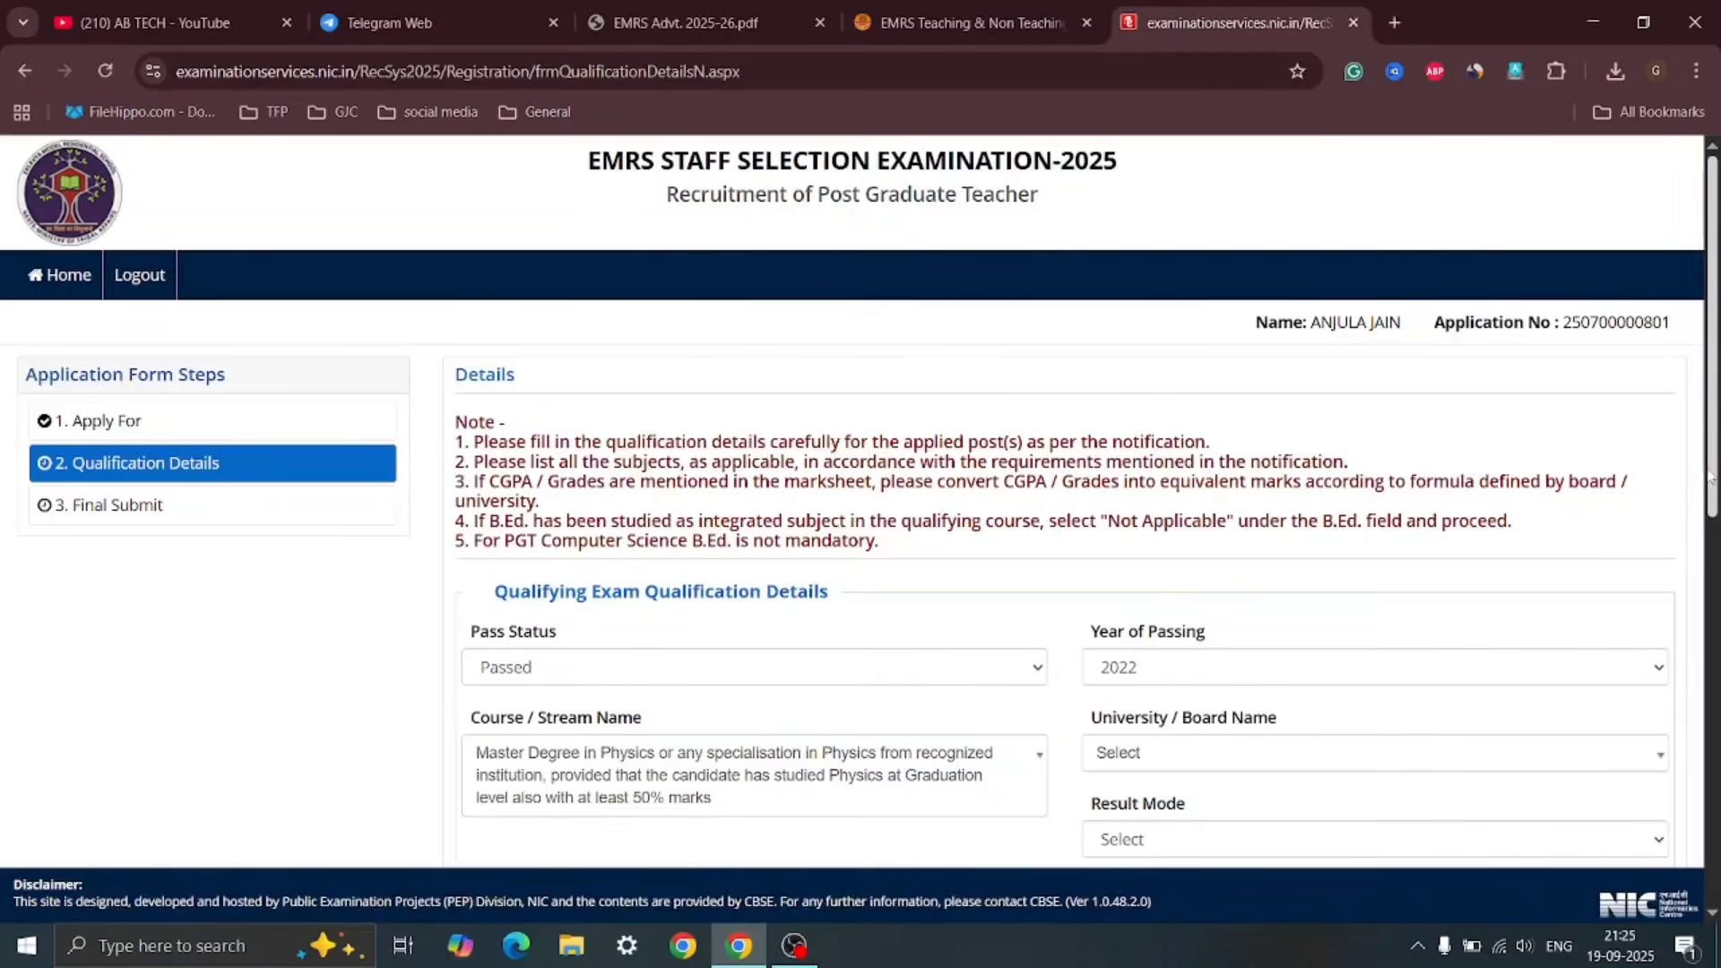
{"action": "left_click_drag", "start_coordinate": [1715, 472], "coordinate": [1715, 618]}
Step: Search 'BHOJ' and set the university to M.P.Bhoj (open) University
{"action": "left_click", "coordinate": [1183, 434]}
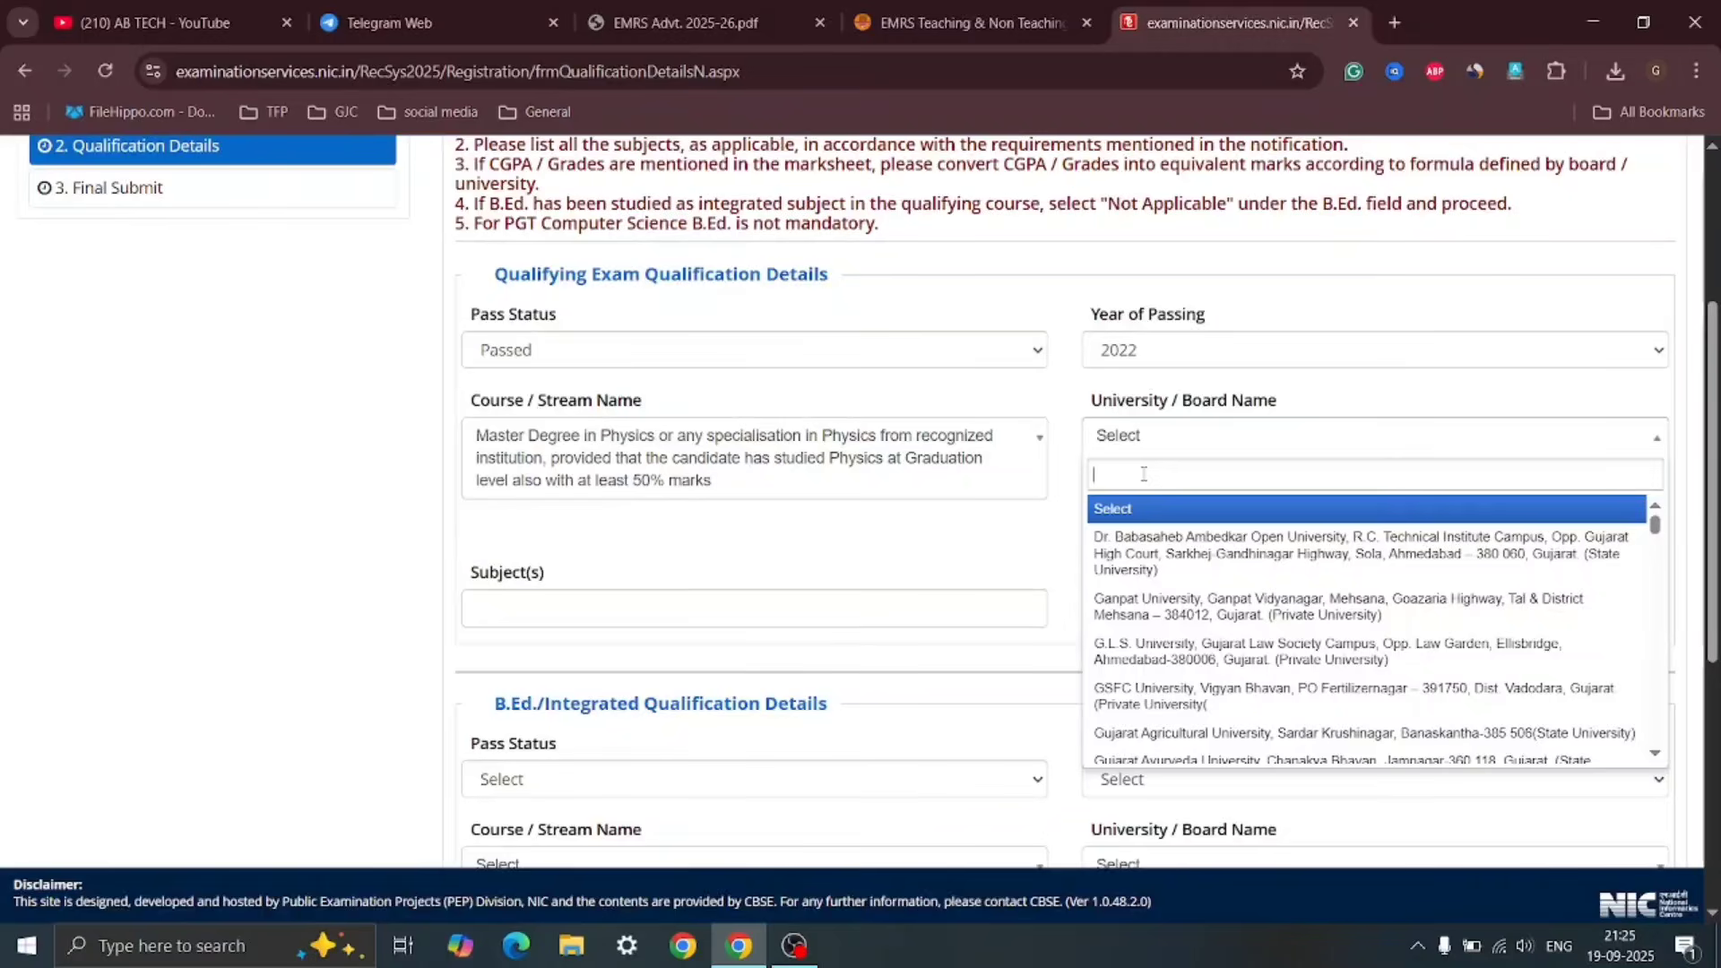
{"action": "type", "text": "MP"}
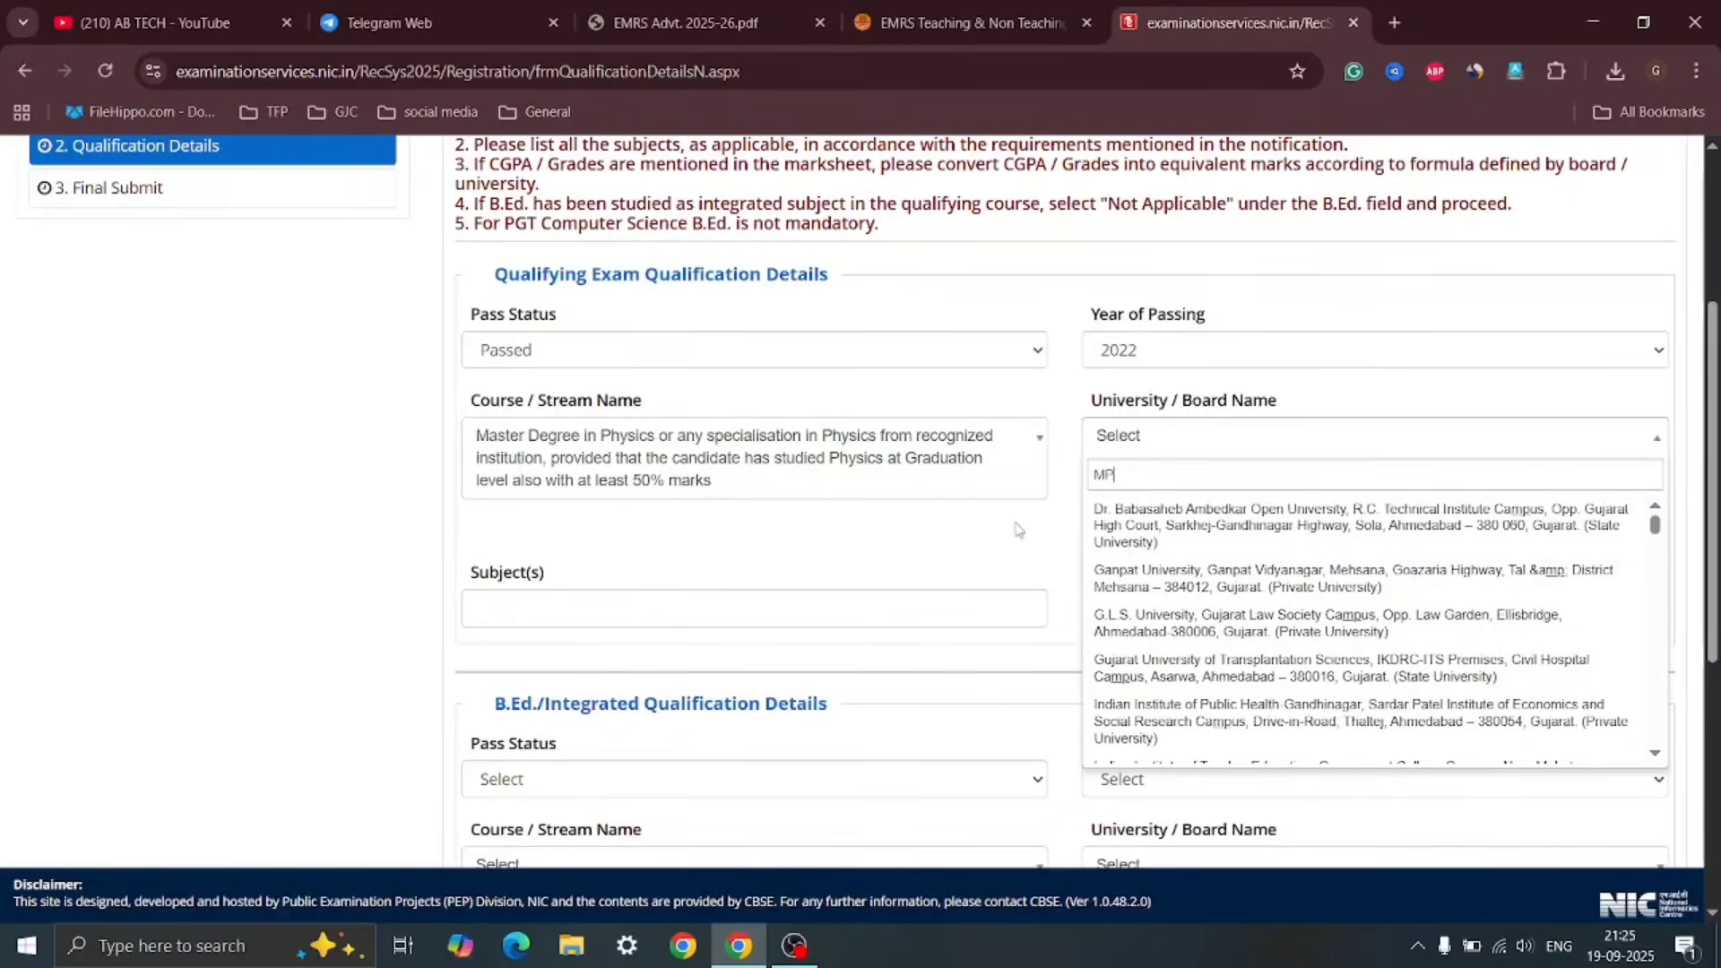
{"action": "key", "text": "BackSpace"}
{"action": "key", "text": "BackSpace"}
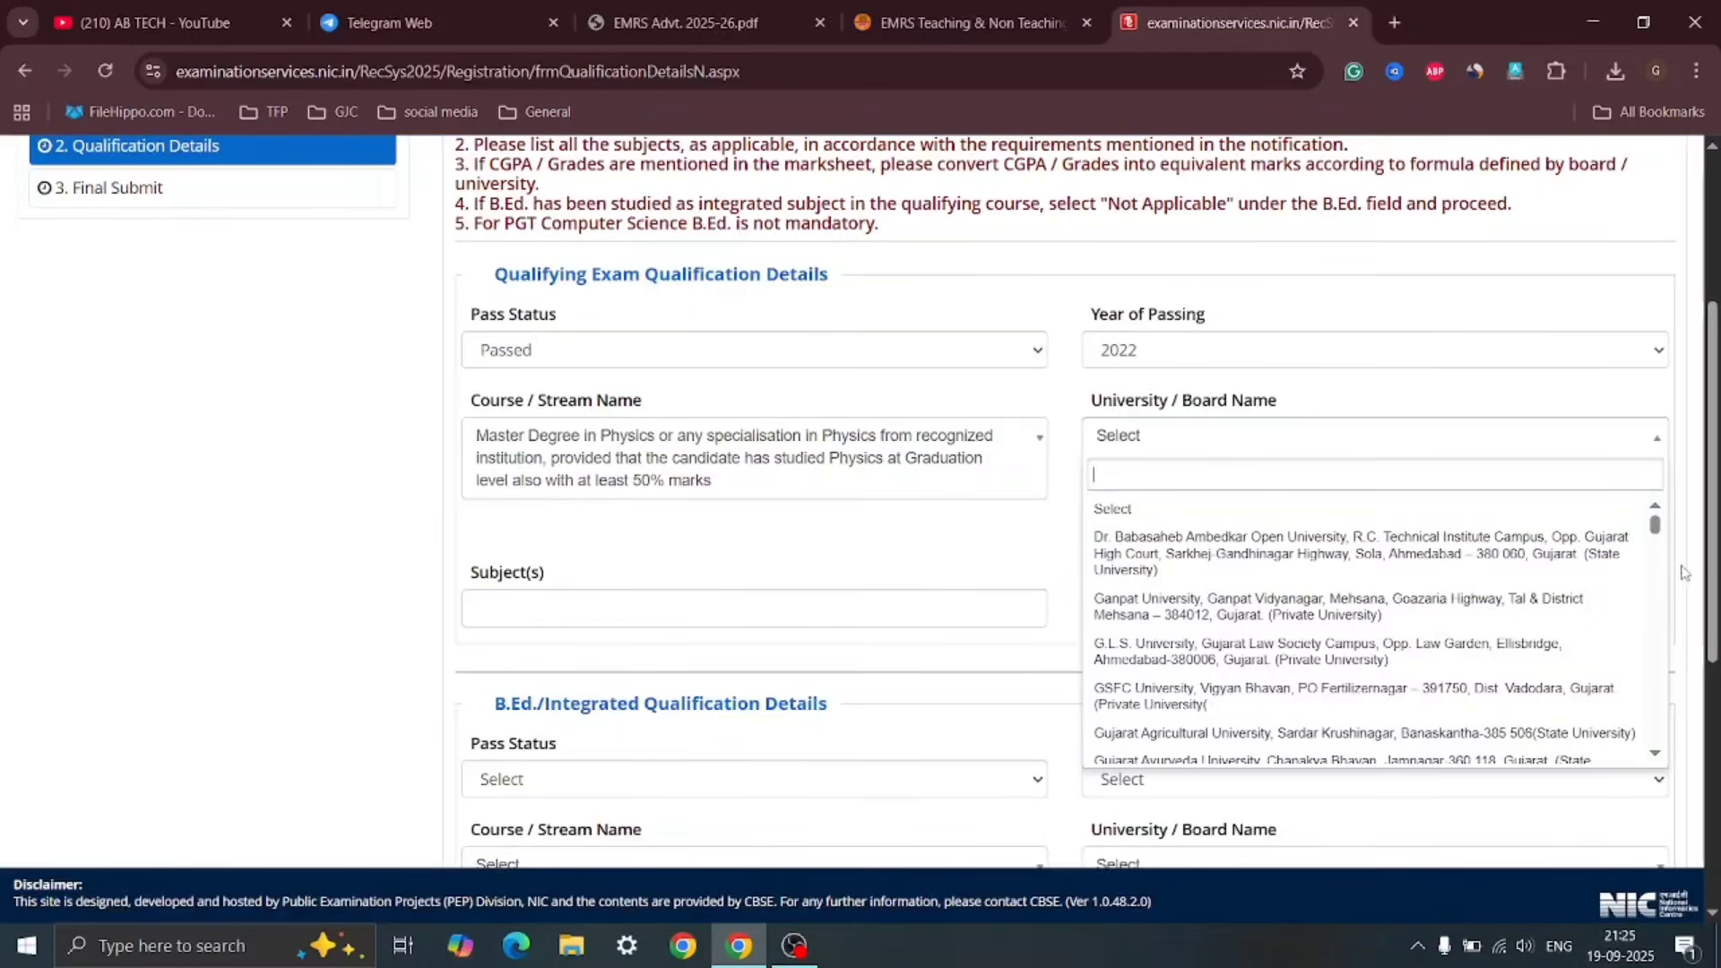
{"action": "left_click_drag", "start_coordinate": [1654, 526], "coordinate": [1661, 589]}
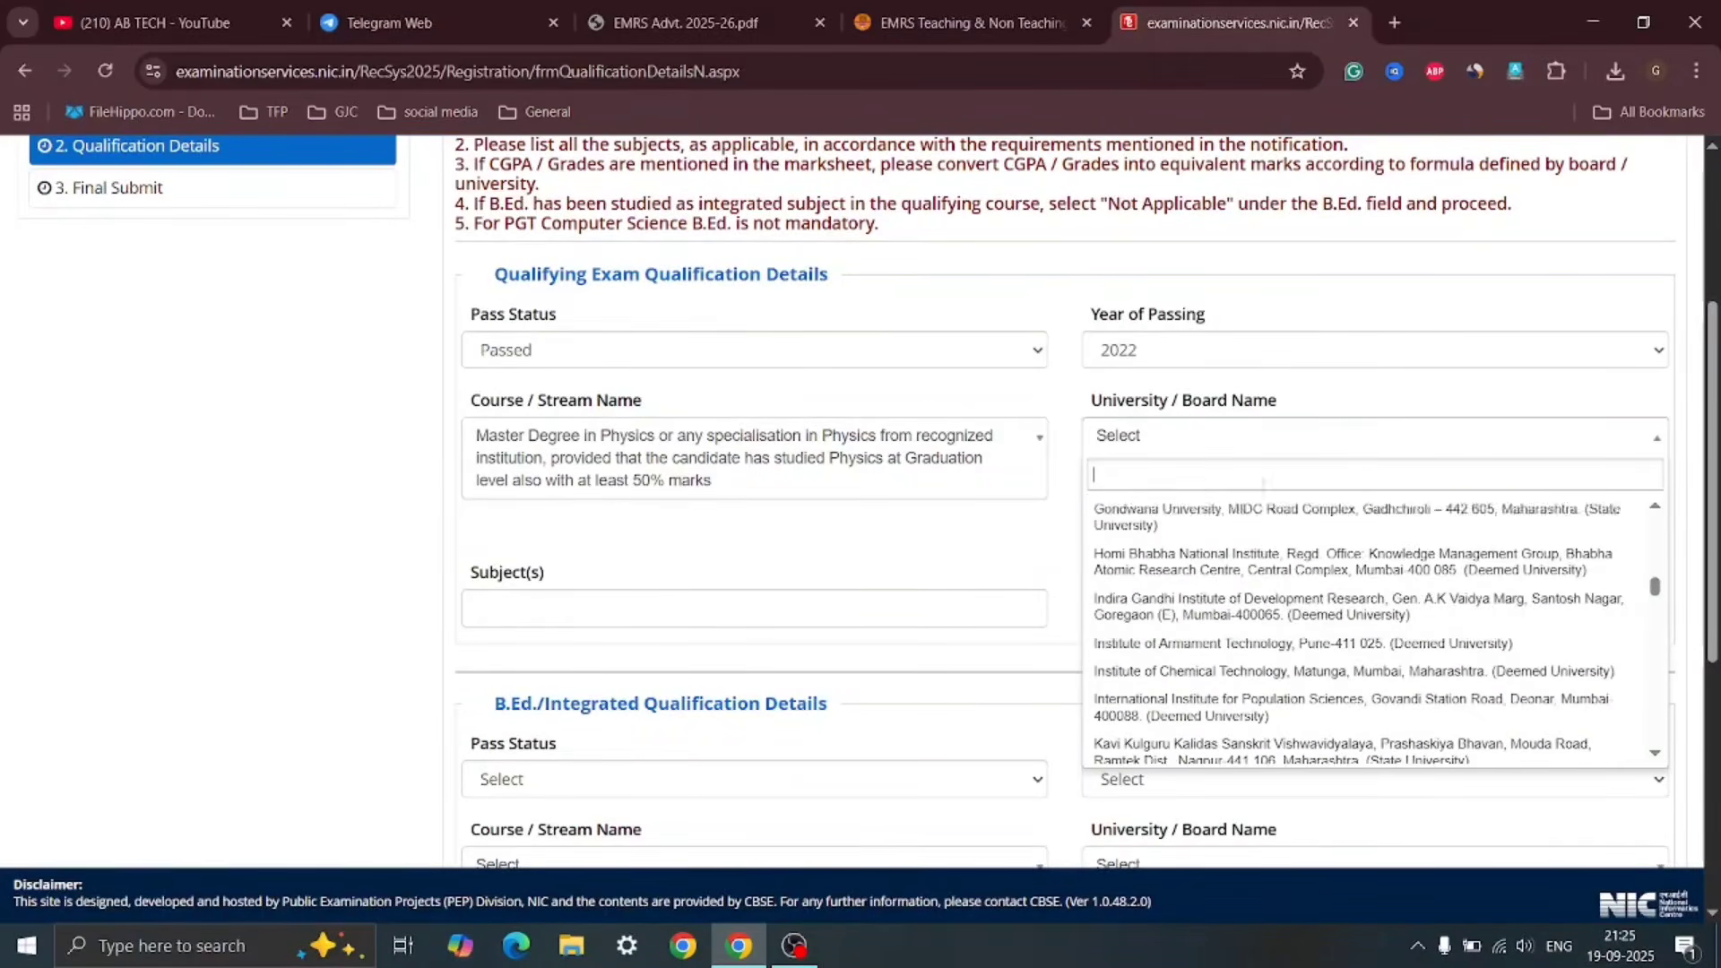
{"action": "left_click", "coordinate": [1130, 478]}
{"action": "type", "text": "BHOJ"}
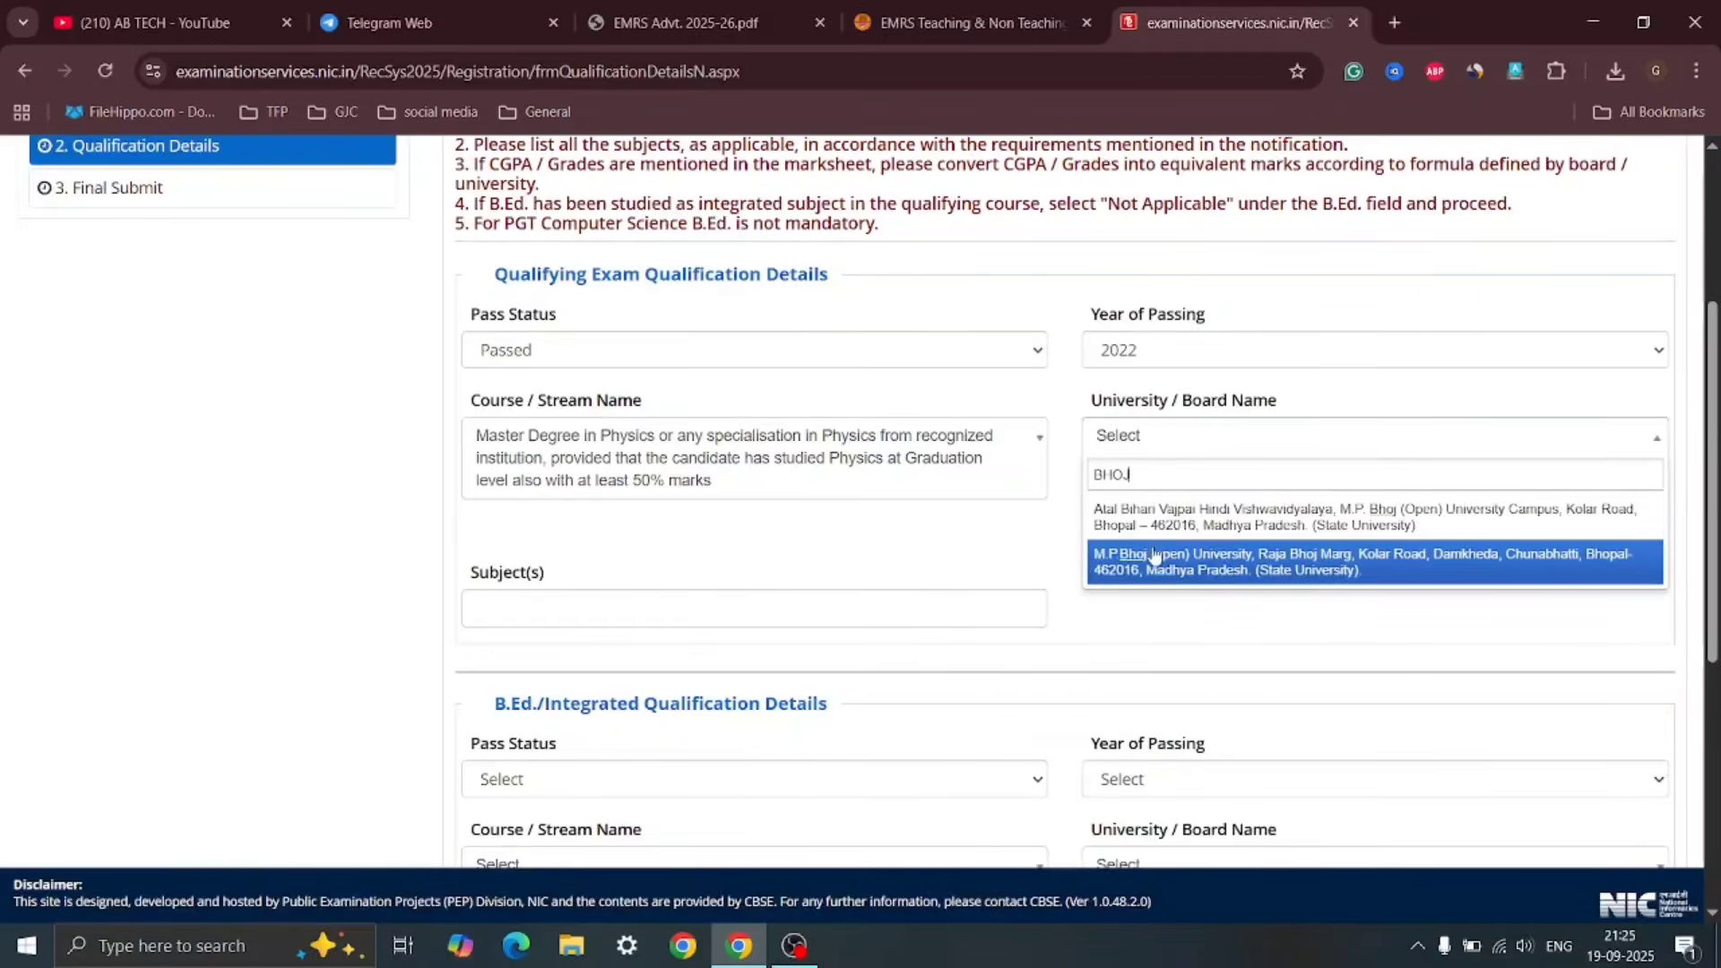
{"action": "left_click", "coordinate": [1141, 563]}
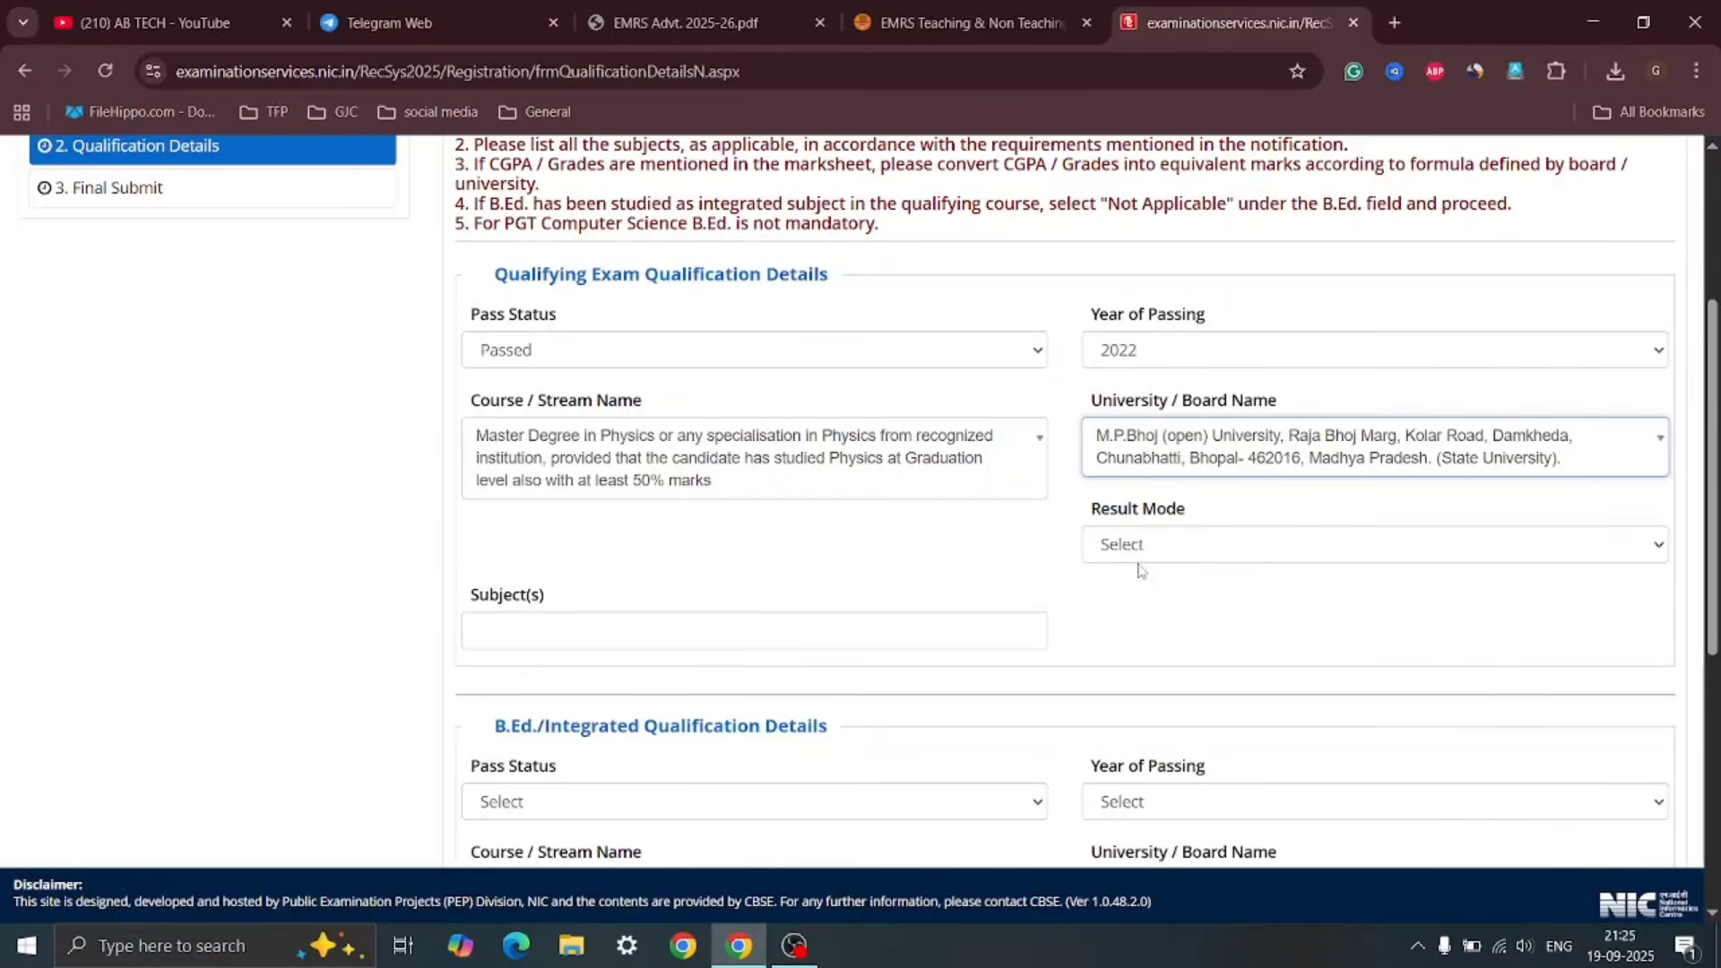
Step: Set the result mode to Percentage and enter PHYSICS as the subject
{"action": "left_click", "coordinate": [1132, 548]}
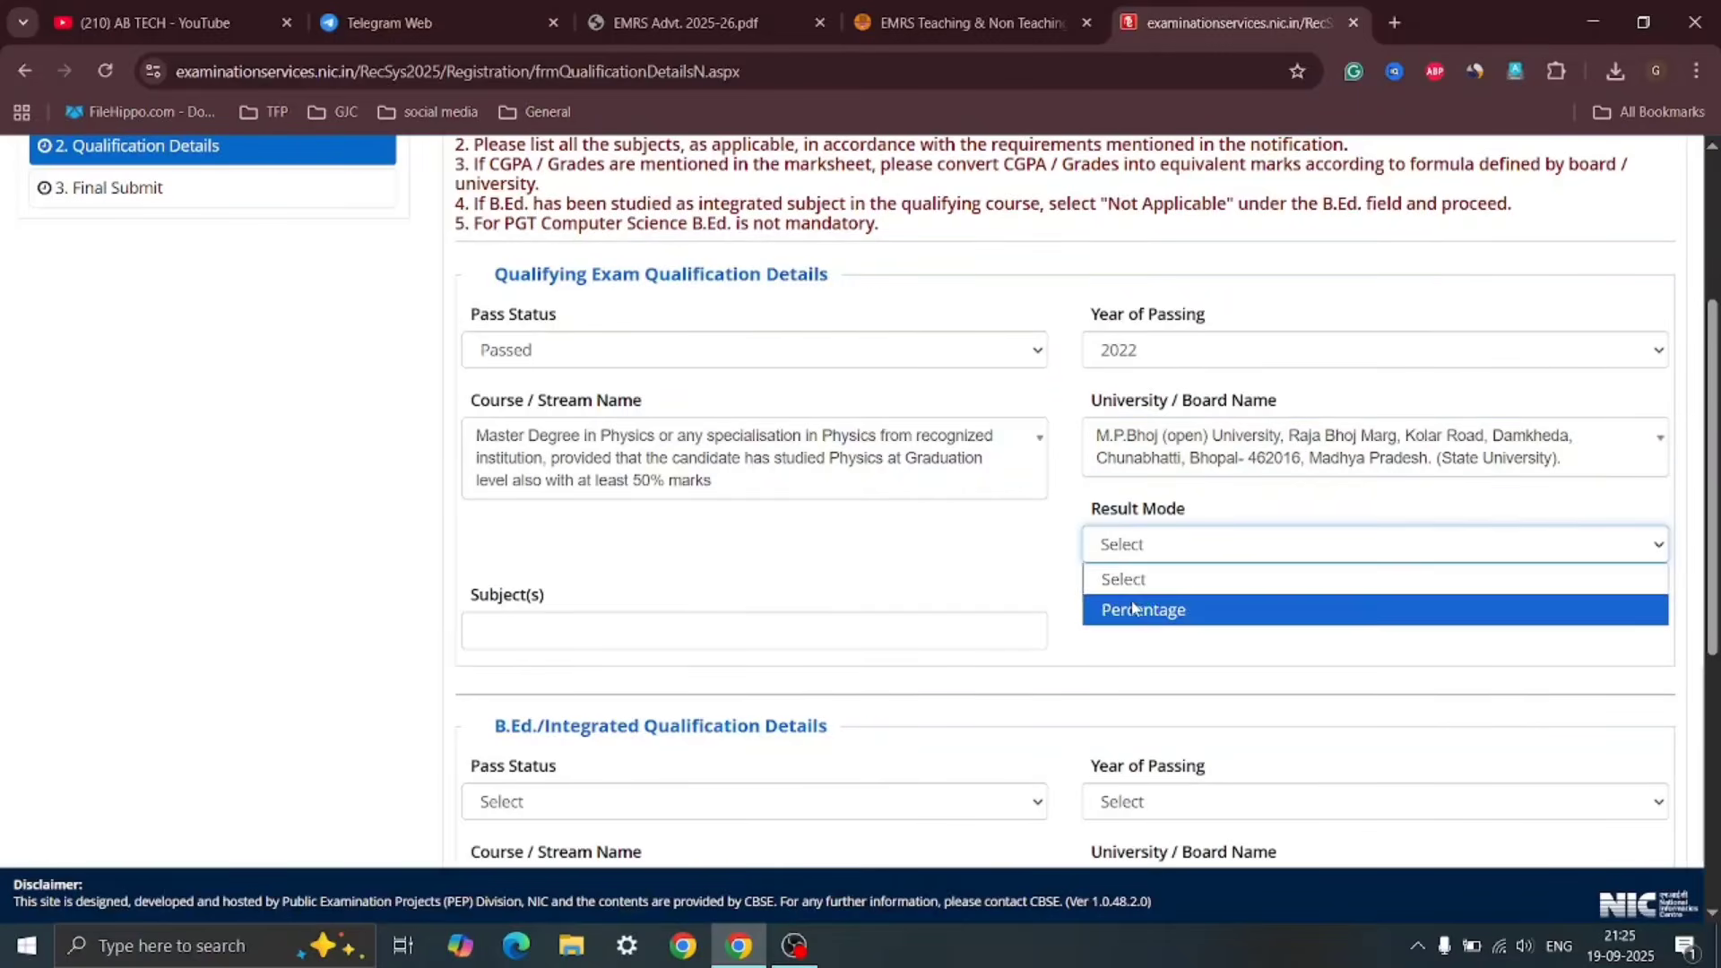
{"action": "left_click", "coordinate": [1133, 608]}
{"action": "left_click", "coordinate": [563, 625]}
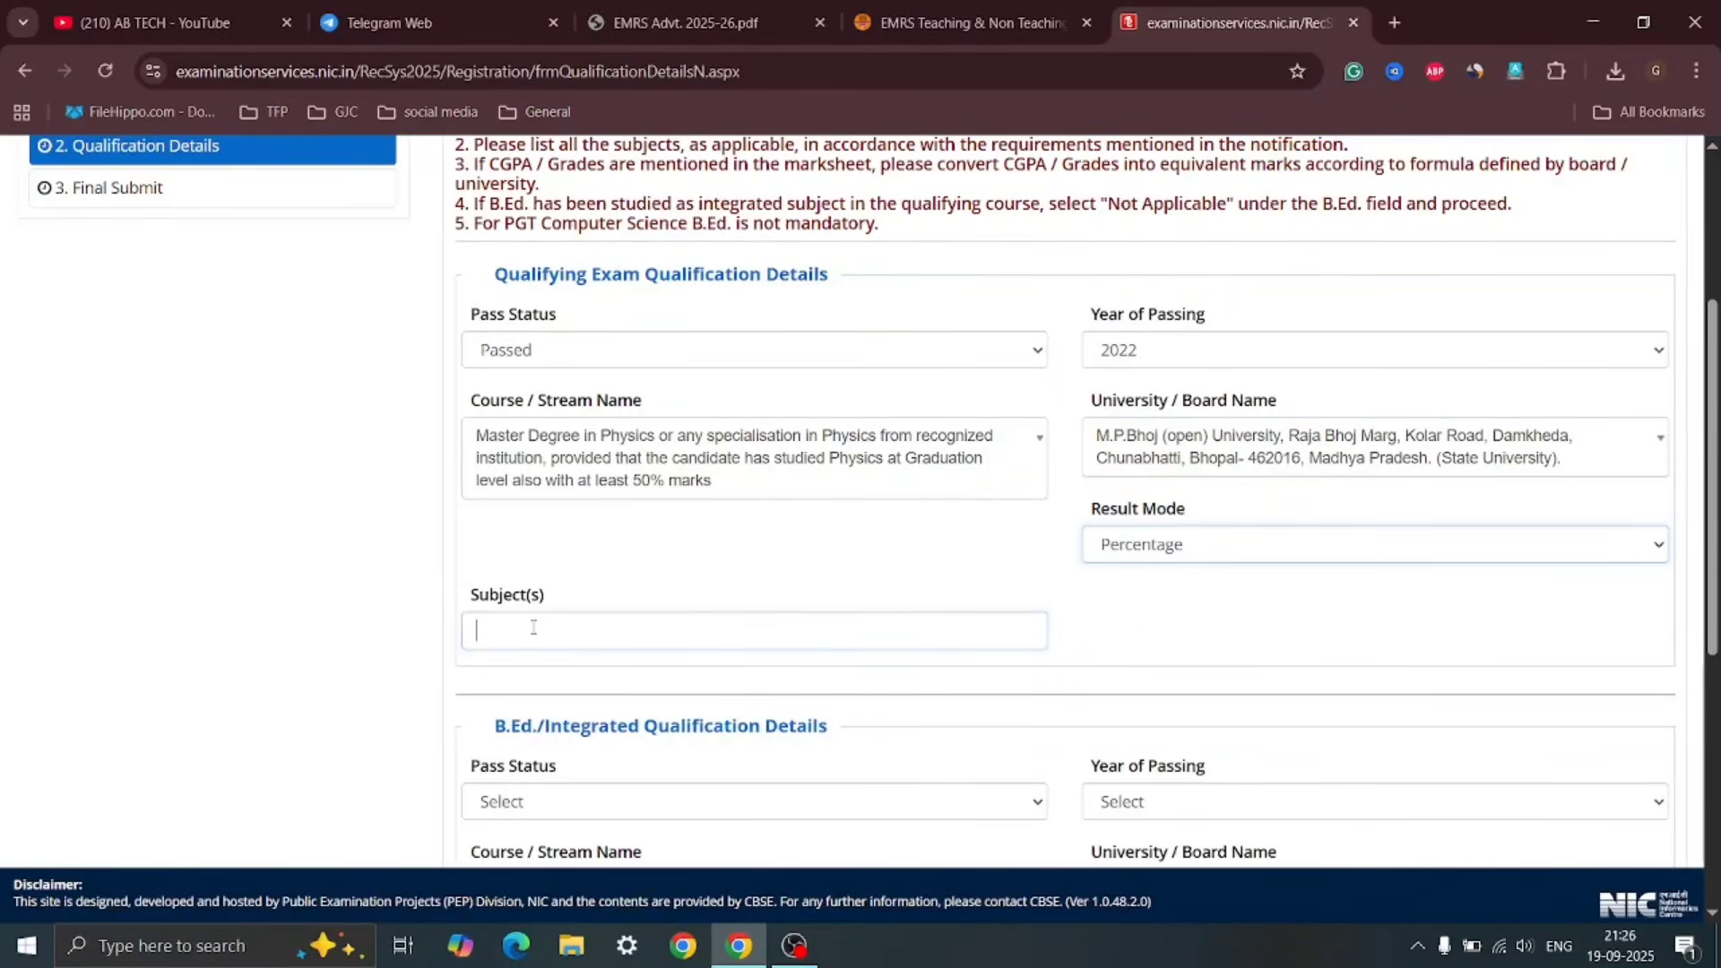
{"action": "type", "text": "PHYSICS"}
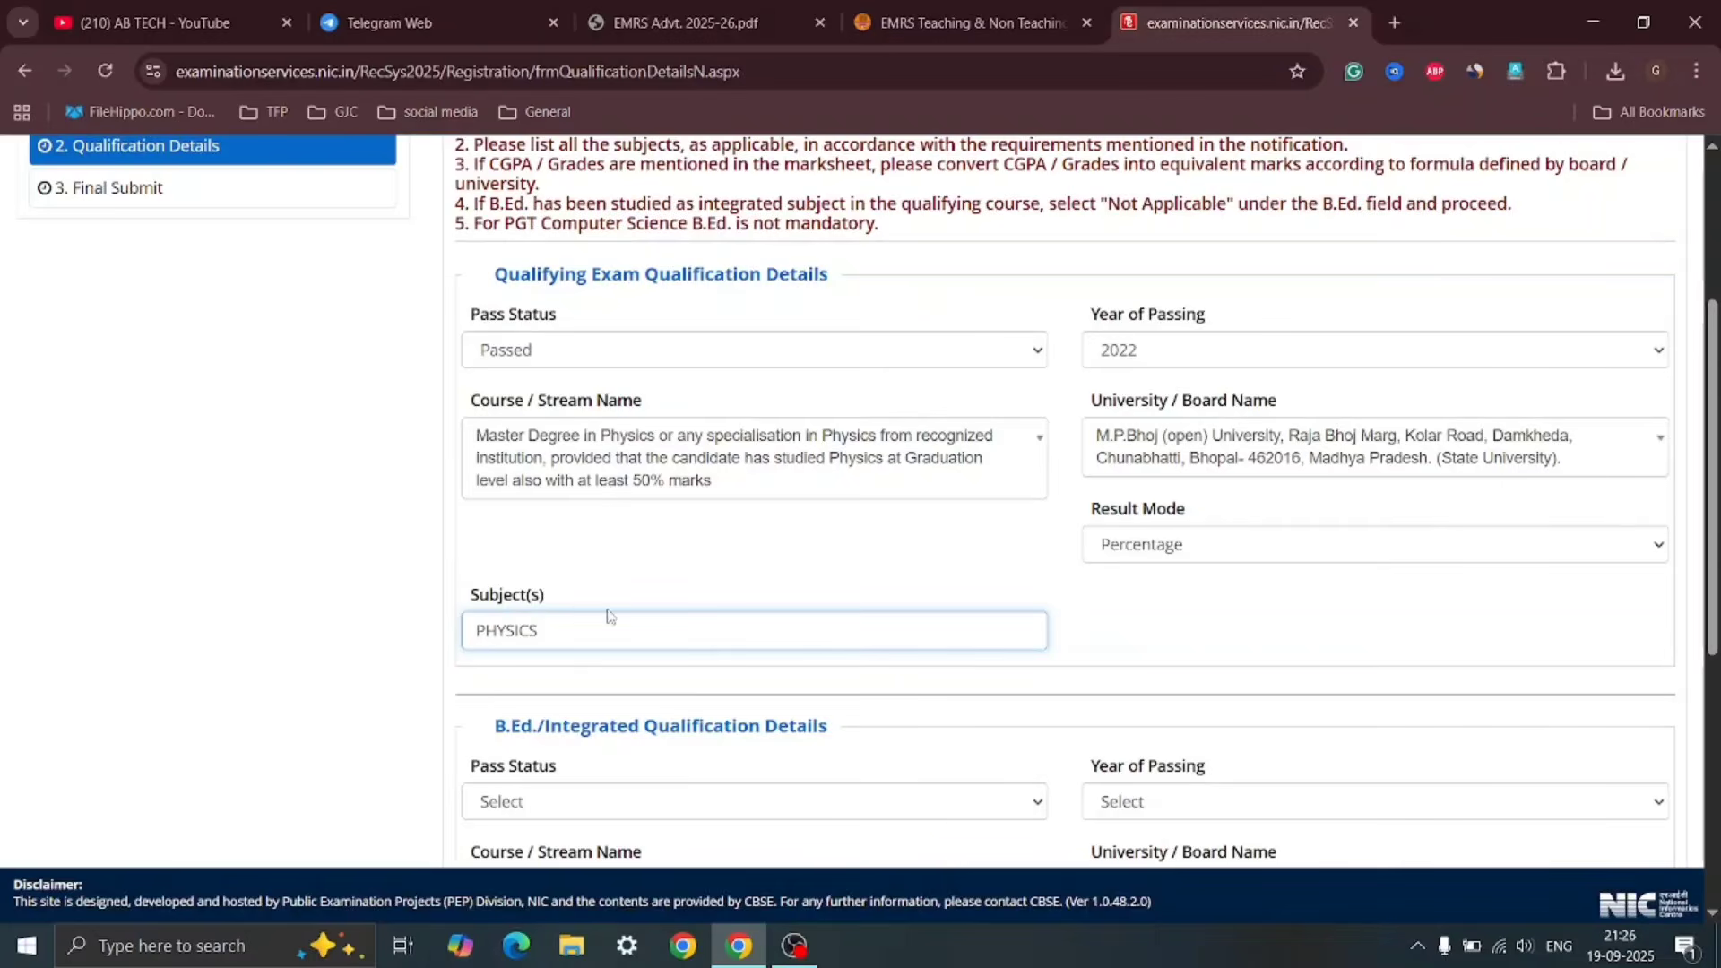
{"action": "left_click", "coordinate": [702, 576]}
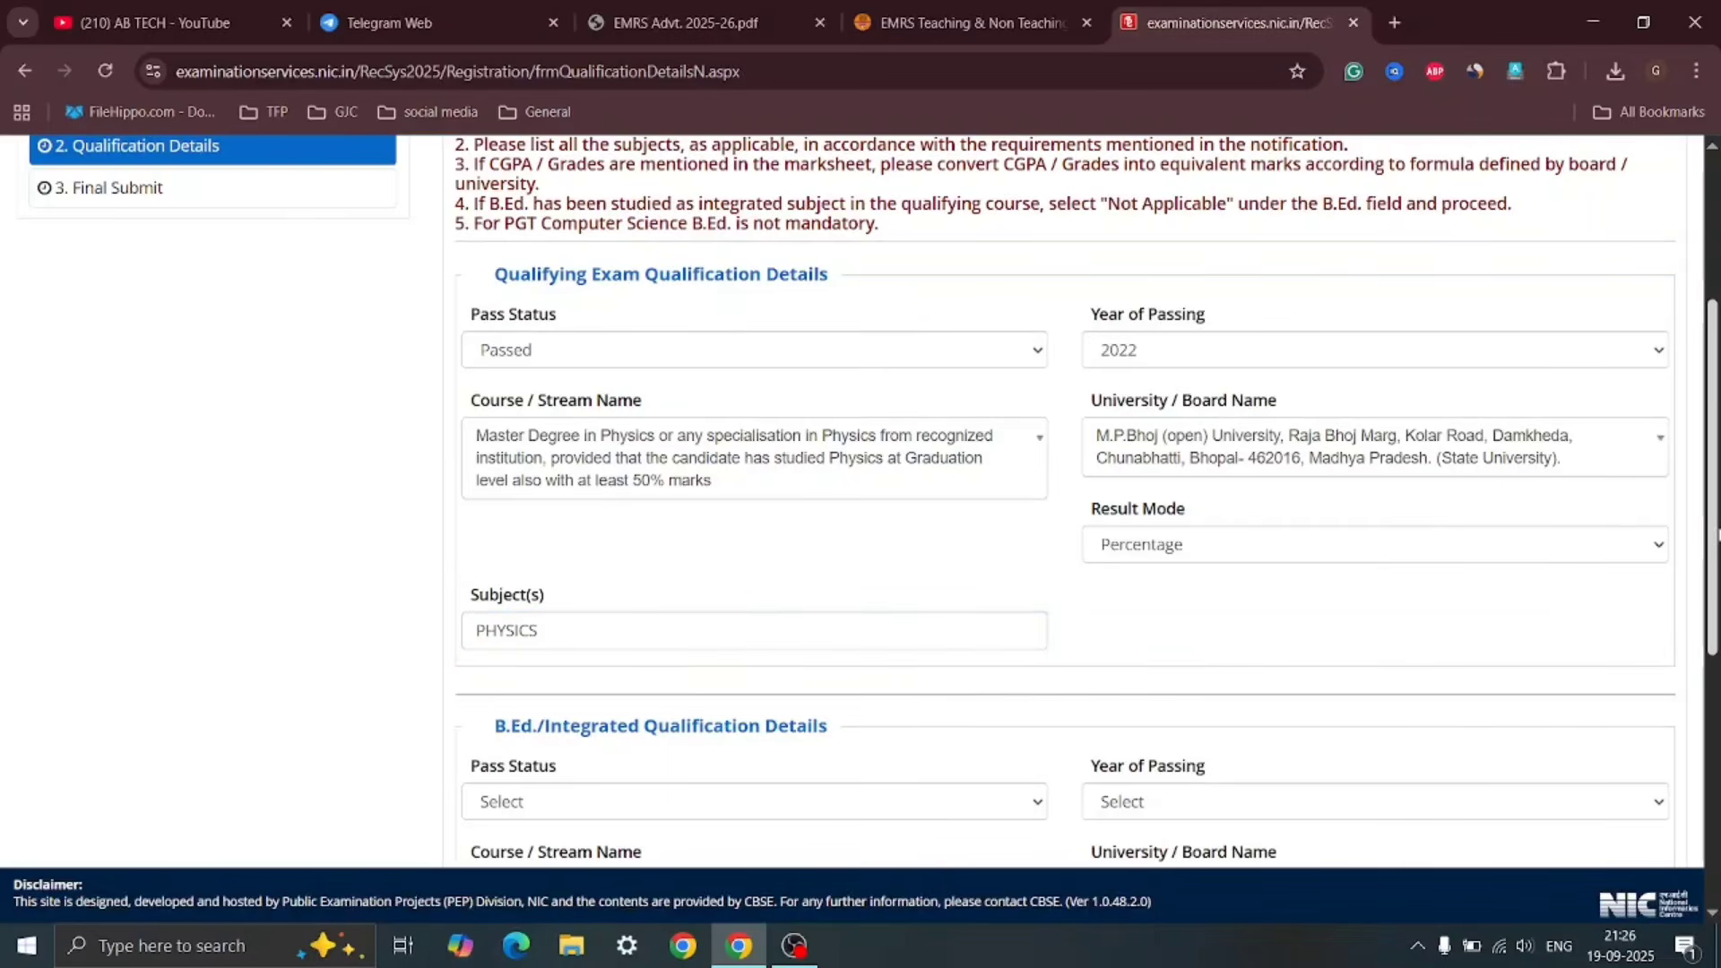
Step: Mark the B.Ed. Passed in 2013 with course Bachelor degree in Education
{"action": "scroll", "coordinate": [1713, 535], "scroll_direction": "down", "scroll_amount": 4}
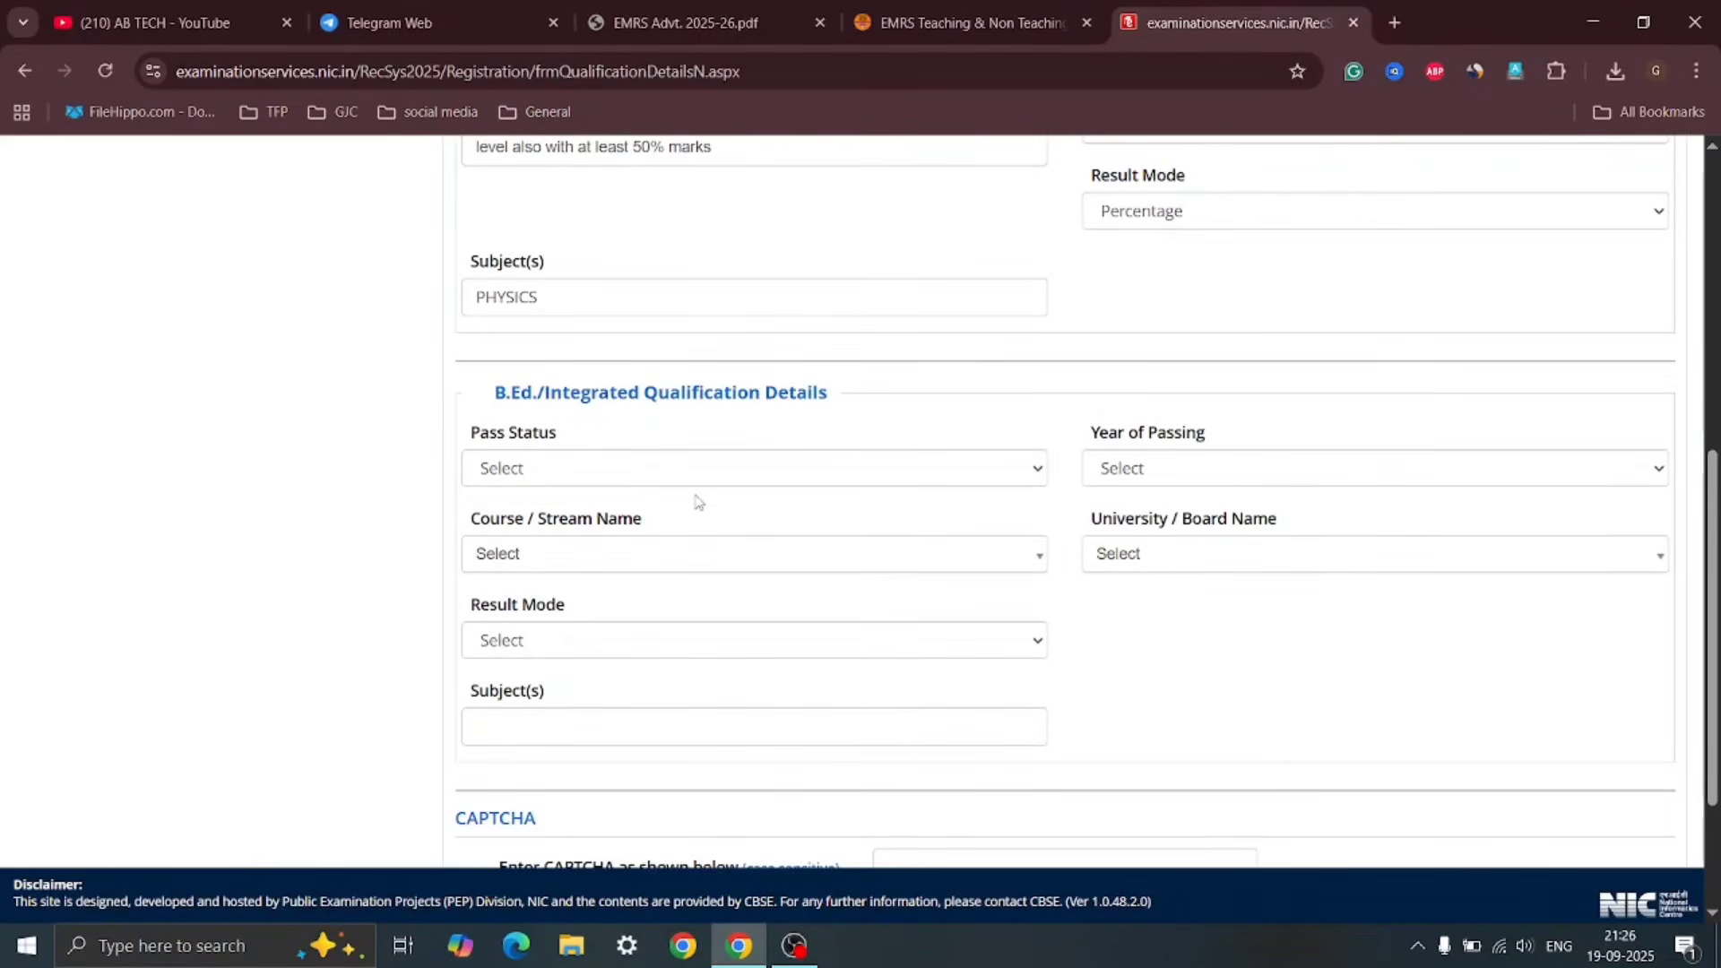
{"action": "left_click", "coordinate": [591, 467]}
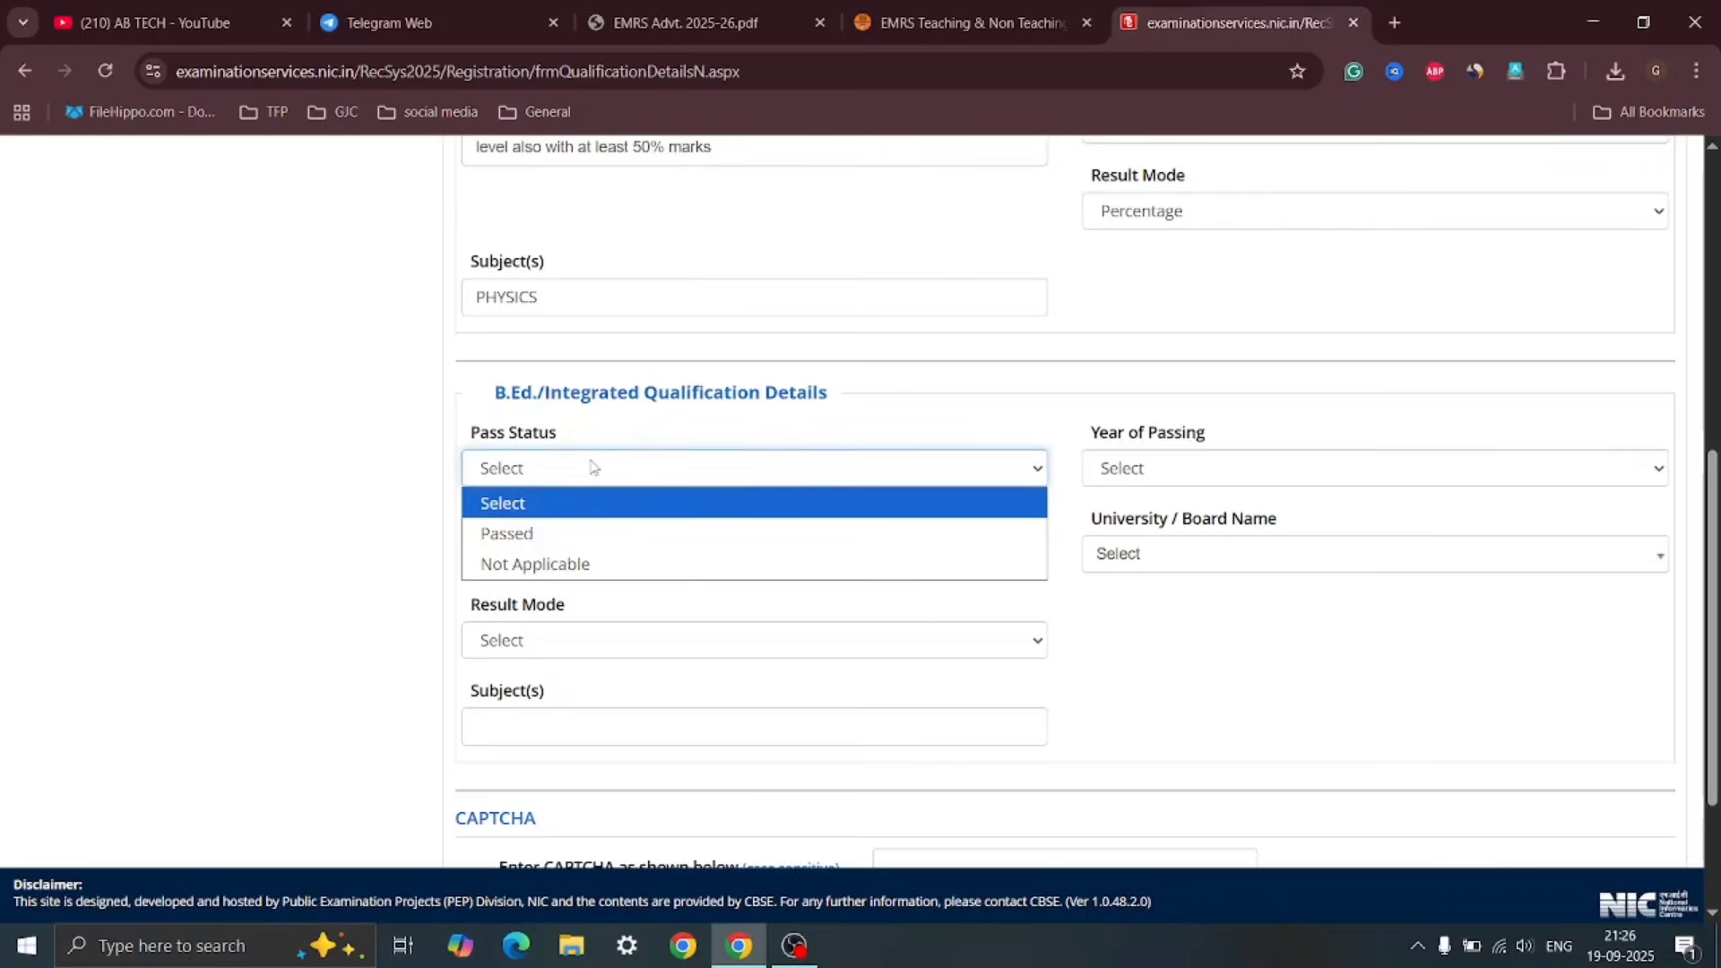
{"action": "left_click", "coordinate": [525, 536]}
{"action": "left_click", "coordinate": [1147, 474]}
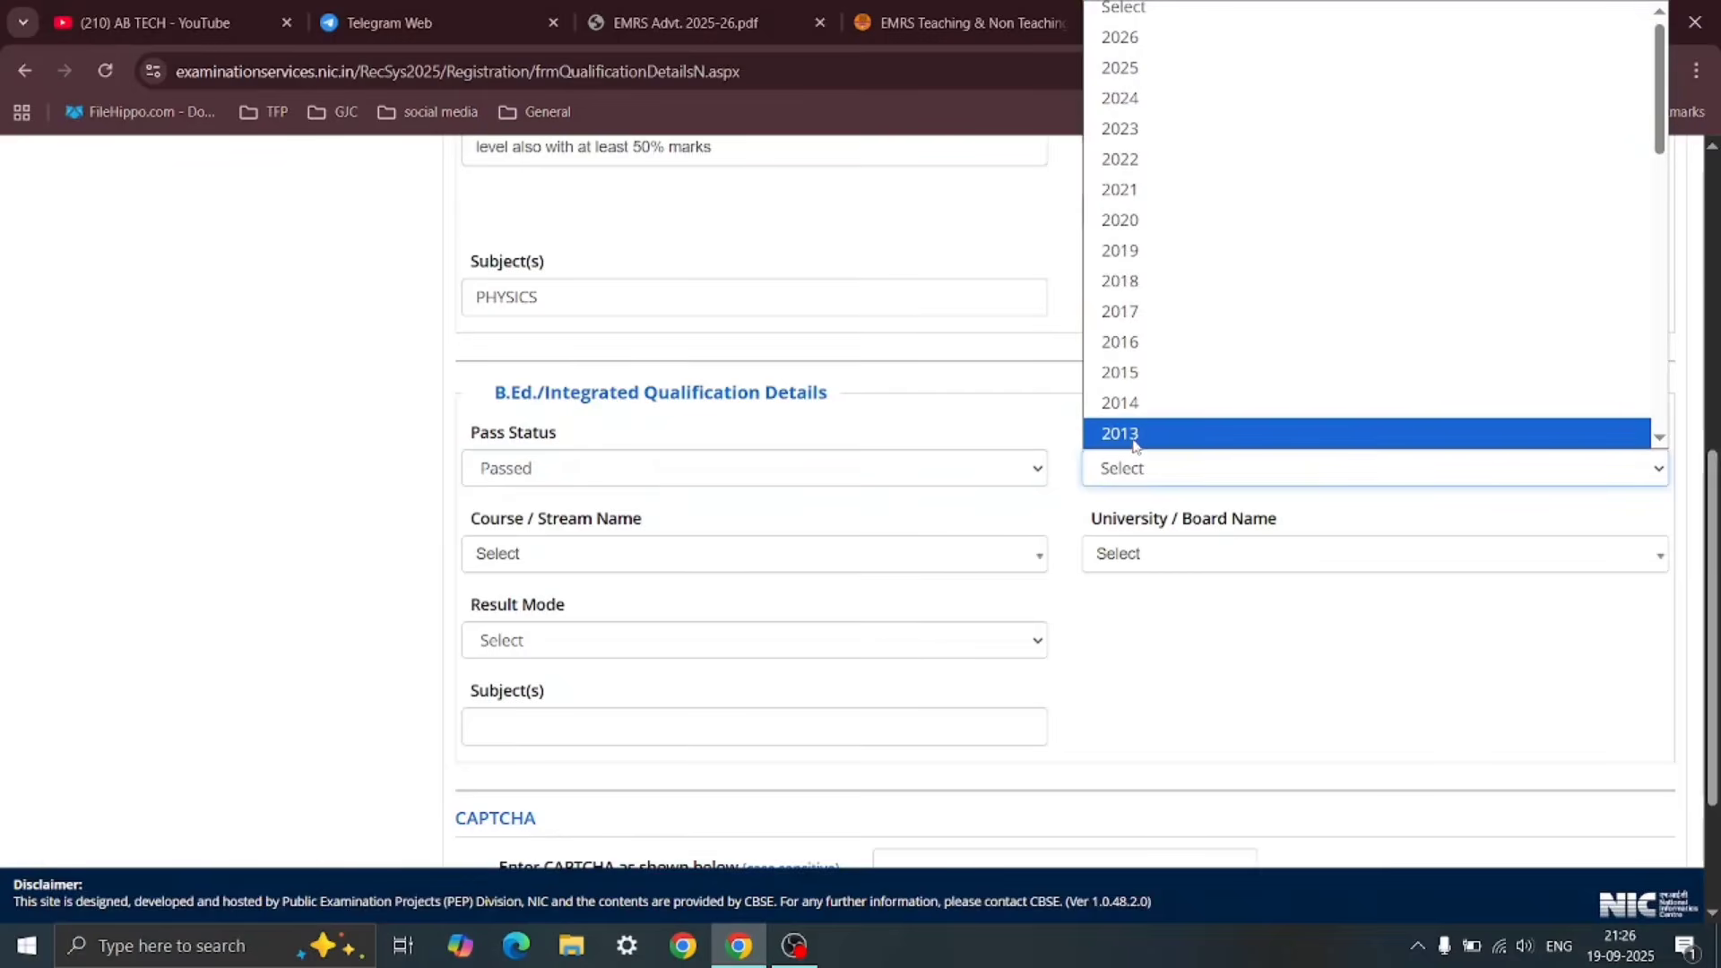
{"action": "left_click", "coordinate": [1131, 440]}
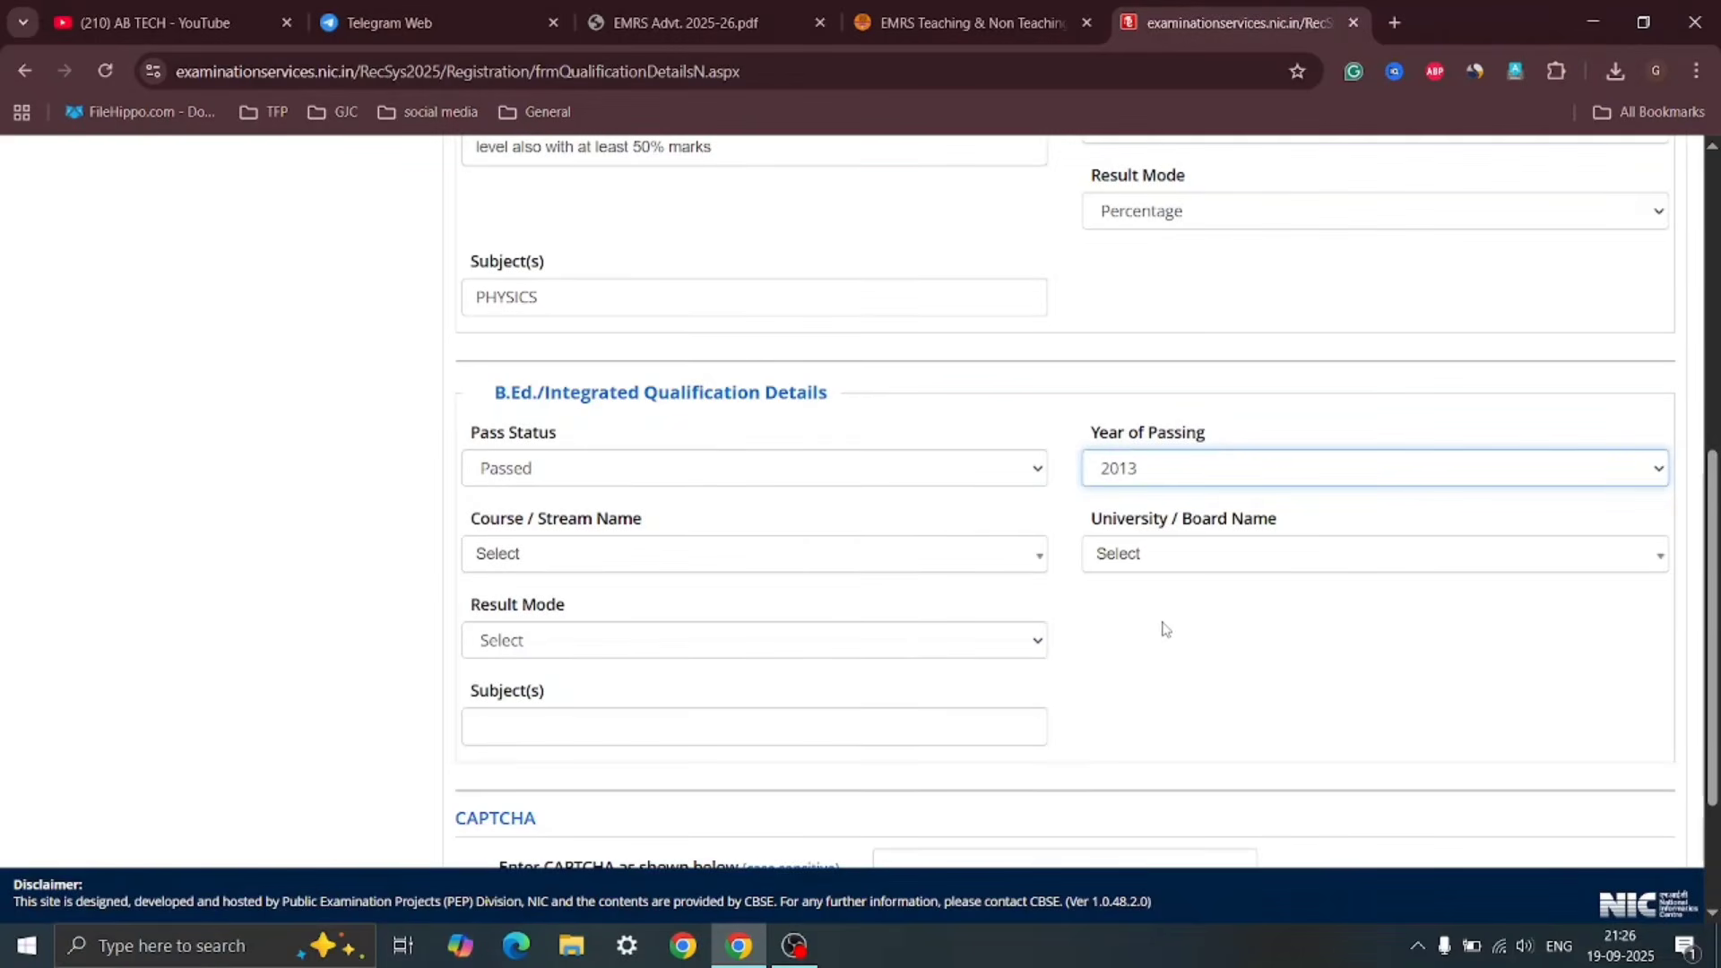
{"action": "left_click", "coordinate": [537, 556]}
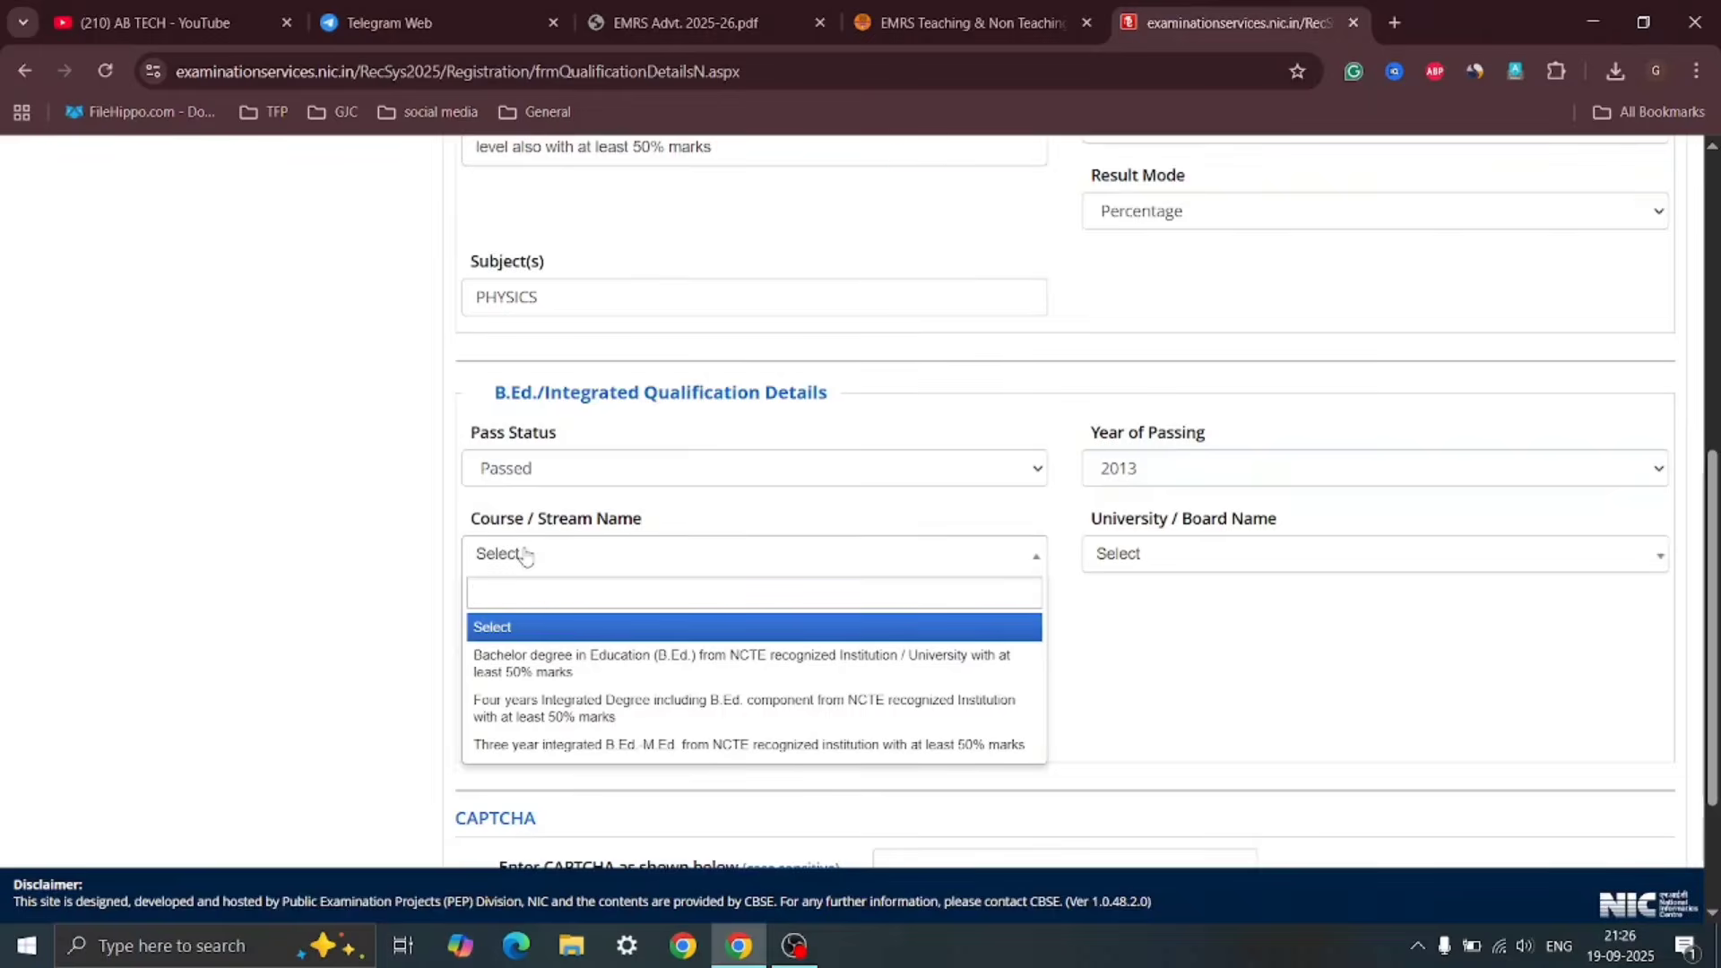
{"action": "left_click", "coordinate": [529, 667]}
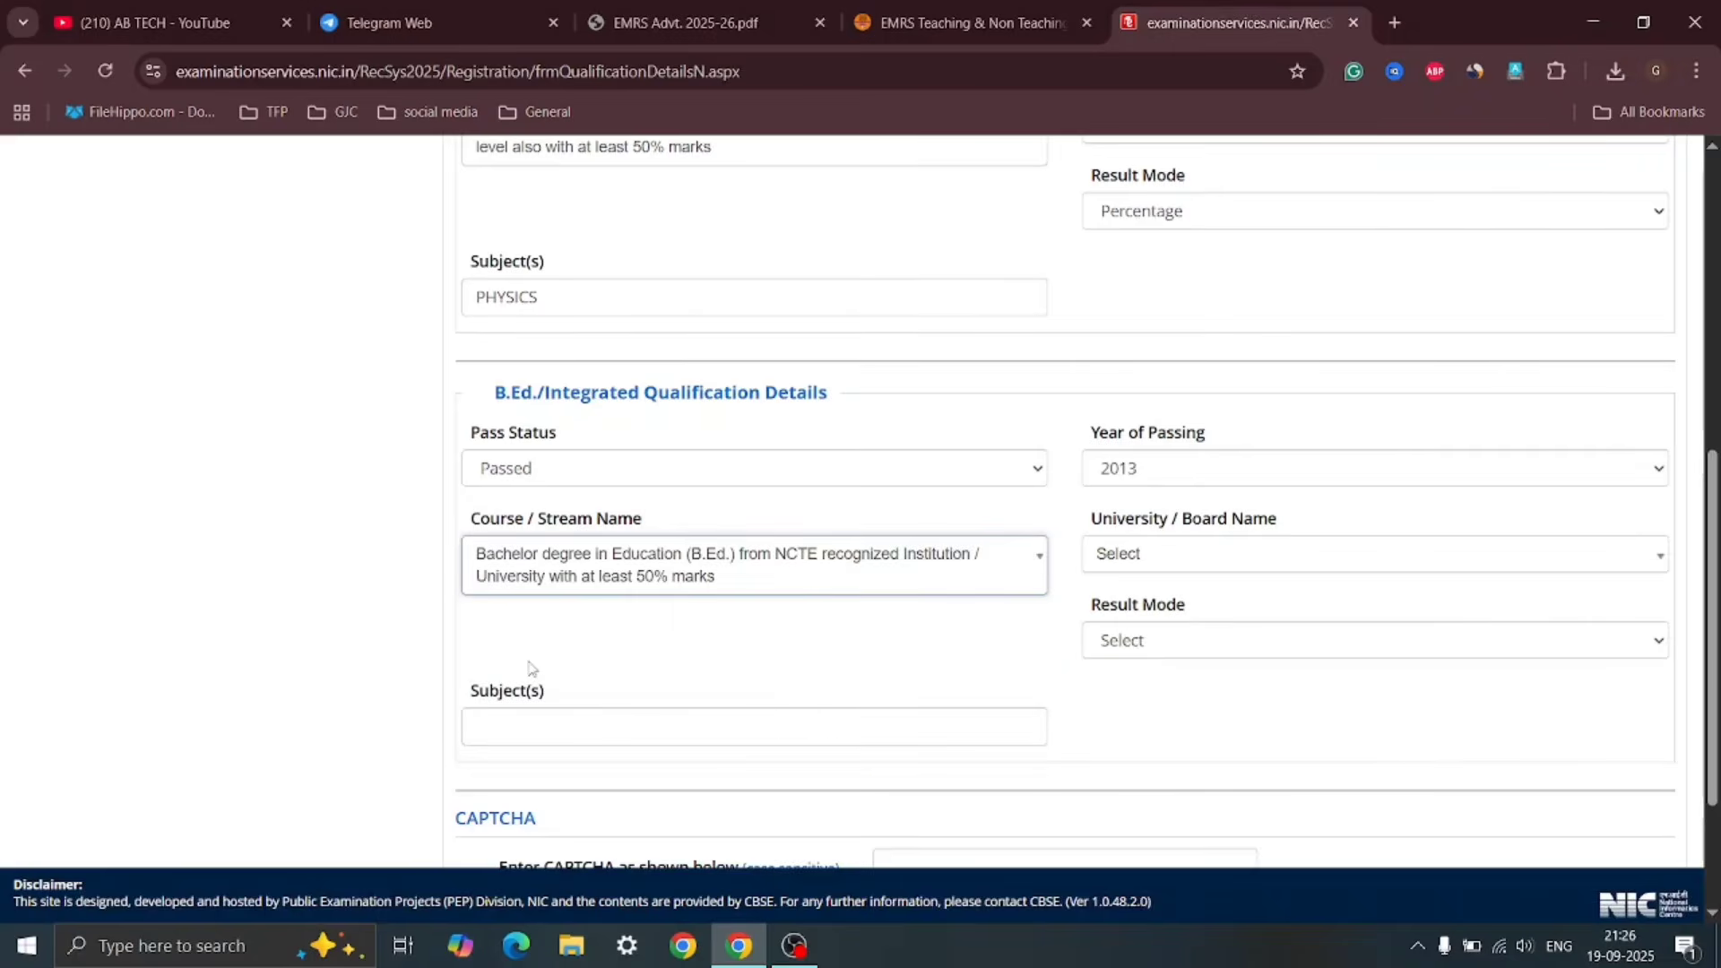
Step: Set the B.Ed. university to Chatrapati Shahuji Maharaj Kanpur University, Percentage, subjects 'PHYSICS AND MATHS'
{"action": "left_click", "coordinate": [1145, 556]}
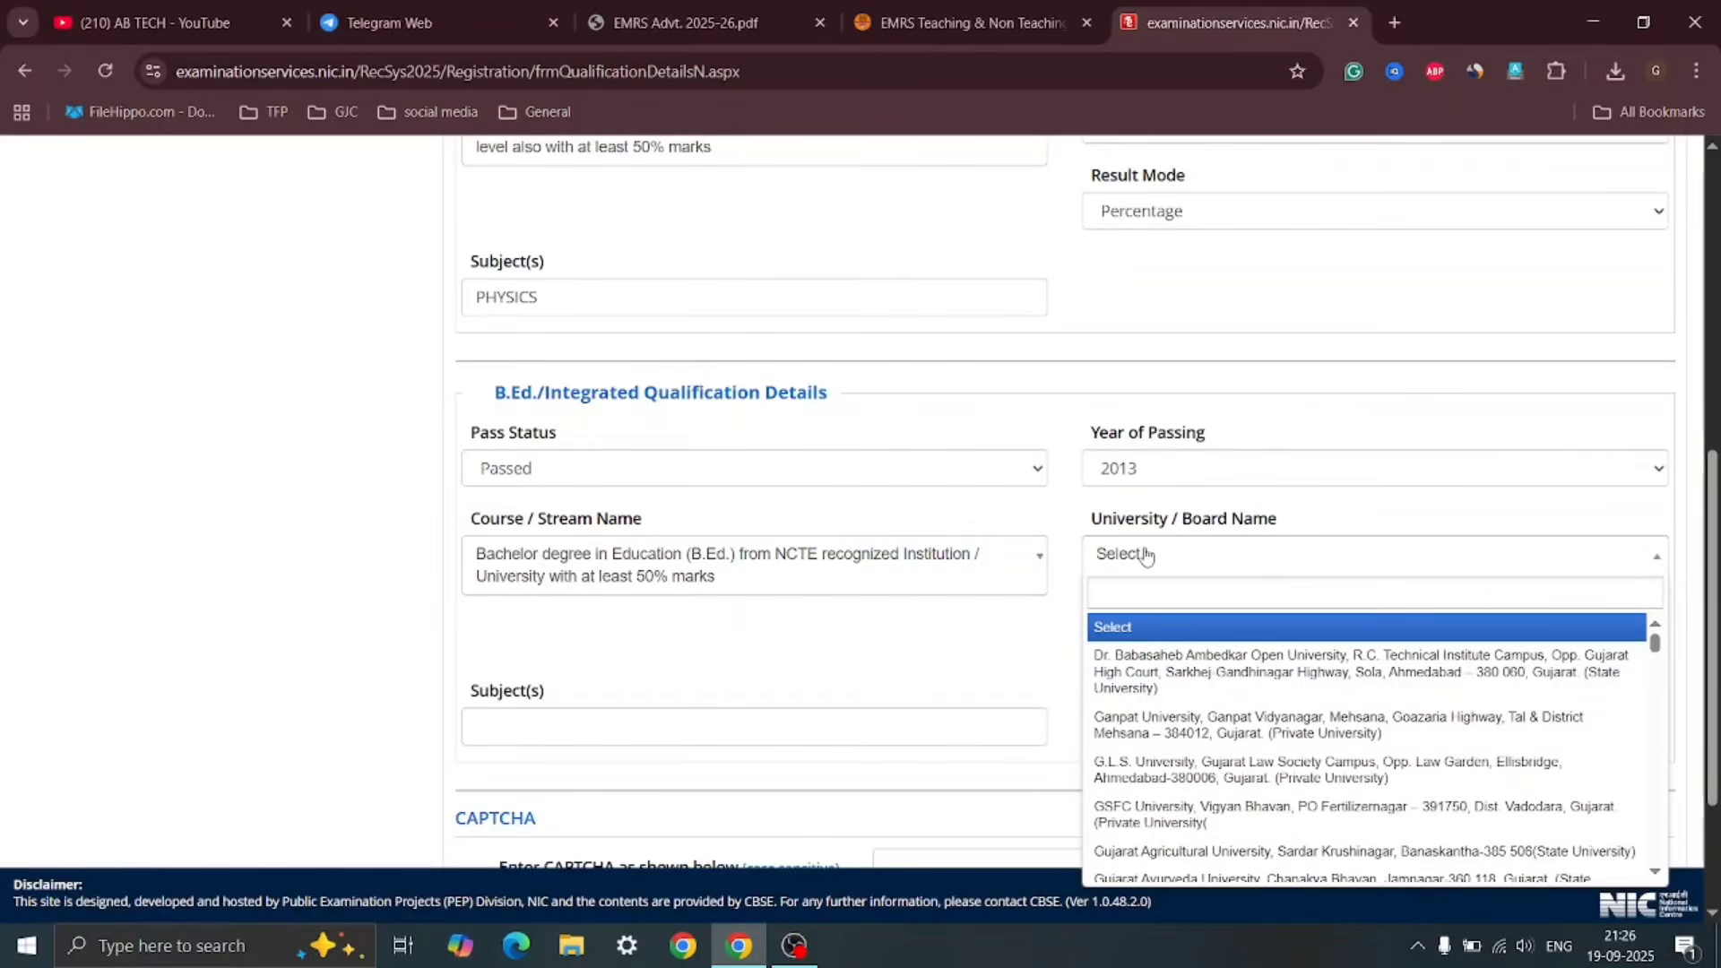
{"action": "type", "text": "KANPUR"}
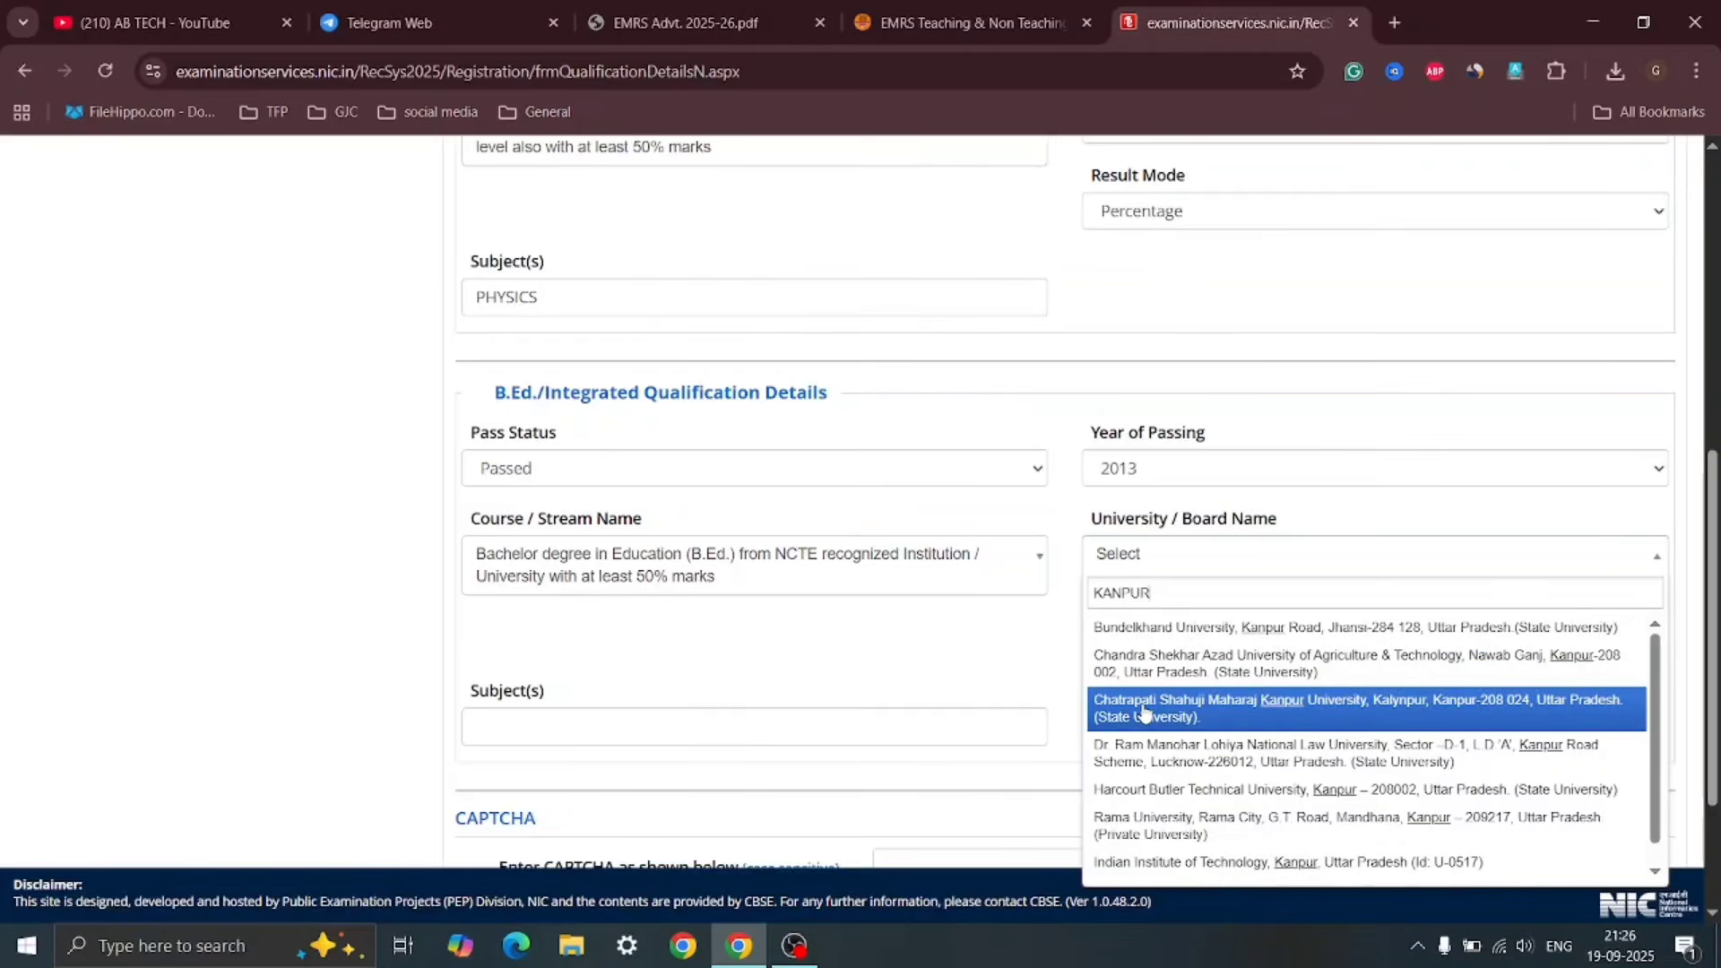
{"action": "left_click", "coordinate": [1212, 711]}
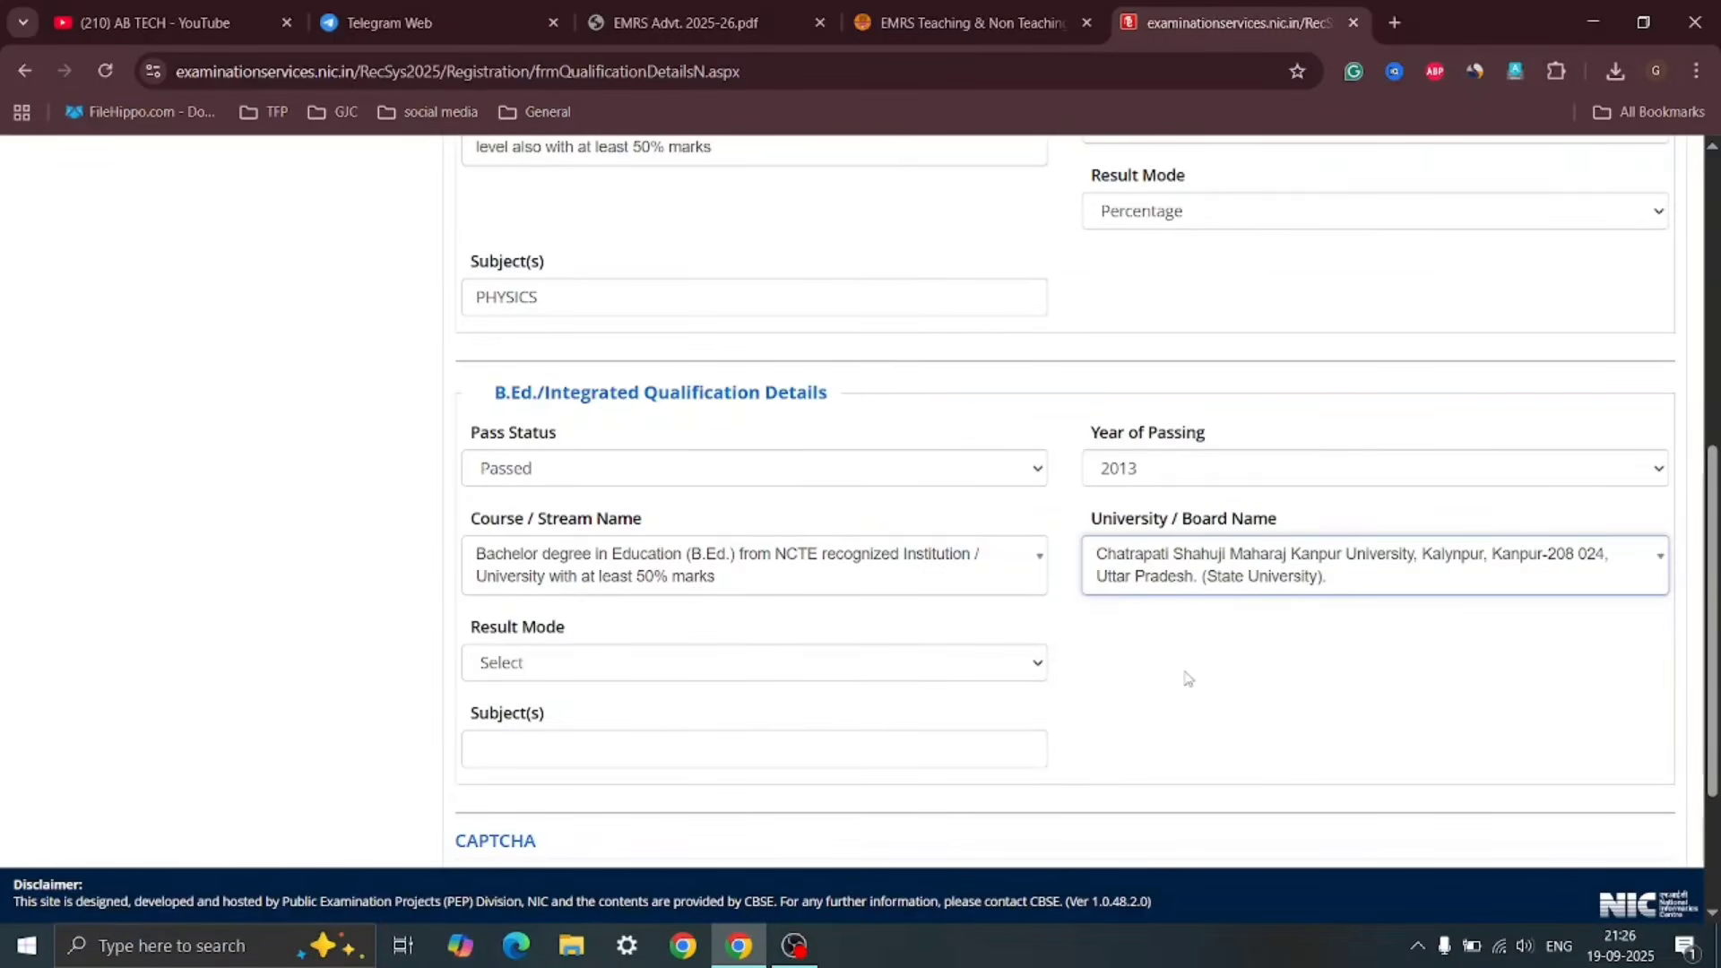
{"action": "left_click", "coordinate": [584, 660]}
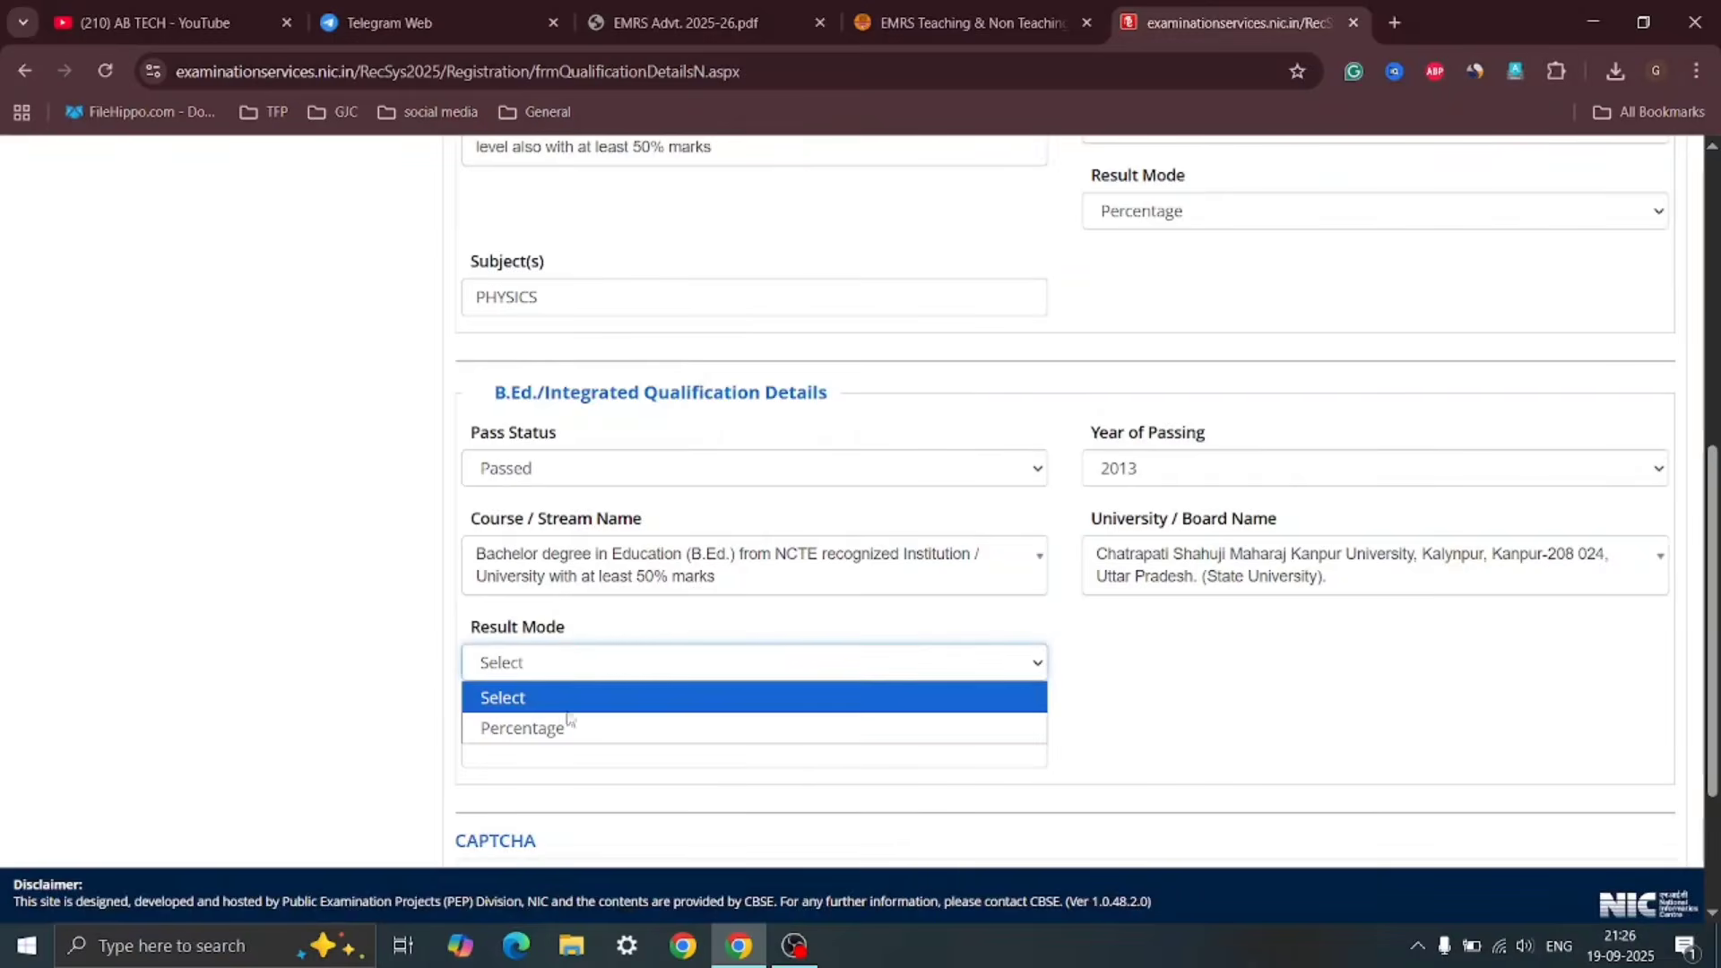
{"action": "left_click", "coordinate": [542, 727]}
{"action": "left_click", "coordinate": [571, 733]}
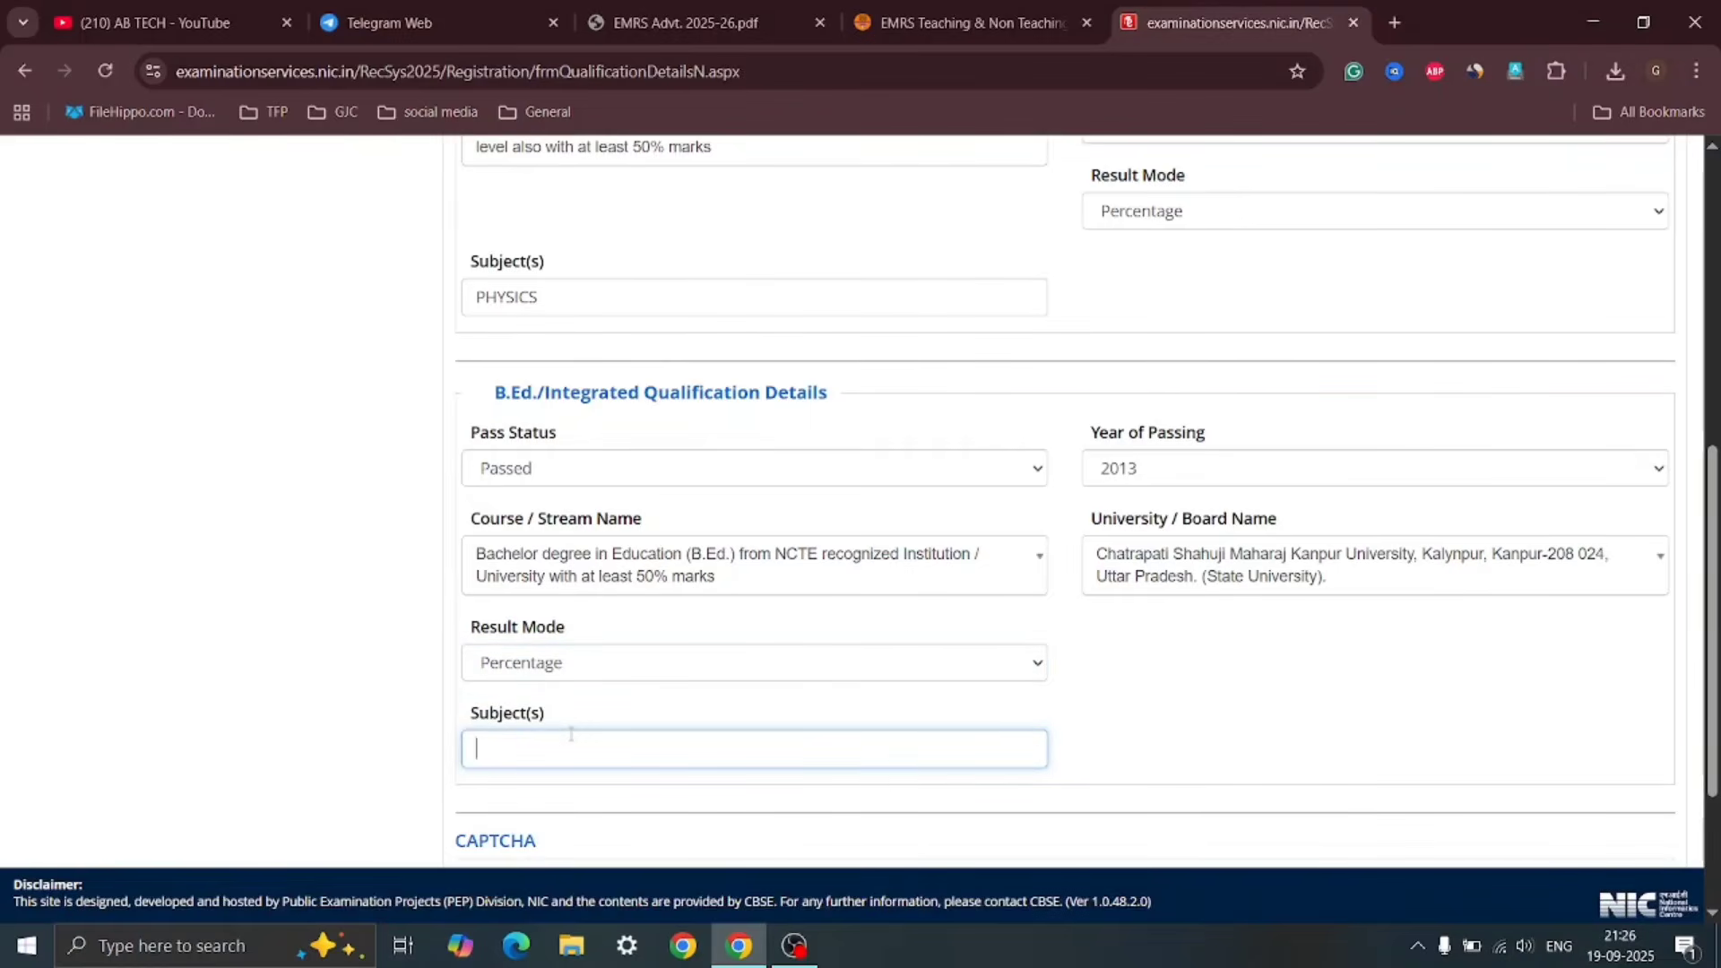
{"action": "type", "text": "PHYSICS AND MATHS"}
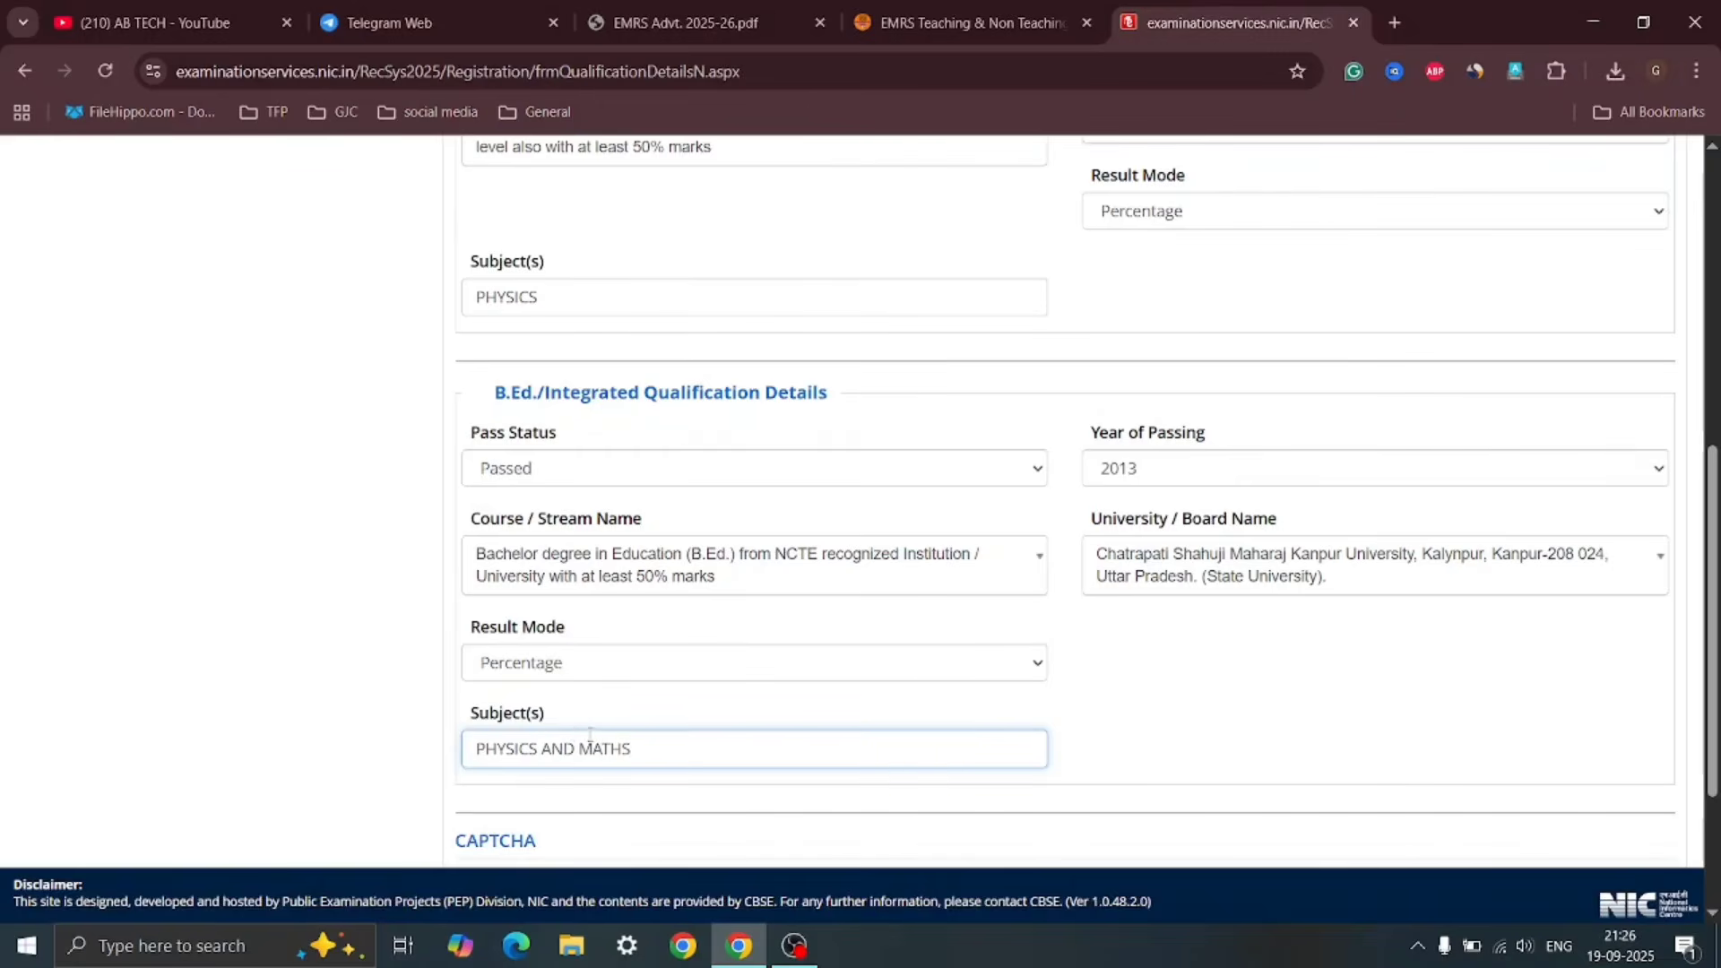
{"action": "left_click", "coordinate": [1220, 714]}
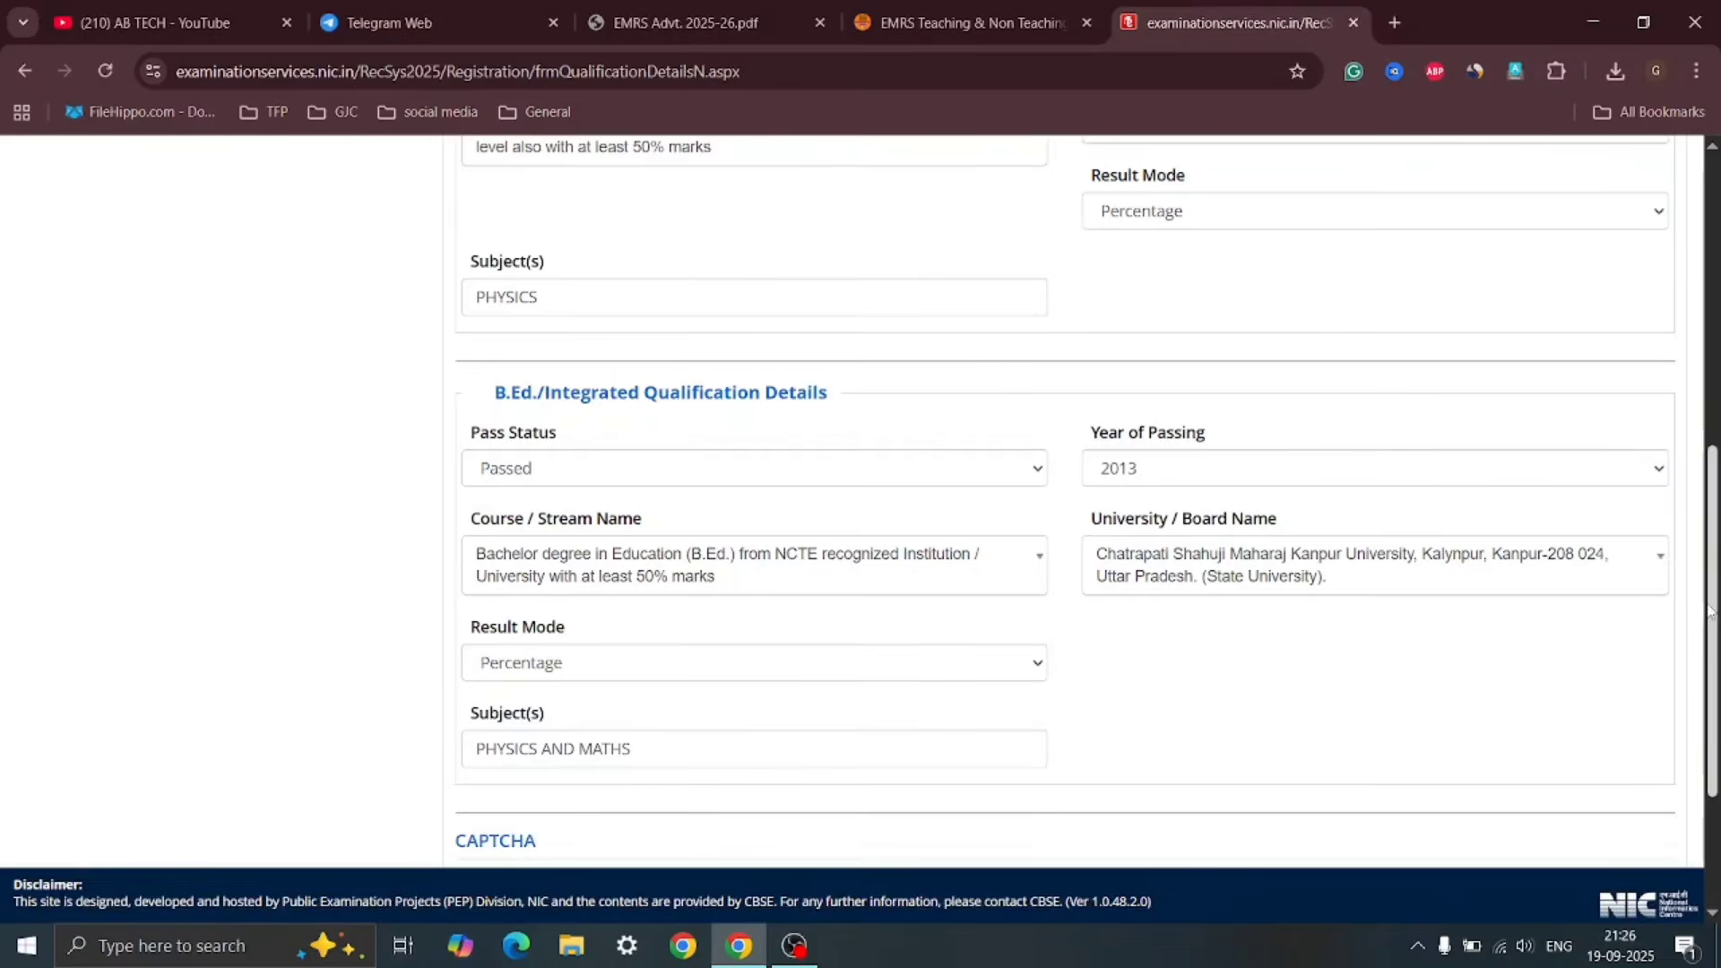
Step: Enter the CAPTCHA code shown below the B.Ed. details
{"action": "scroll", "coordinate": [1710, 609], "scroll_direction": "down", "scroll_amount": 3}
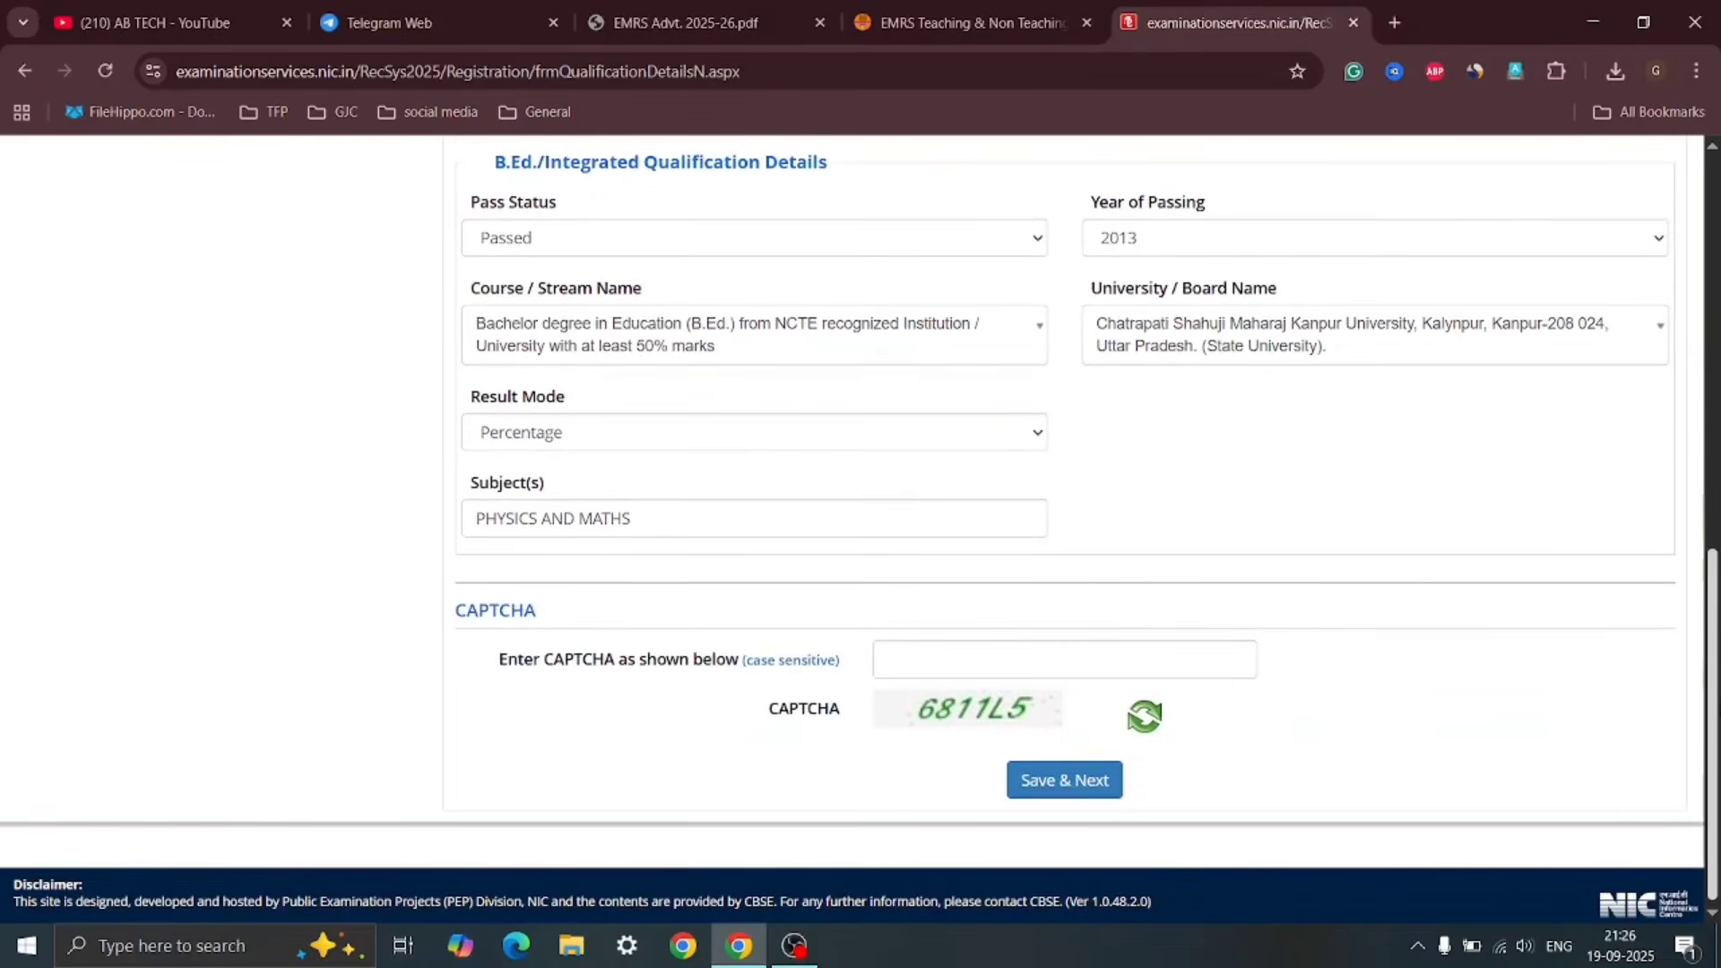
{"action": "left_click", "coordinate": [950, 666]}
{"action": "type", "text": "6"}
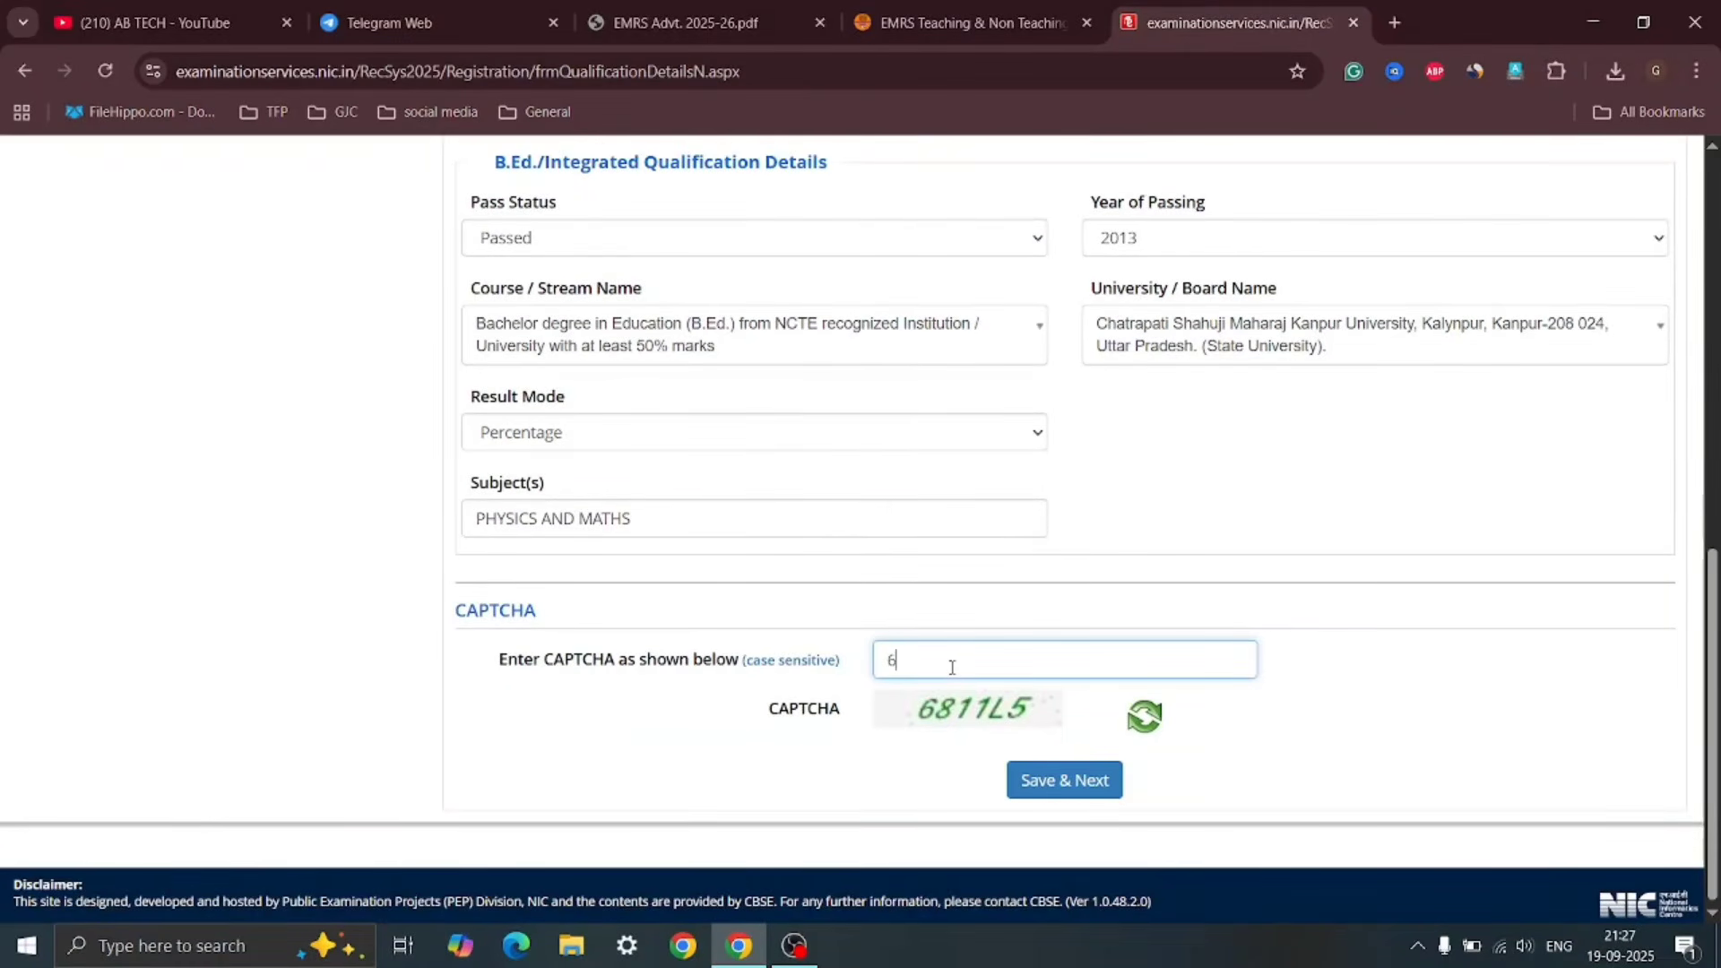
{"action": "type", "text": "811L"}
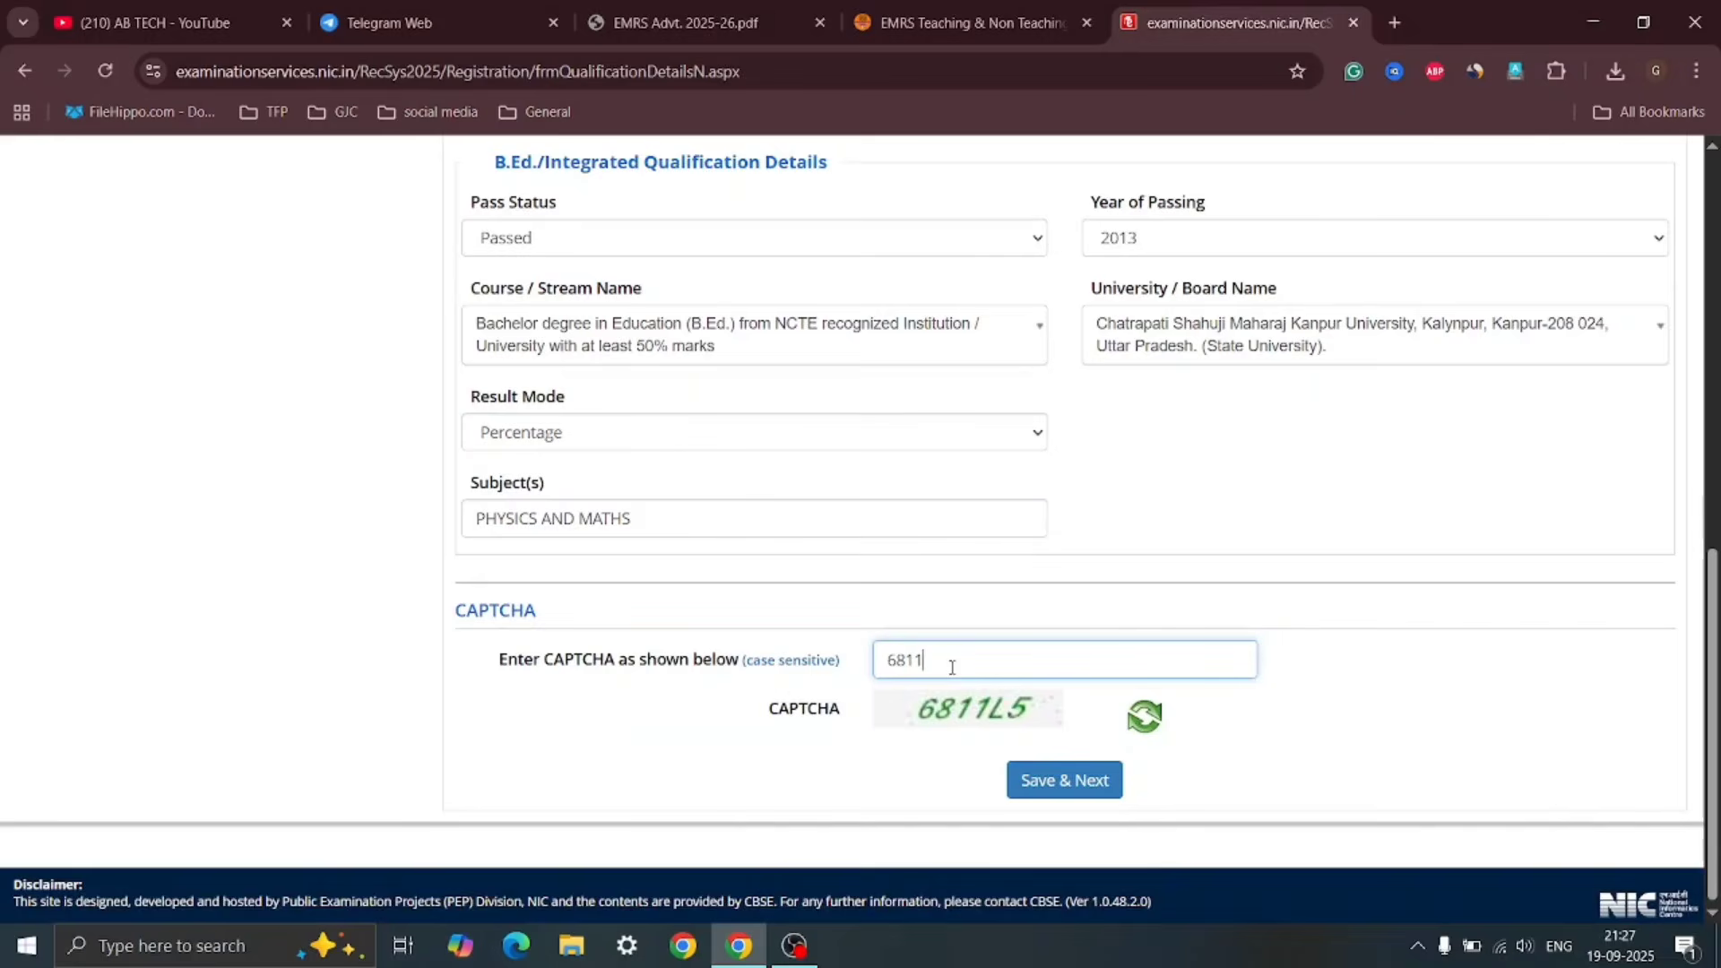